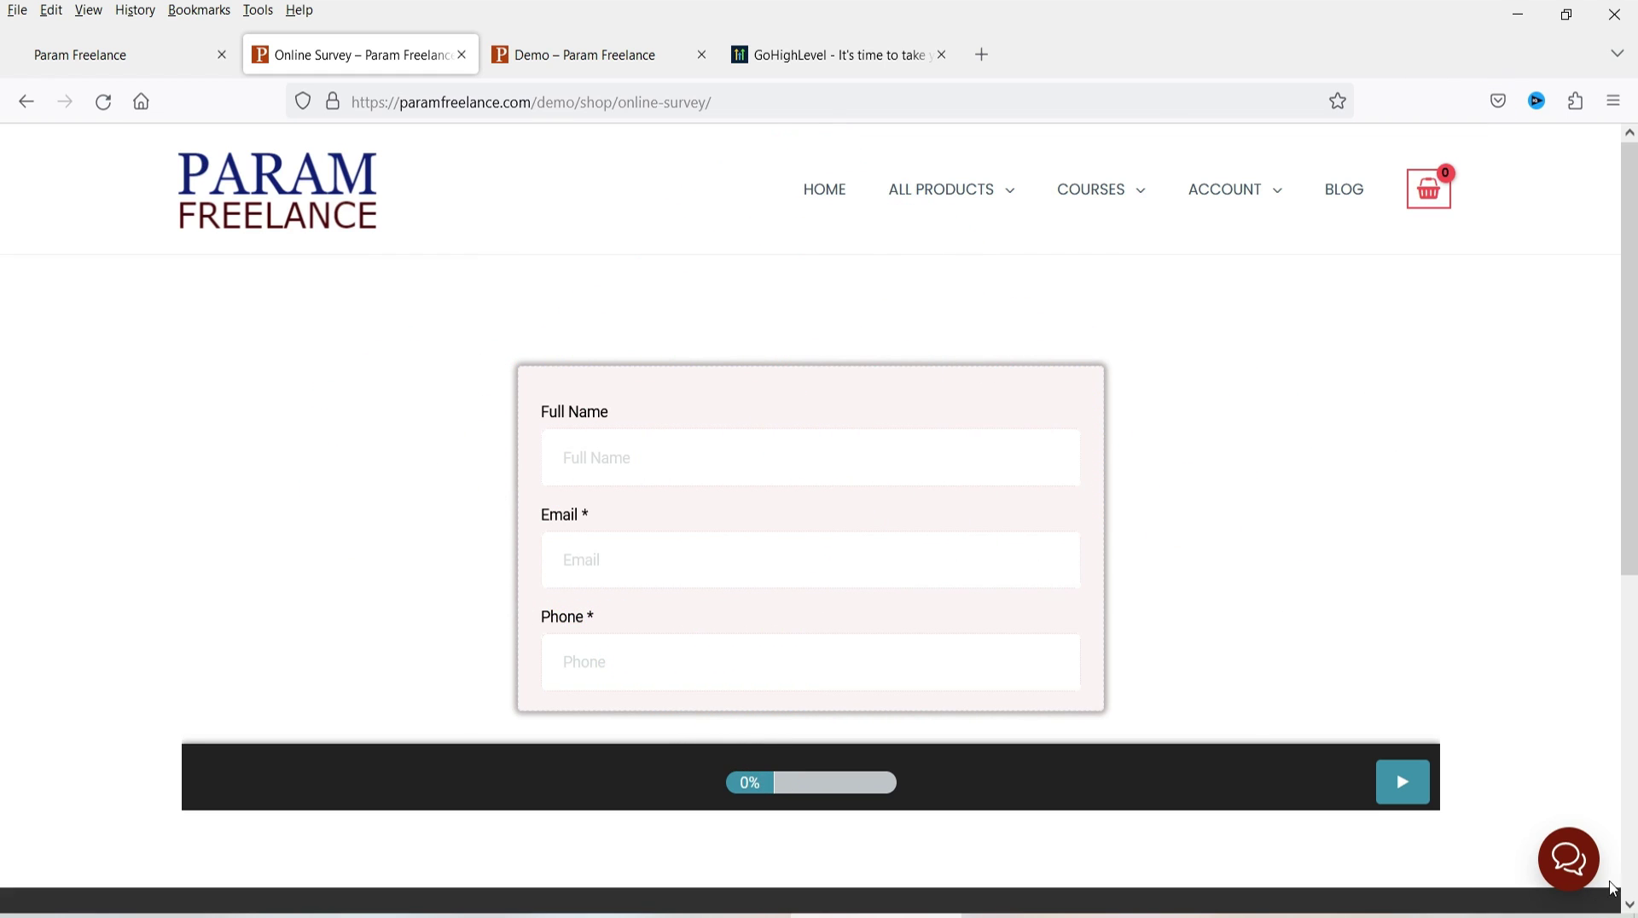
- Open the 'Have a question?' live chat on the survey and Demo pages, ending on Online Survey
click(1568, 863)
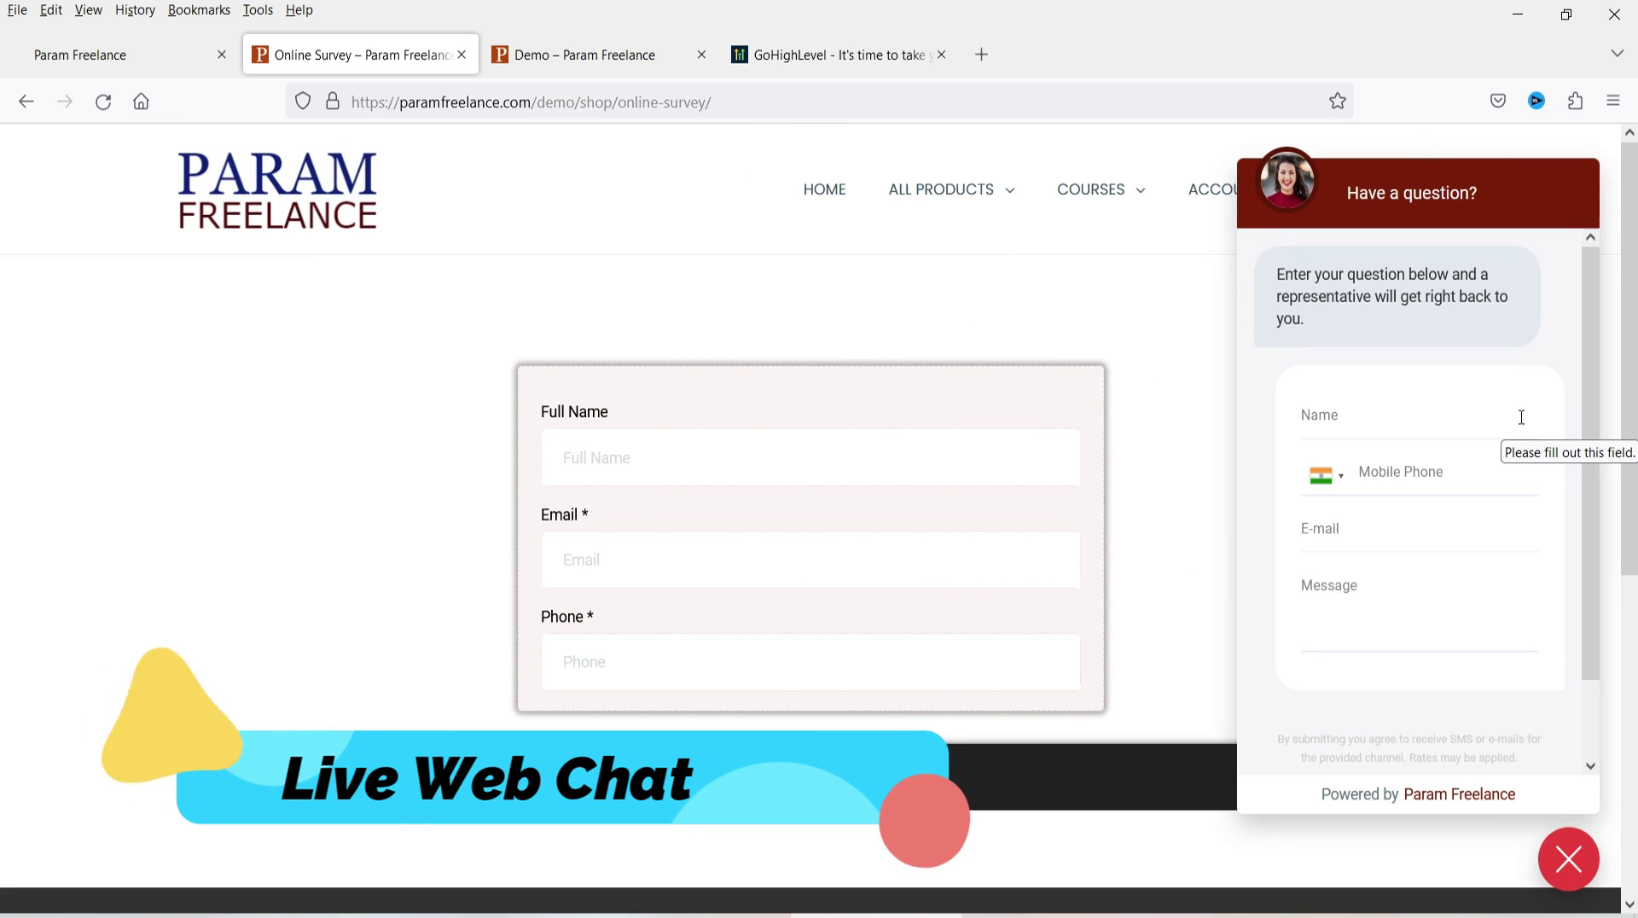
click(1317, 417)
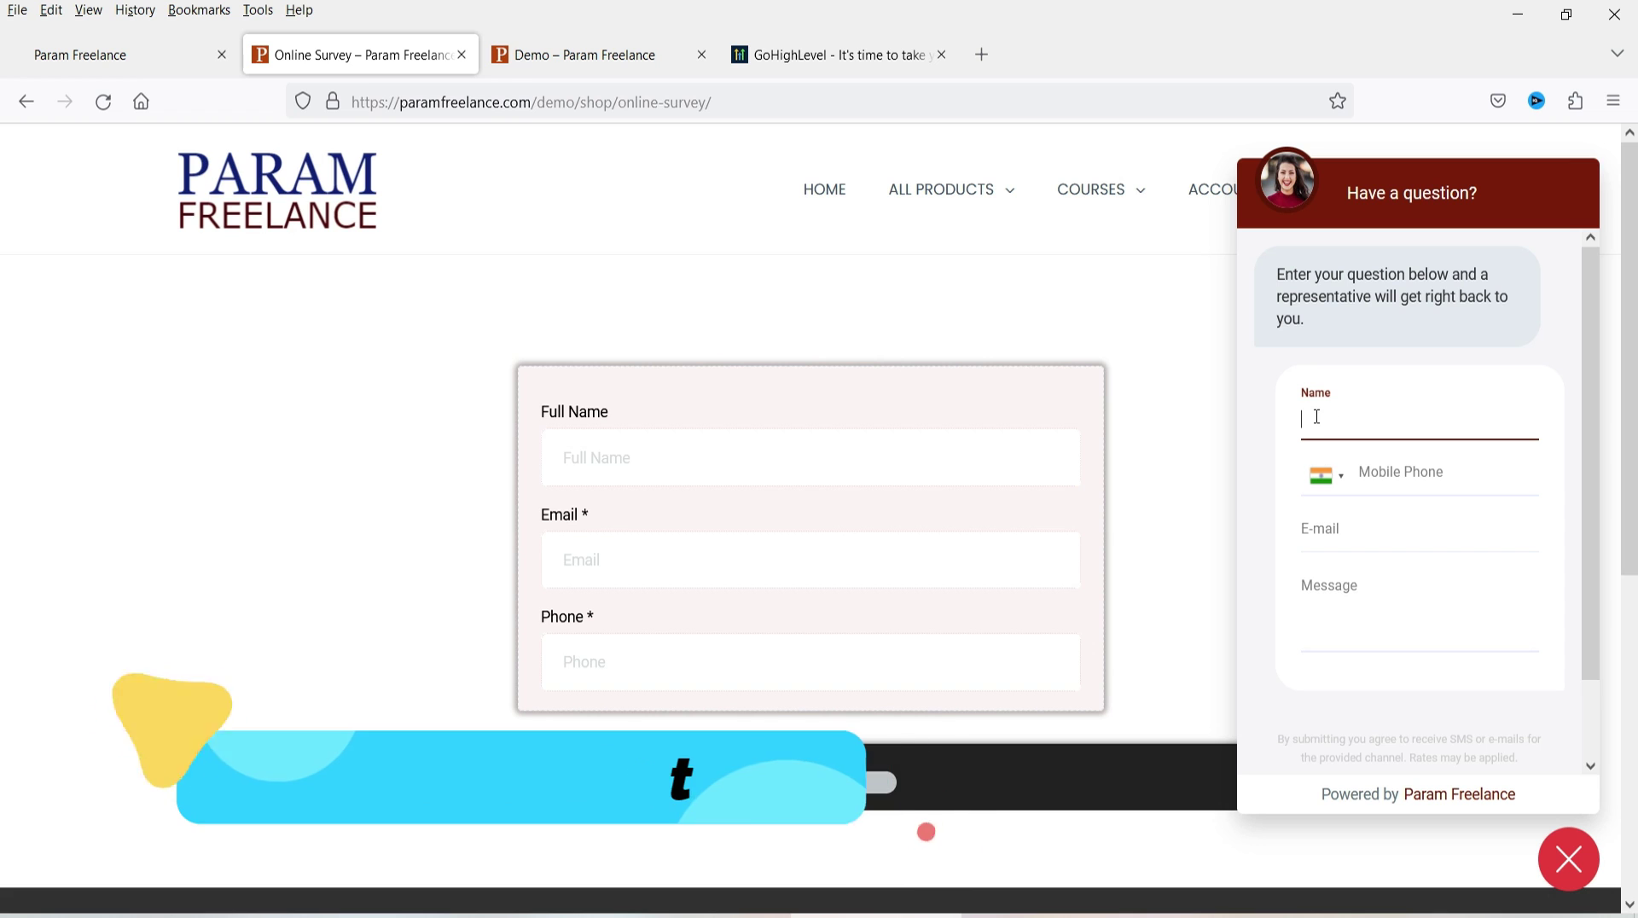
click(602, 54)
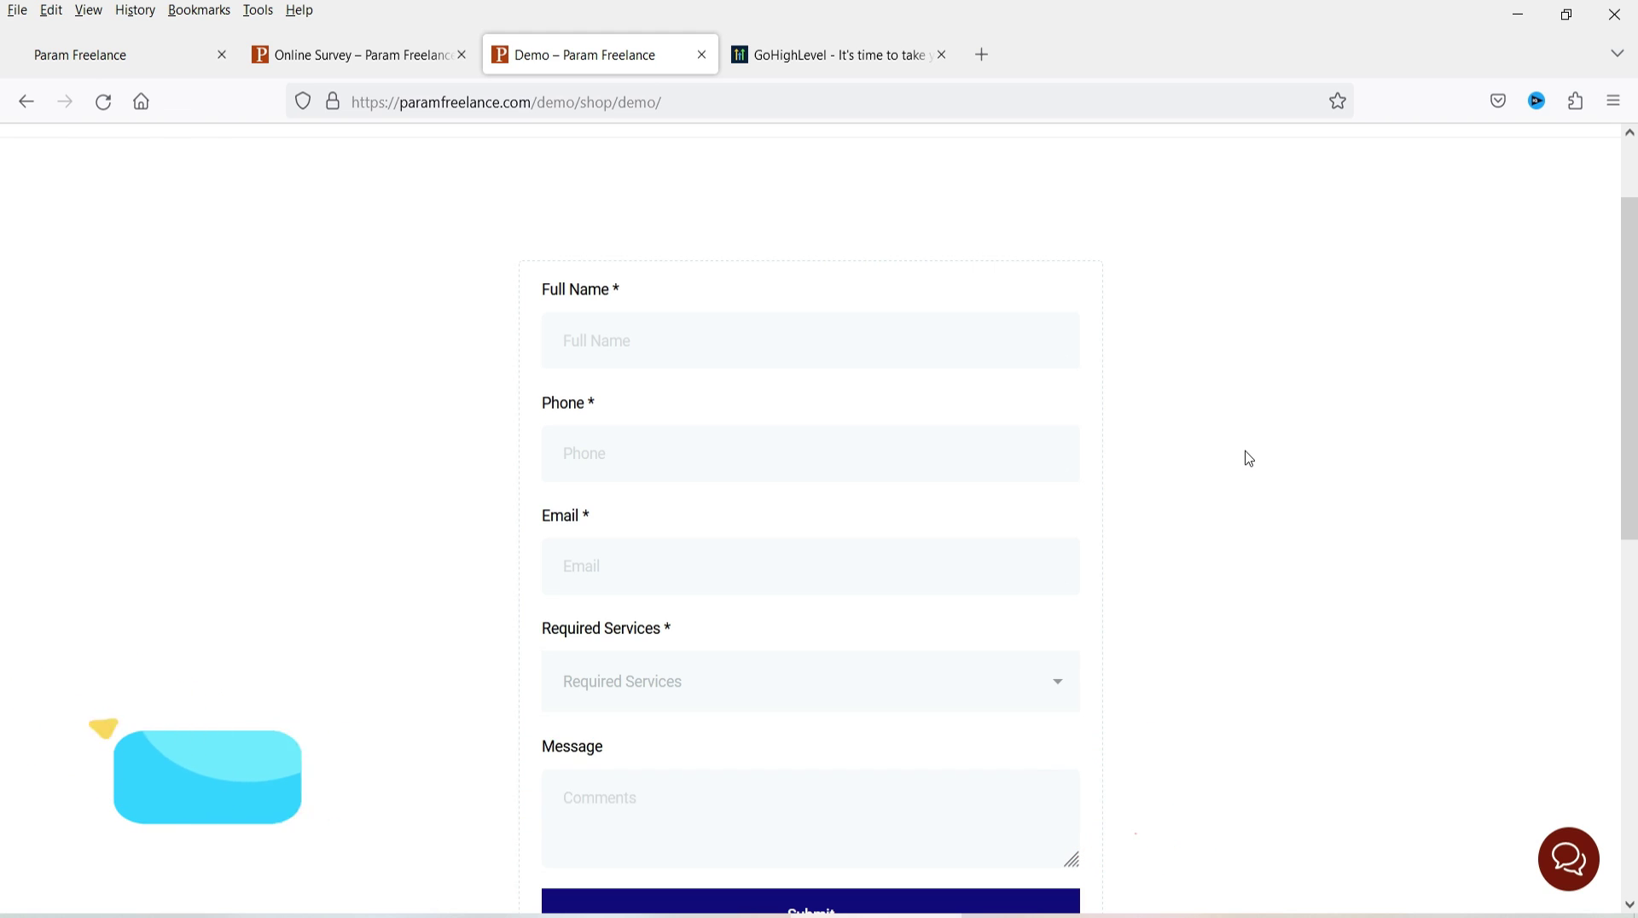
click(1563, 861)
click(314, 52)
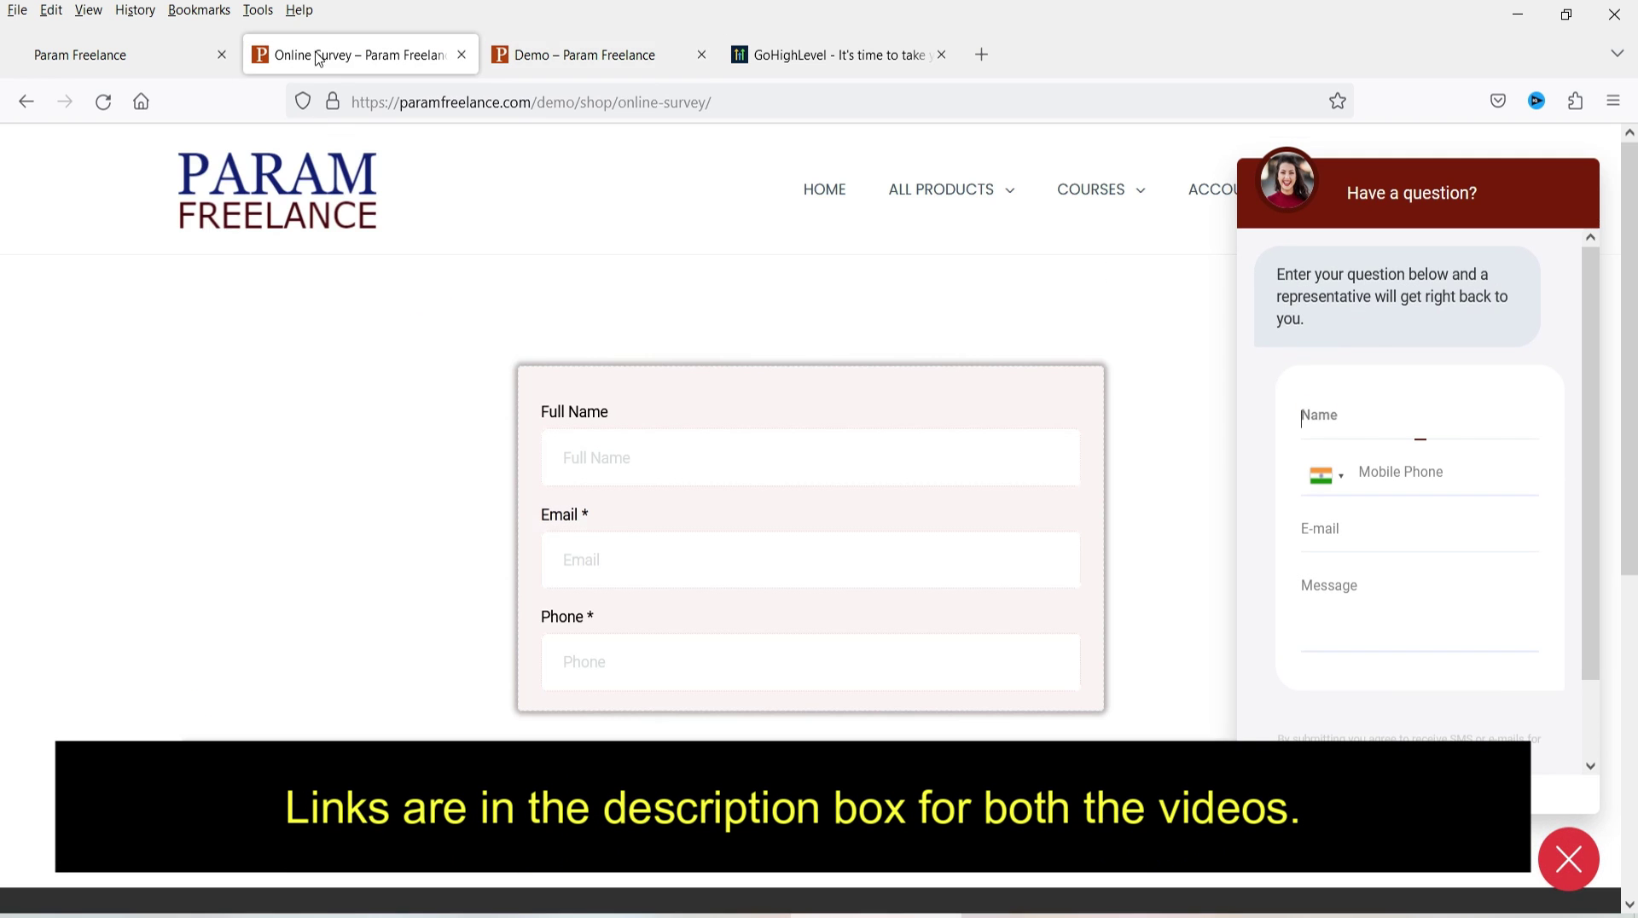
click(845, 54)
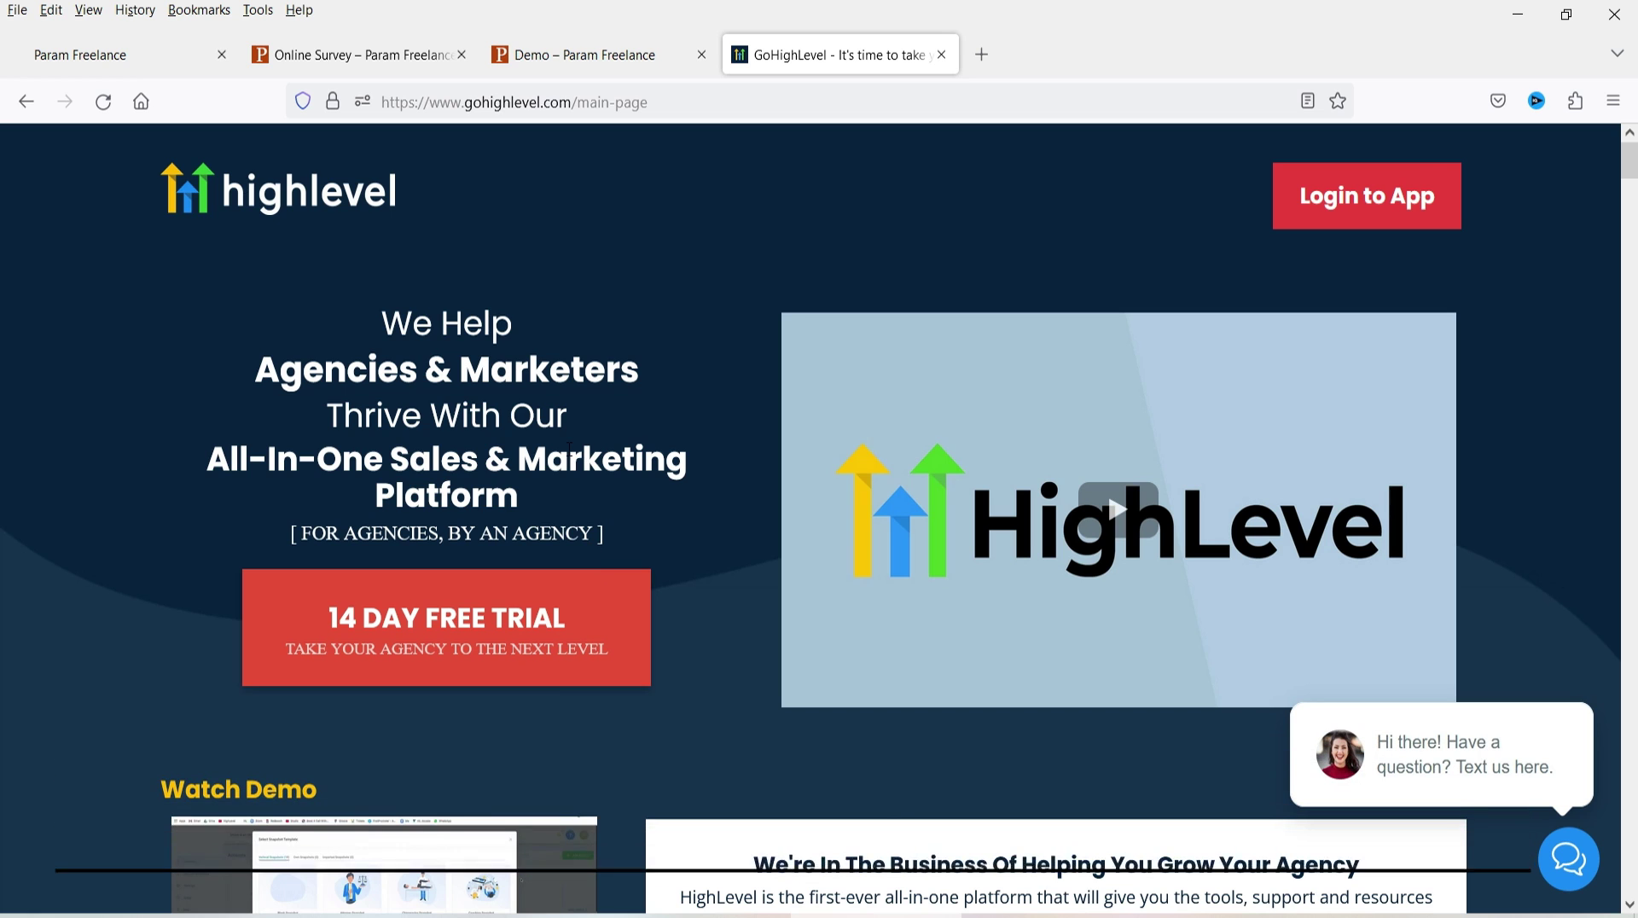
click(352, 48)
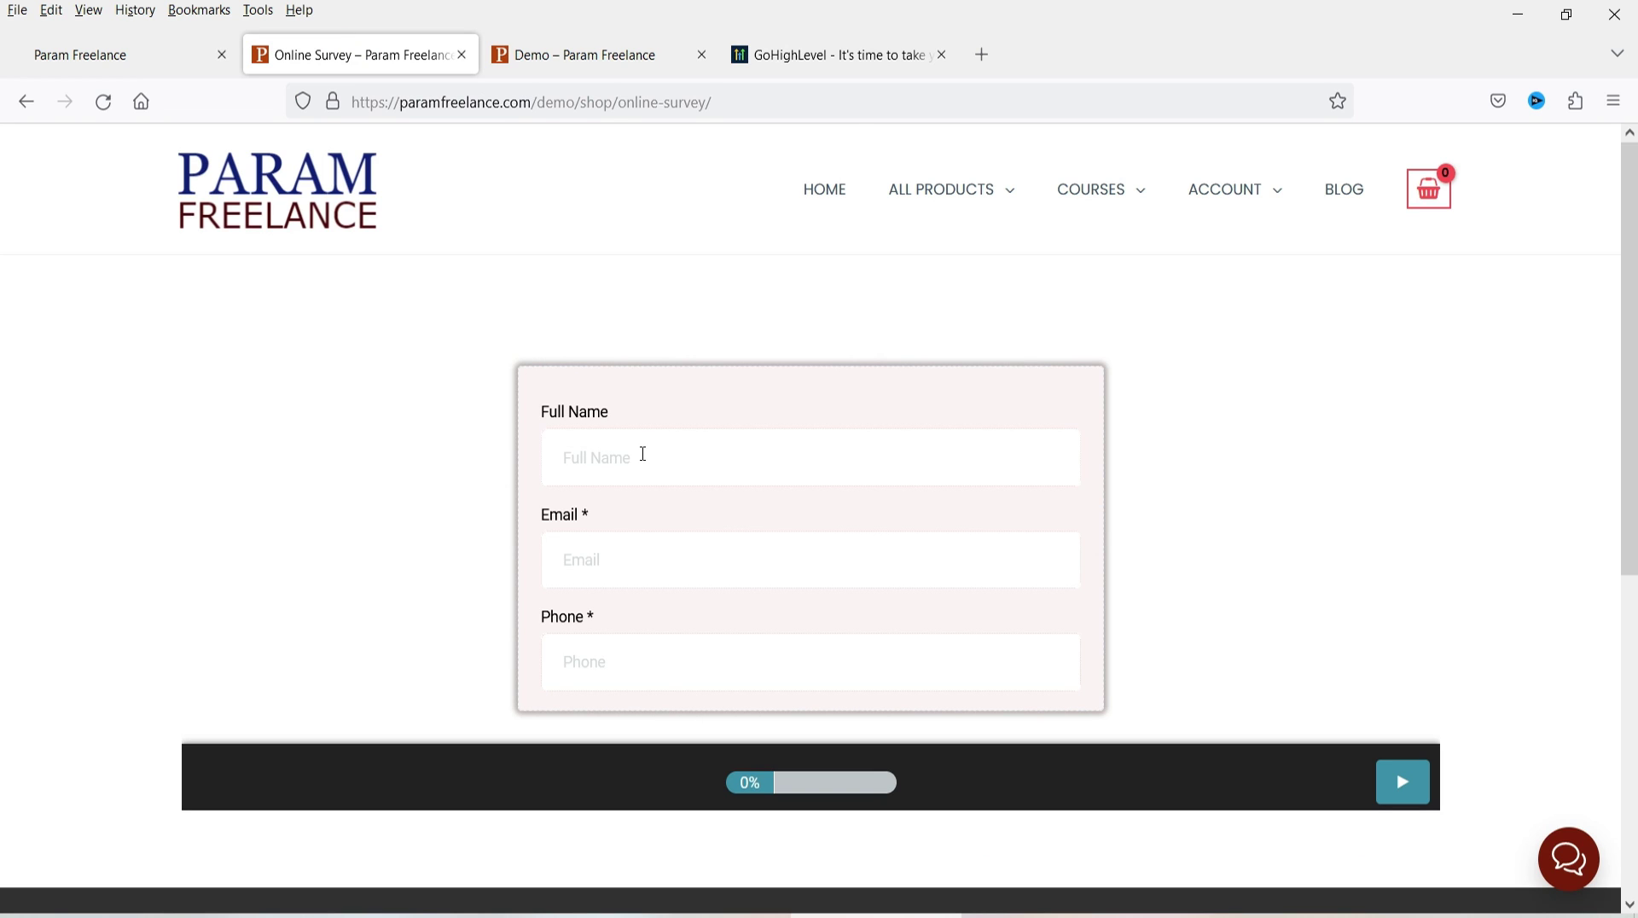
- Fill the survey's Full Name, Email and Phone fields from autofill and move to the next slide
click(643, 454)
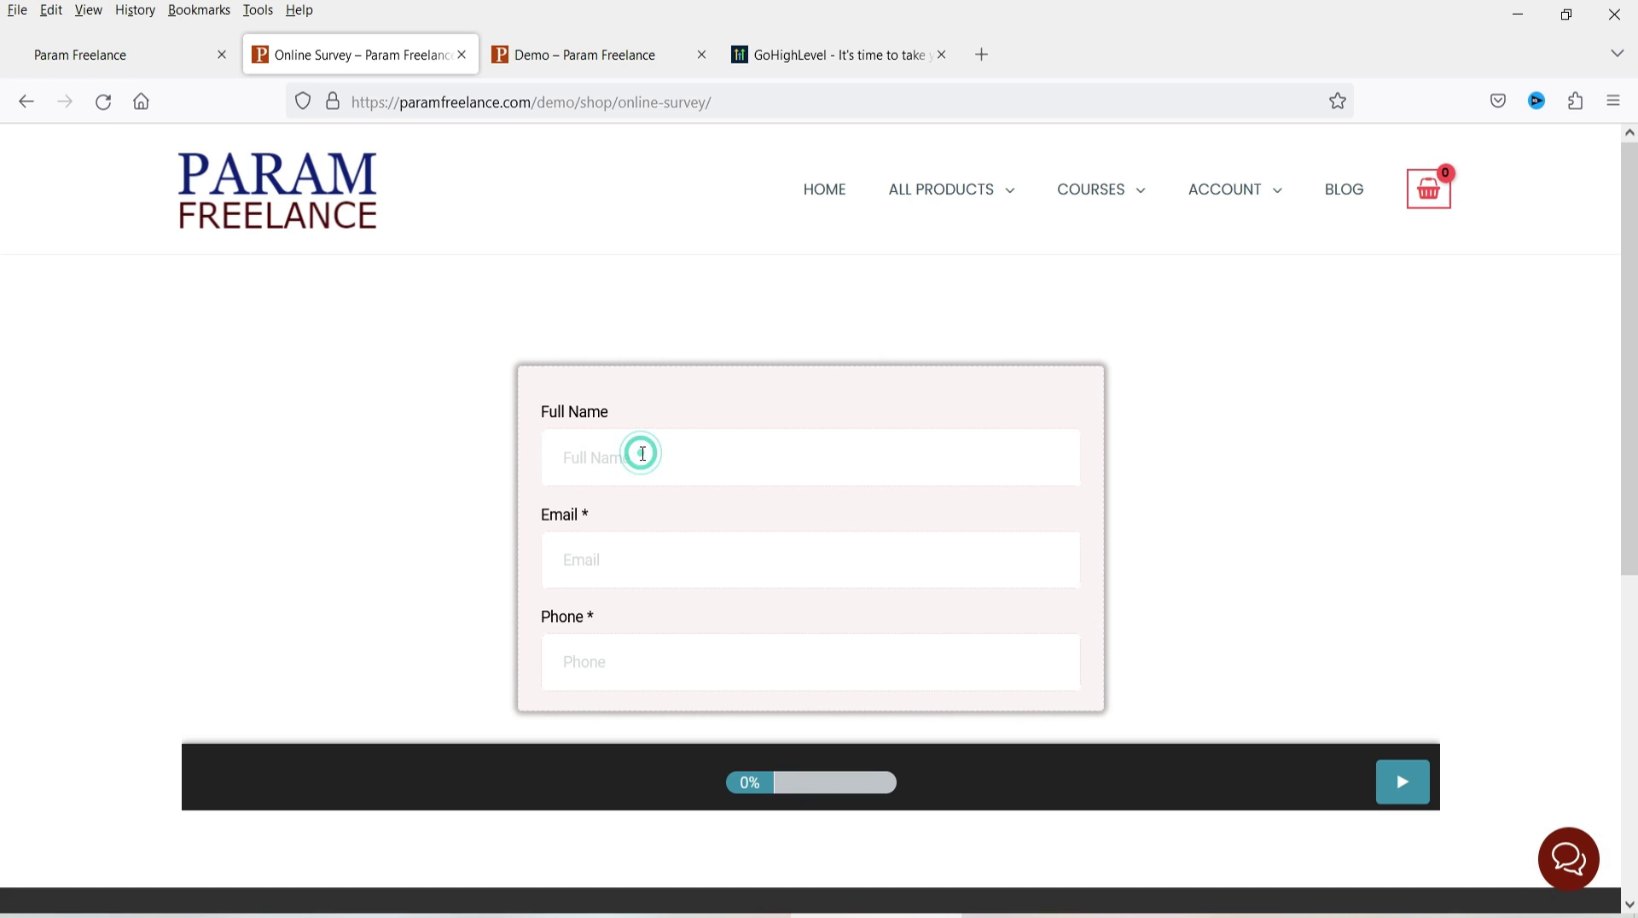
text(p)
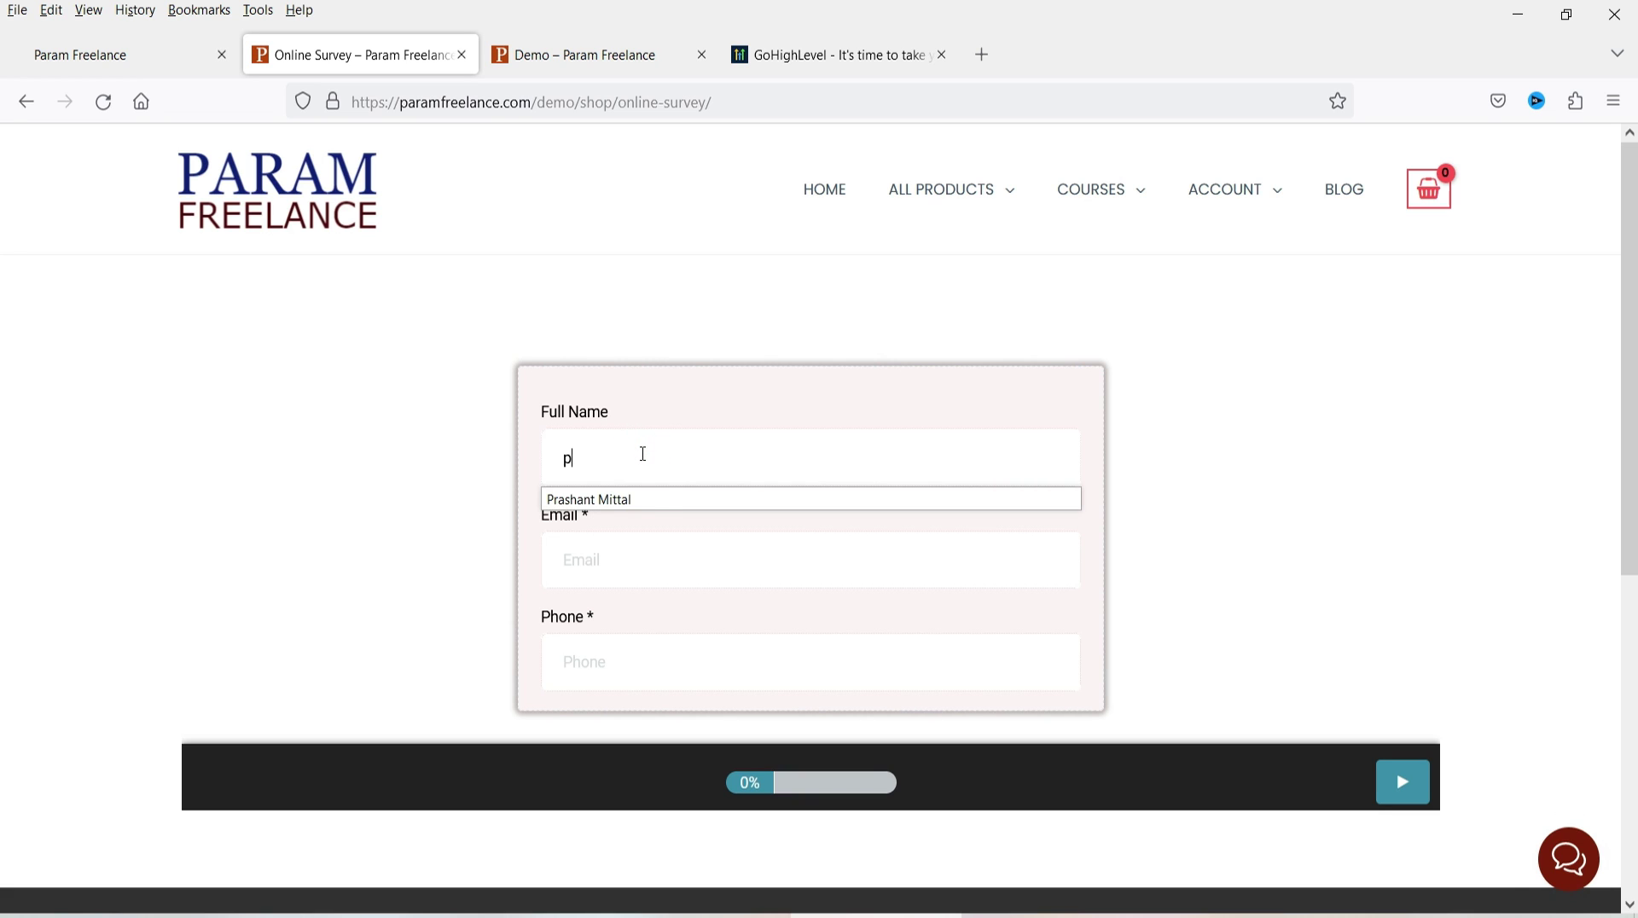
click(629, 495)
click(658, 569)
click(643, 662)
text(01234 567 890)
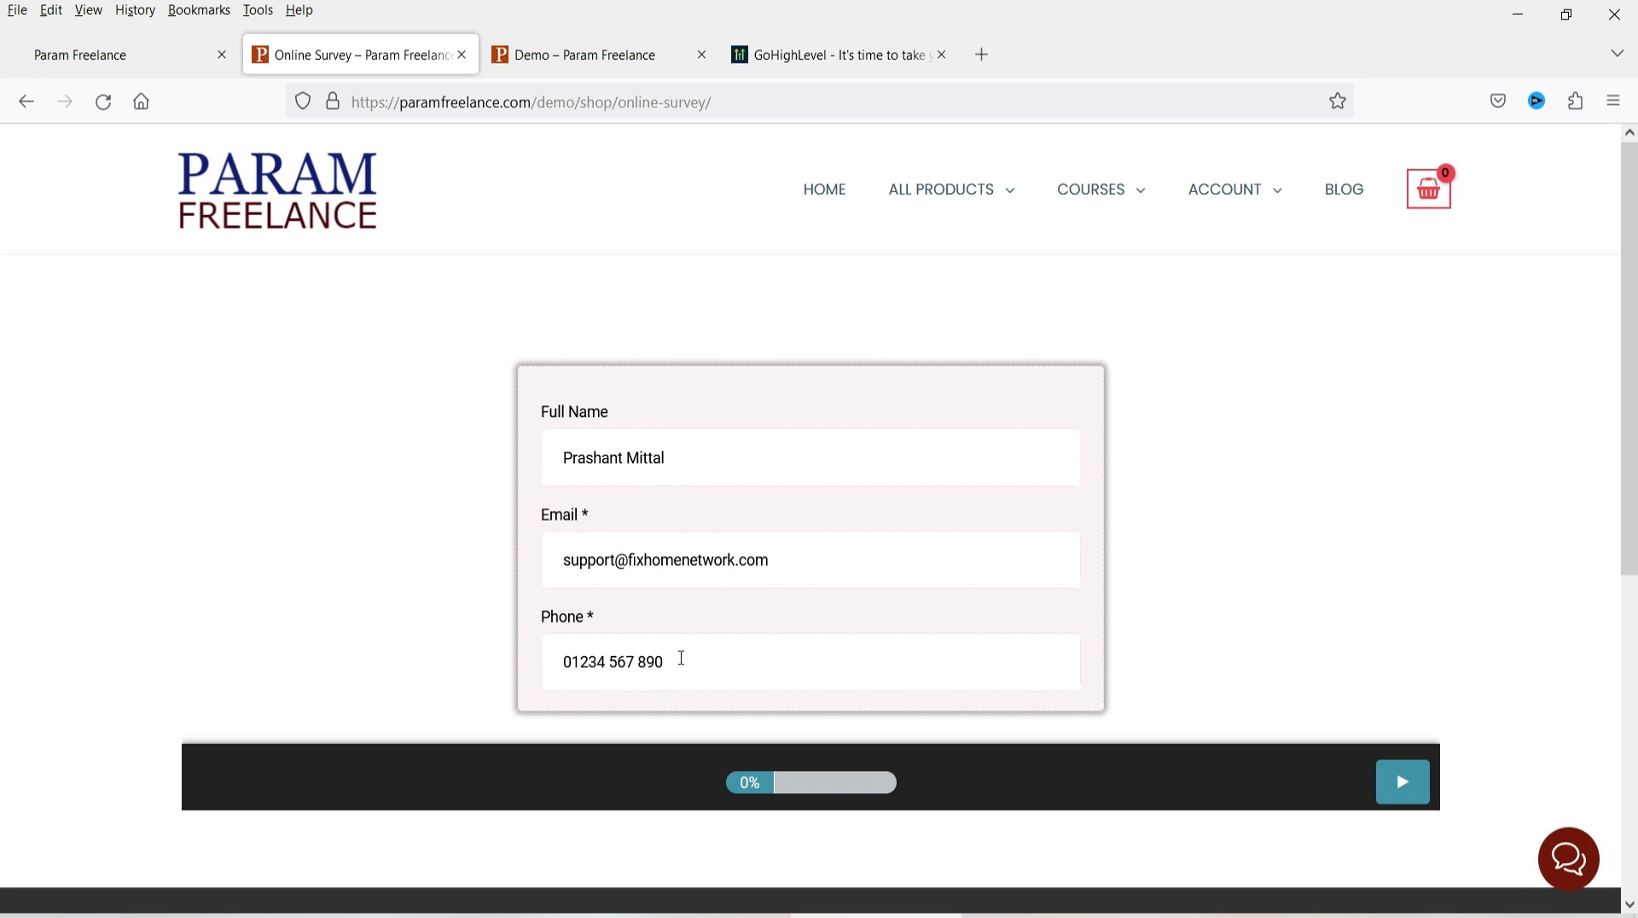
click(1402, 782)
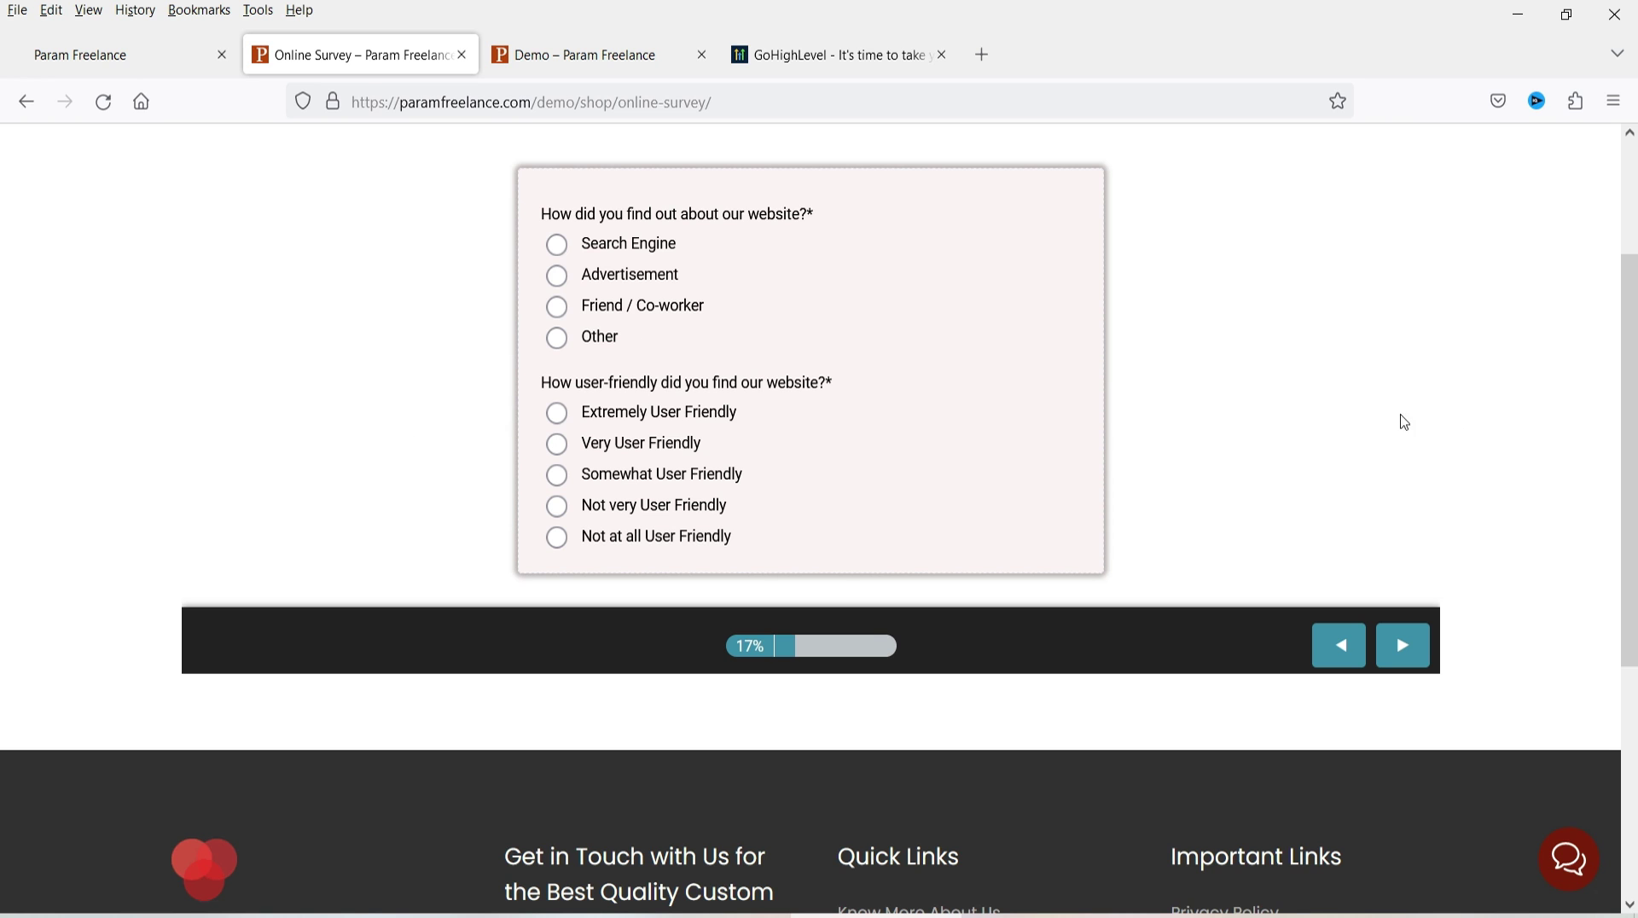
- Answer Search Engine, Very User Friendly, and Yes to enjoying the website
click(559, 246)
click(559, 447)
click(1403, 646)
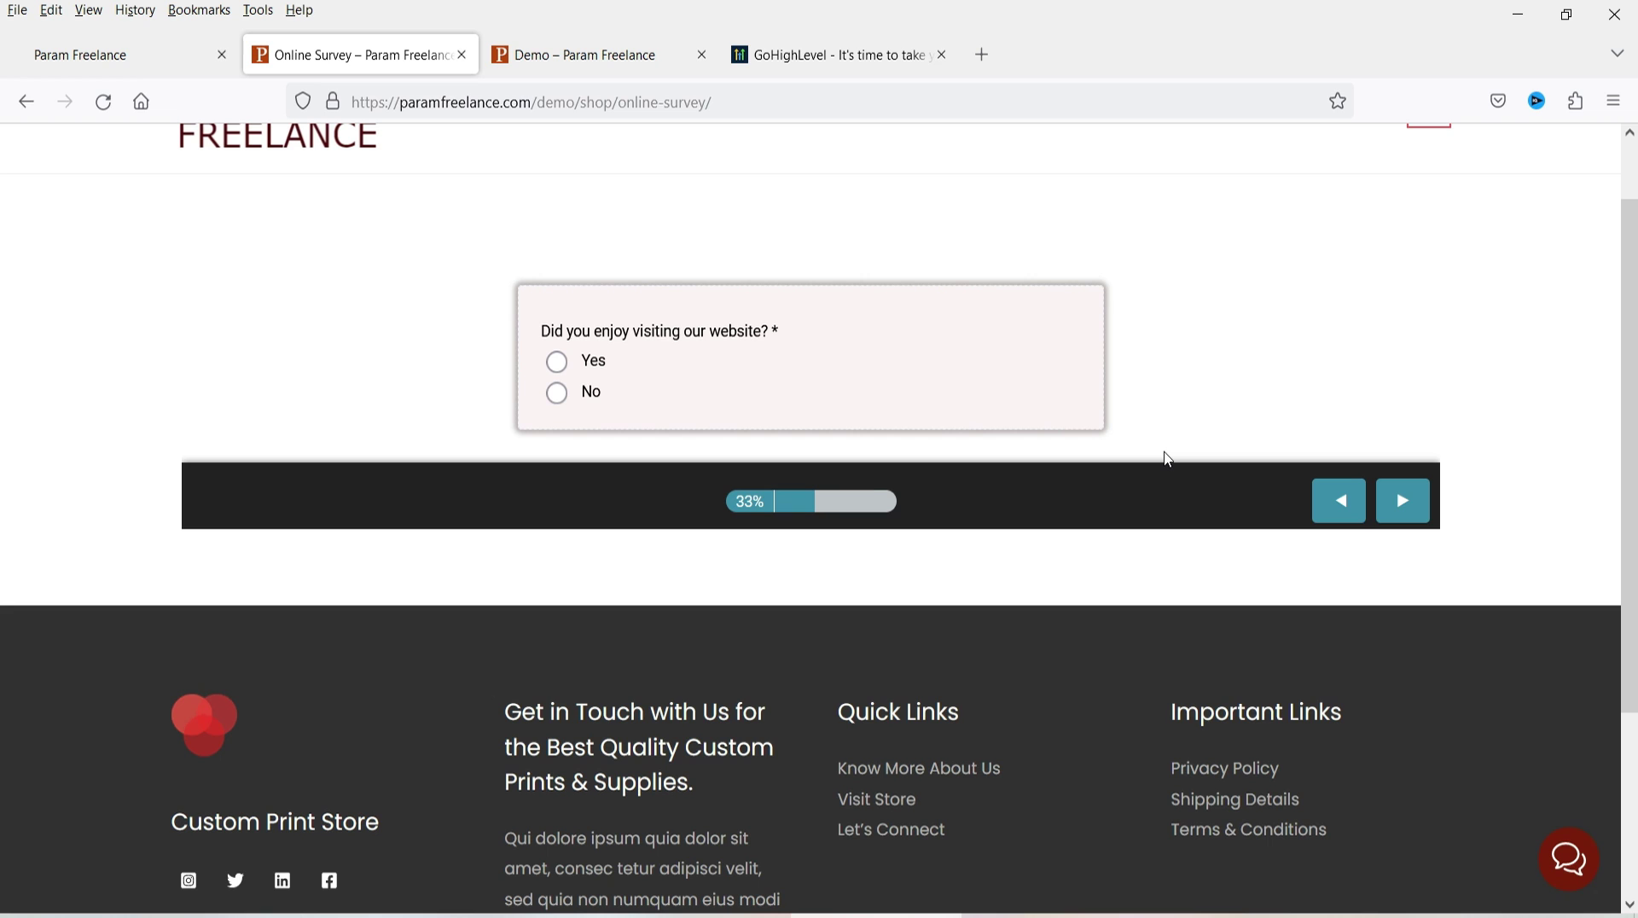
click(556, 361)
click(1403, 502)
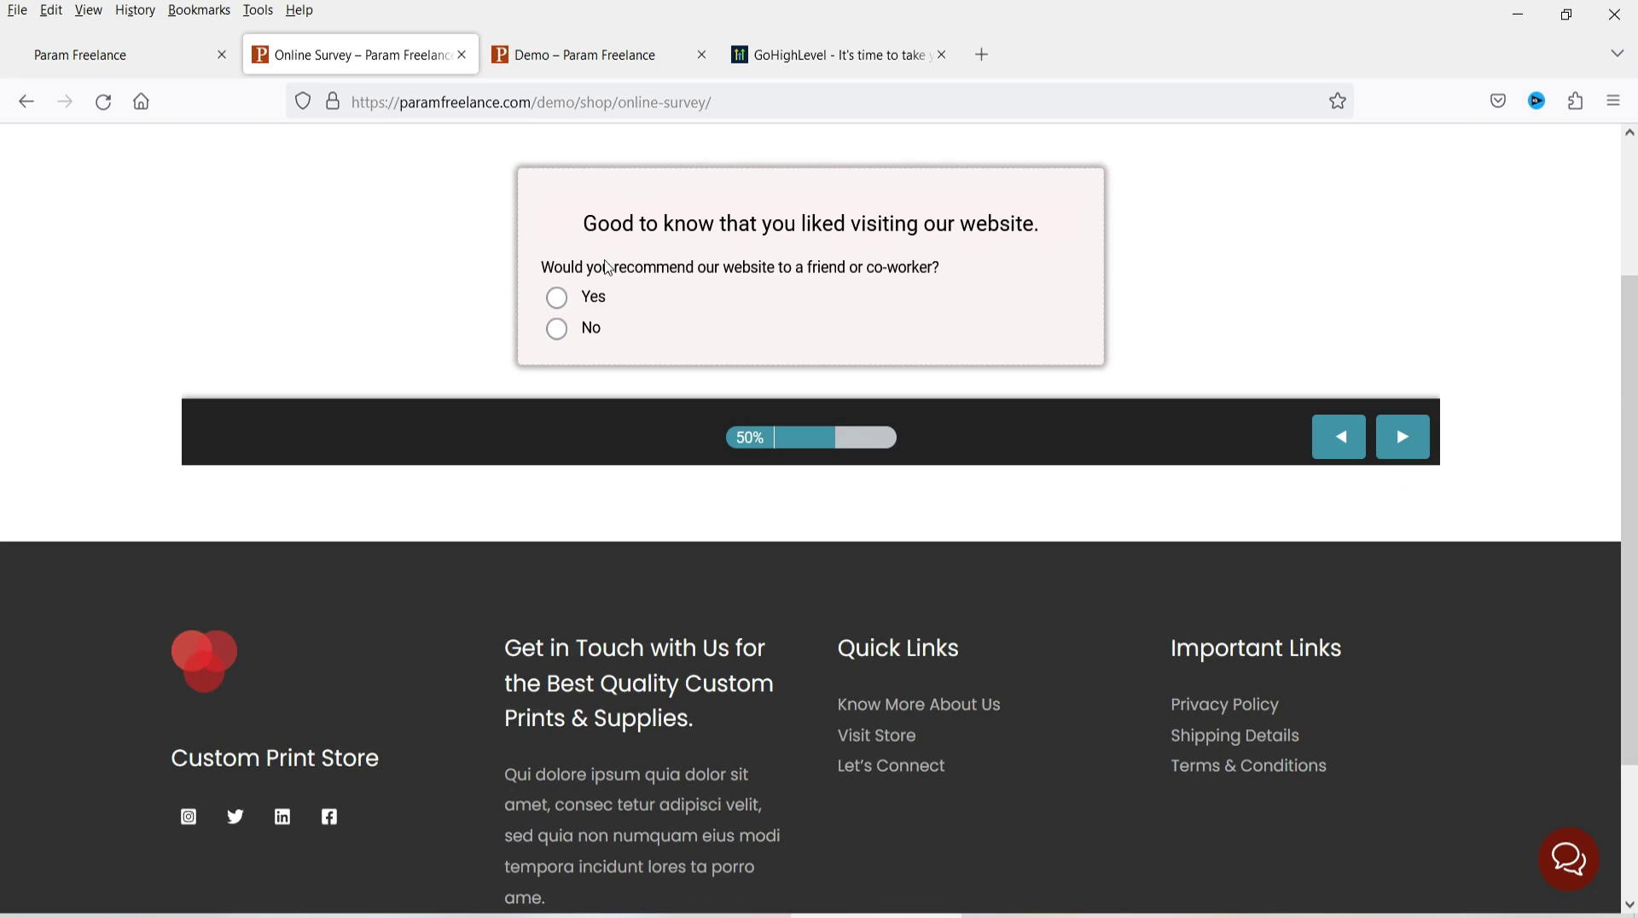
- Compare the Yes and No branch follow-ups, restore Yes, and answer Yes to recommending the site
drag(587, 227, 1078, 231)
click(1075, 224)
click(1337, 445)
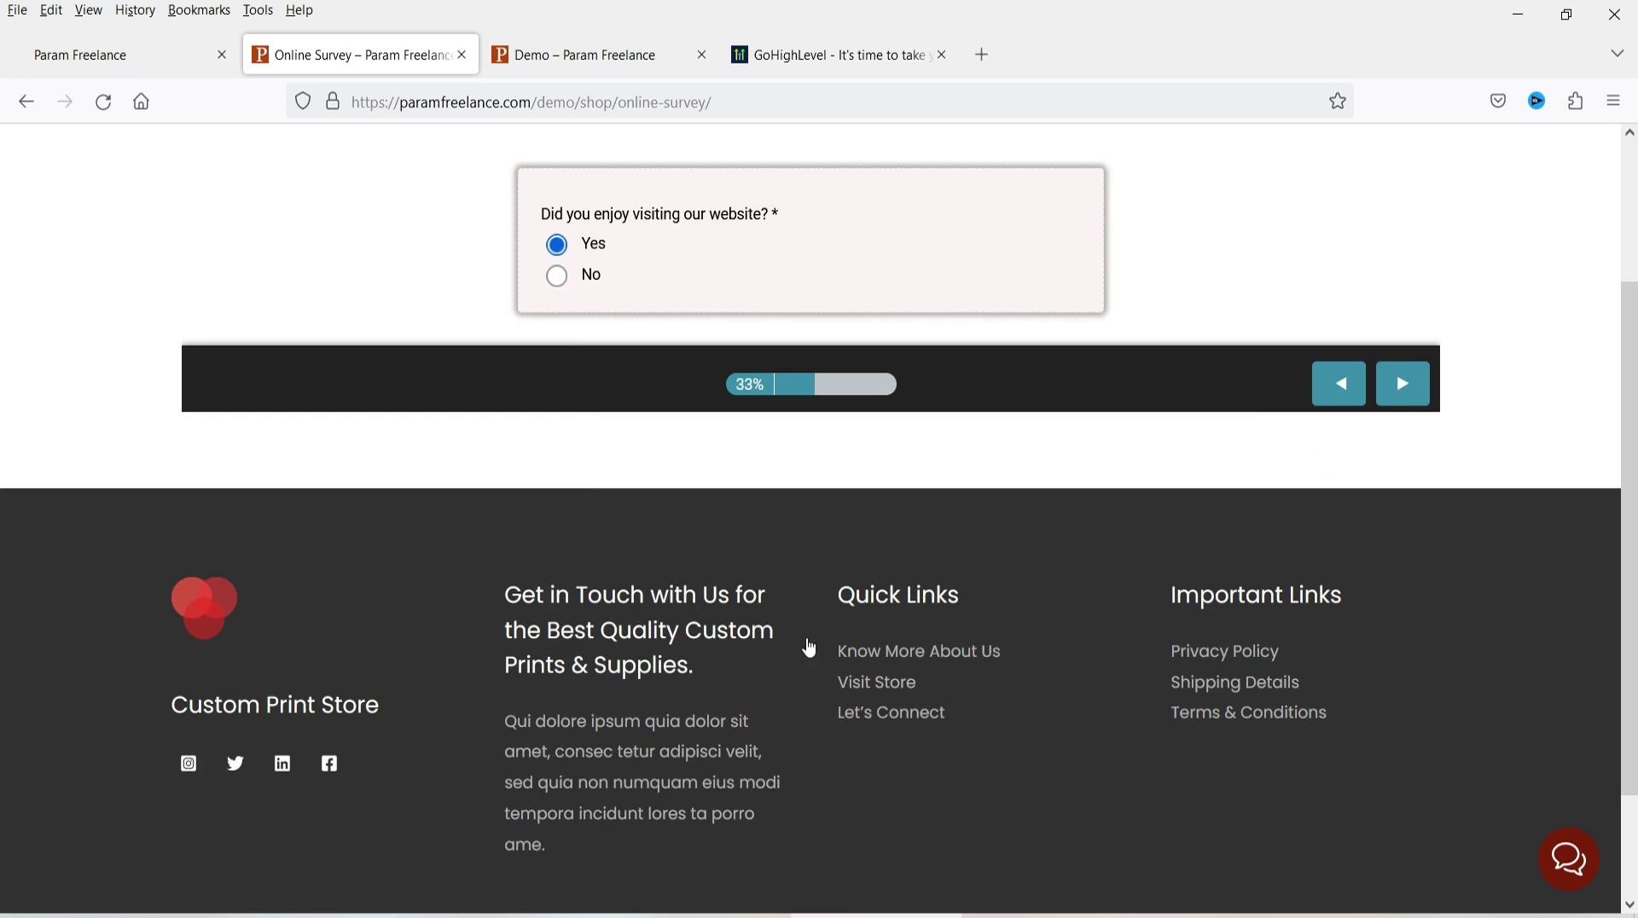
click(559, 277)
click(1399, 383)
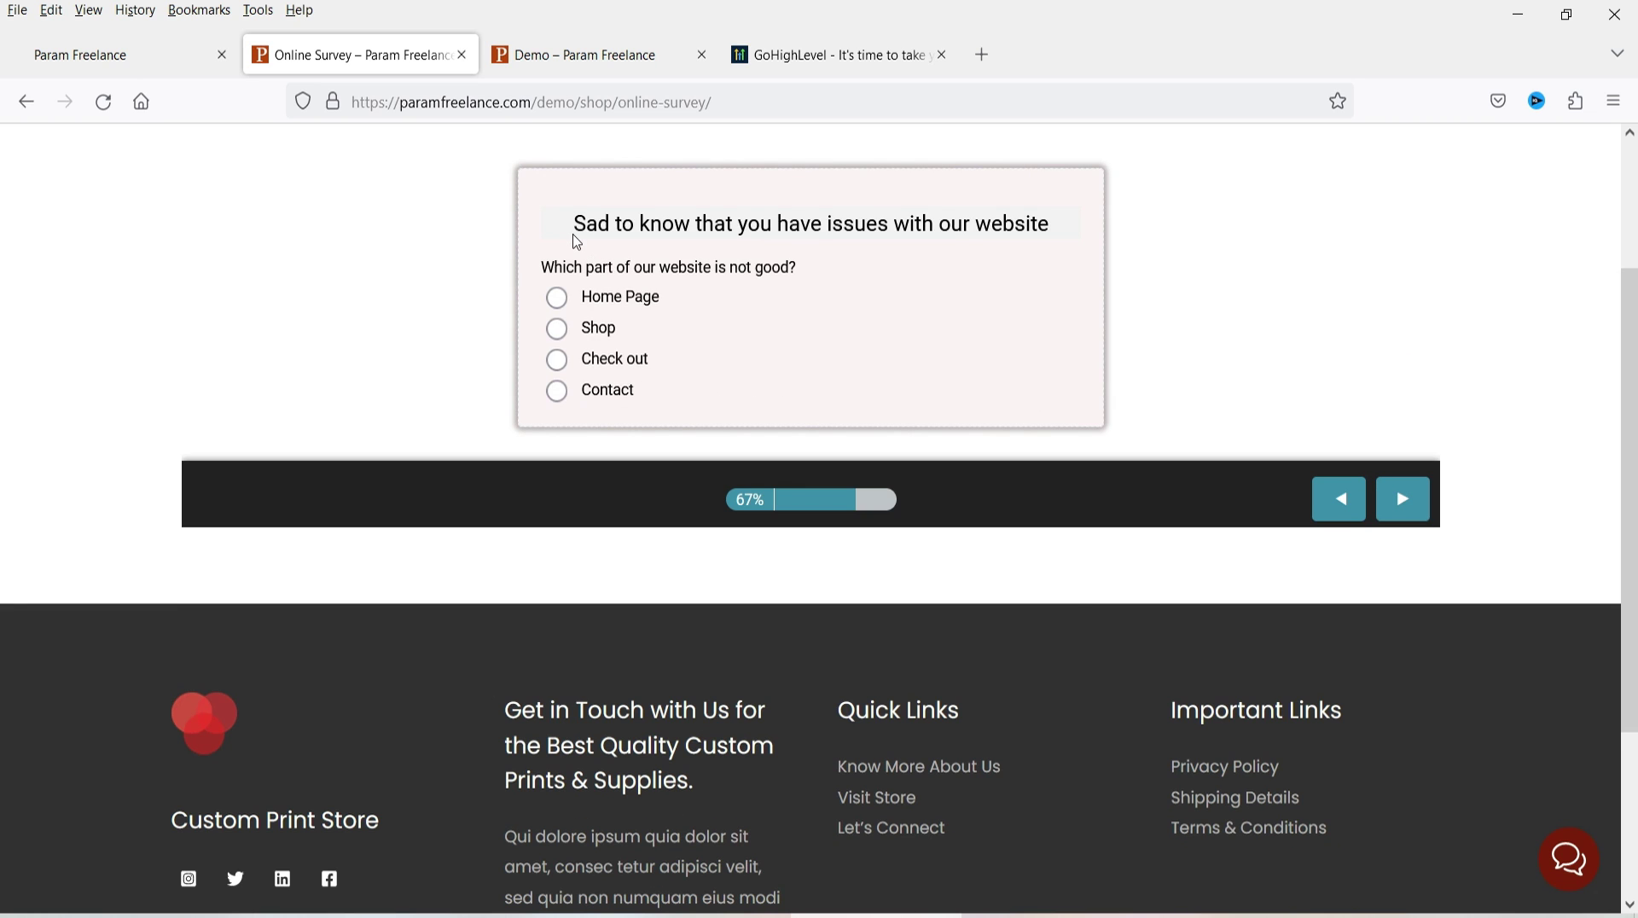
drag(576, 228, 1051, 218)
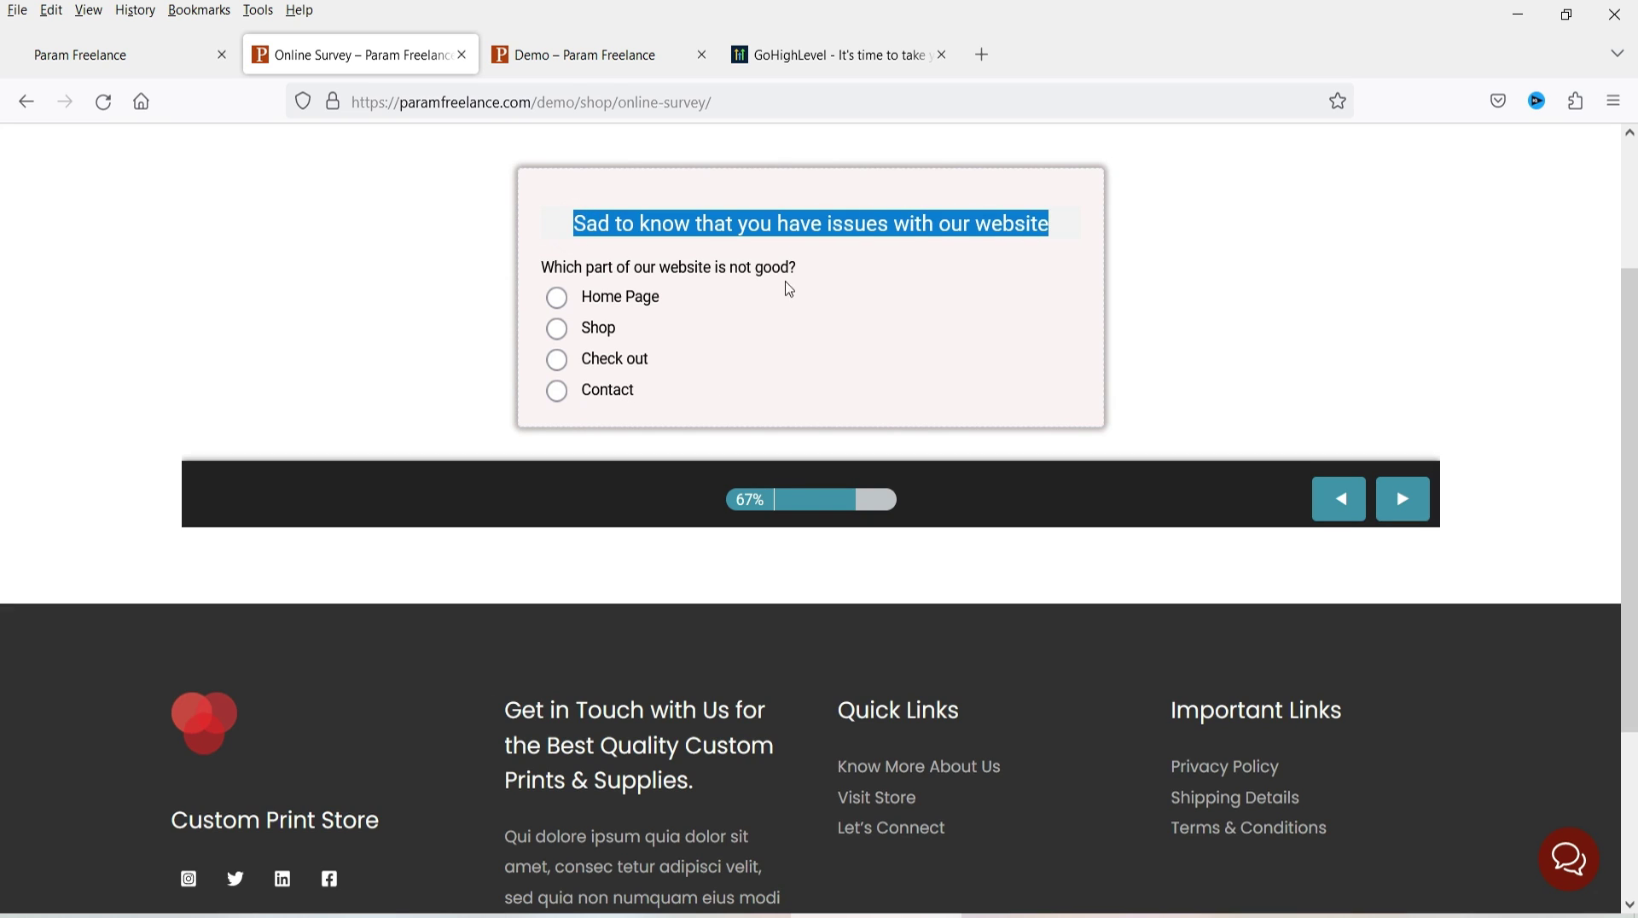
click(1338, 512)
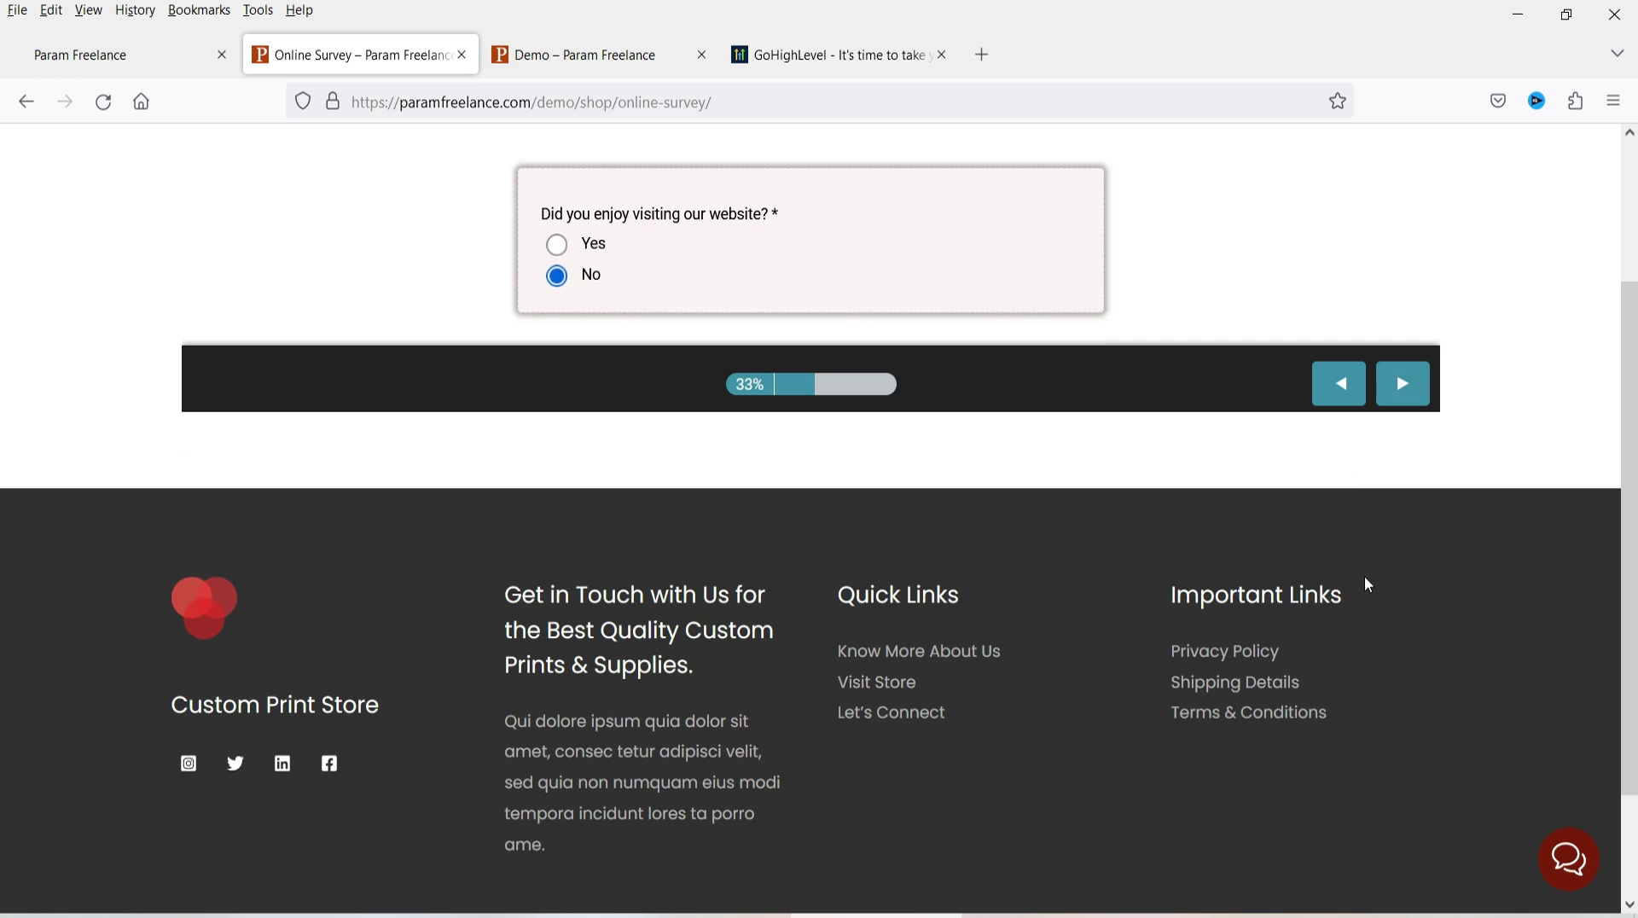
click(557, 246)
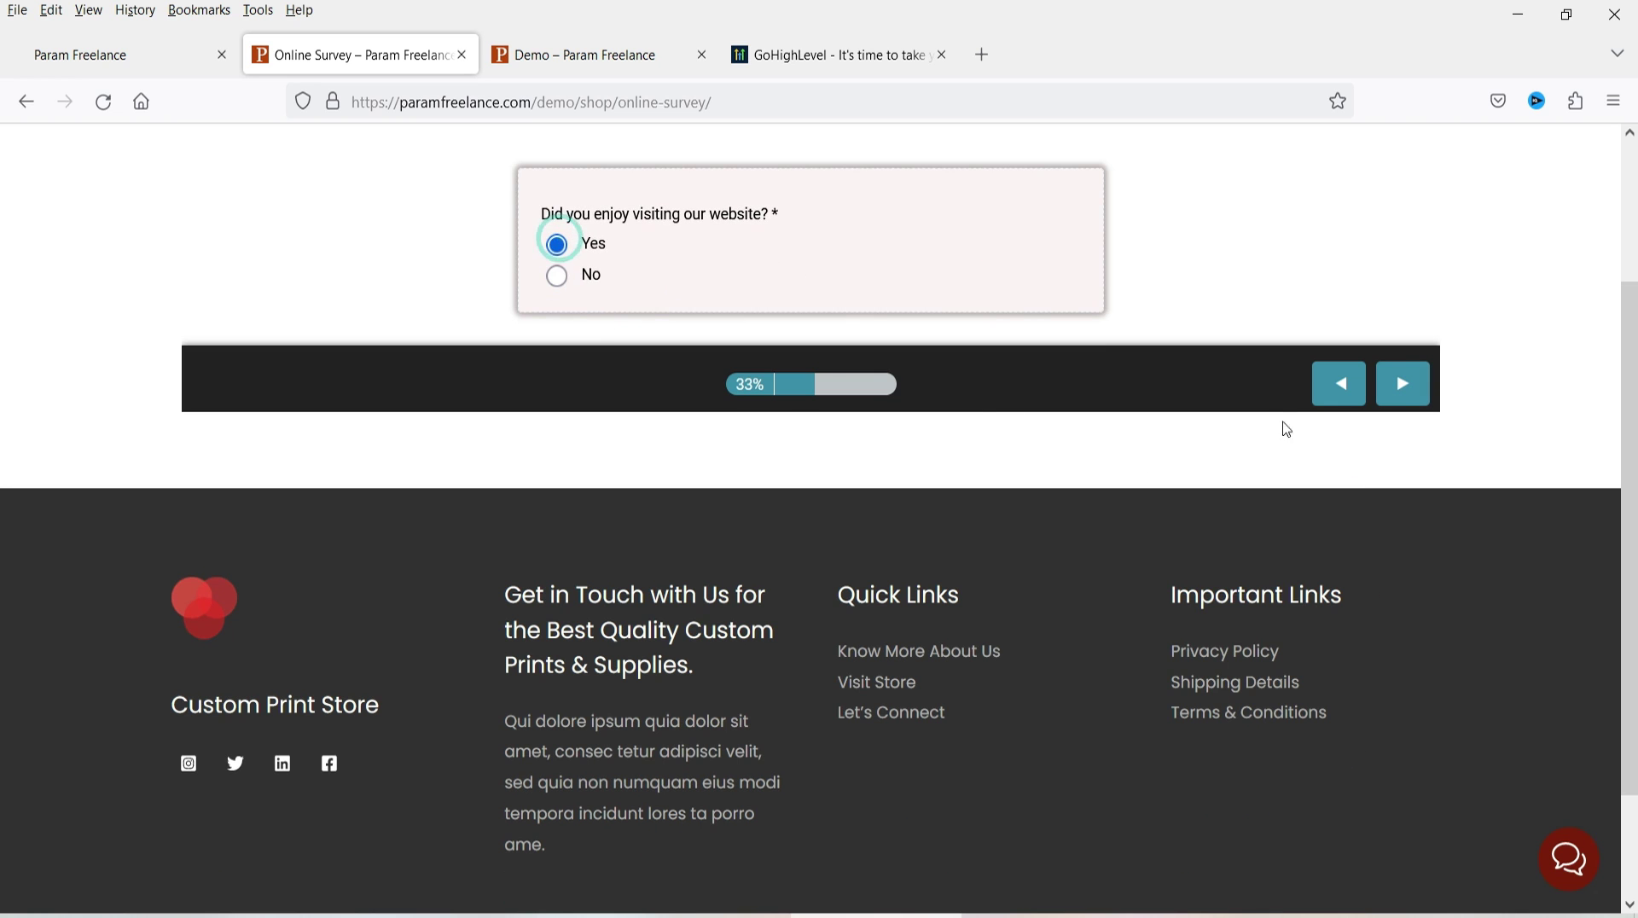
click(1412, 382)
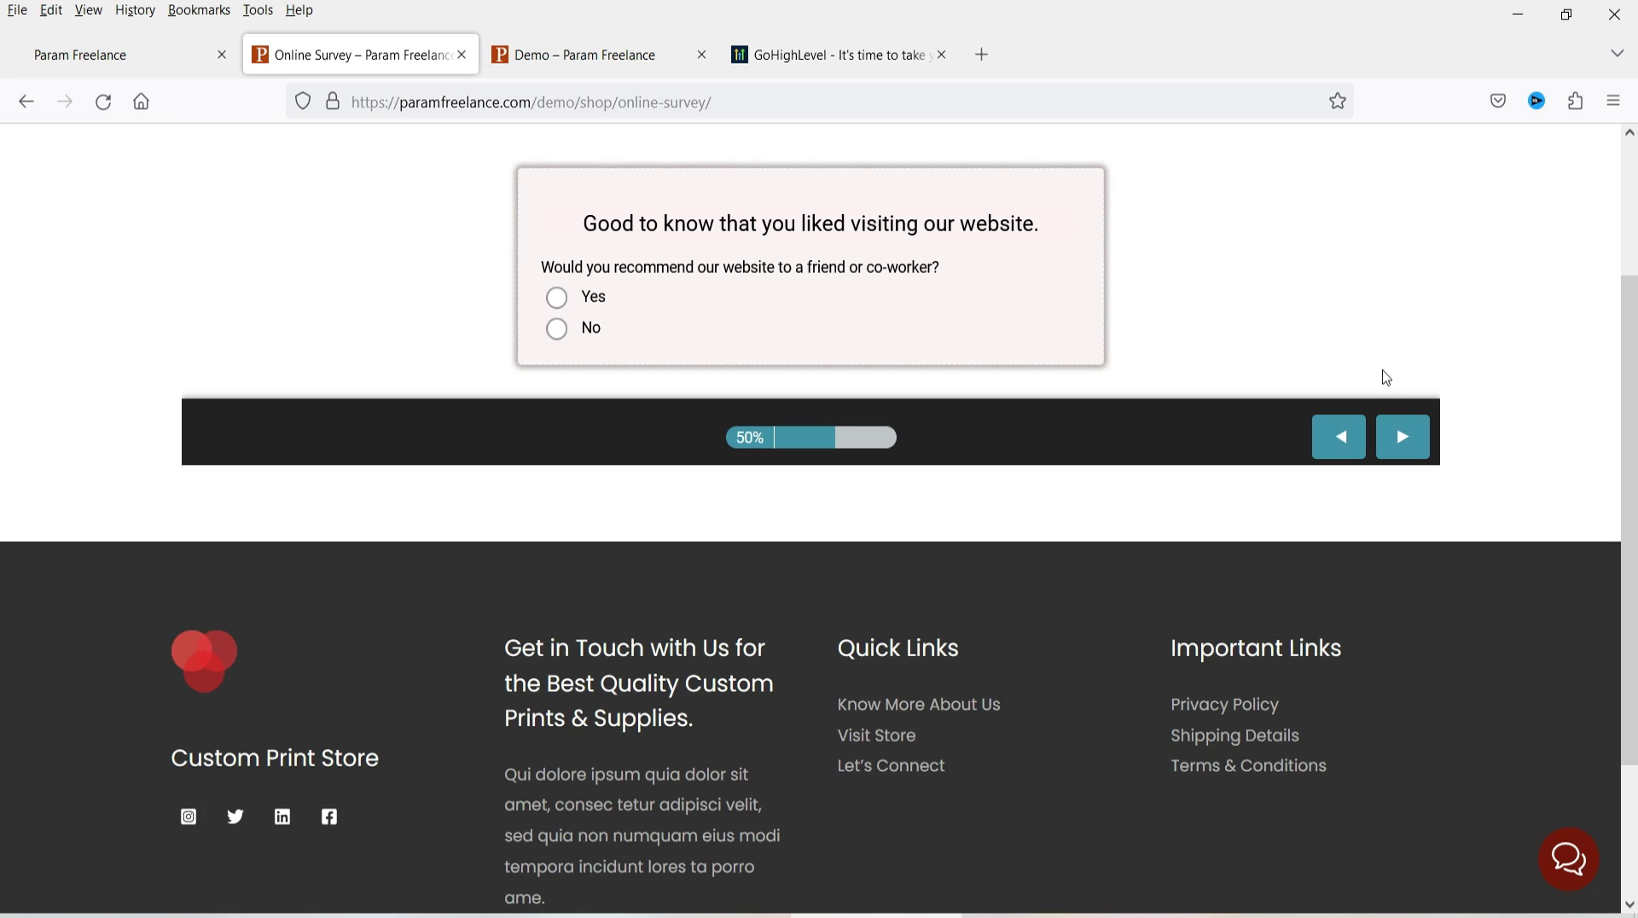
click(557, 297)
scroll(1121, 439, up, 3)
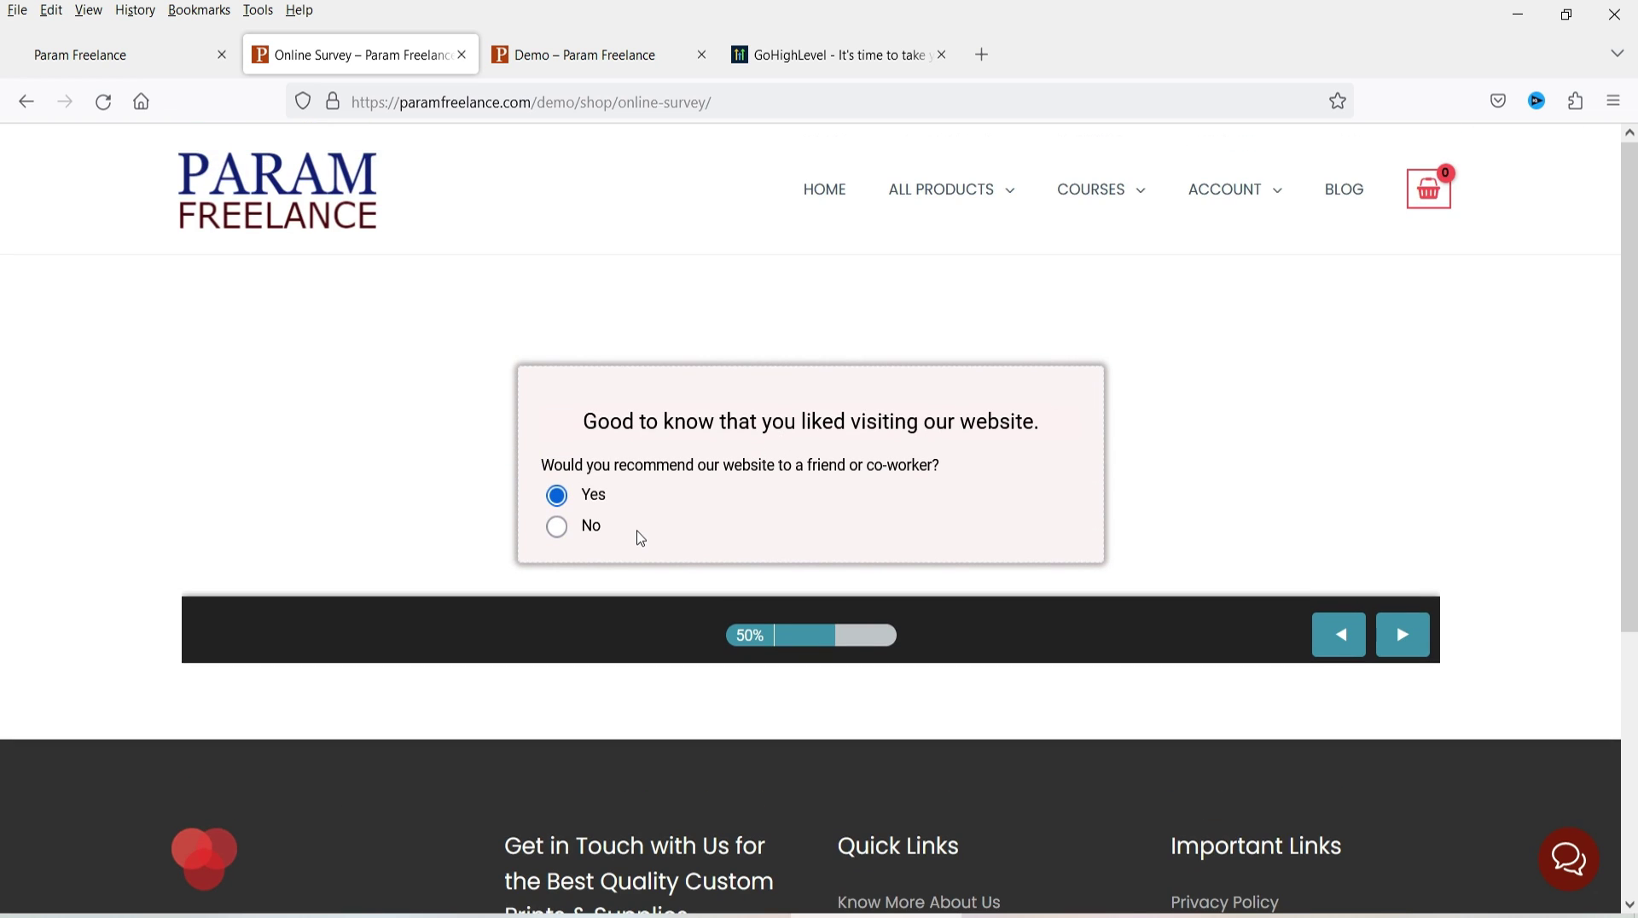
- Enter 'I liked the survey form.' on the Any comments? slide and submit the survey
click(1403, 636)
click(723, 275)
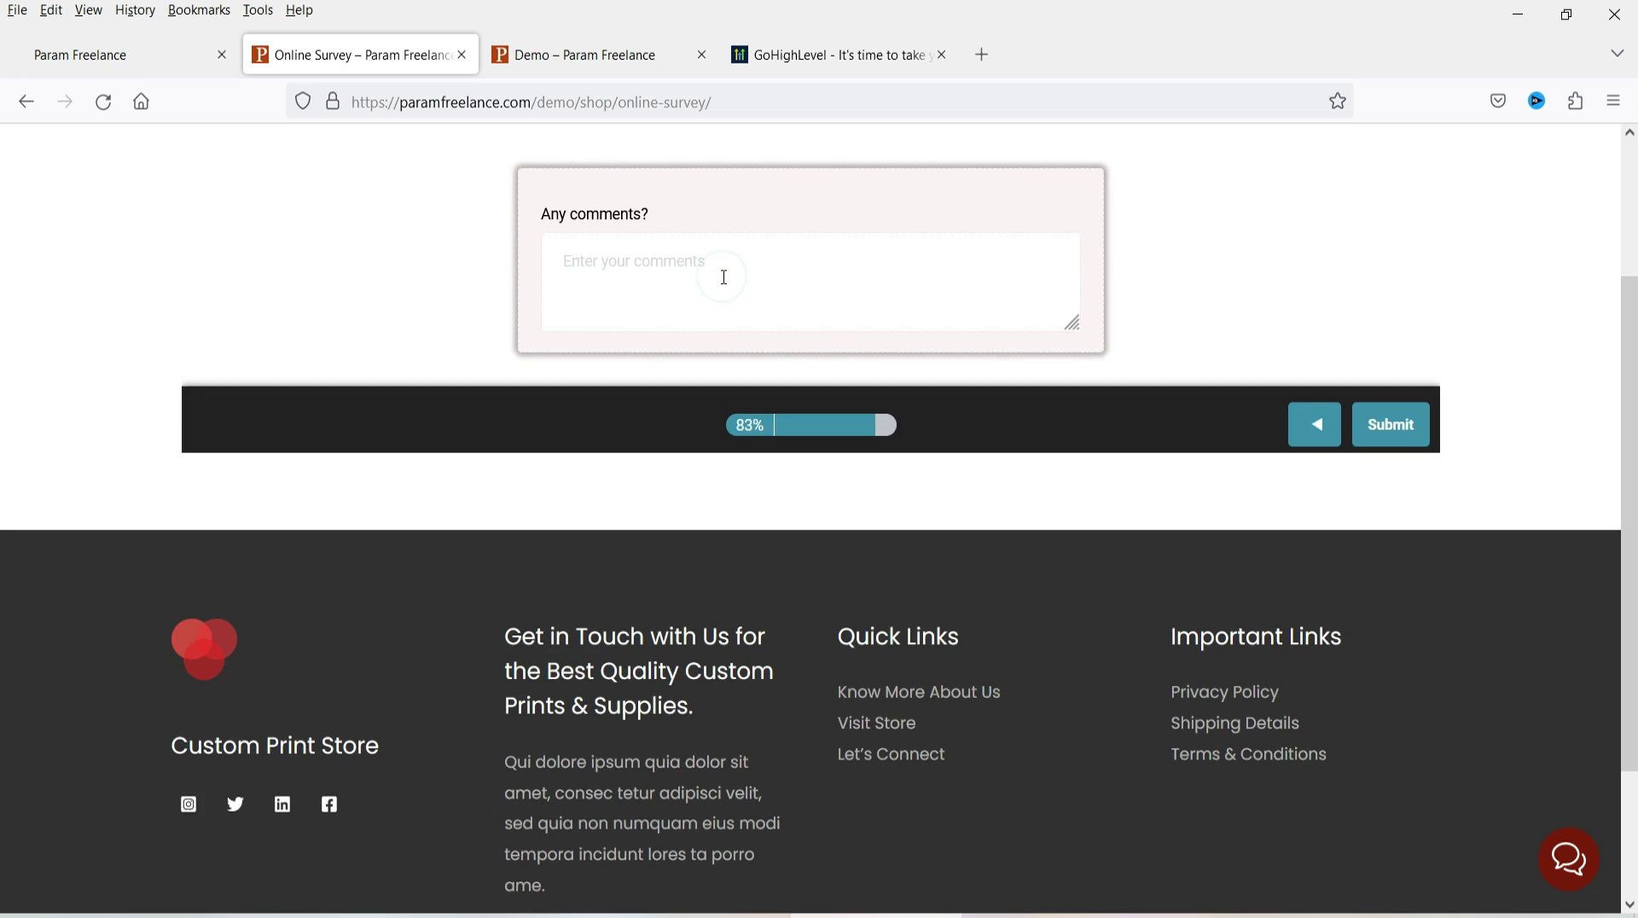
text(I liked the survey form.)
scroll(942, 324, up, 3)
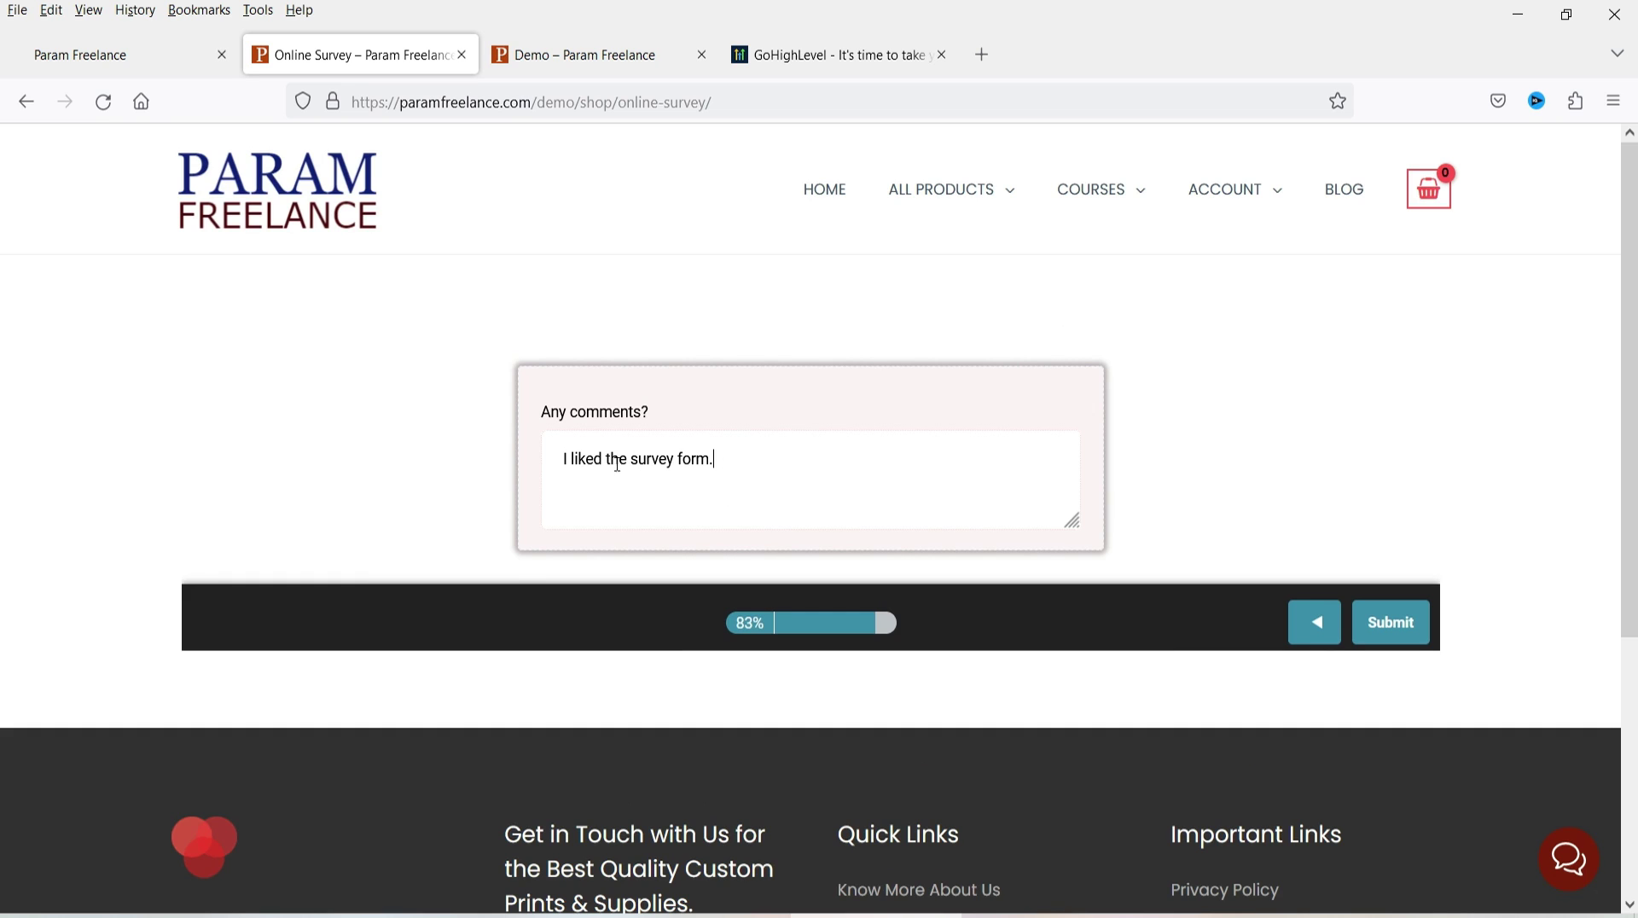
click(1407, 638)
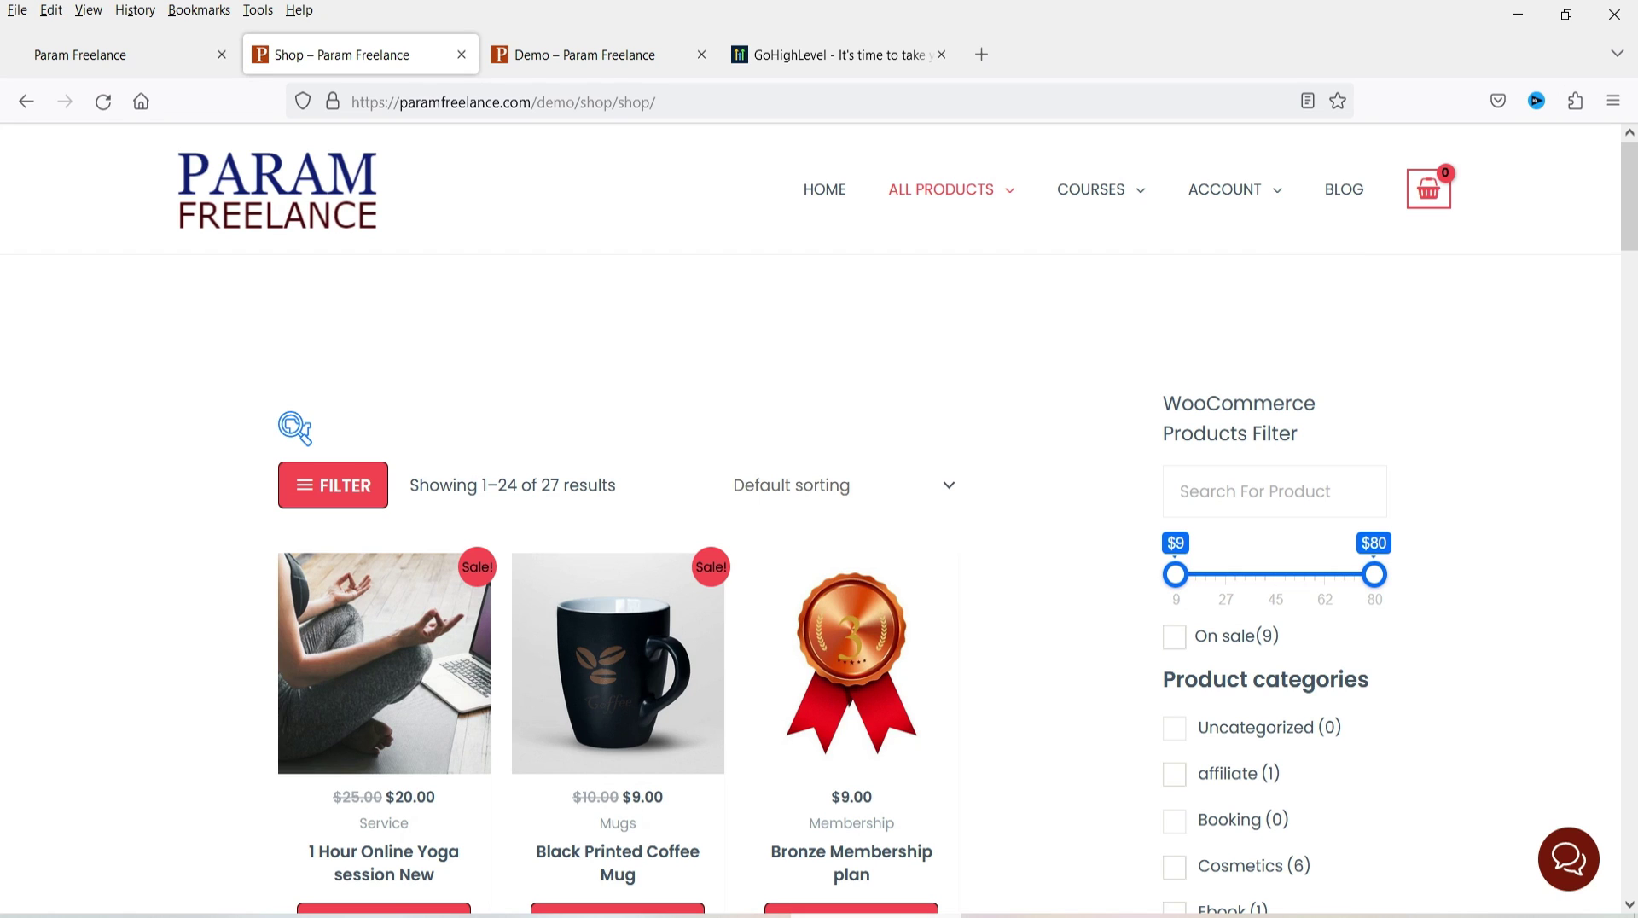
- Open the Sample Survey's Submissions list from the GoHighLevel survey builder, confirming the prompt
click(82, 55)
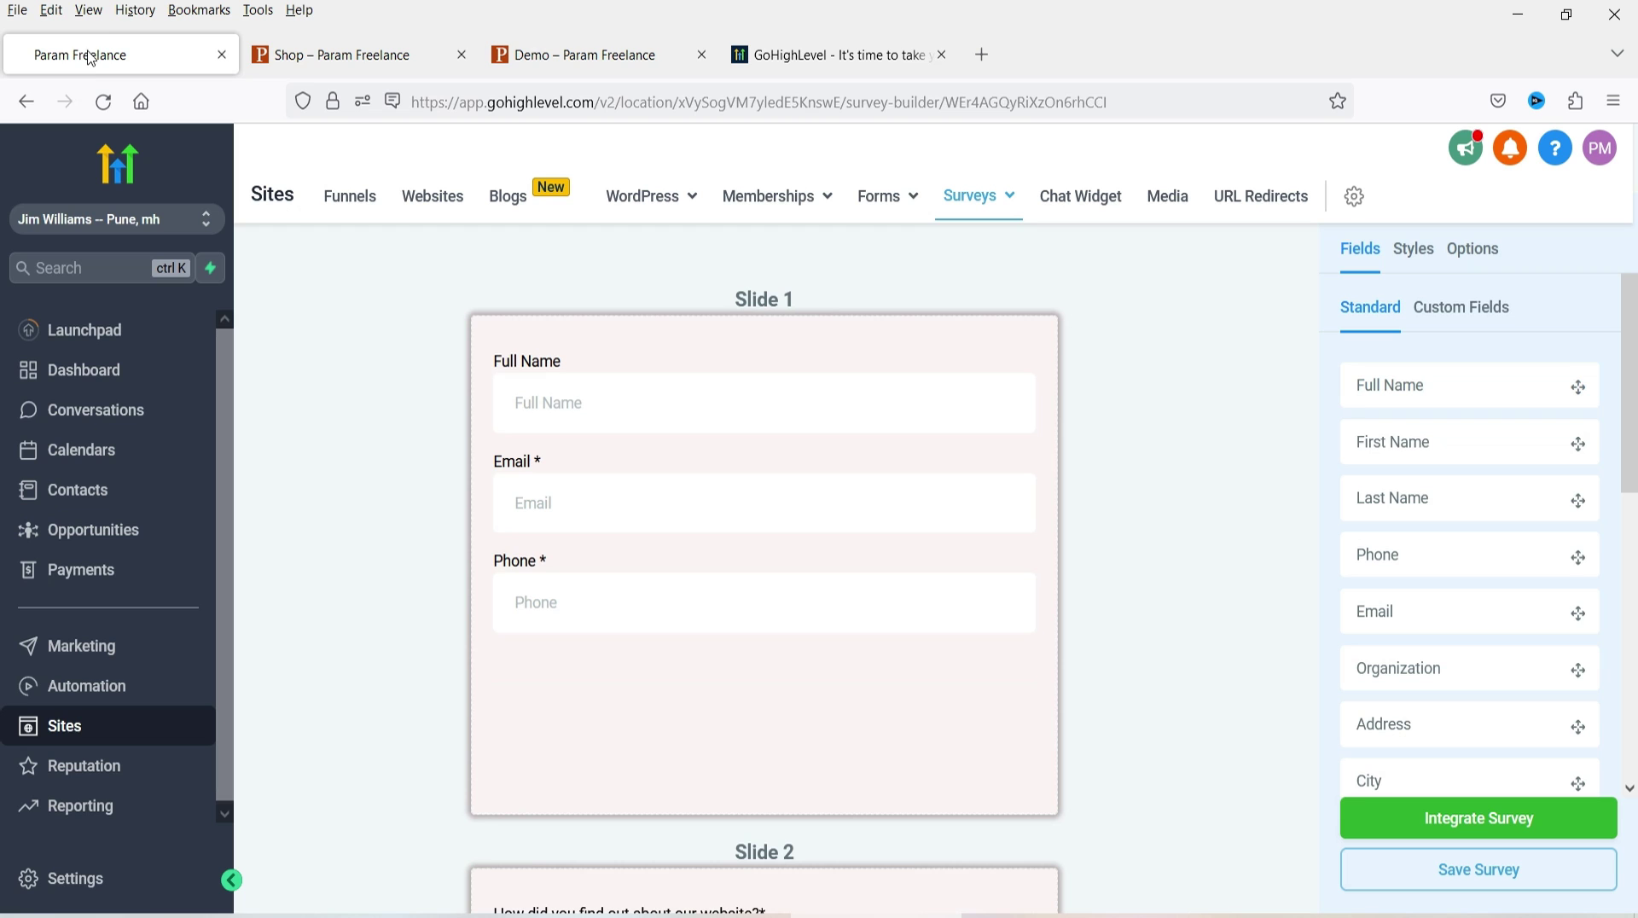
scroll(1302, 385, down, 3)
scroll(1243, 406, up, 4)
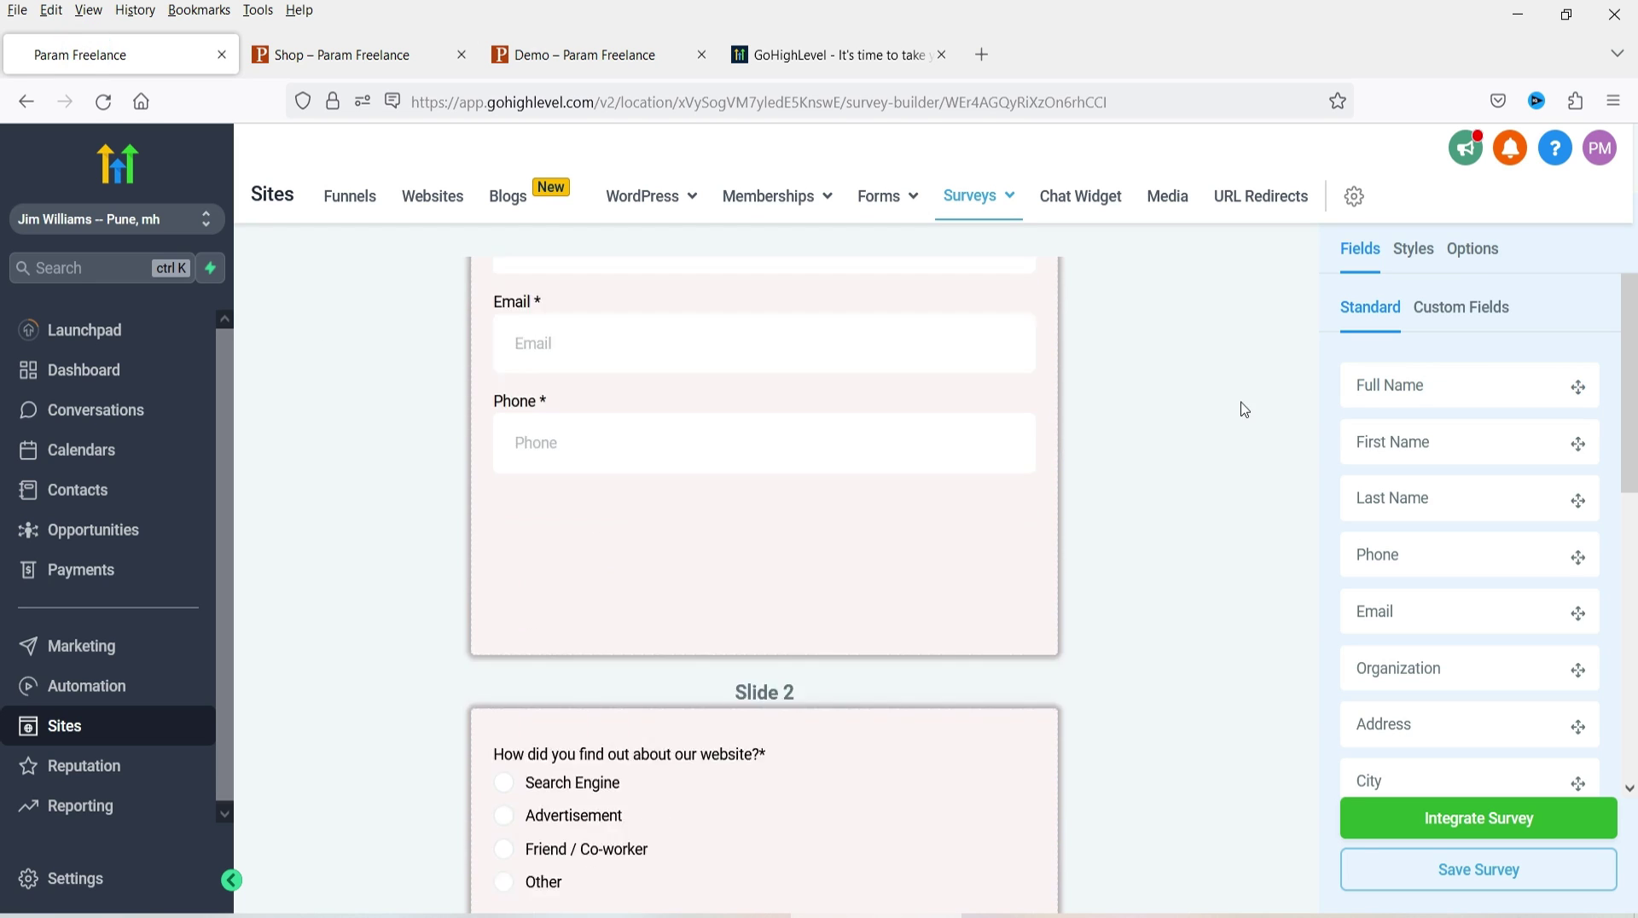
mouse_move(969, 227)
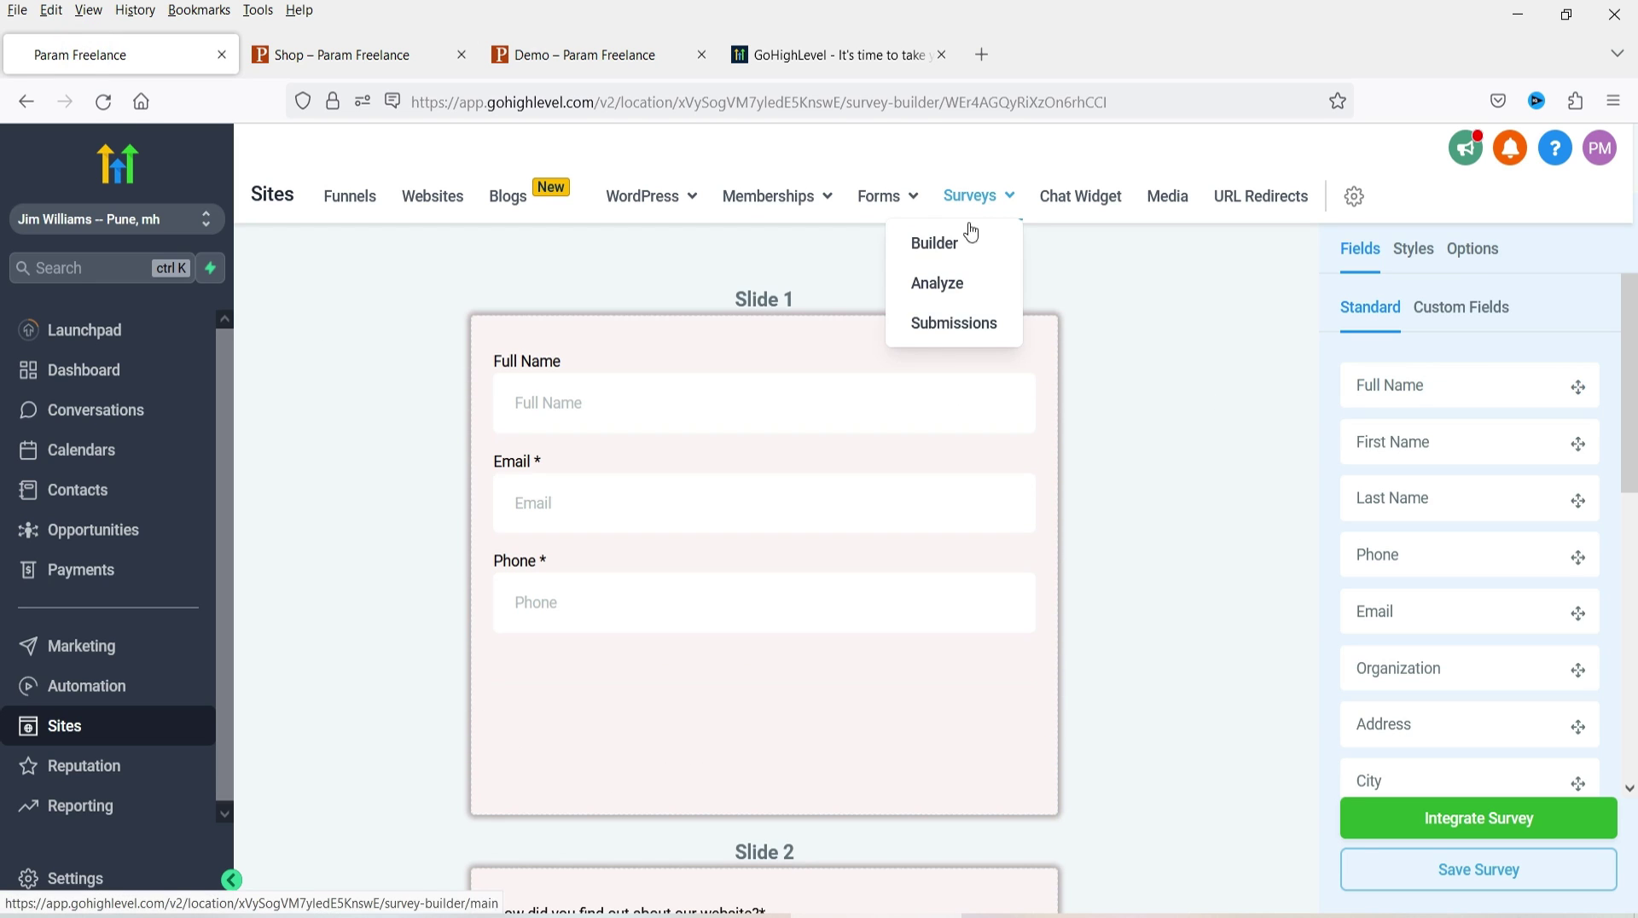
click(958, 322)
click(1121, 345)
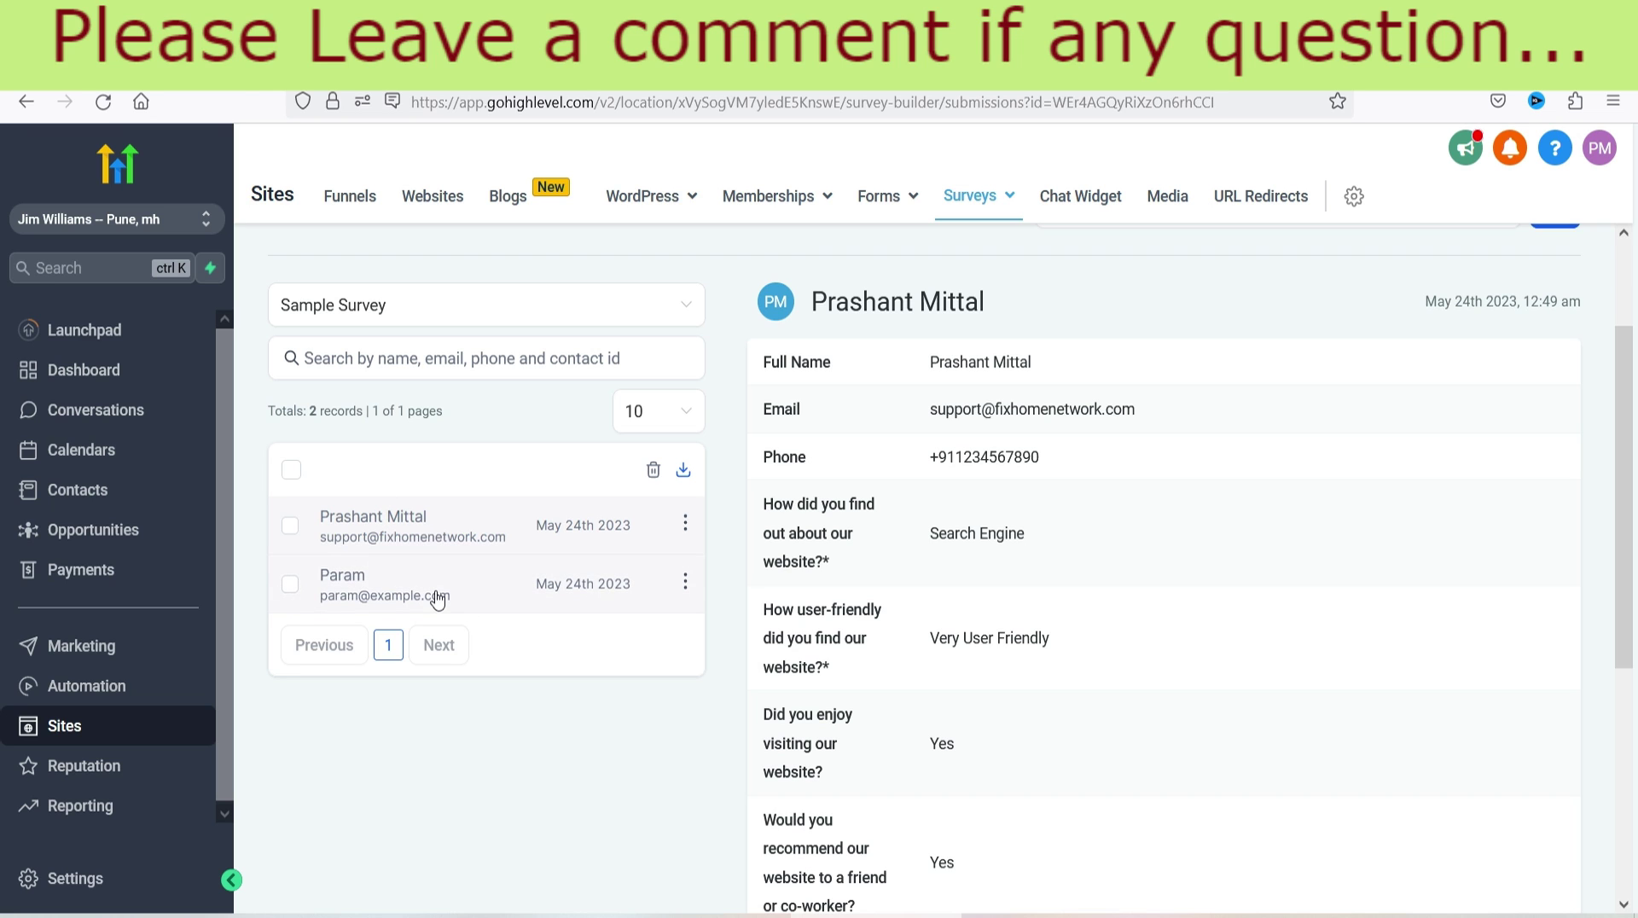
- Inspect the earlier and the newest submission's answers, comment and page URL
click(462, 595)
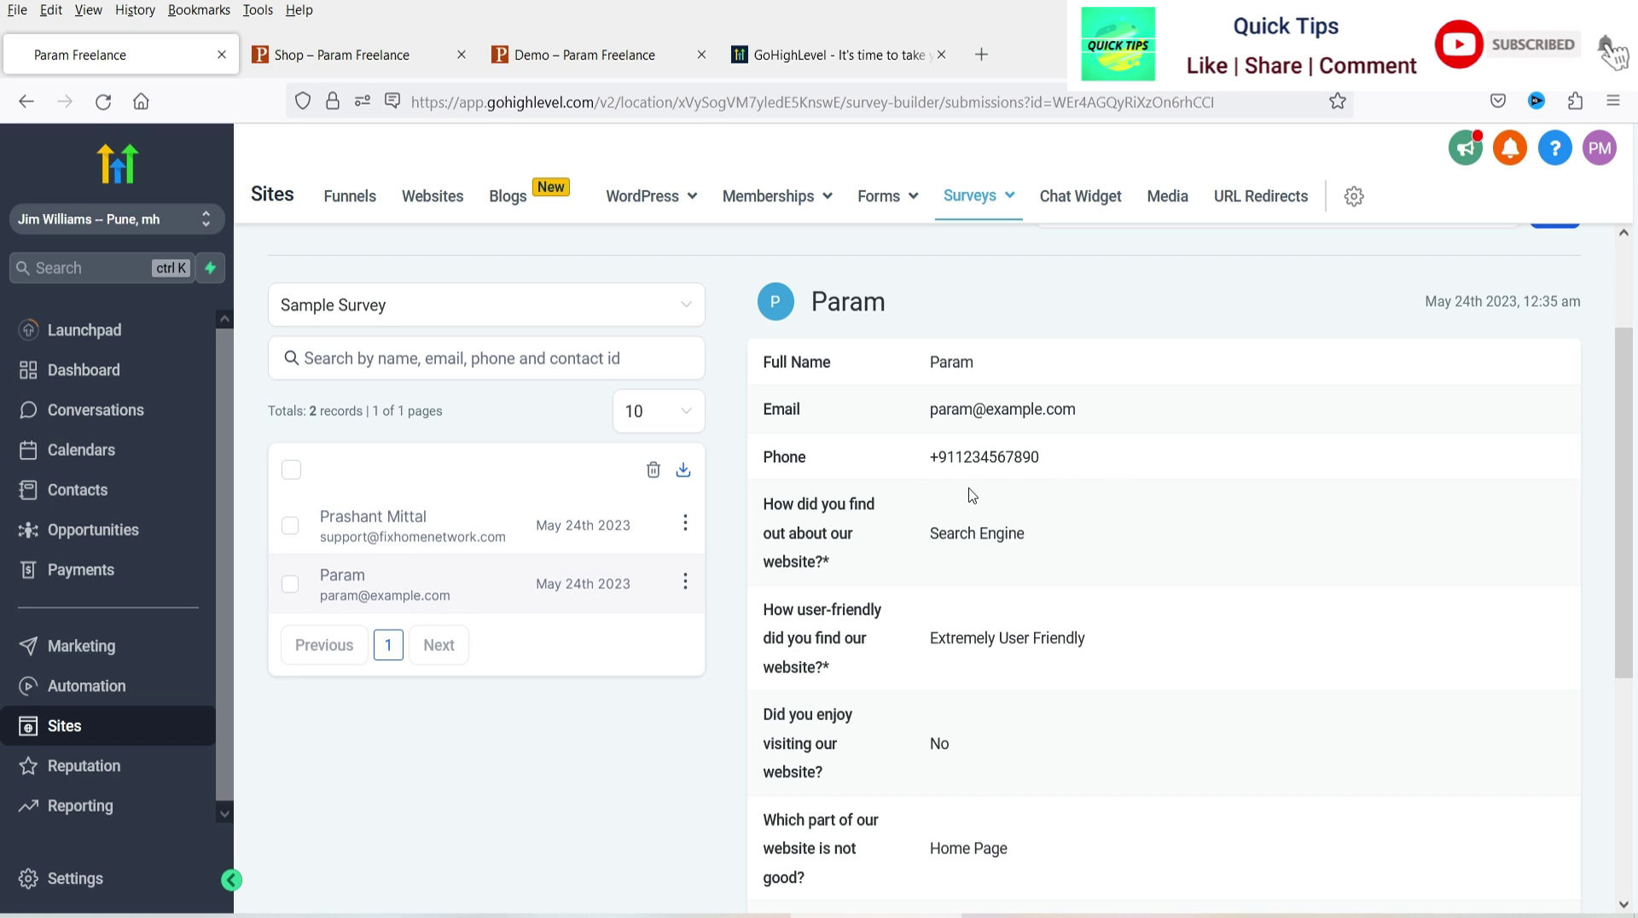
scroll(972, 495, down, 5)
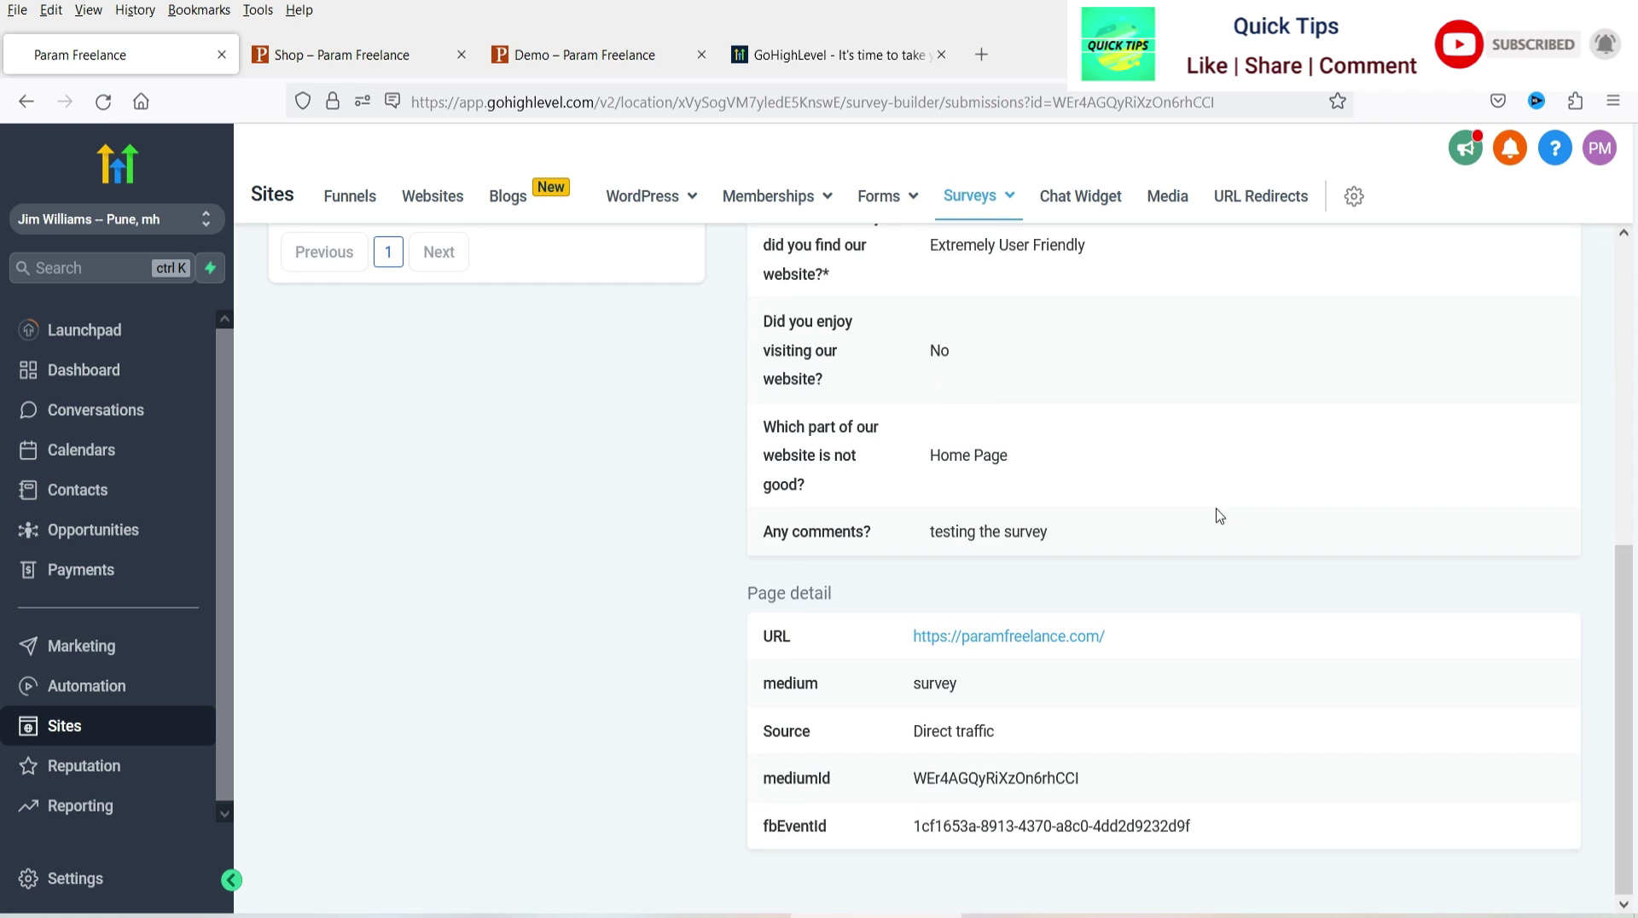
scroll(1219, 515, up, 5)
click(352, 480)
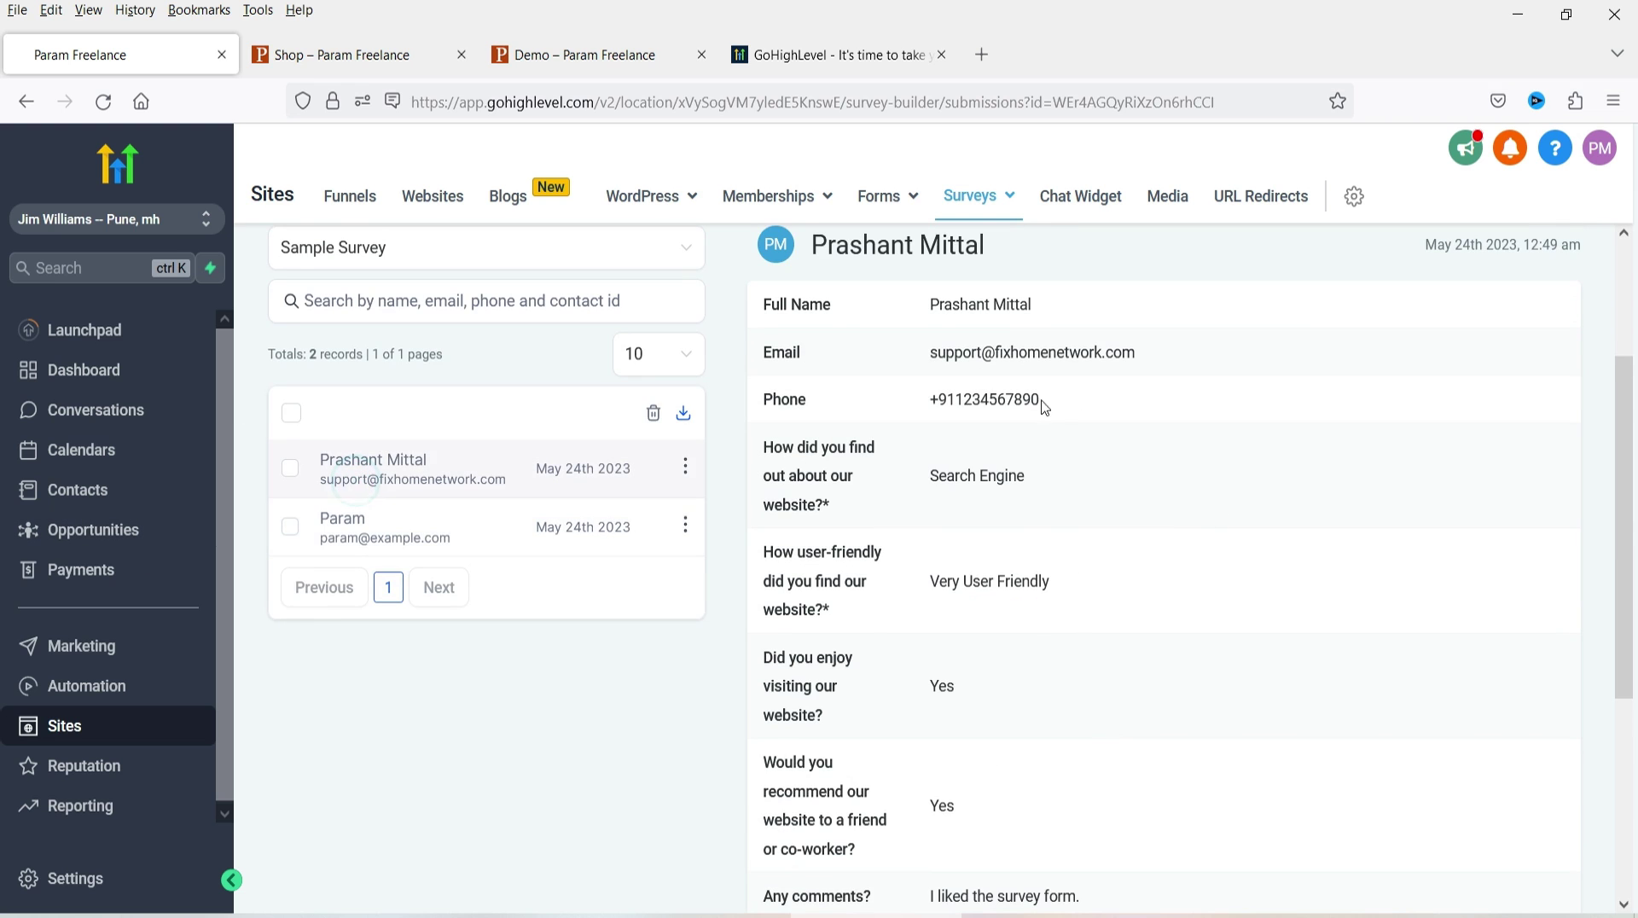
scroll(1083, 426, down, 4)
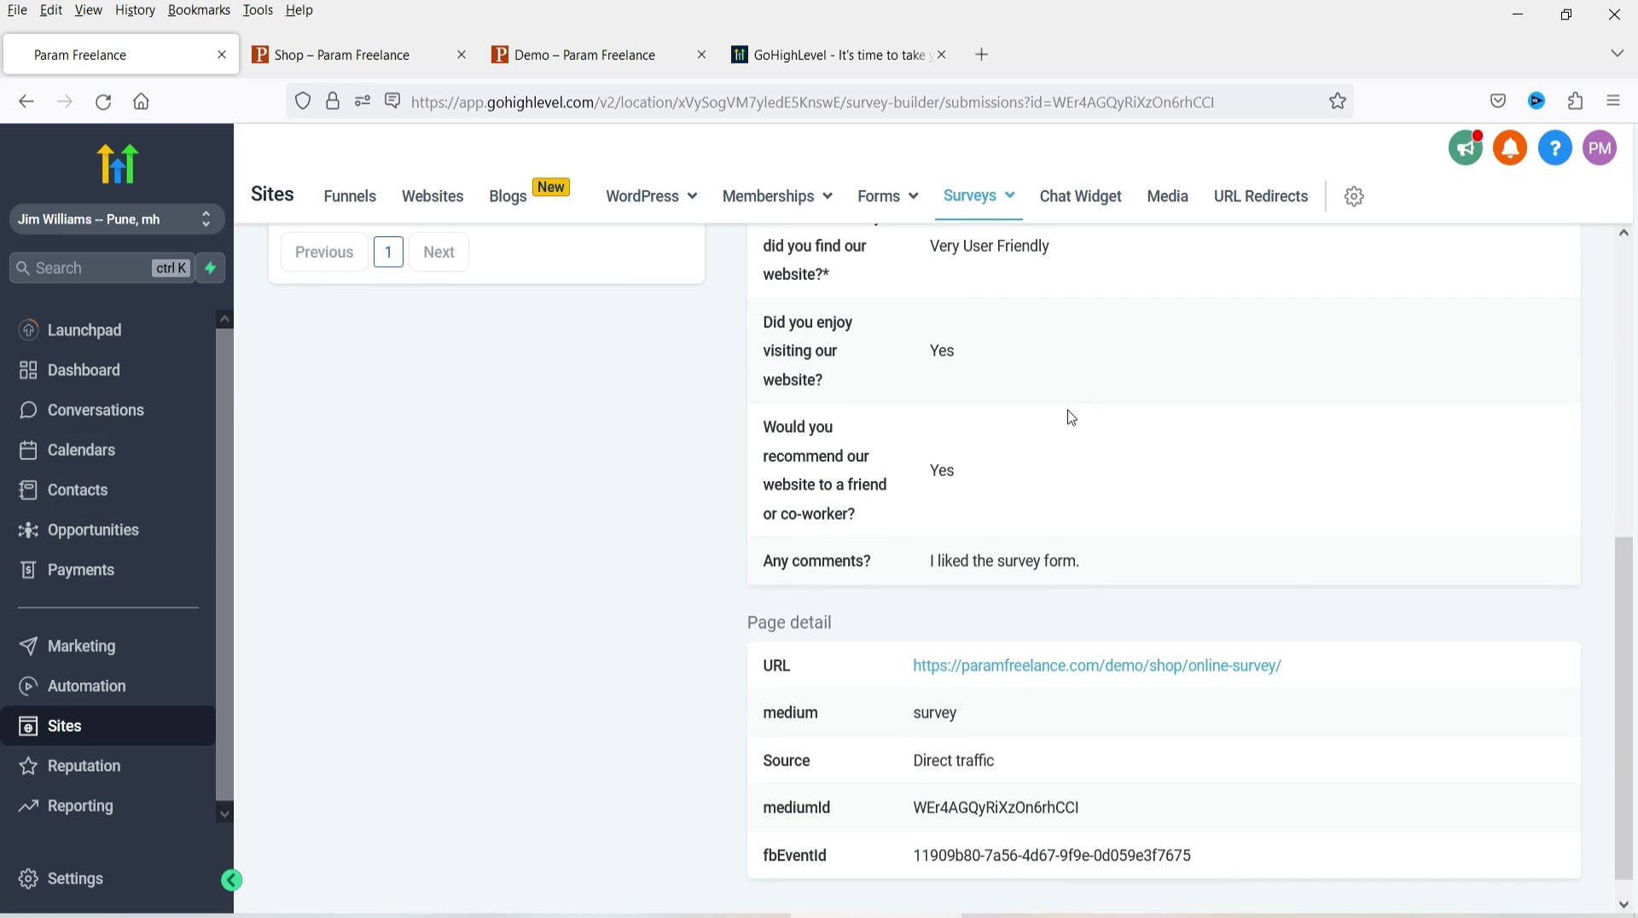
scroll(1066, 417, up, 7)
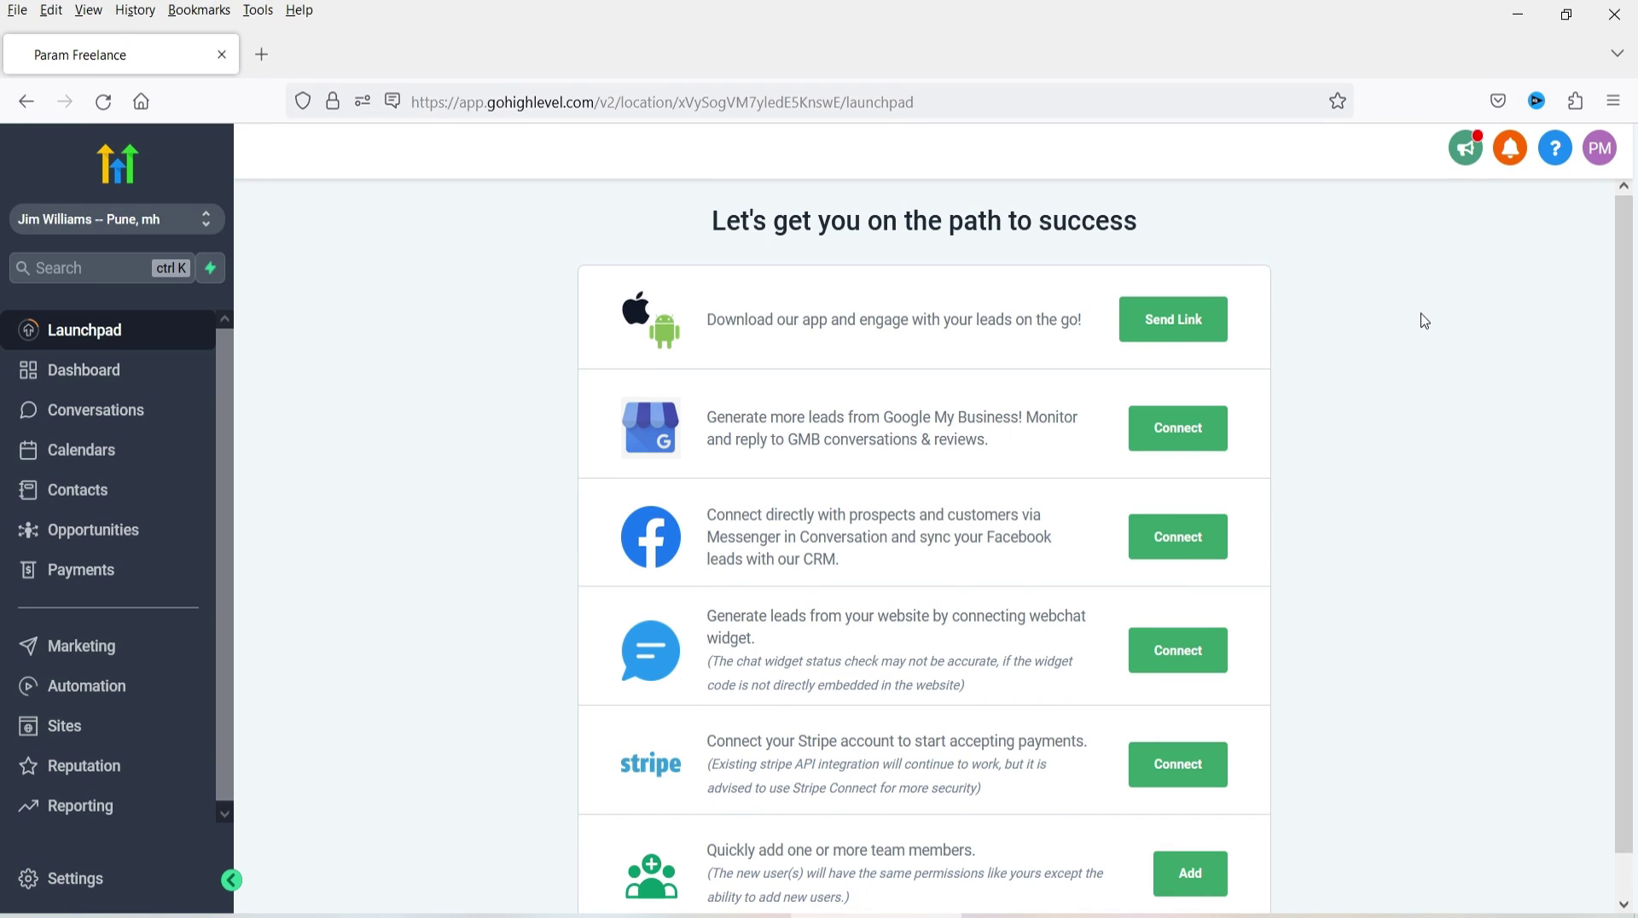
- Go to the Sites > Surveys builder and add a new blank survey
click(81, 744)
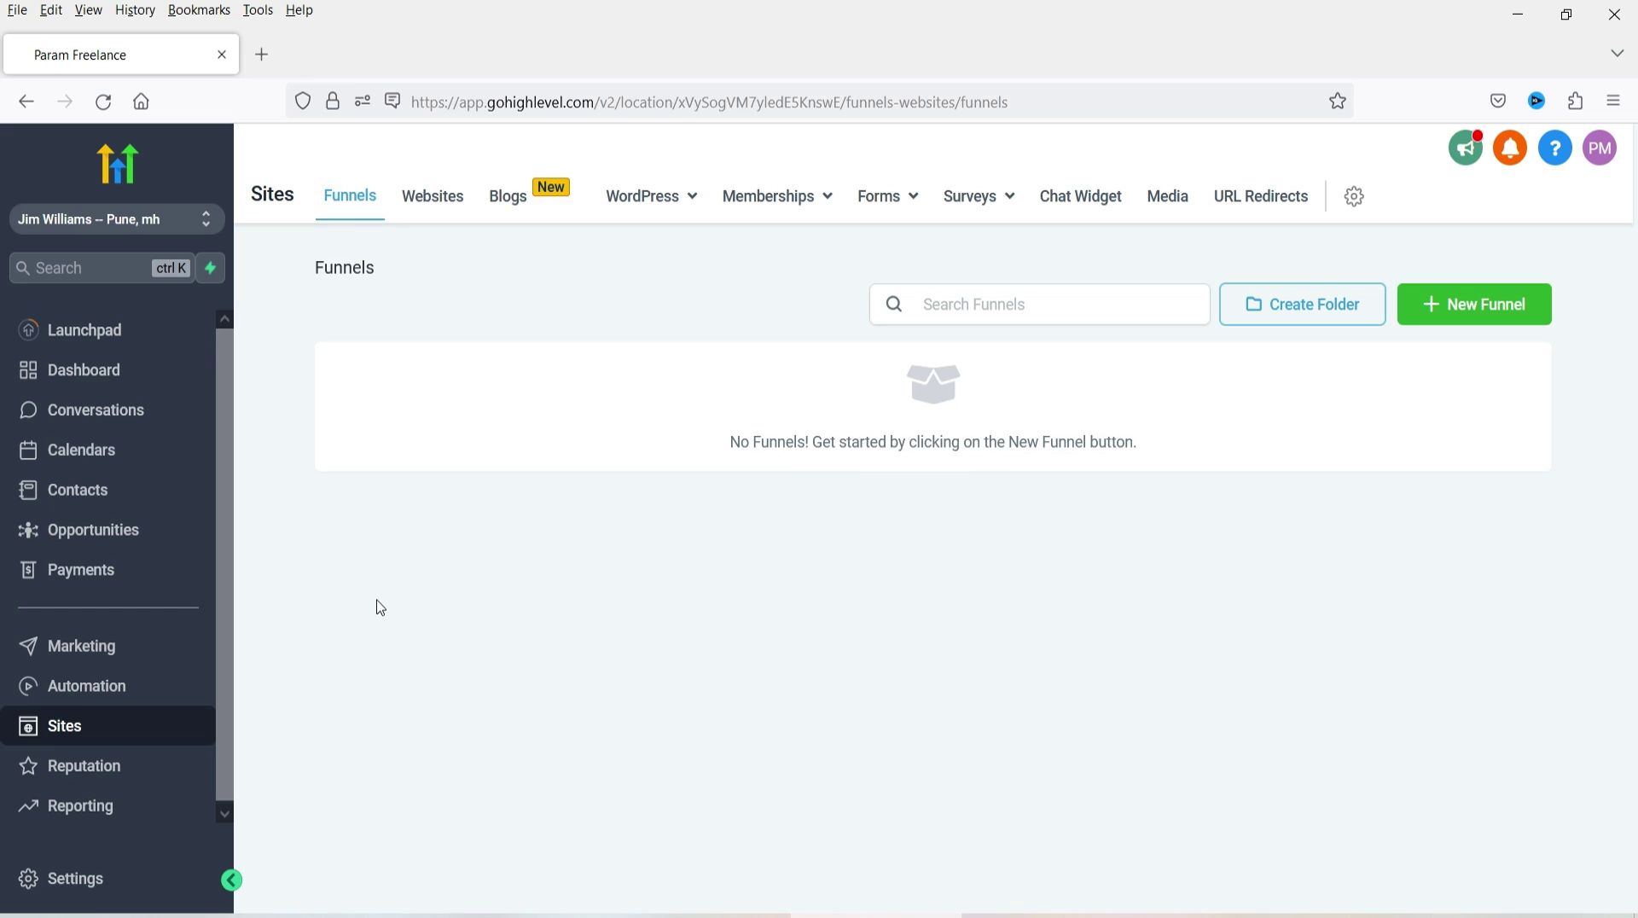
mouse_move(982, 209)
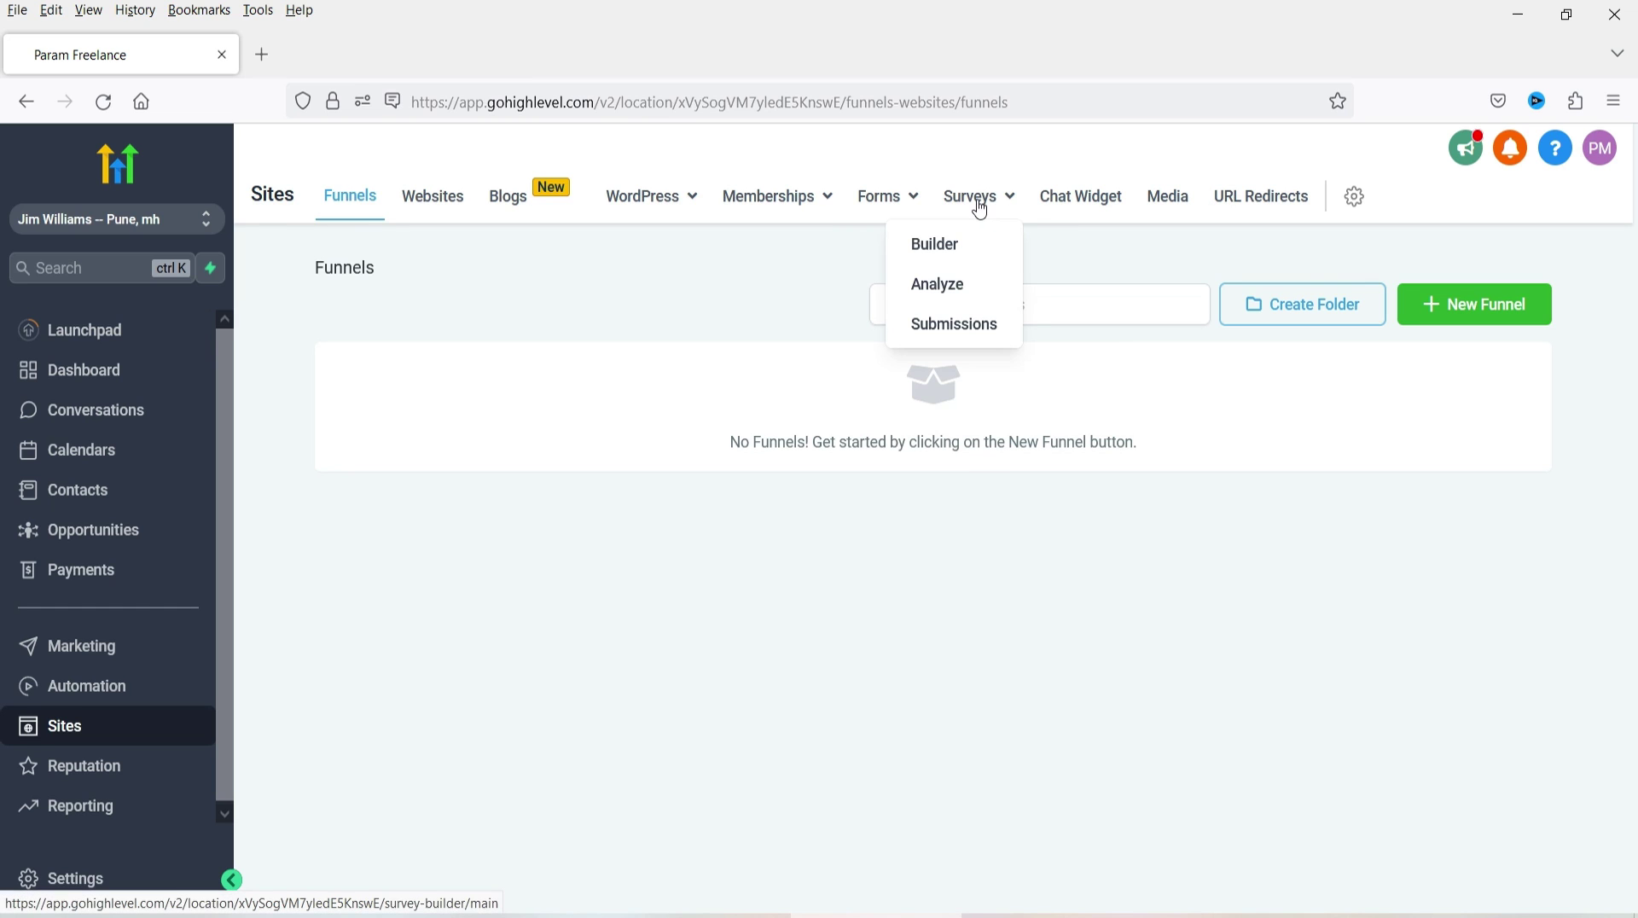
click(943, 247)
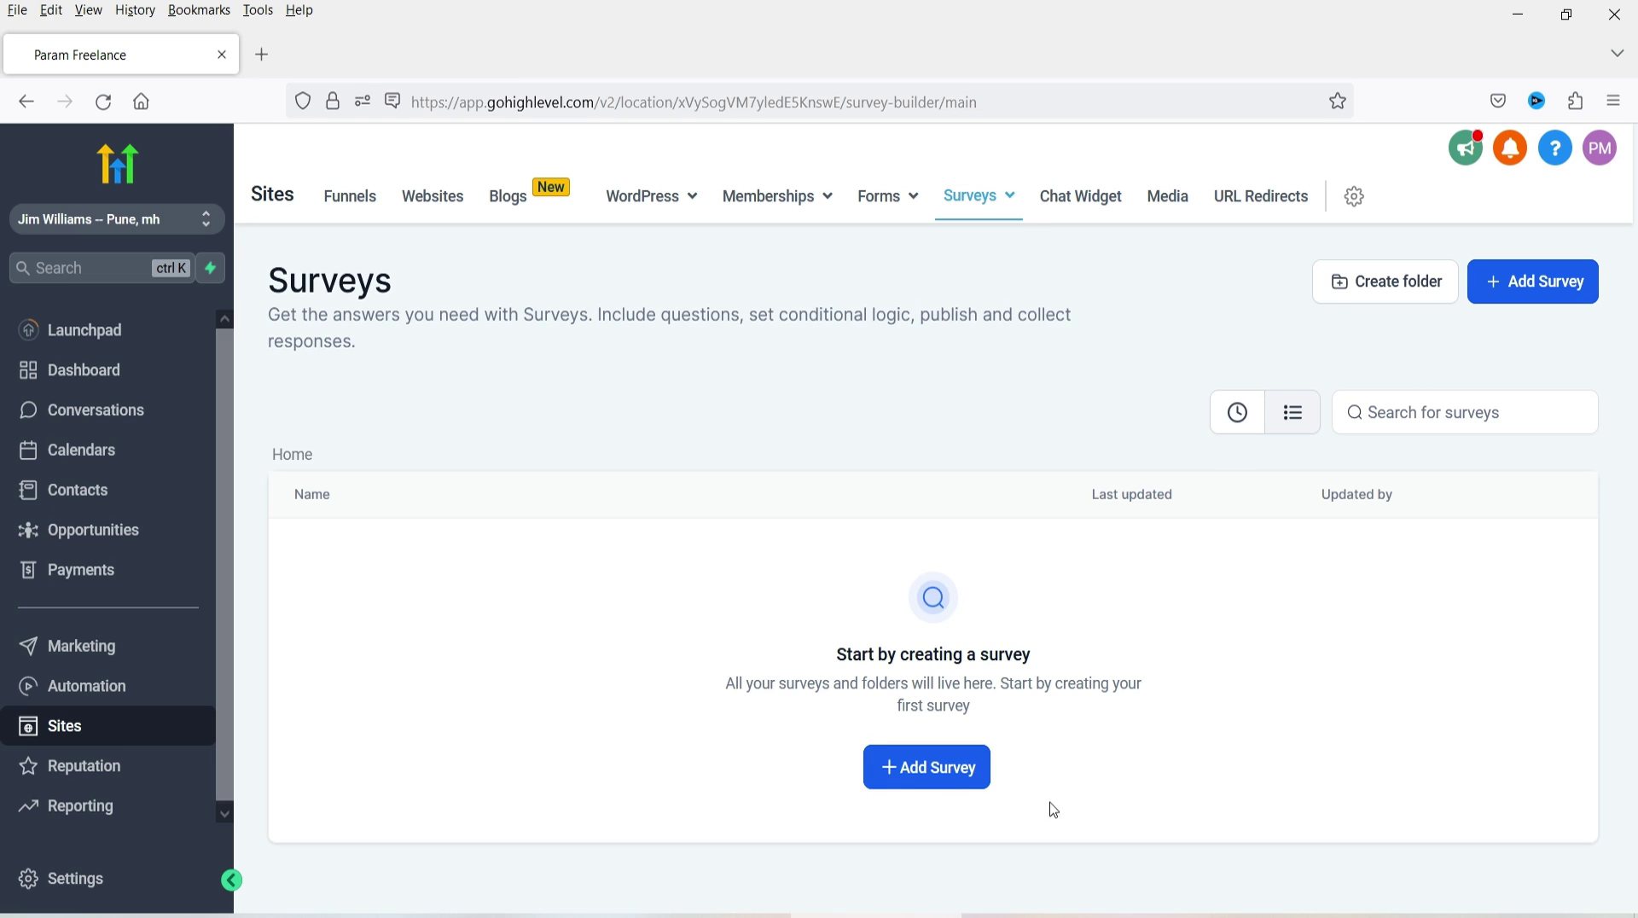
click(922, 782)
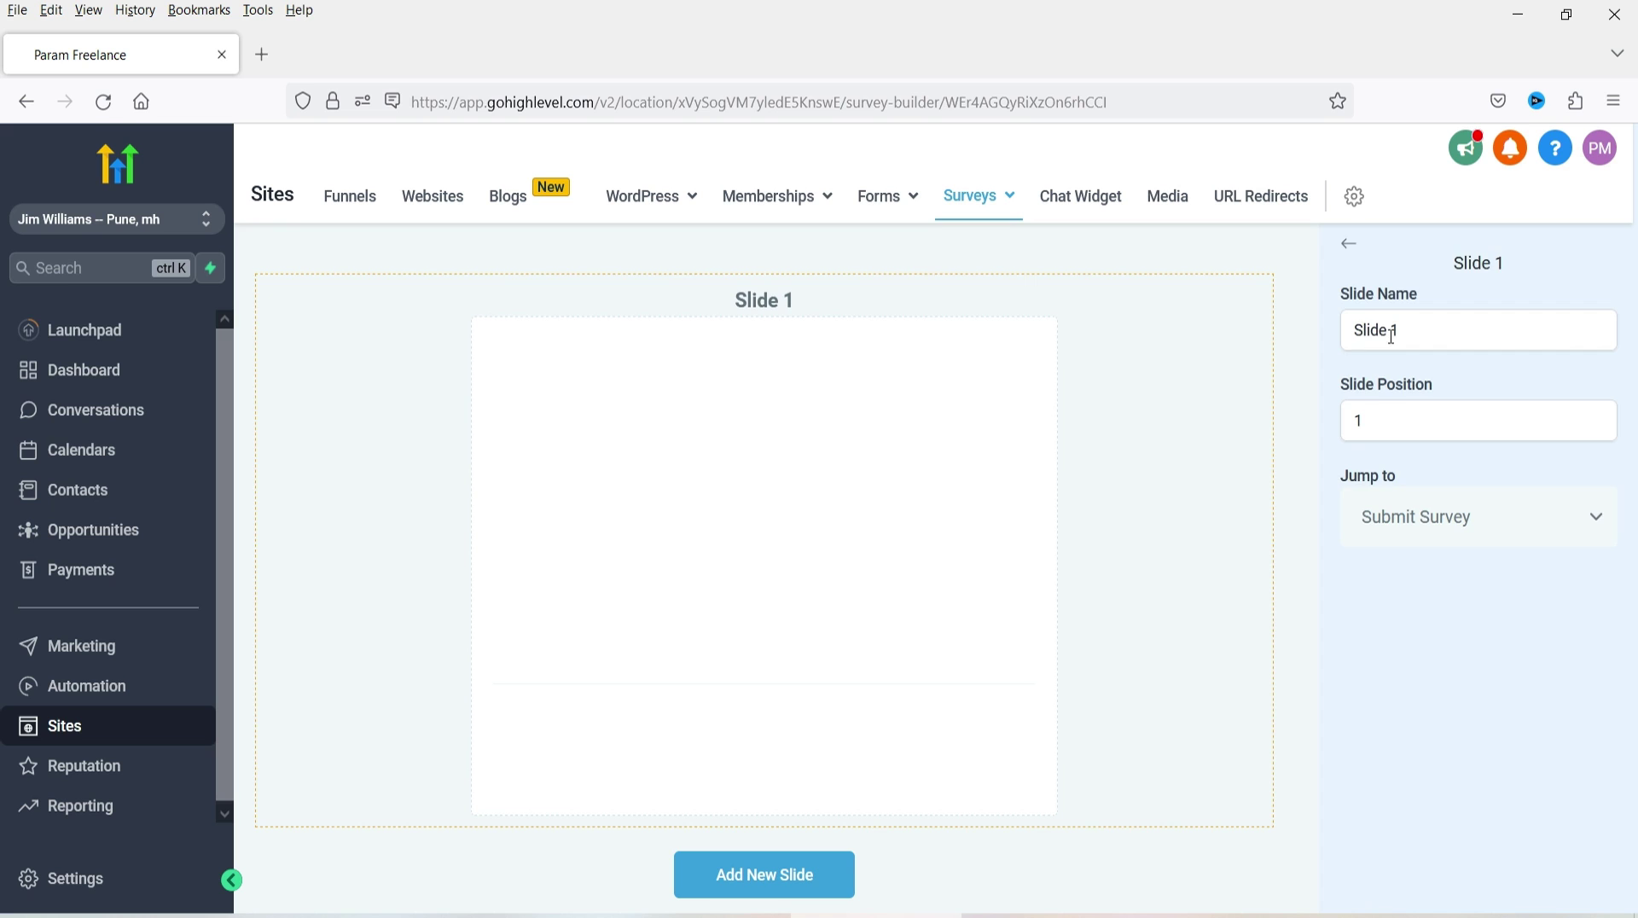
click(1349, 244)
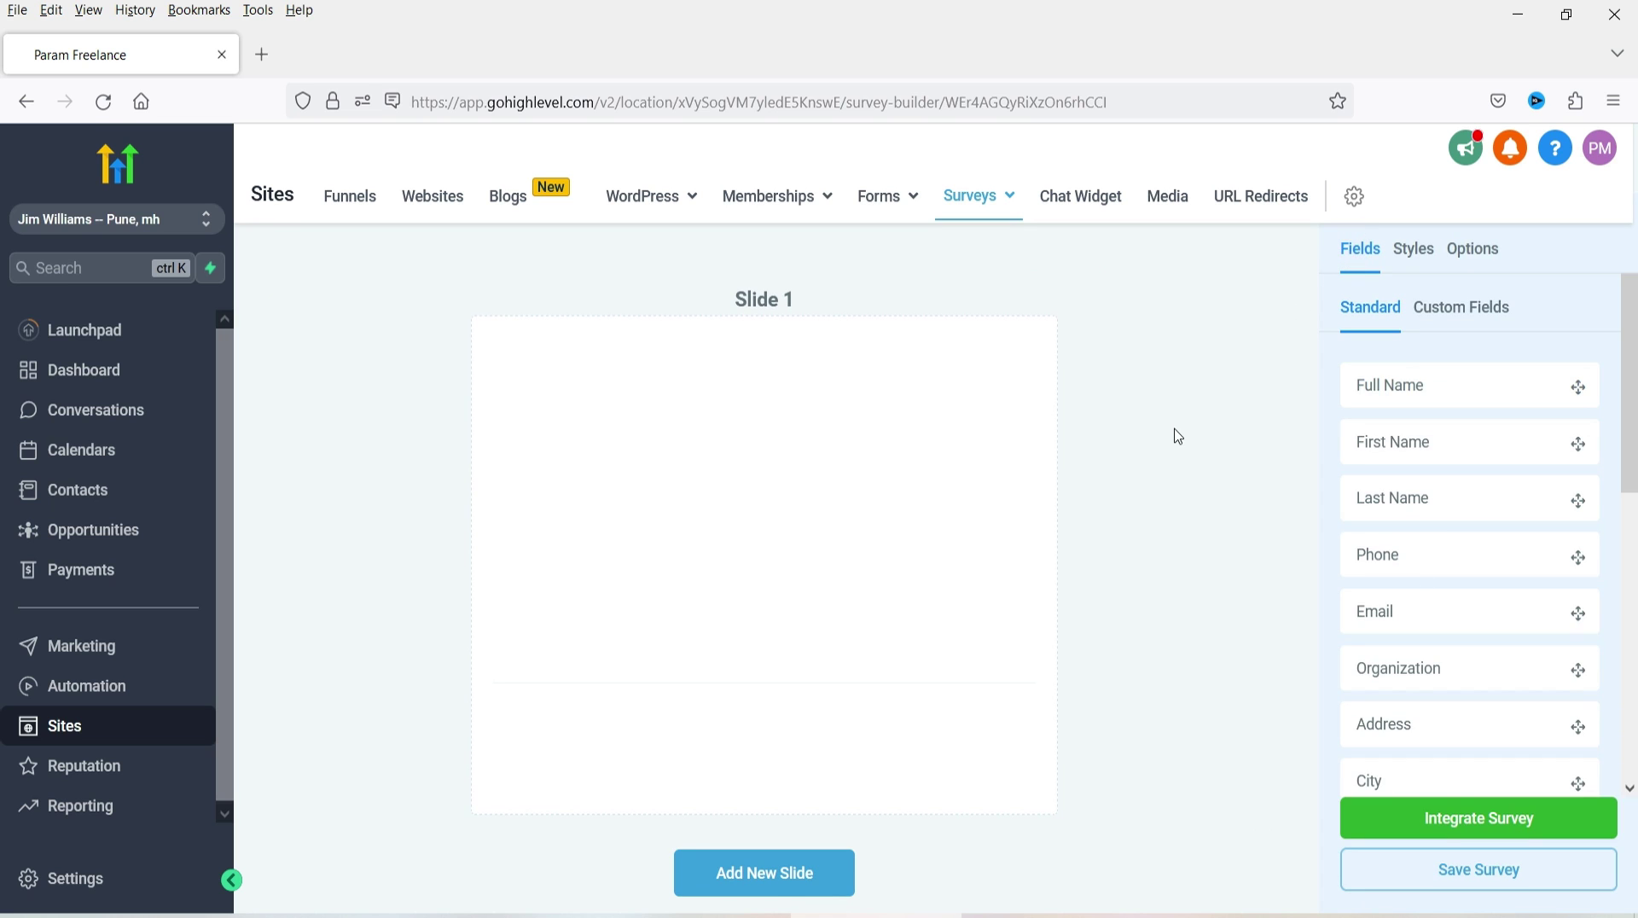
- Set the survey background colour to pale pink #FCF4F4 in the Styles settings
scroll(1455, 449, down, 4)
scroll(1455, 451, up, 4)
click(1418, 247)
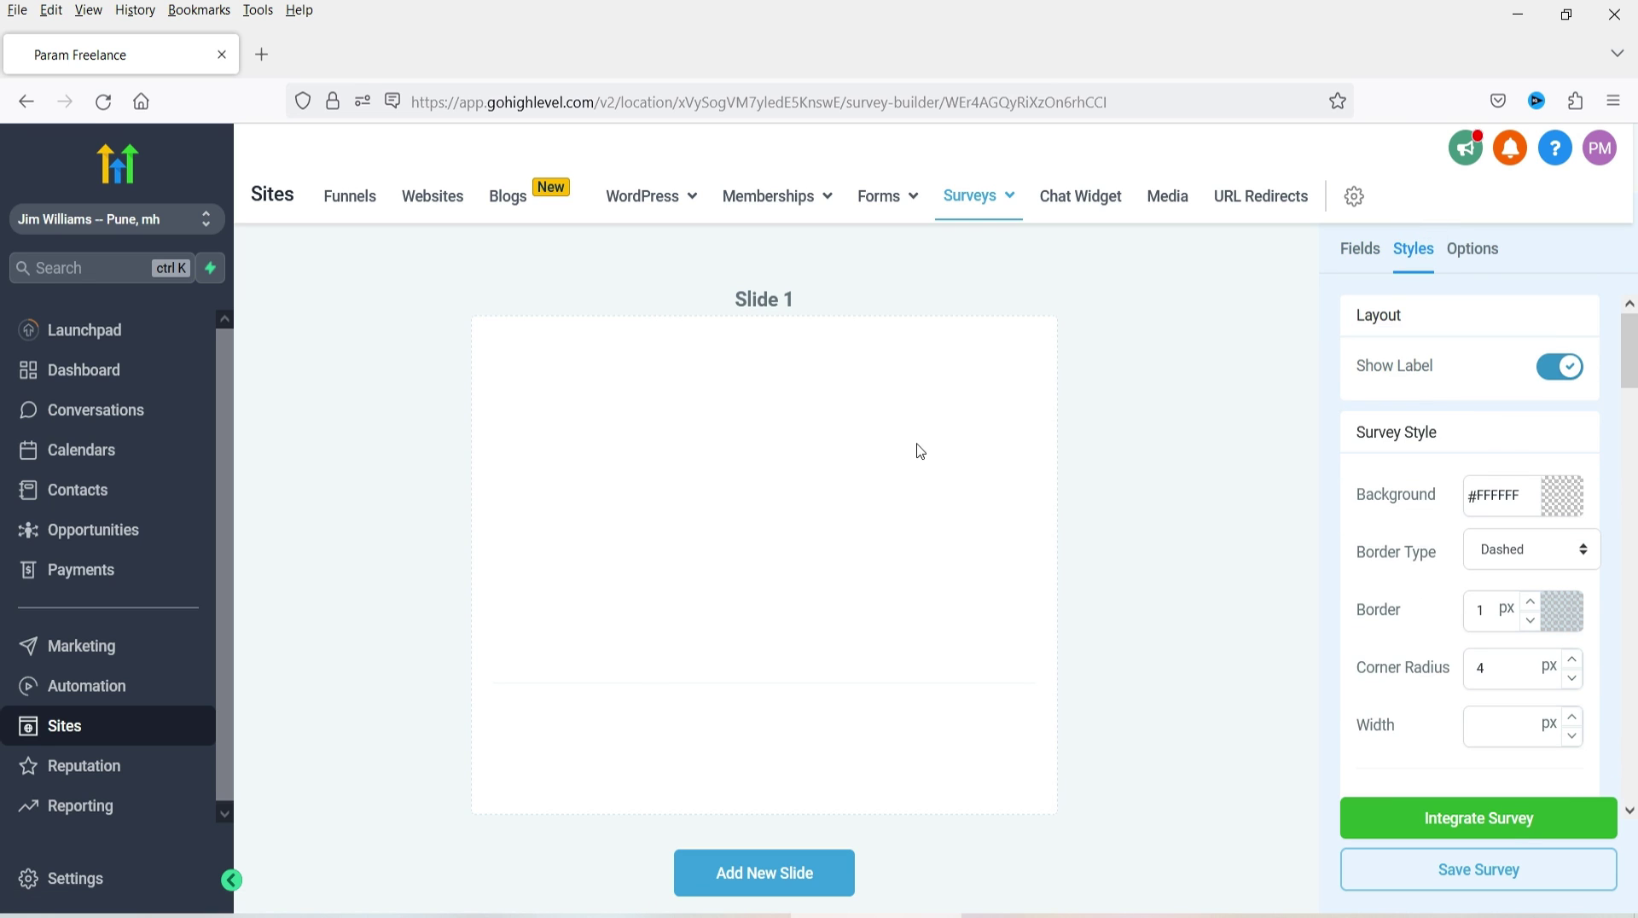
click(1580, 501)
click(1353, 523)
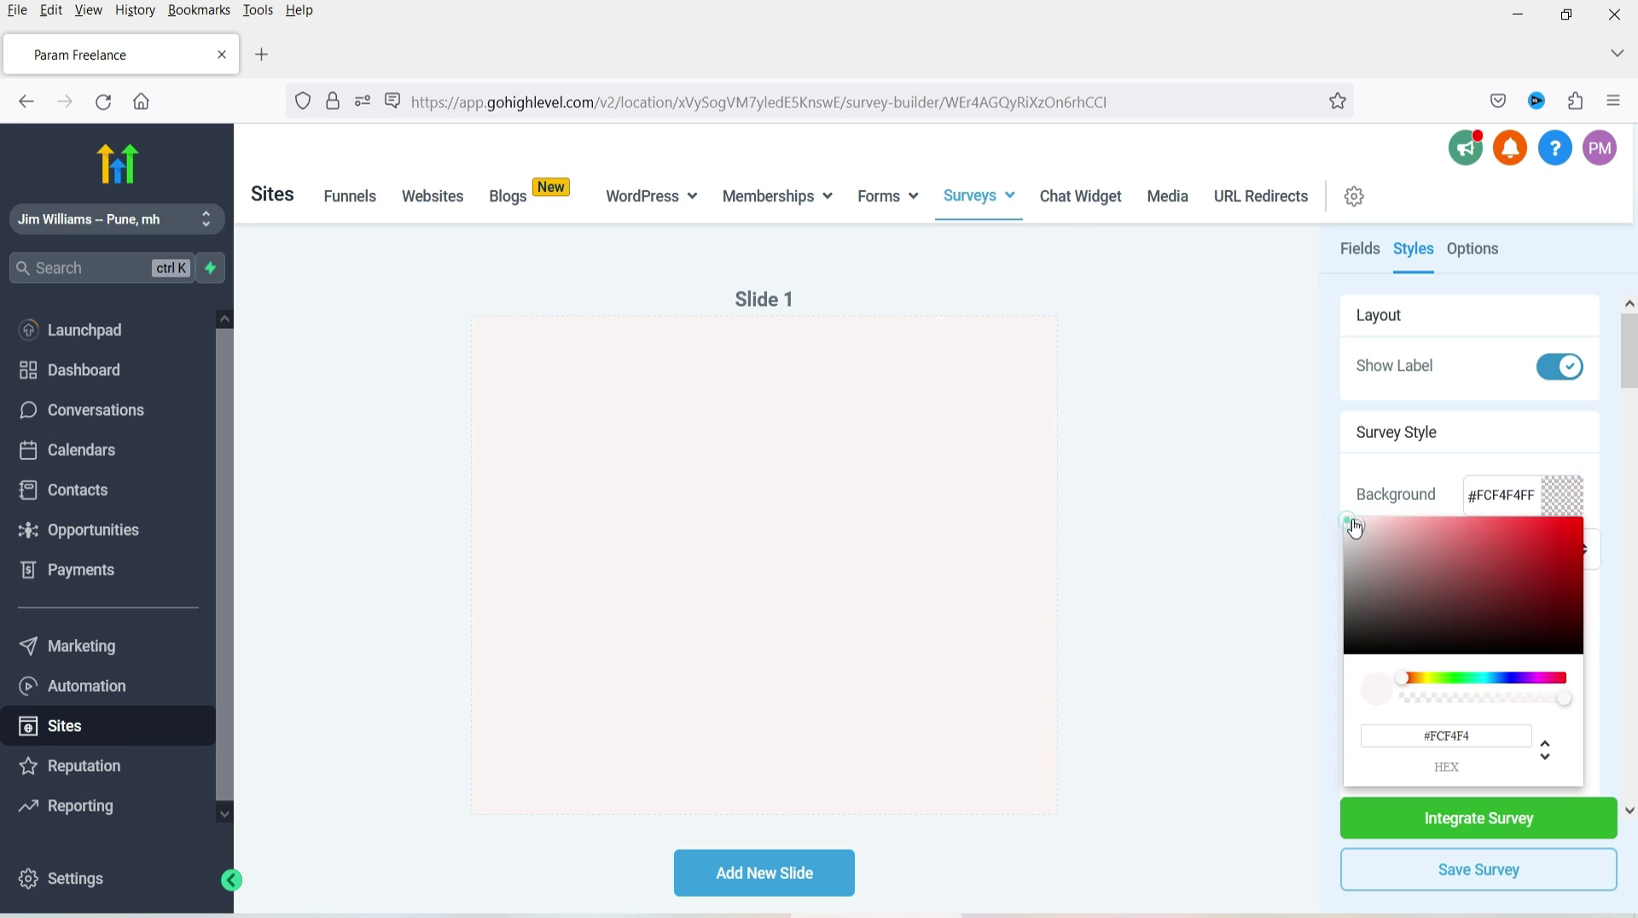
click(1305, 471)
- Give the survey a #B7ADAD shadow with blur 4 and spread 3
scroll(1442, 537, down, 2)
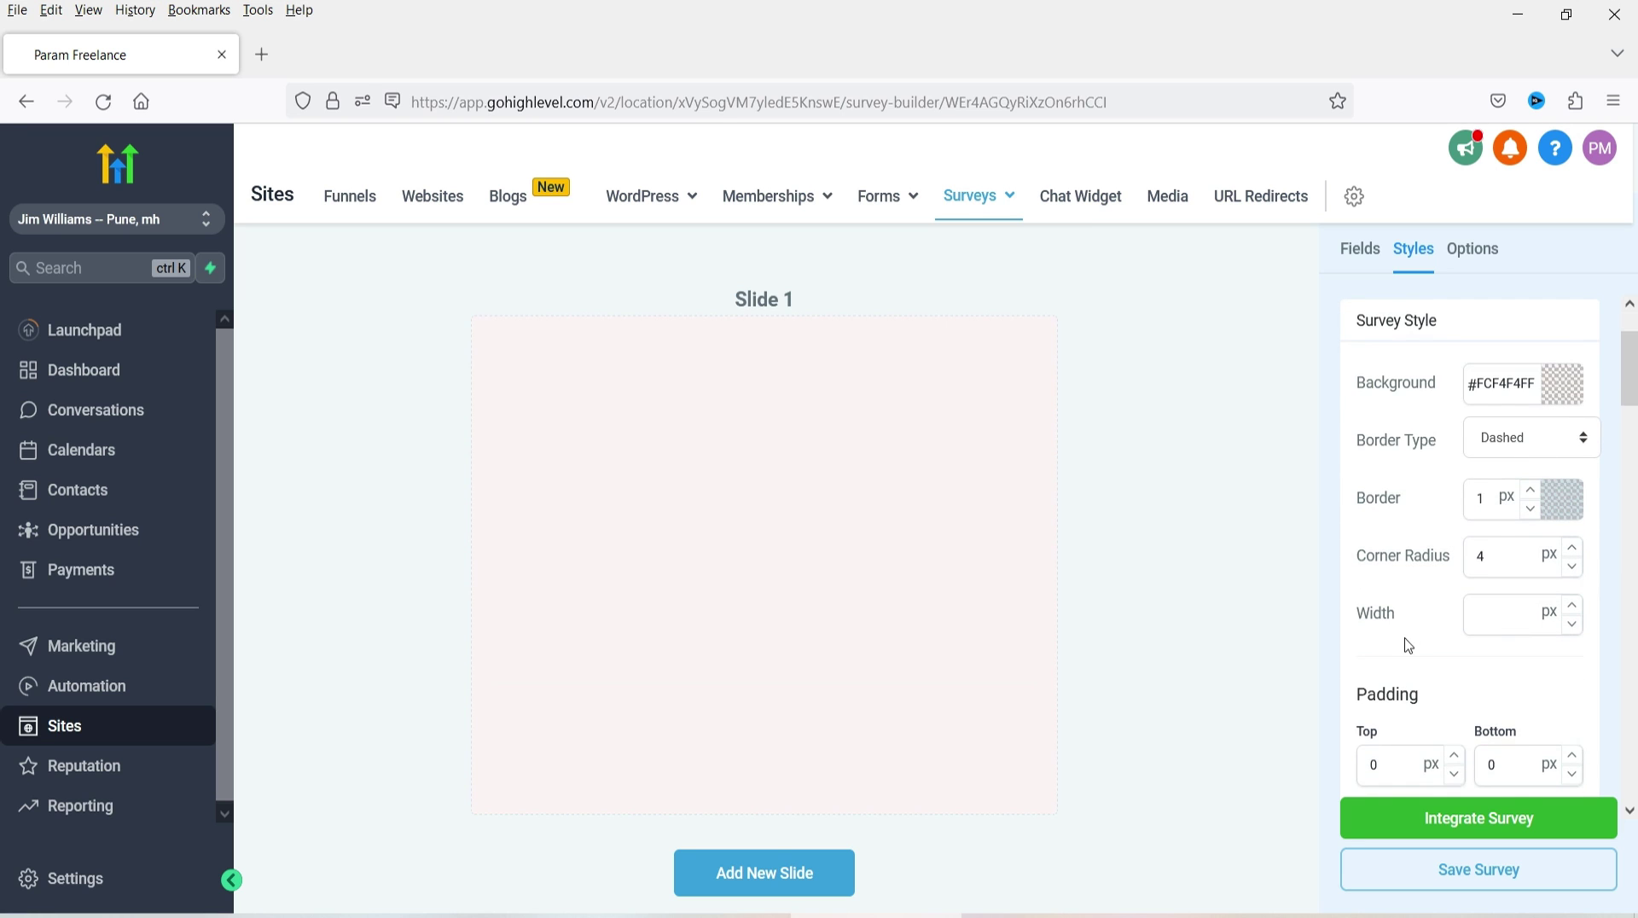
scroll(1408, 646, down, 4)
scroll(1442, 458, down, 4)
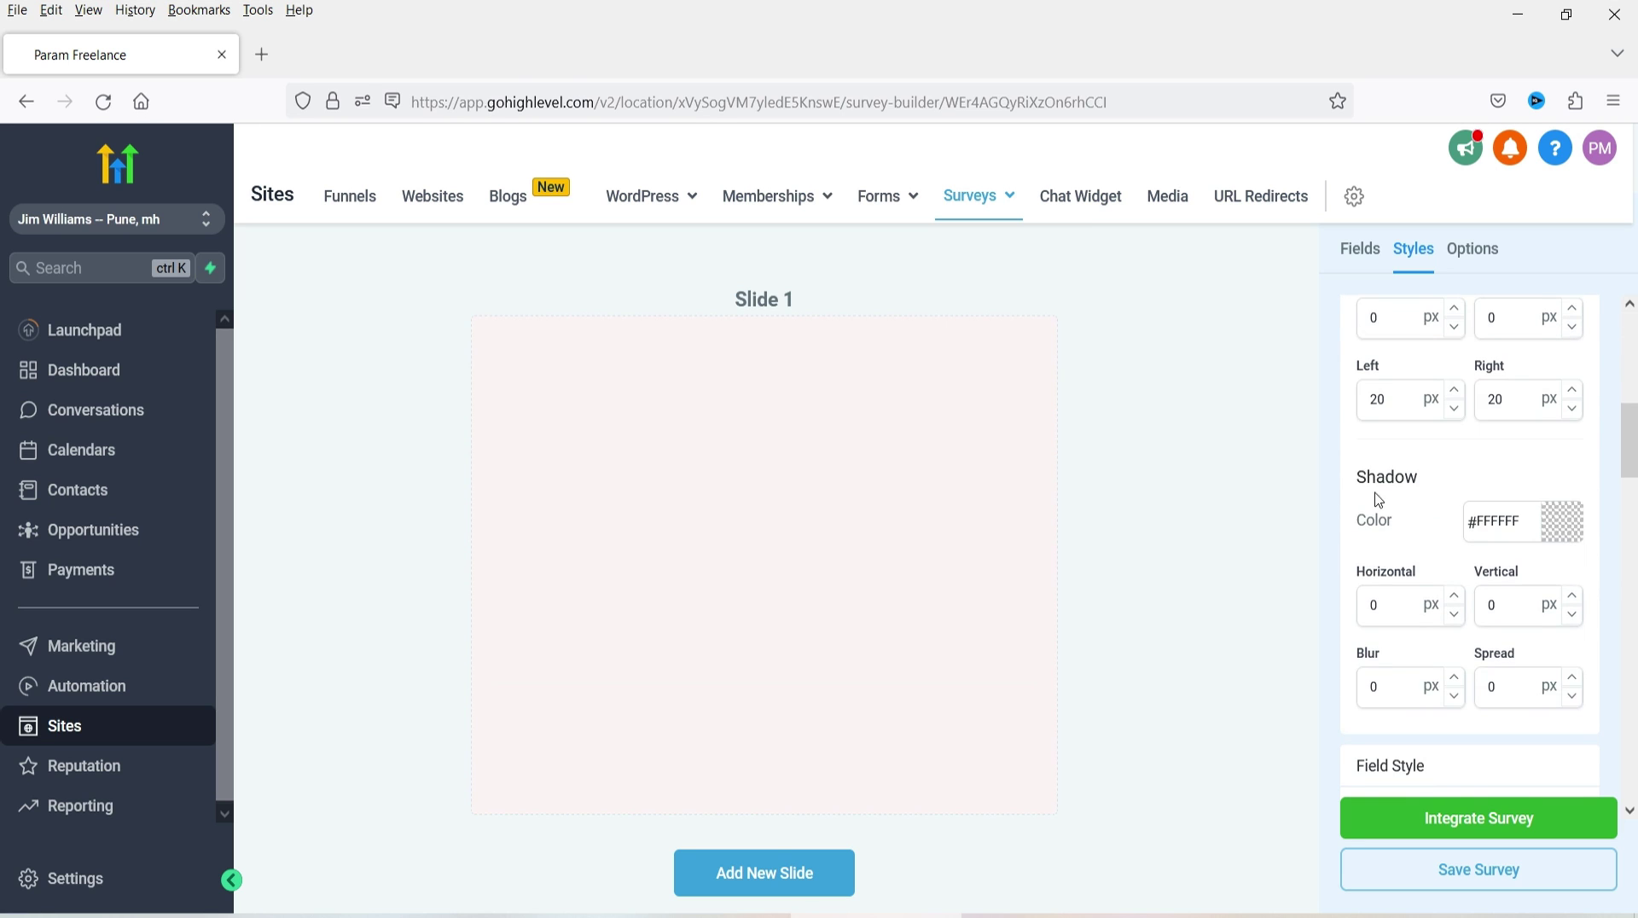
click(1456, 681)
click(1559, 521)
click(1348, 587)
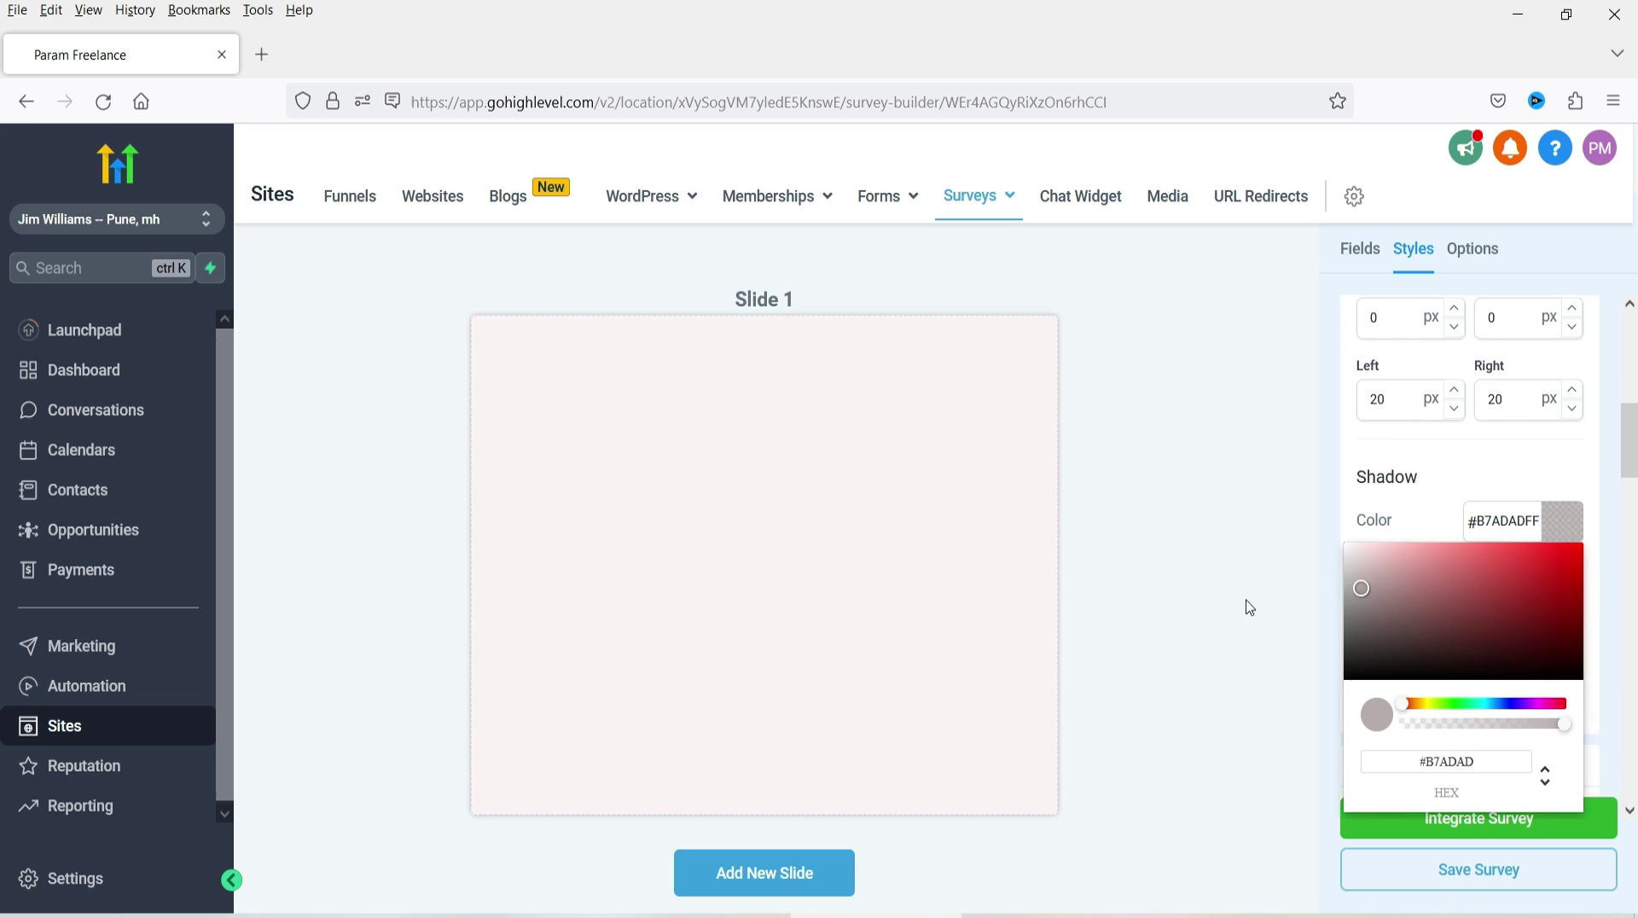
click(1295, 597)
click(1570, 677)
click(1570, 678)
click(1571, 678)
- Review the field background colour options, then return to the Fields list
scroll(1423, 458, down, 4)
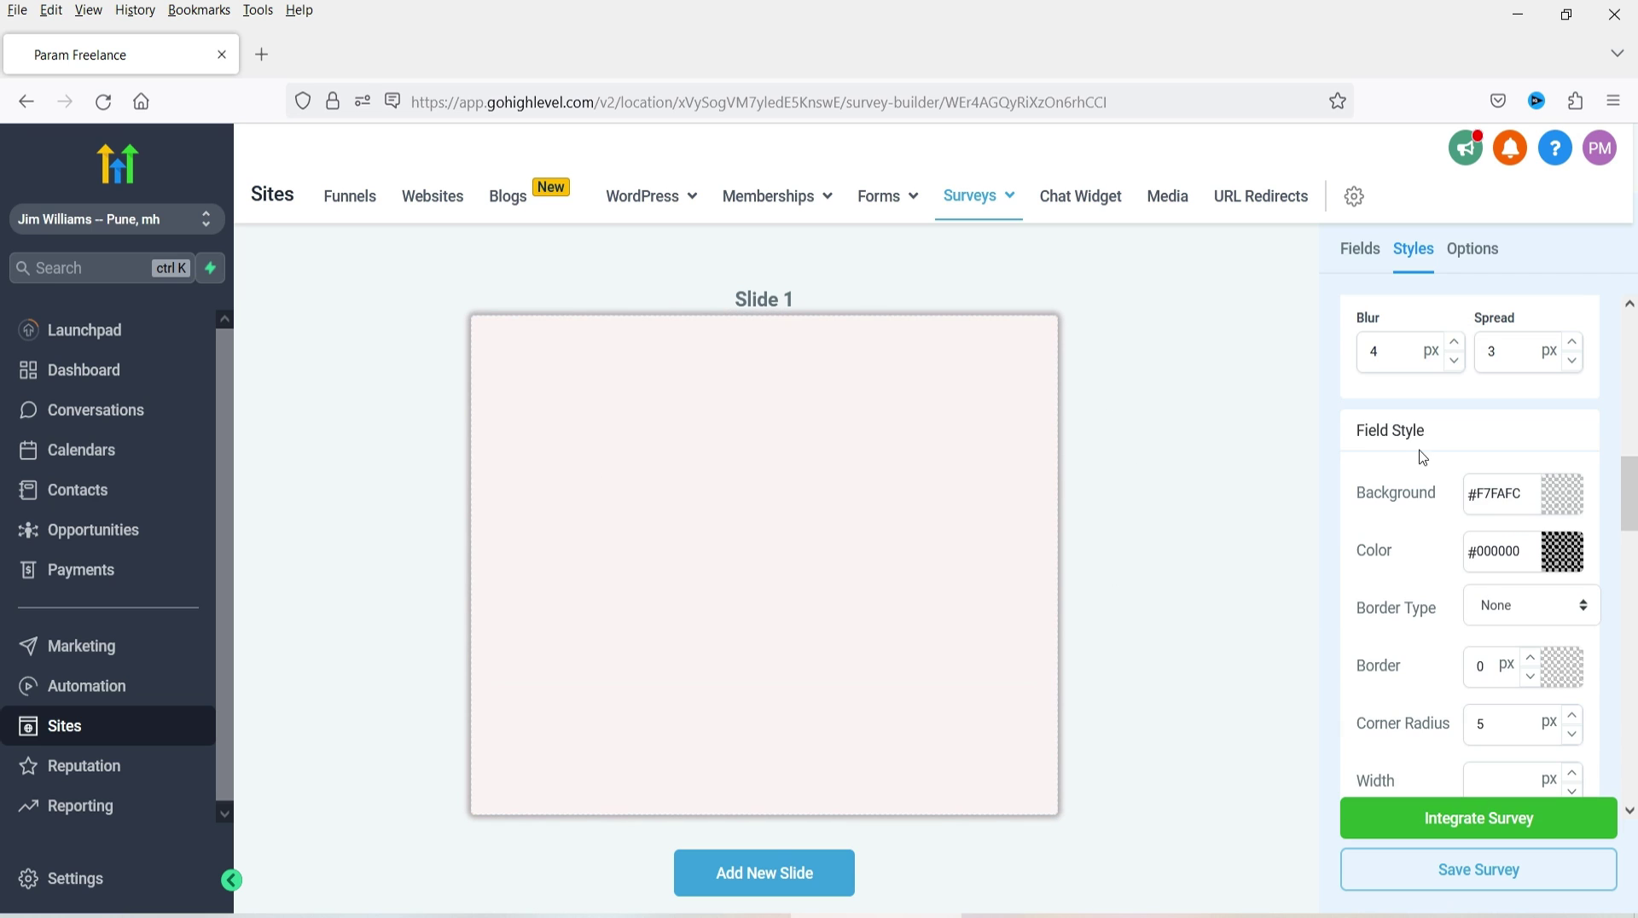
click(1554, 516)
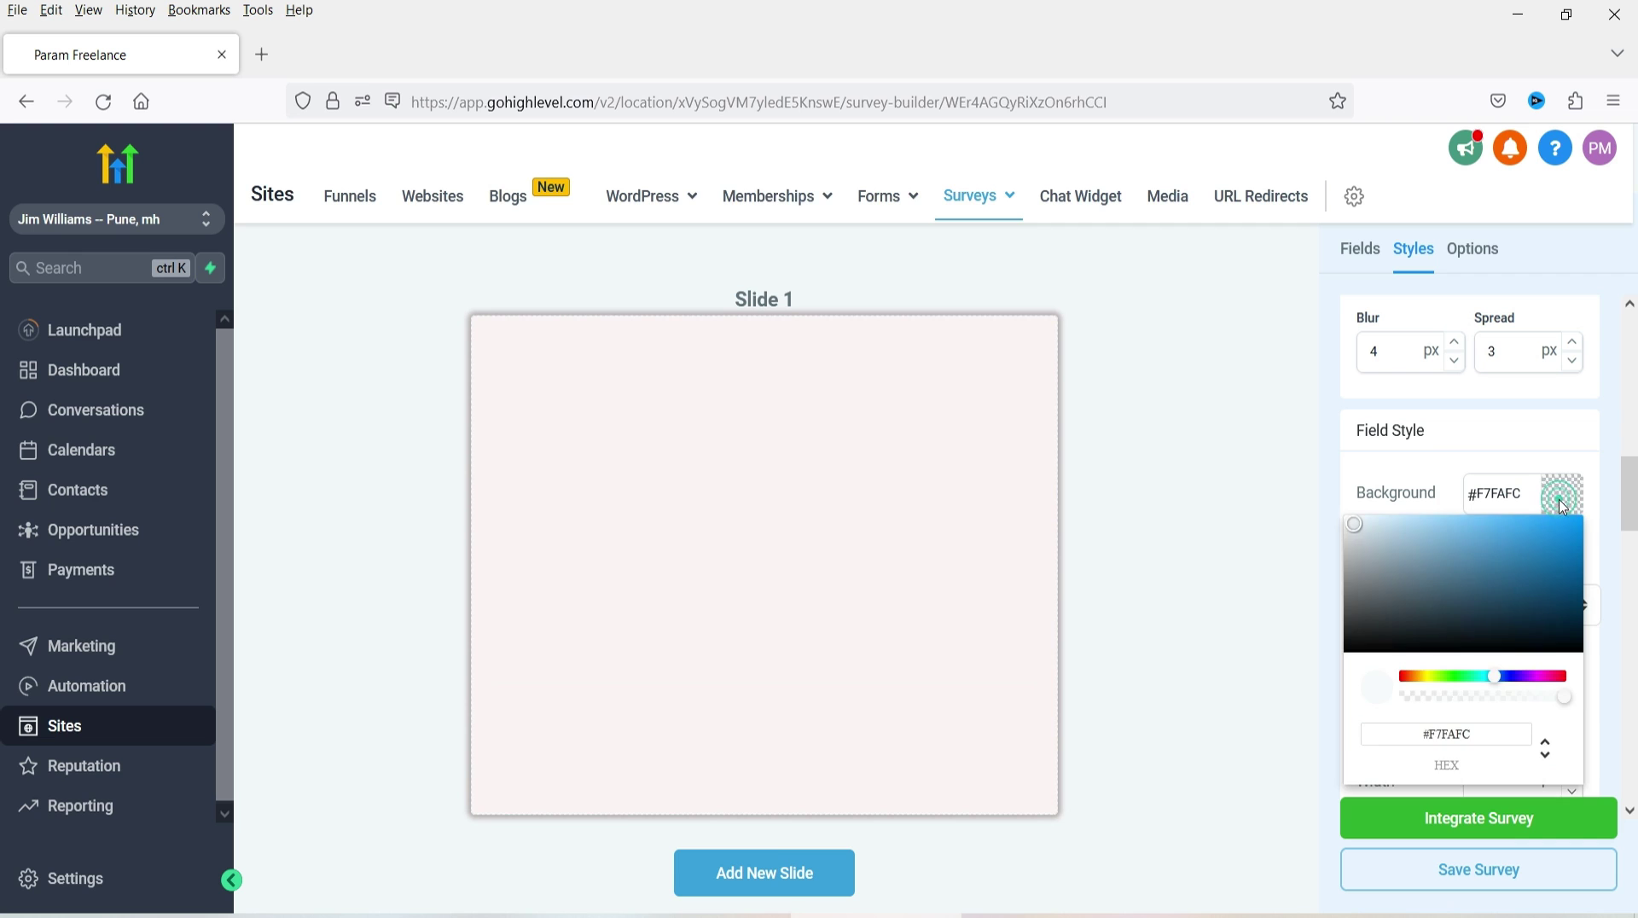
scroll(1527, 528, down, 6)
scroll(1504, 559, down, 3)
scroll(1504, 512, up, 3)
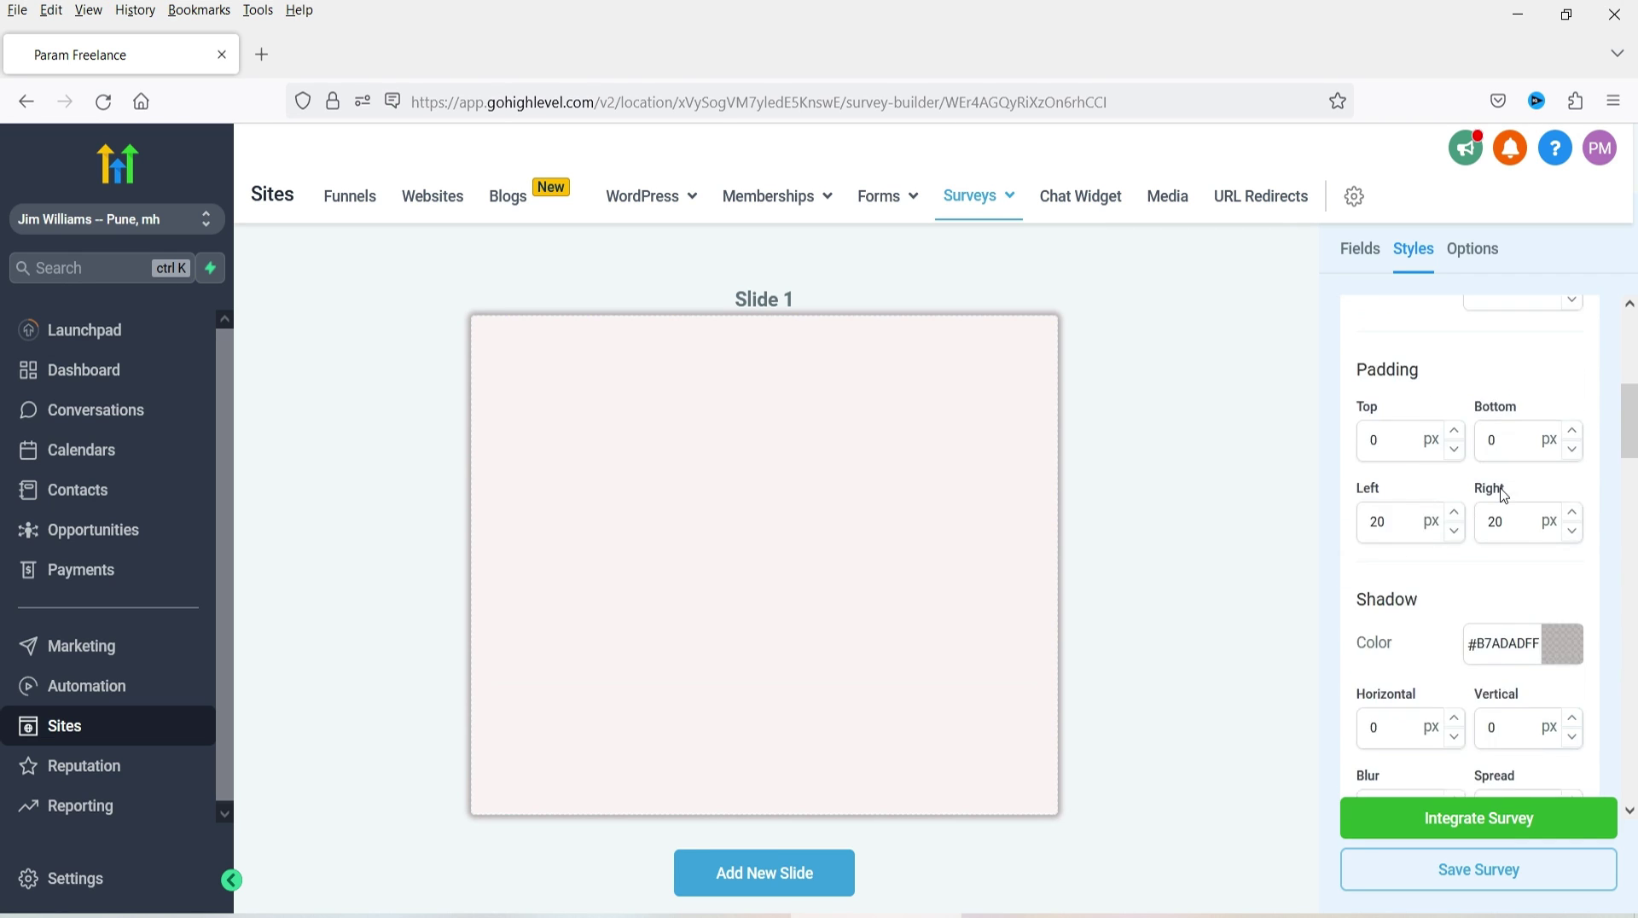
scroll(1502, 493, up, 6)
click(1360, 260)
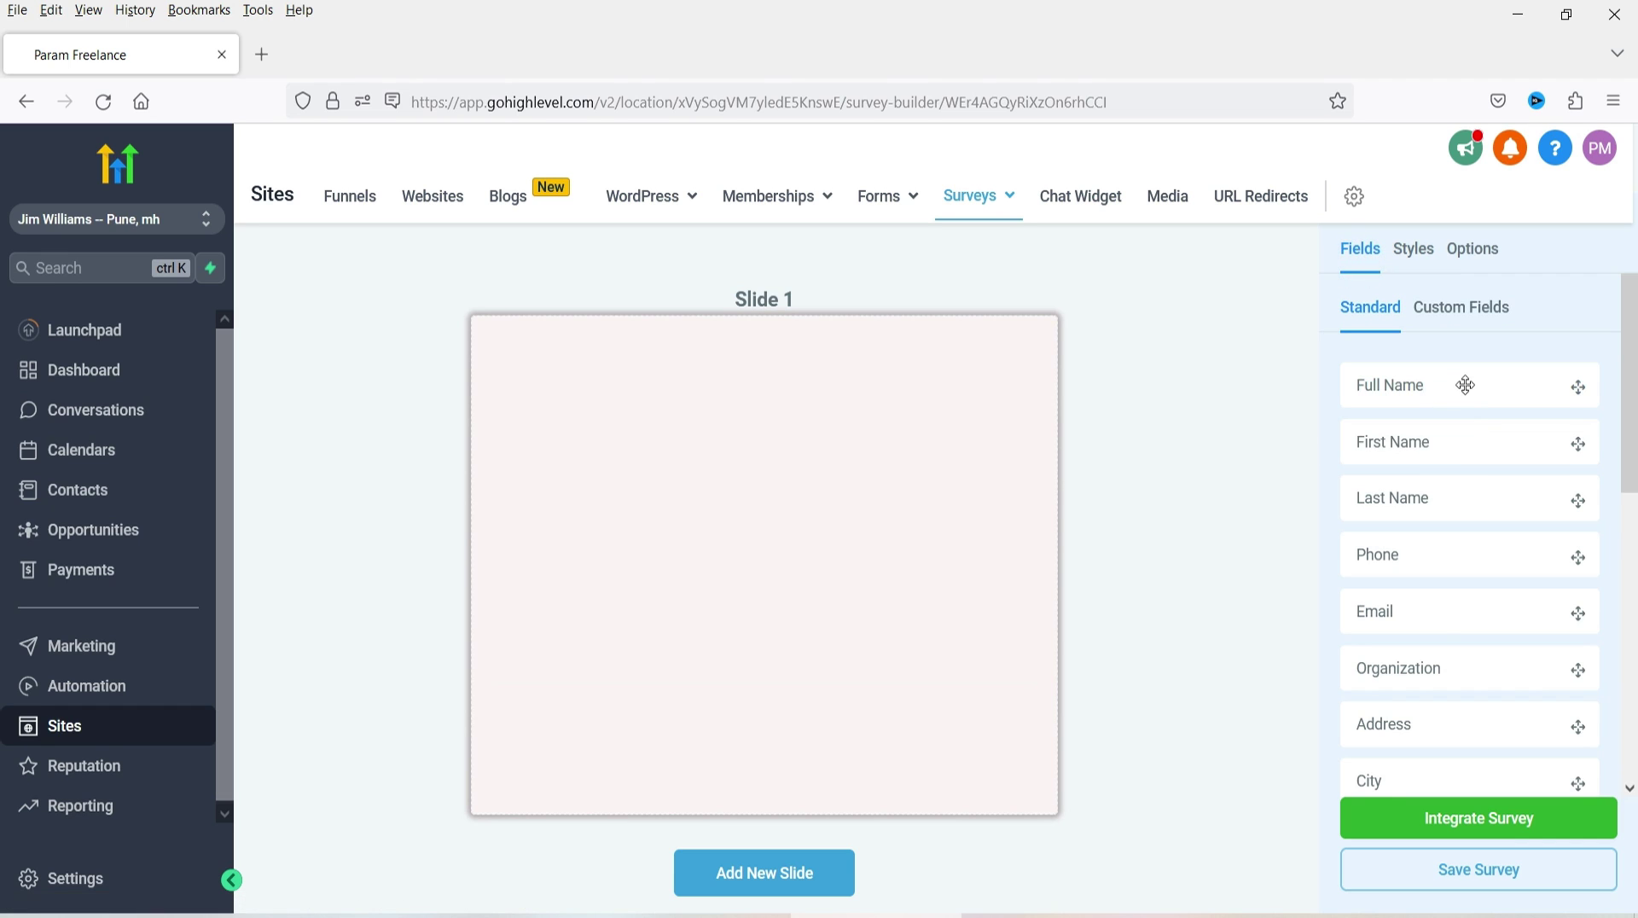
- Drag Full Name, Email and Phone fields from the Standard list onto Slide 1
drag(1496, 384, 809, 401)
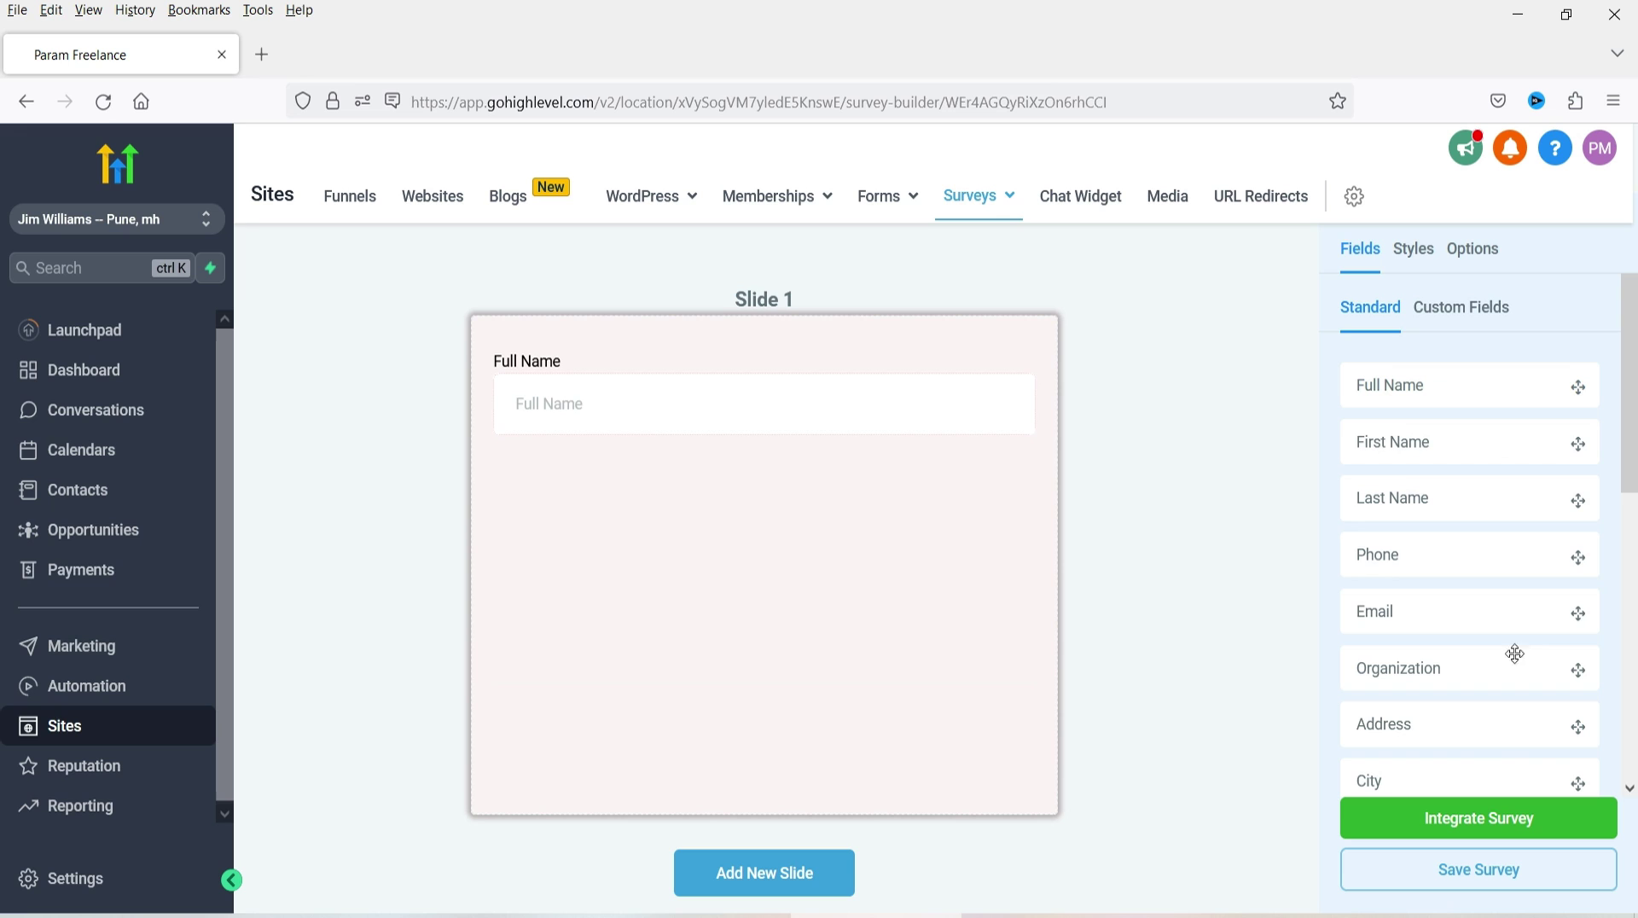
drag(1429, 609, 703, 510)
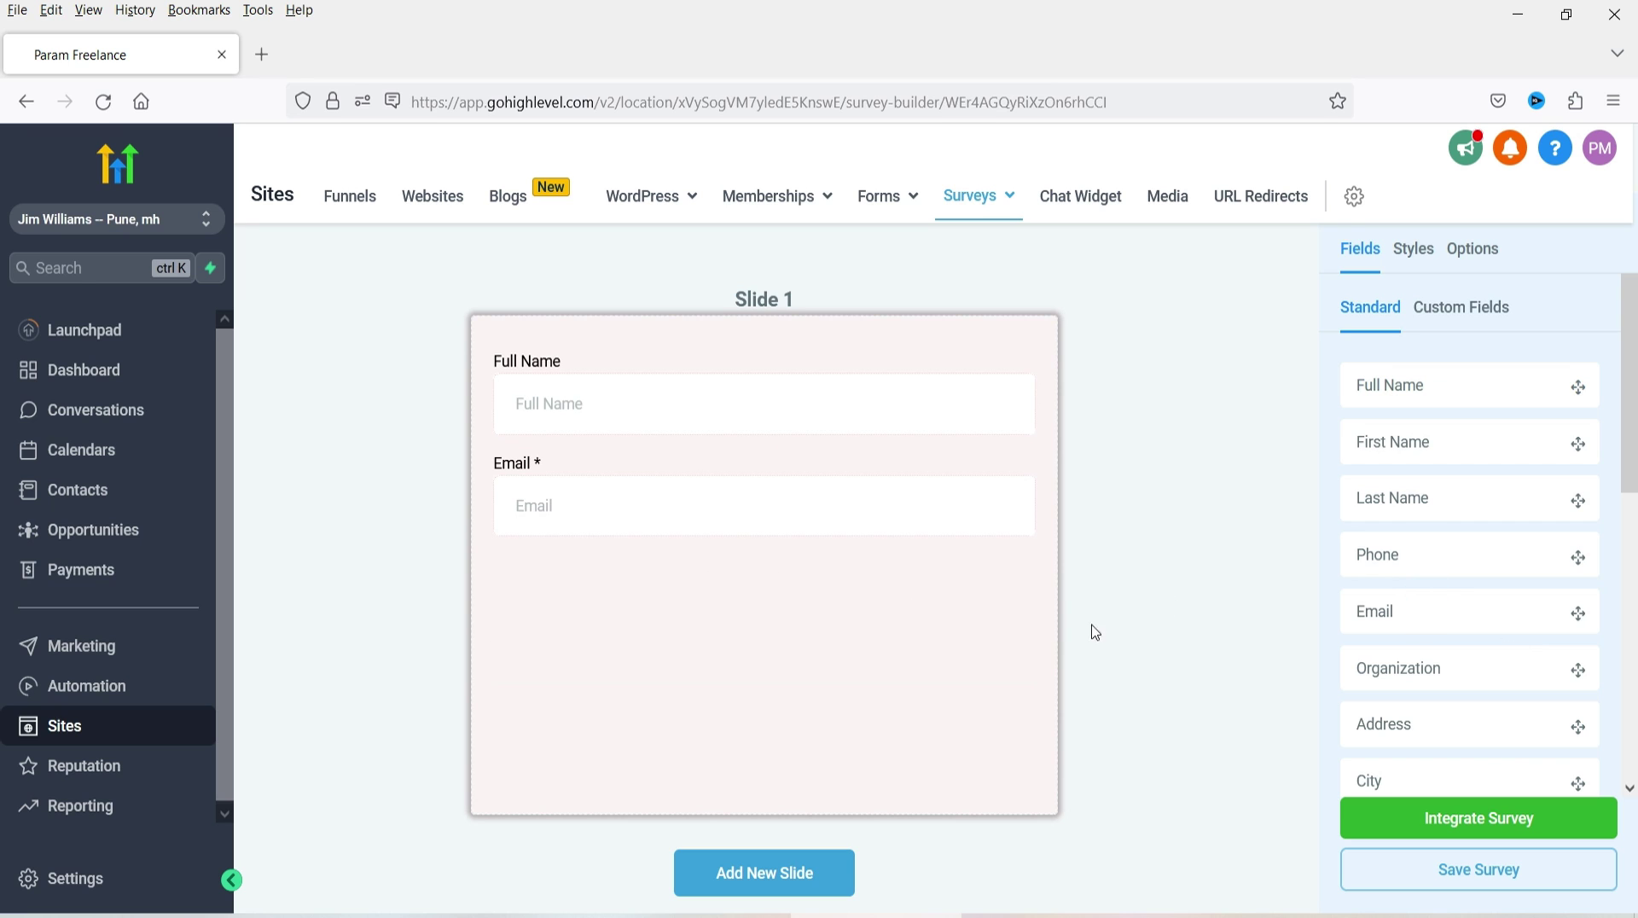
drag(1422, 553, 653, 599)
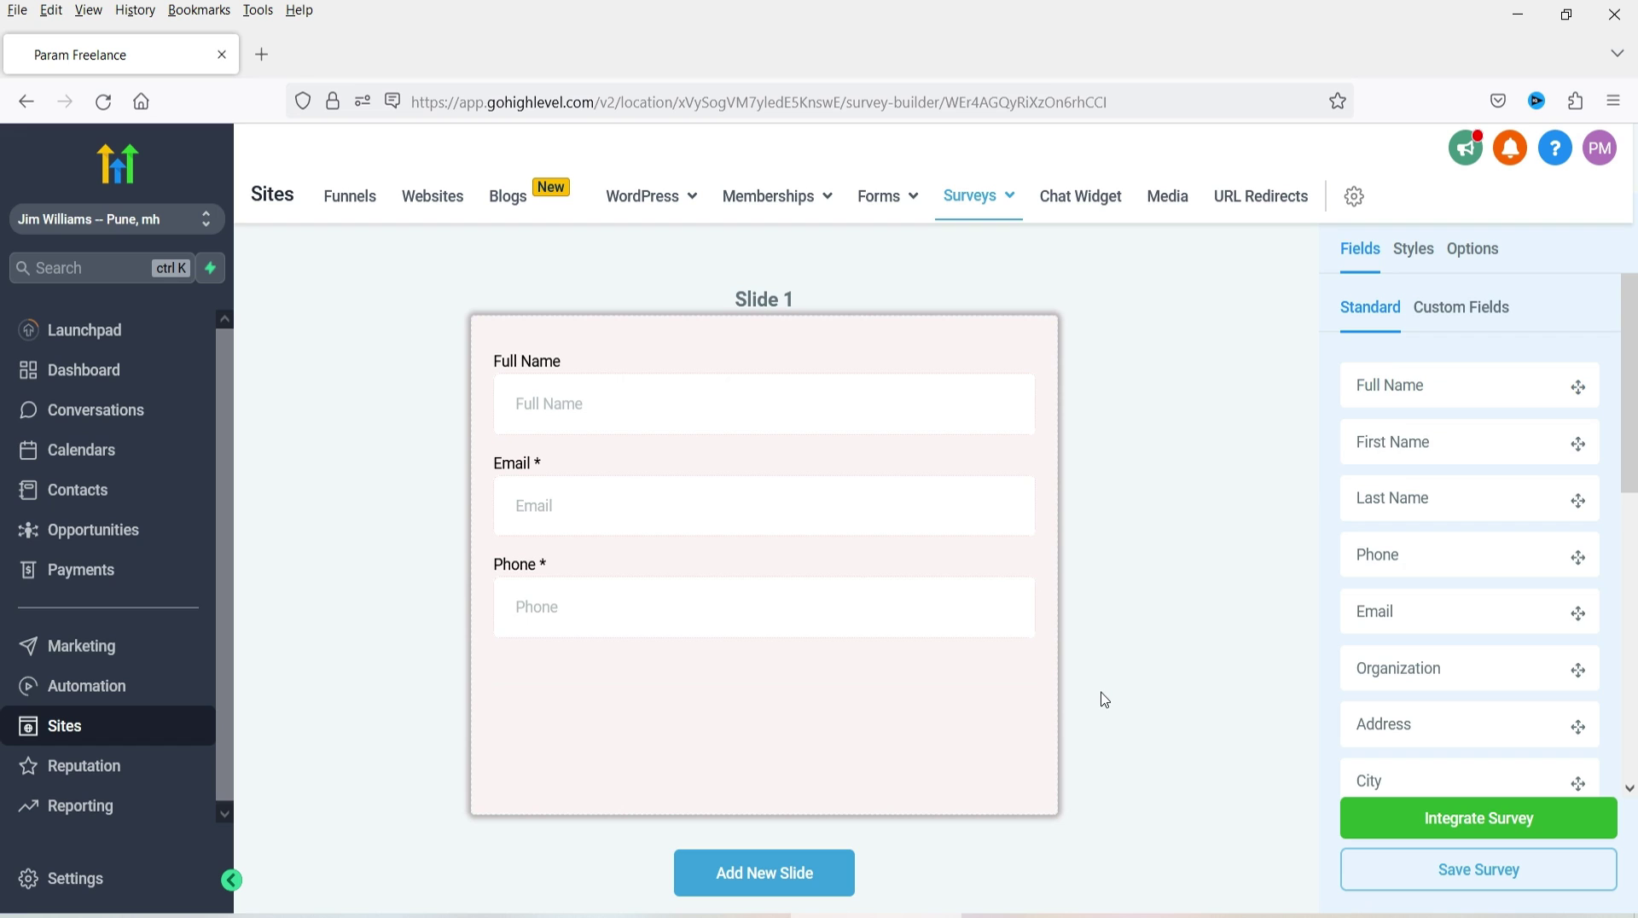
scroll(709, 794, down, 1)
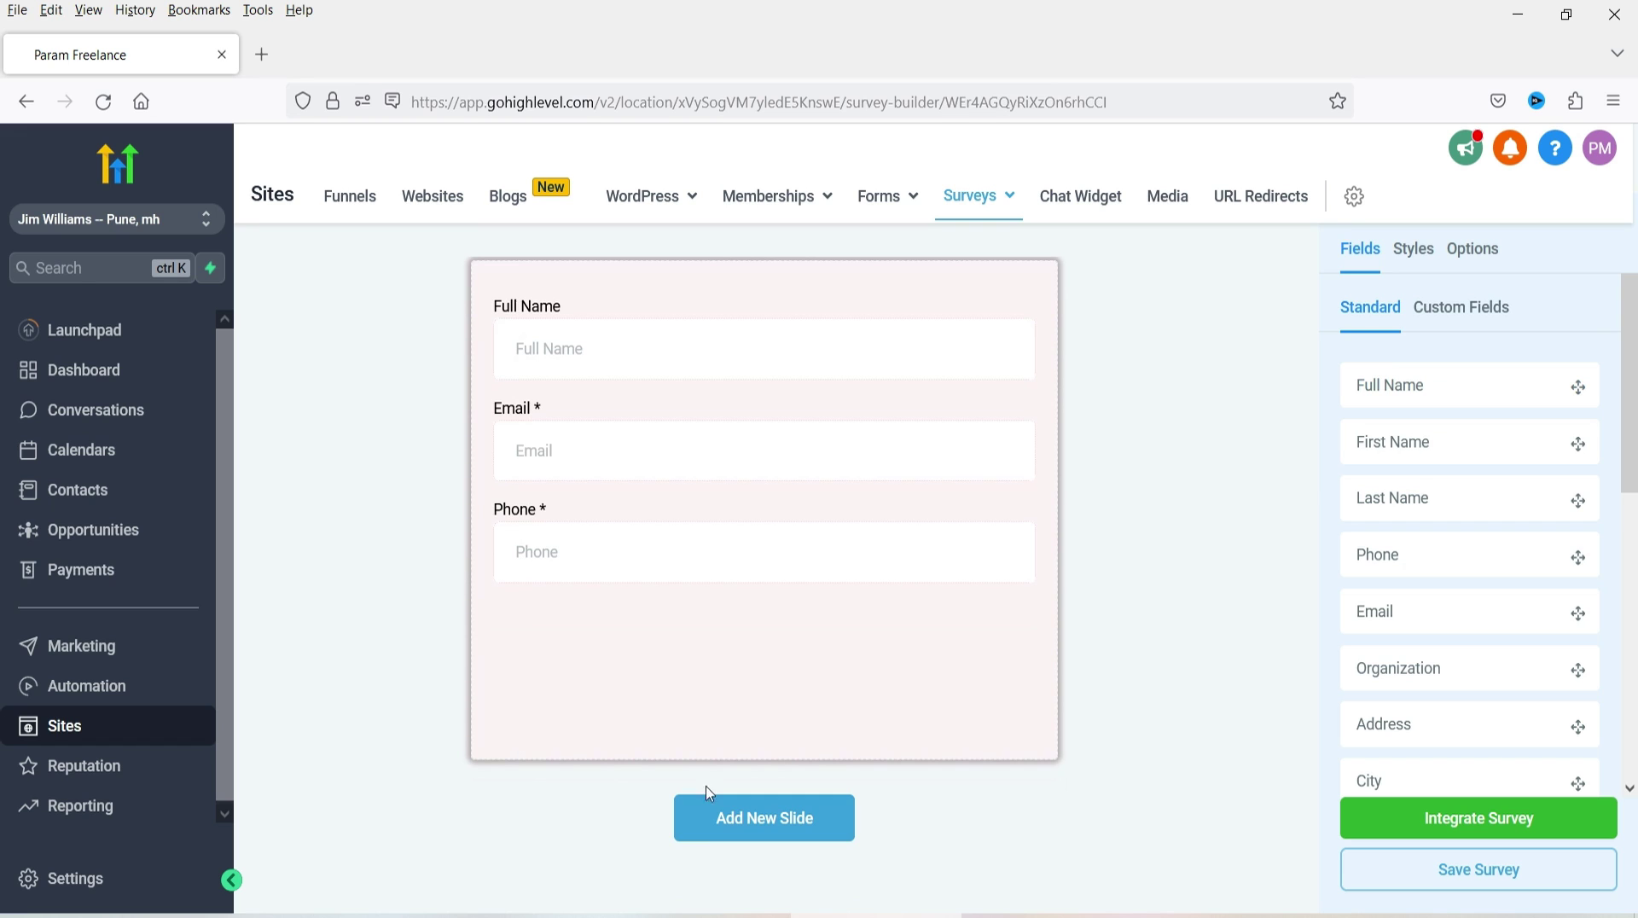
- Add a second slide and check its settings: name Slide 2, position 2
click(797, 829)
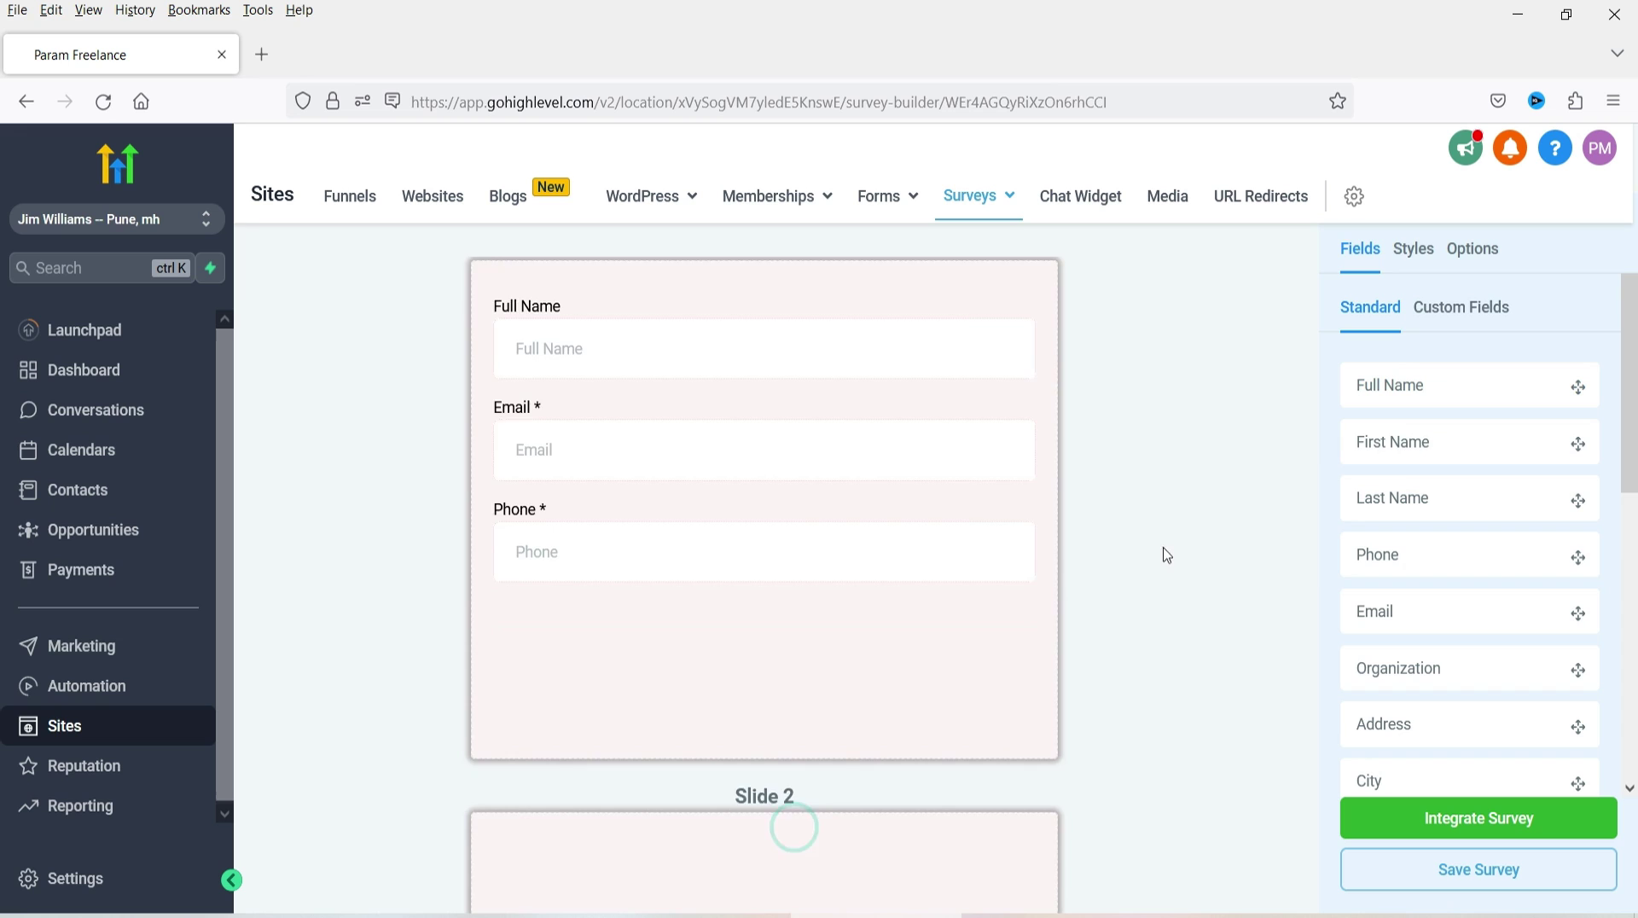
scroll(1155, 550, down, 5)
click(942, 486)
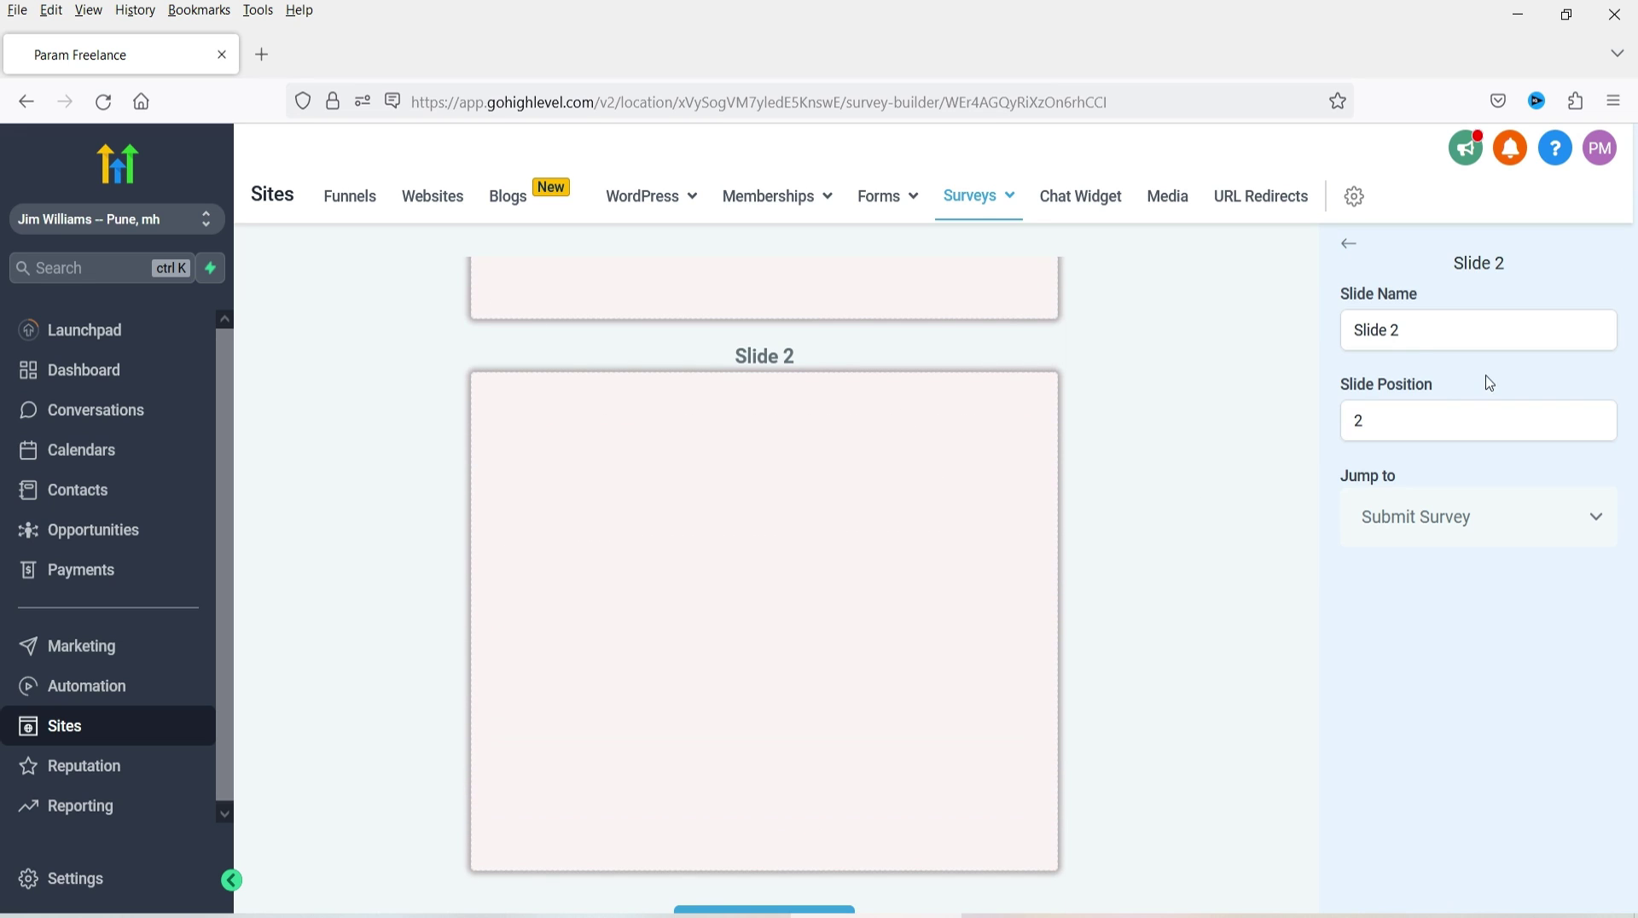
click(1405, 335)
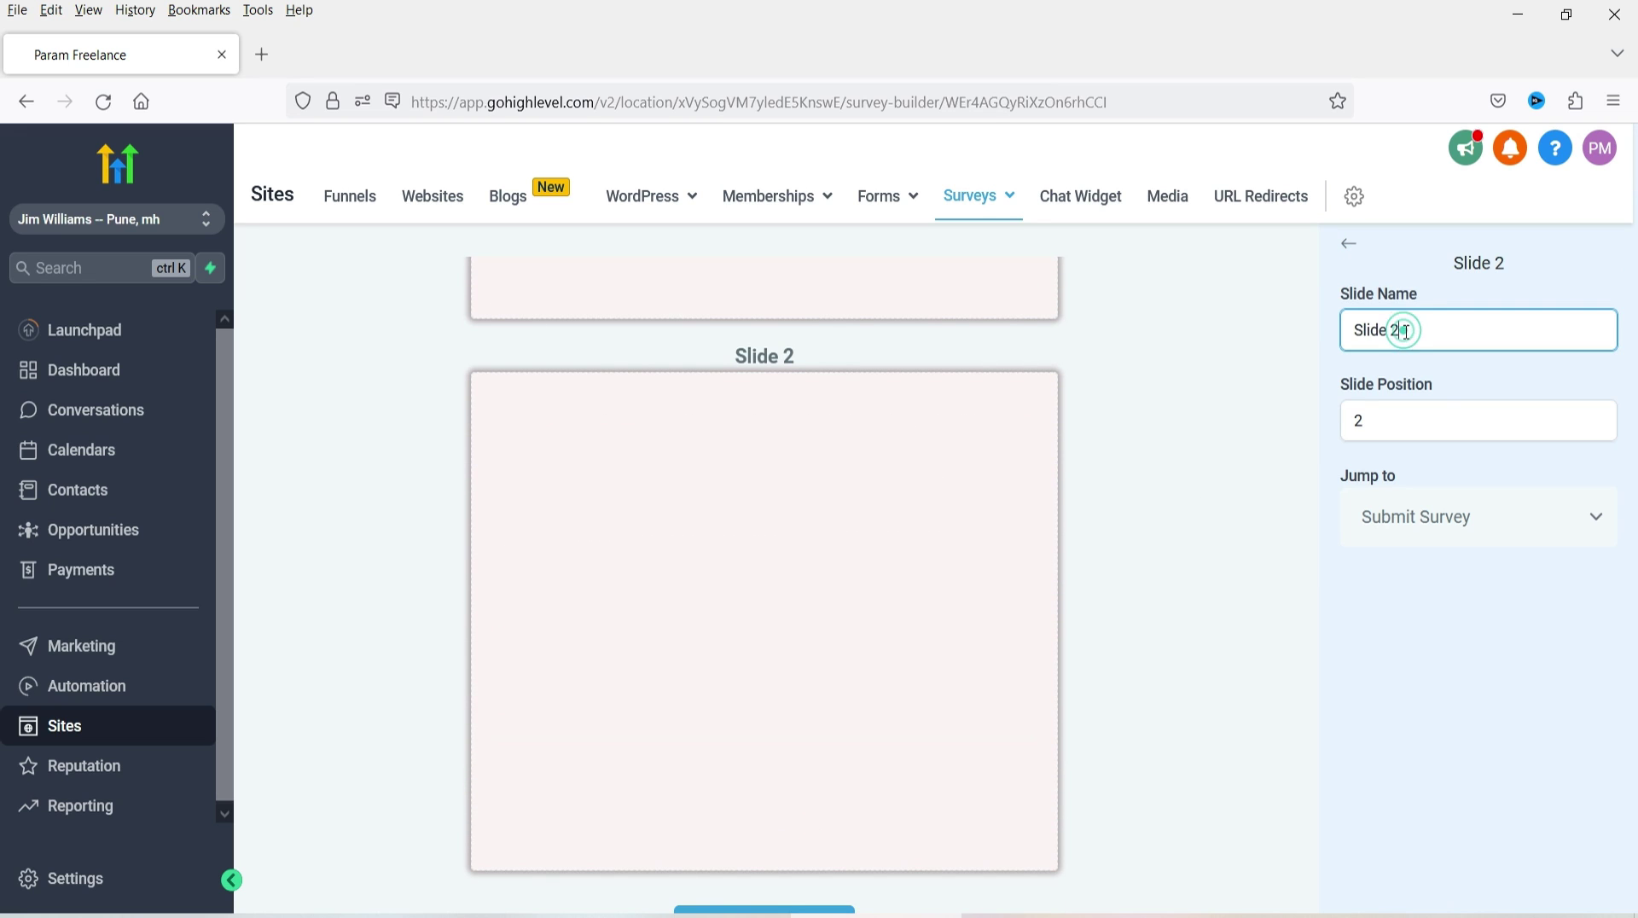
drag(1405, 336, 1387, 337)
click(1437, 431)
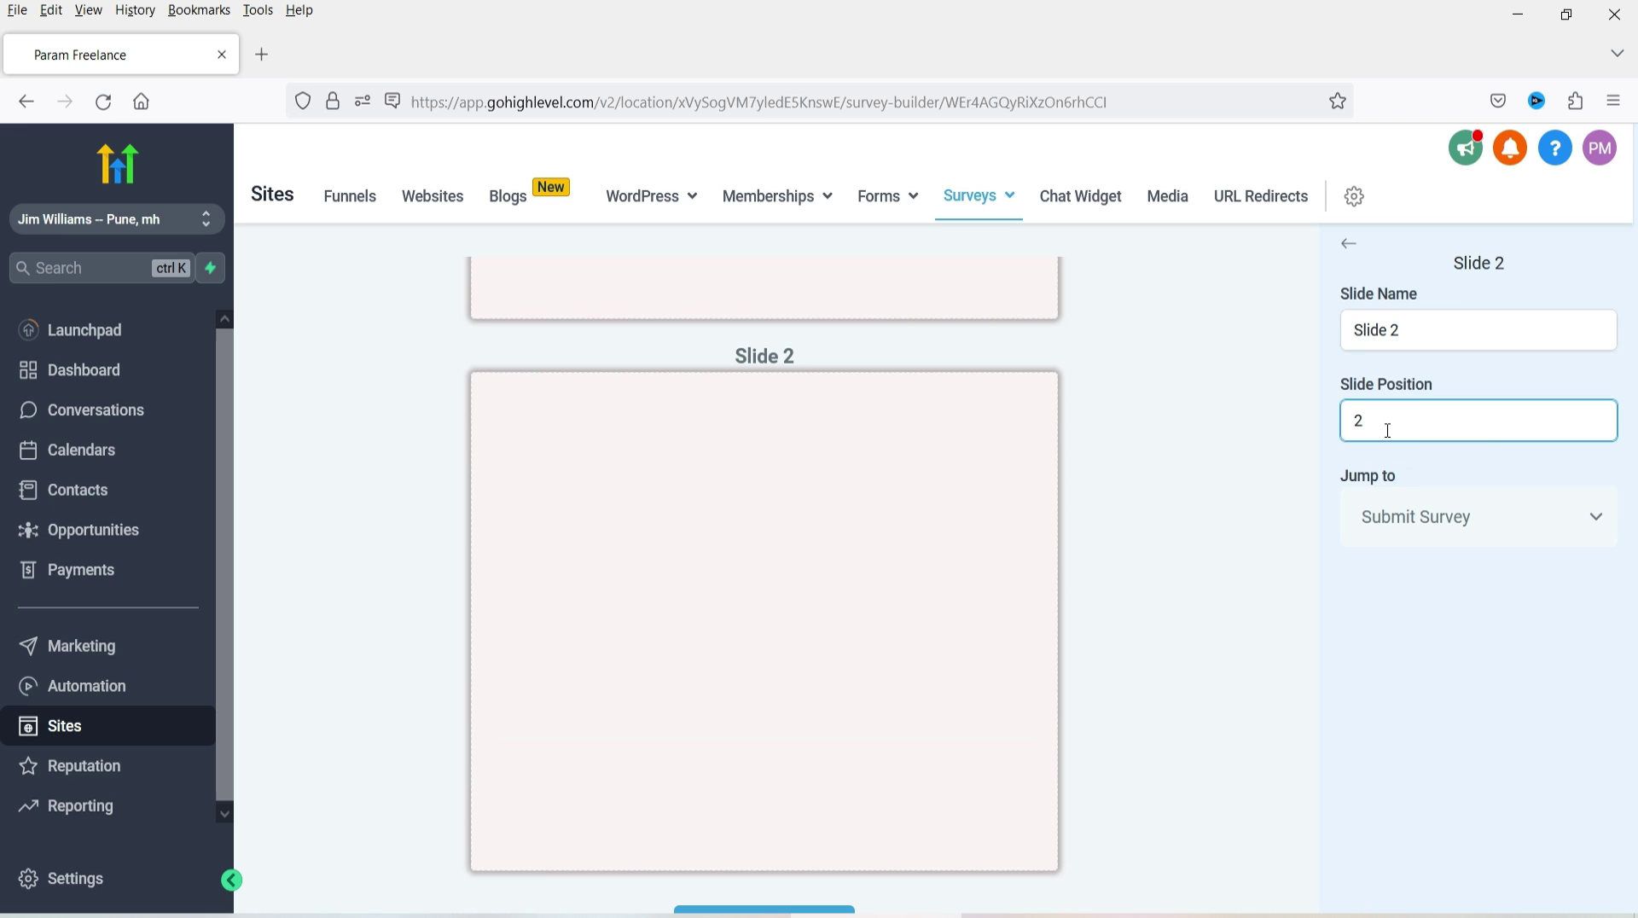
click(386, 456)
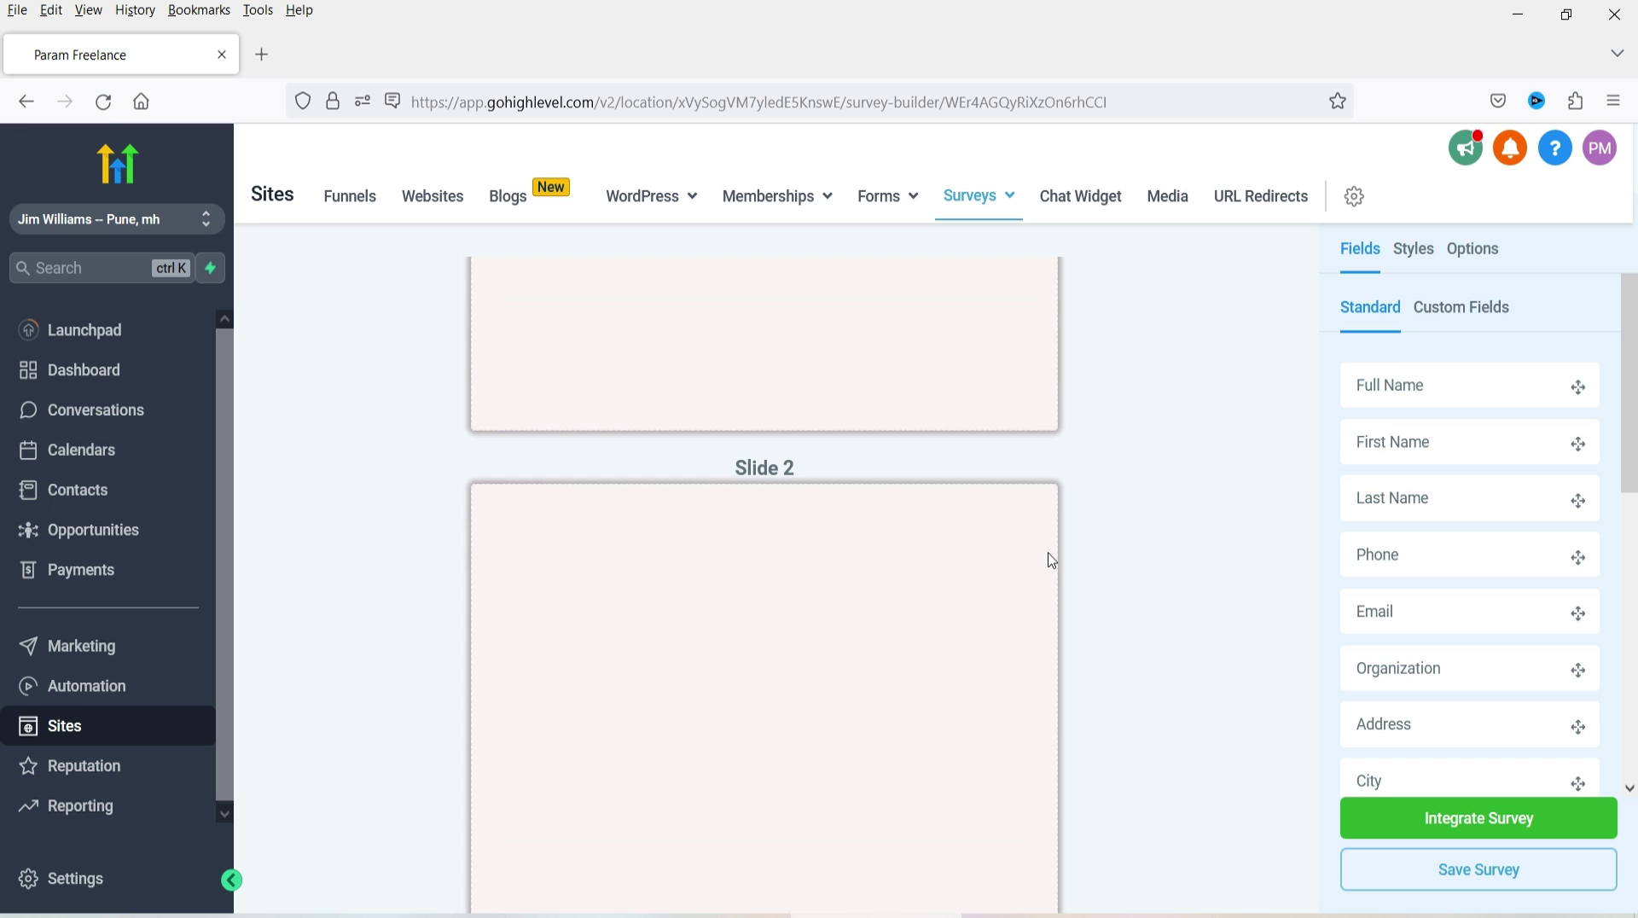
scroll(1433, 475, down, 4)
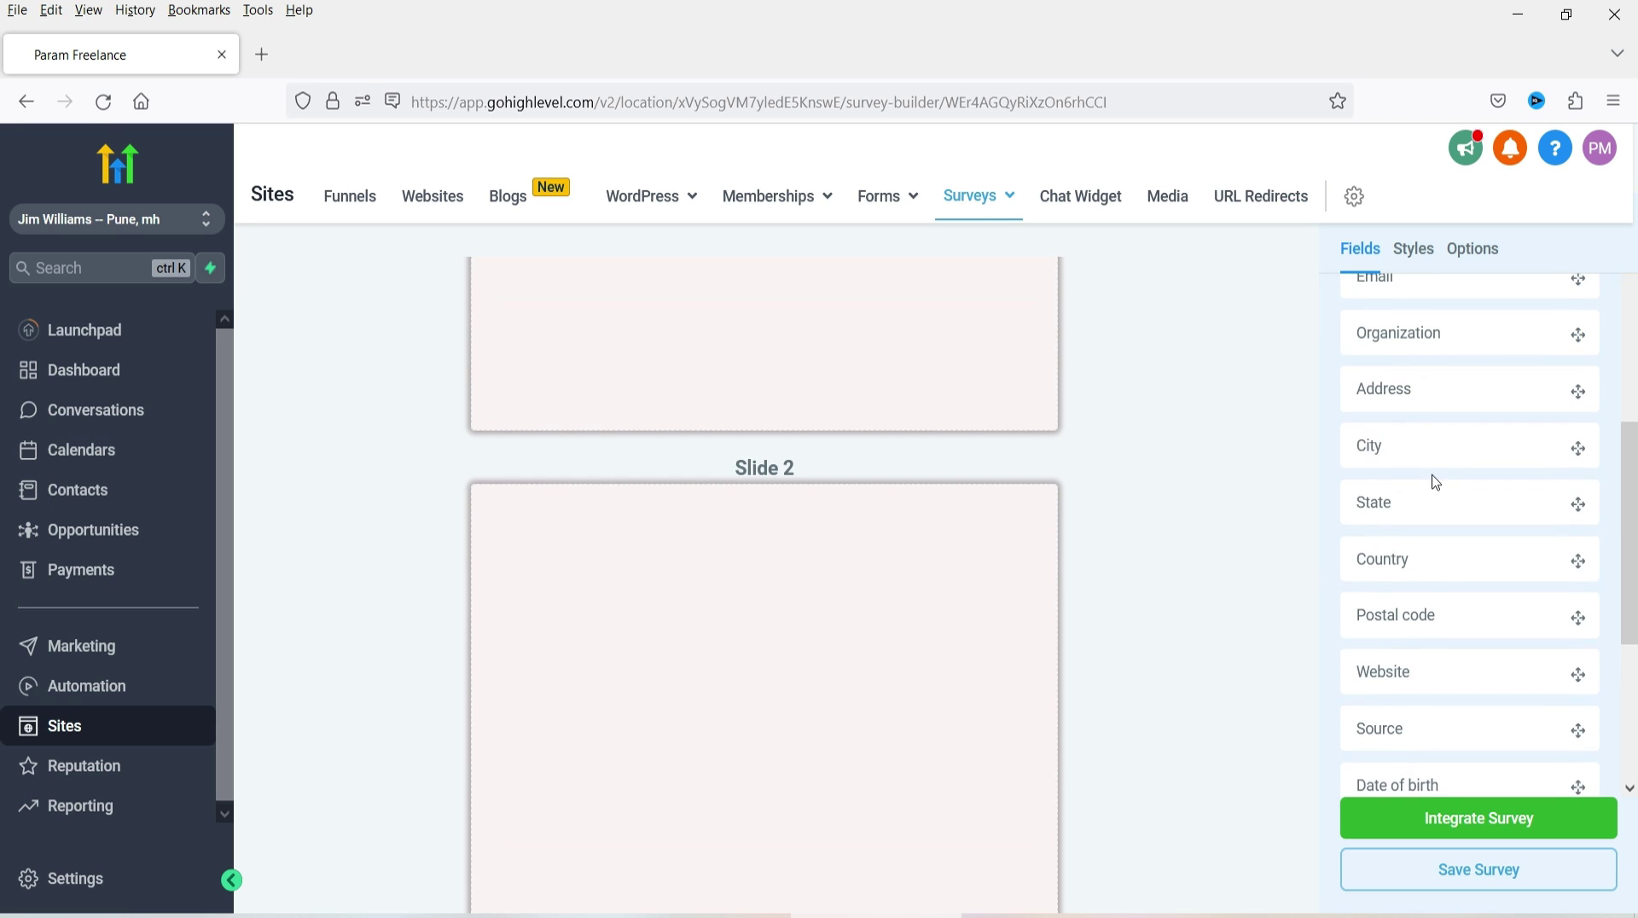
scroll(1473, 560, down, 3)
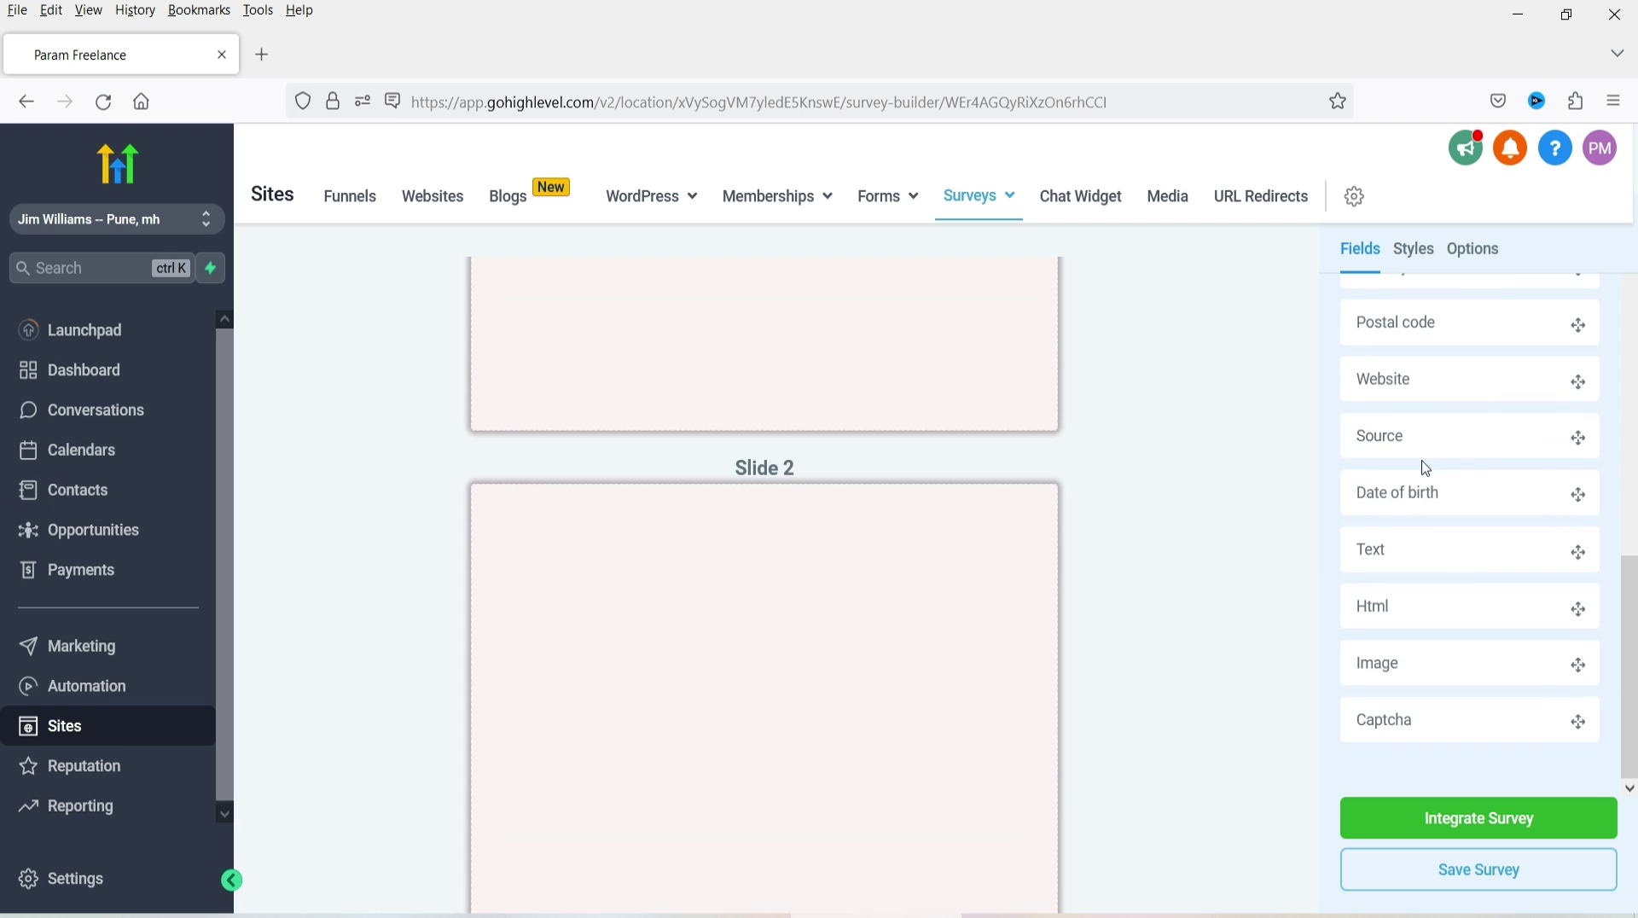
scroll(1442, 529, up, 7)
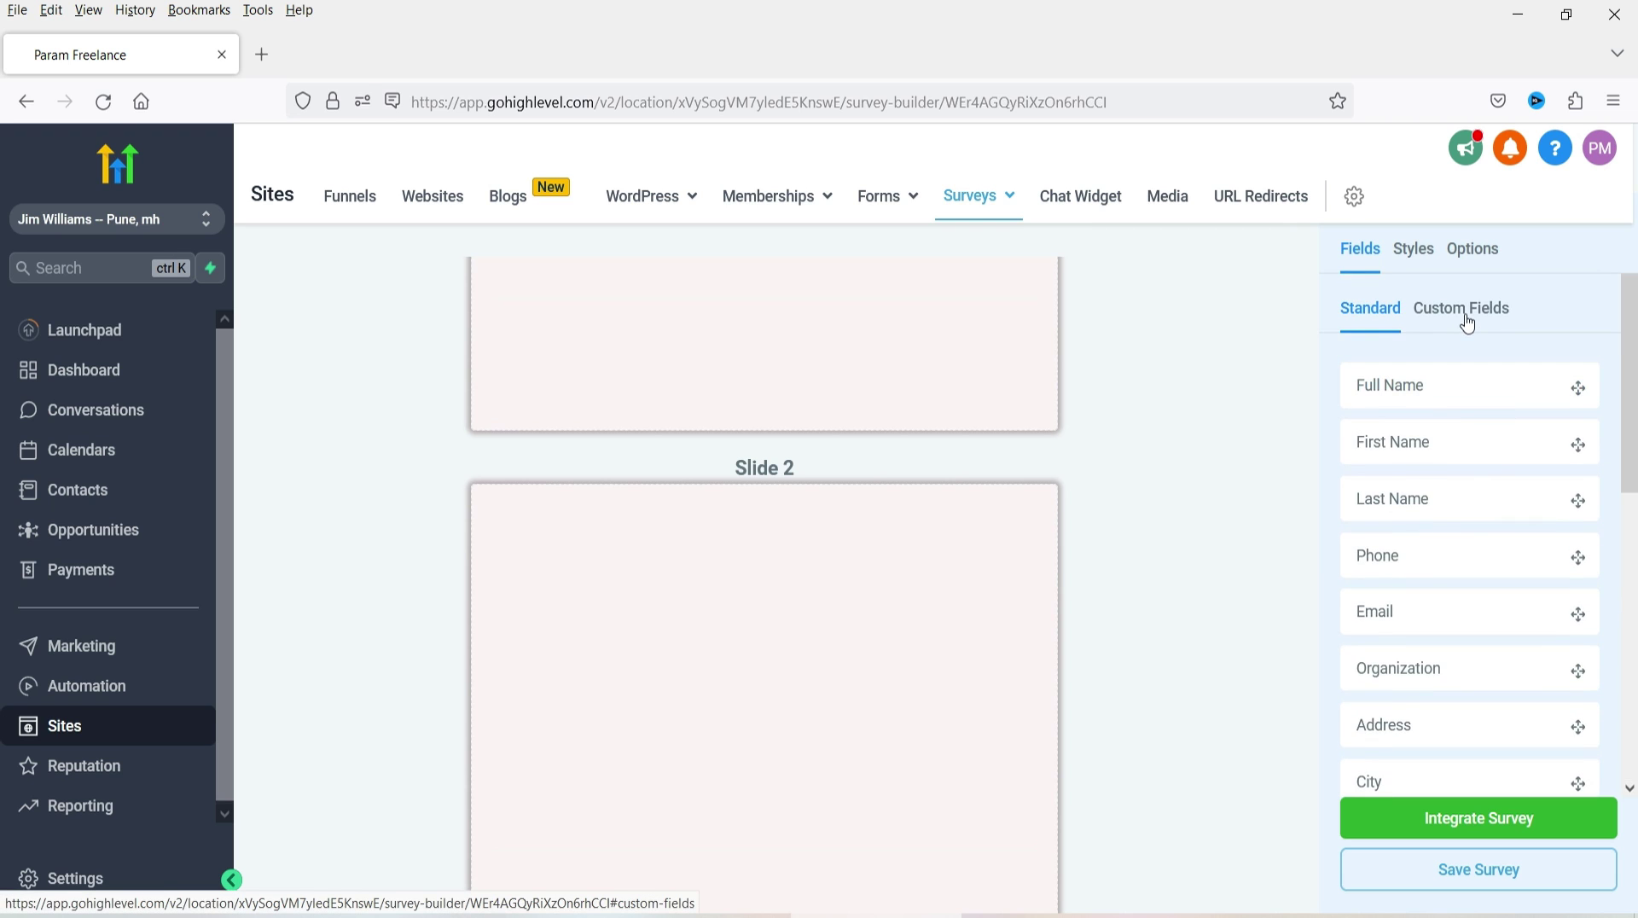
- Create a radio custom field 'How did you find out about our website?*' in General Info
click(1463, 309)
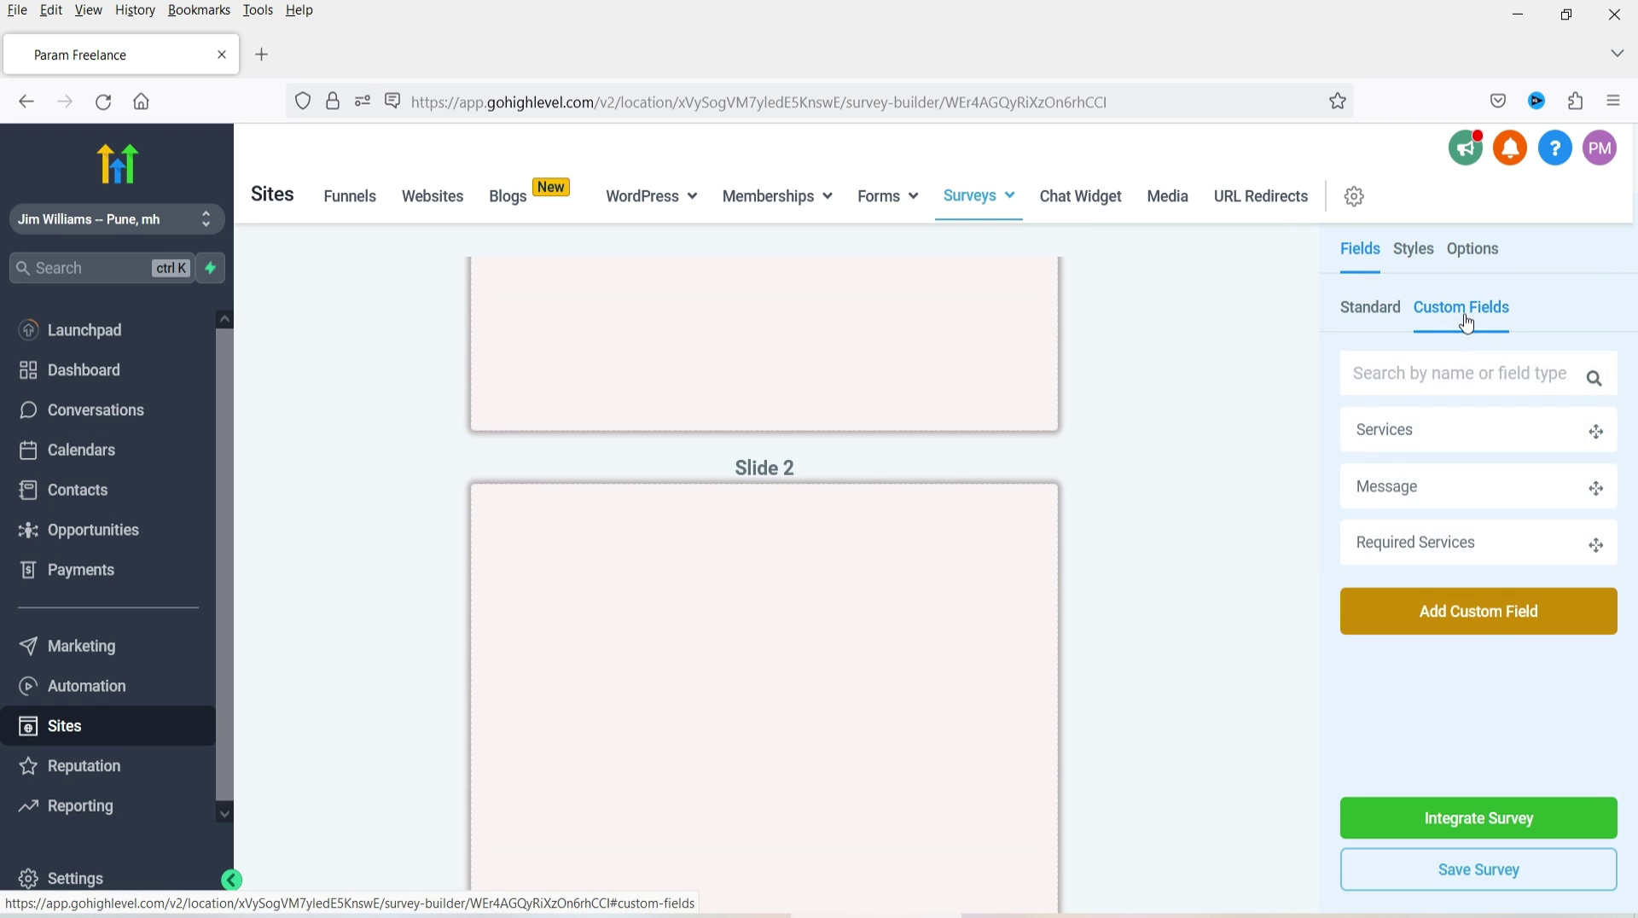
click(1473, 621)
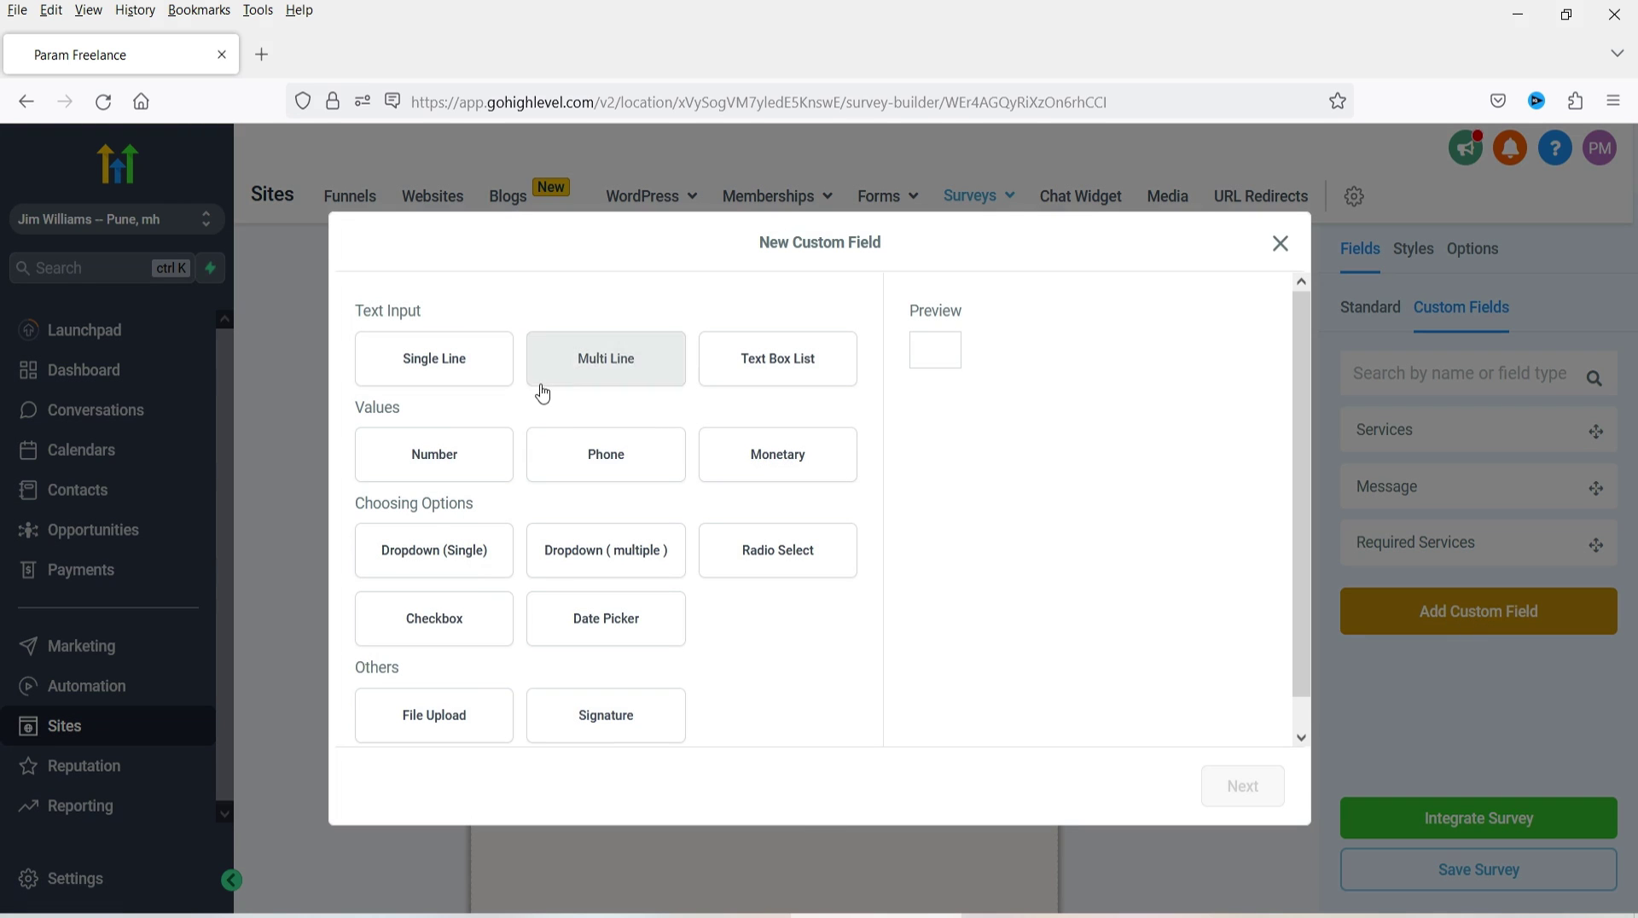
click(802, 559)
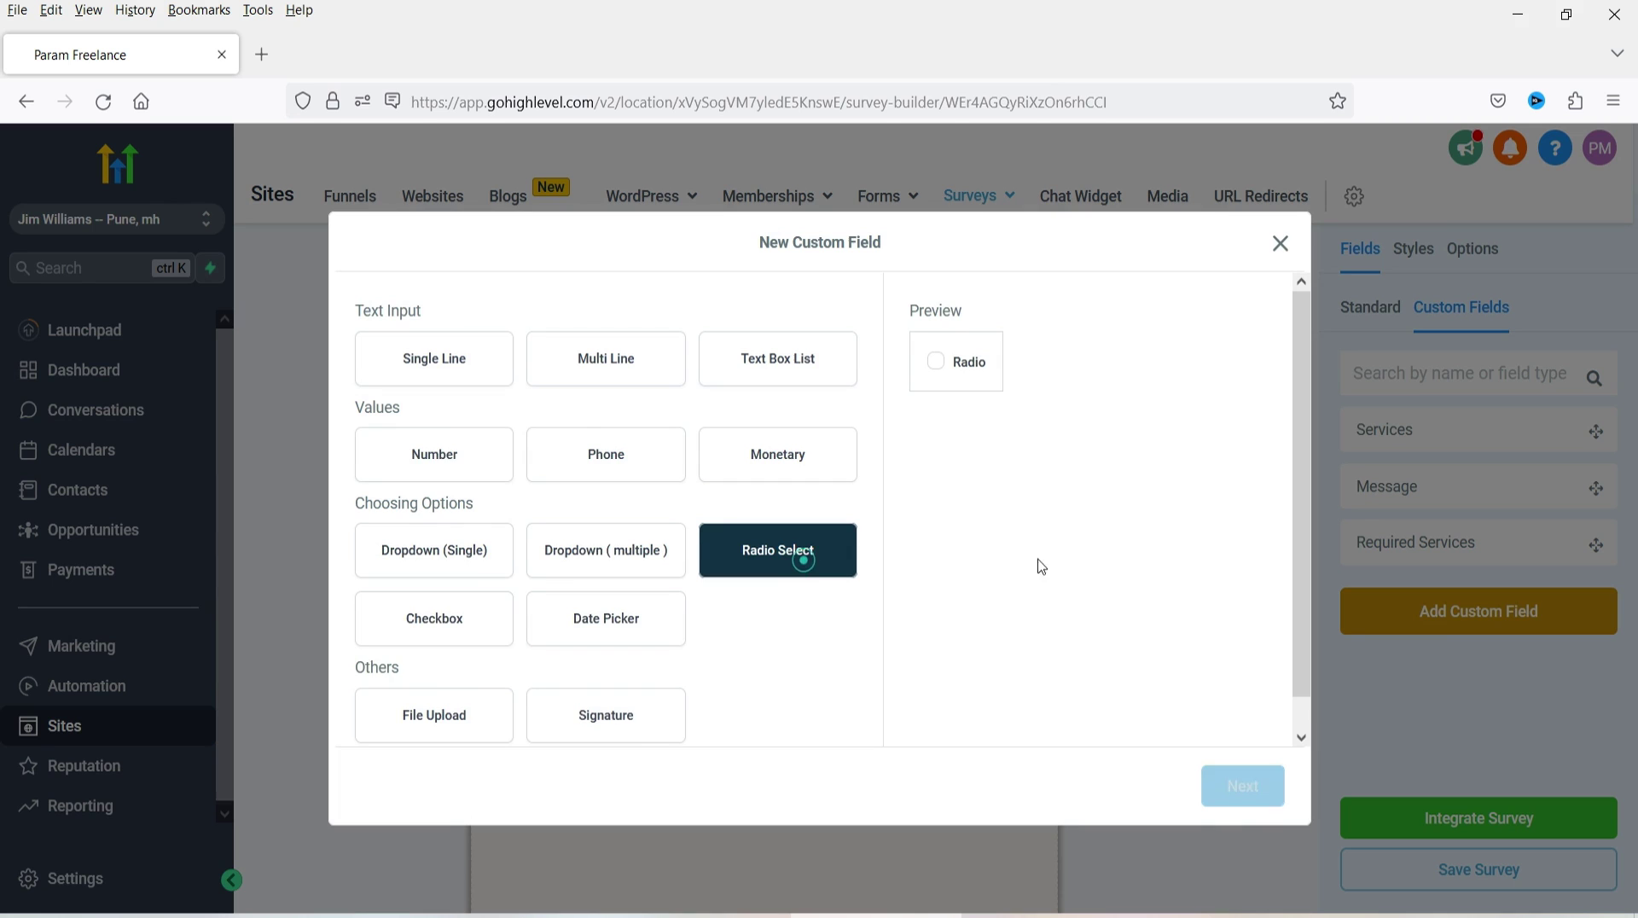
scroll(1006, 427, down, 1)
click(1259, 800)
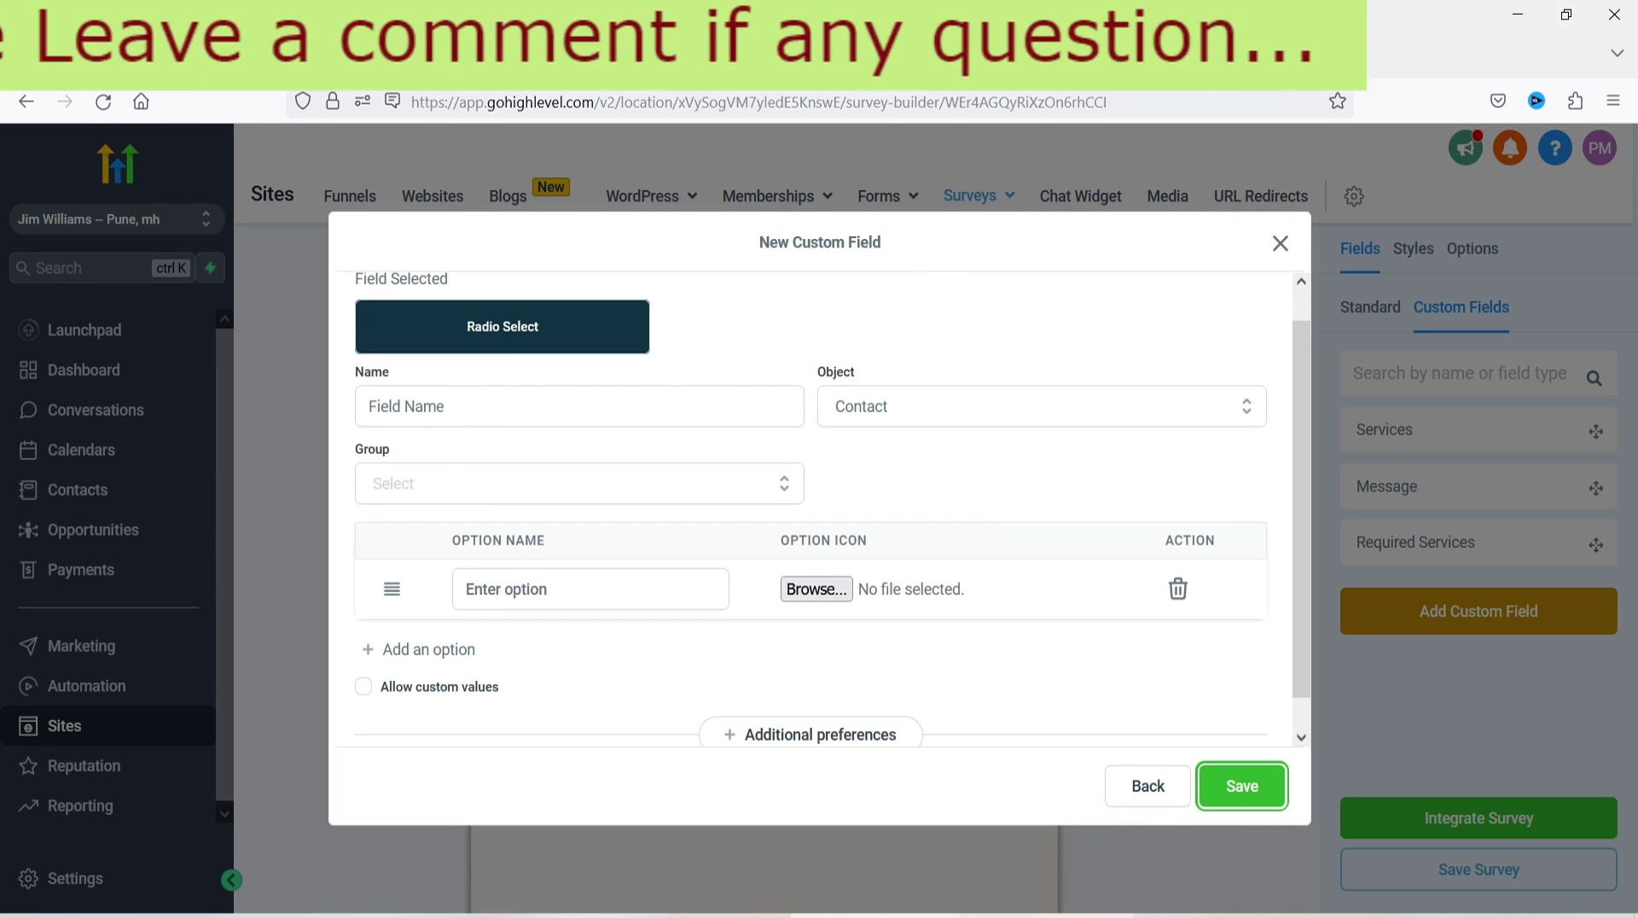
click(519, 415)
text(How did you find out about our website?*)
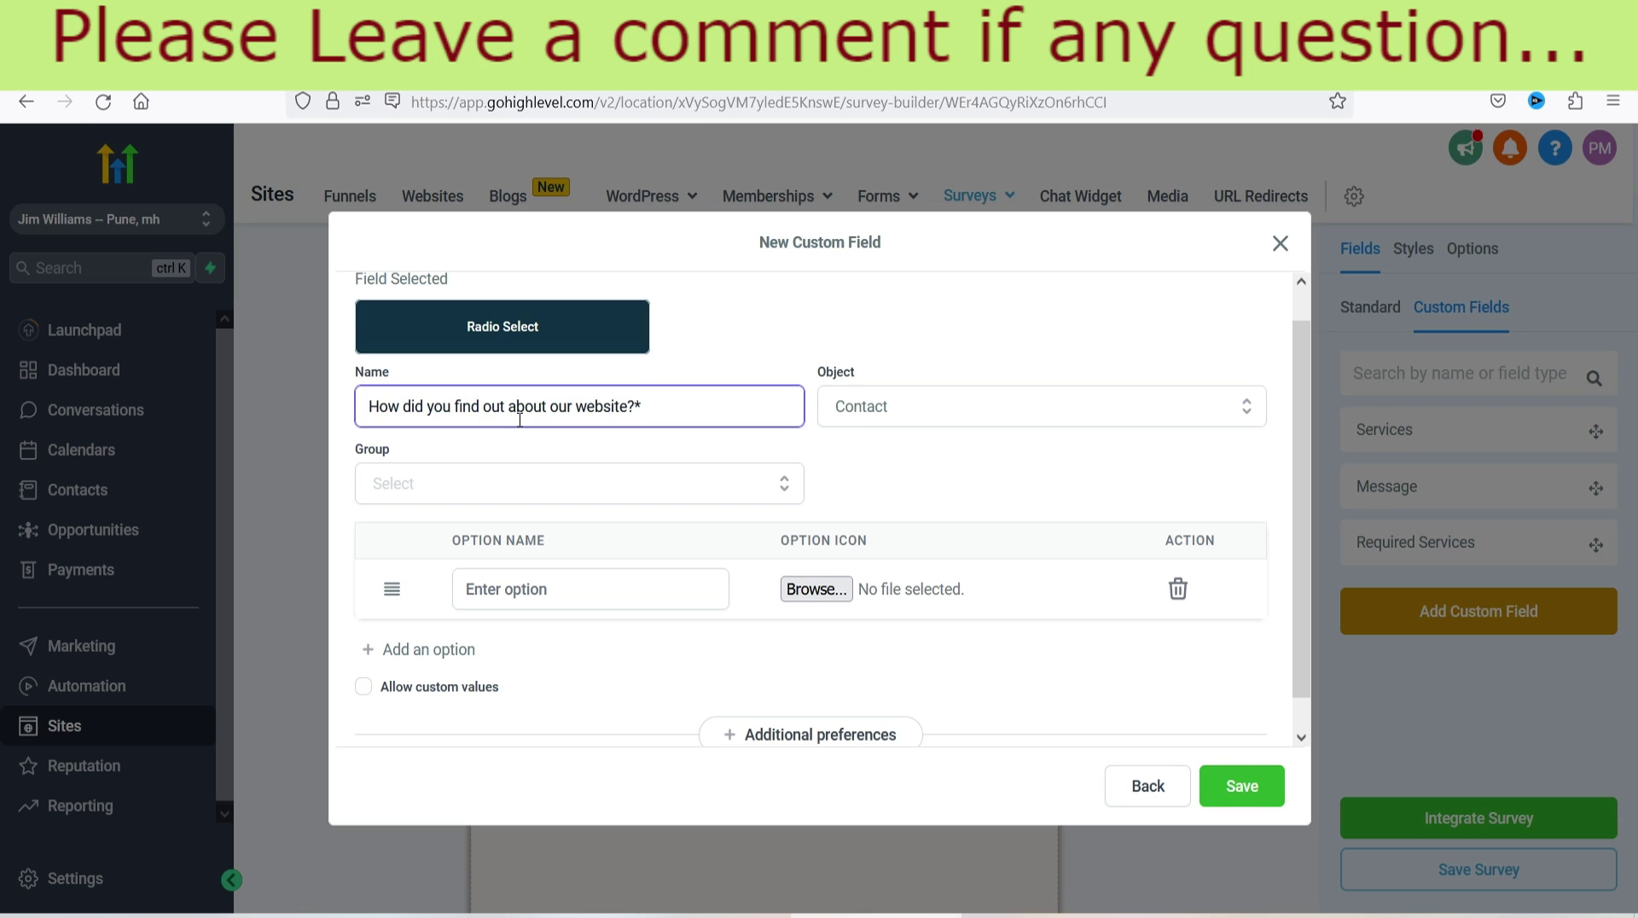
click(579, 482)
click(413, 536)
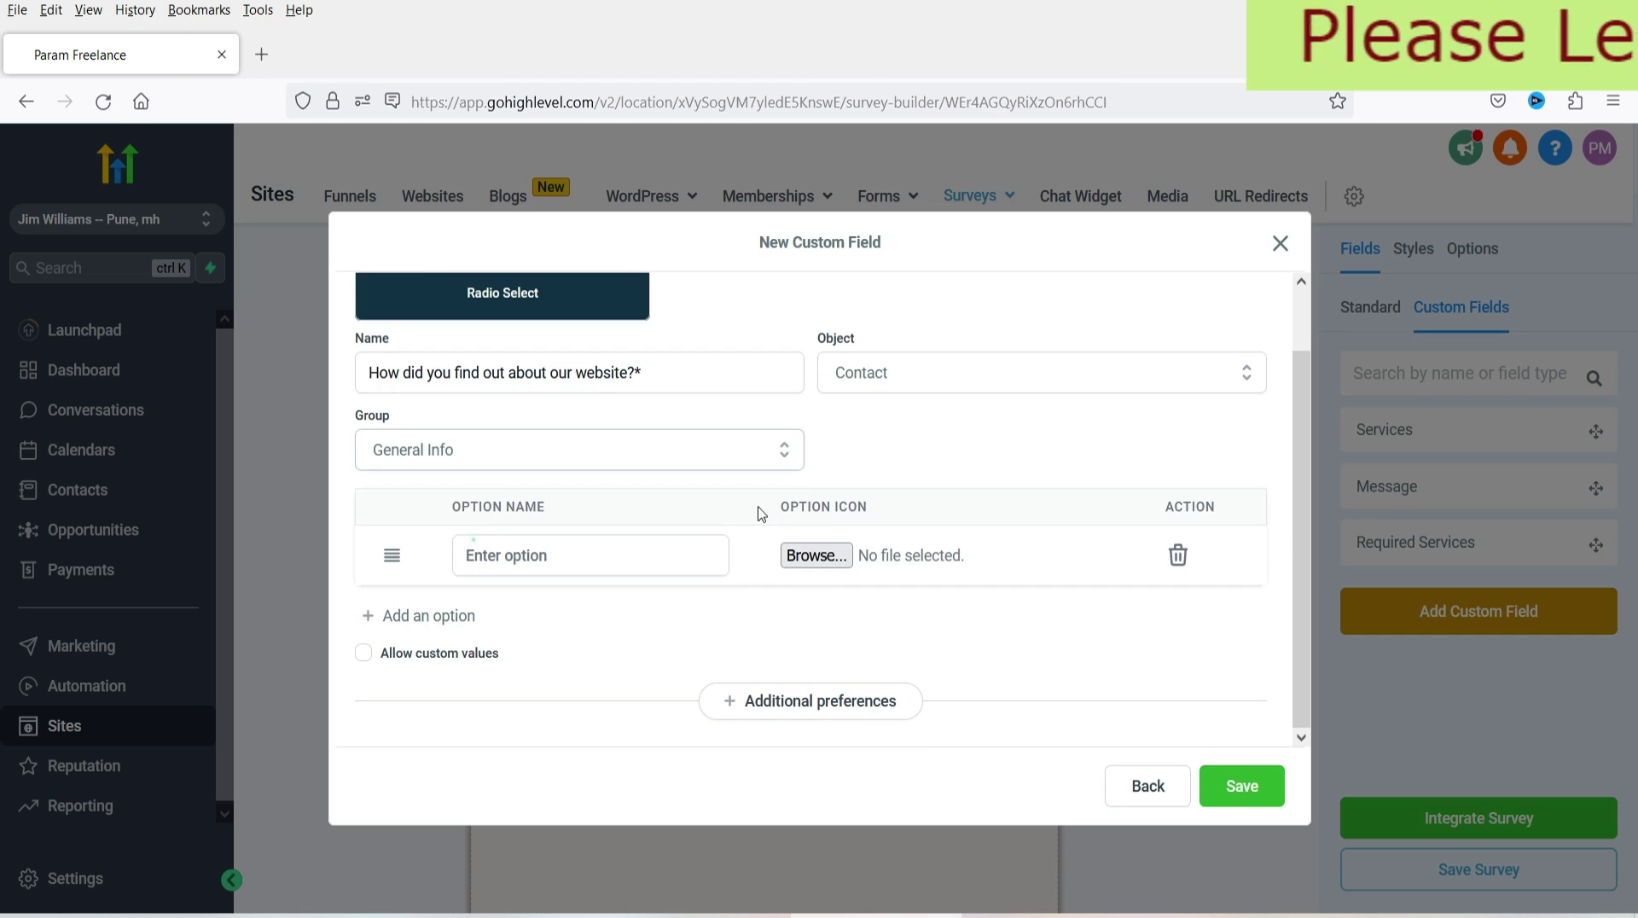
- Enter answer options Search Engine, Advertisement and Friend / Co-worker
click(605, 562)
text(Search Engine)
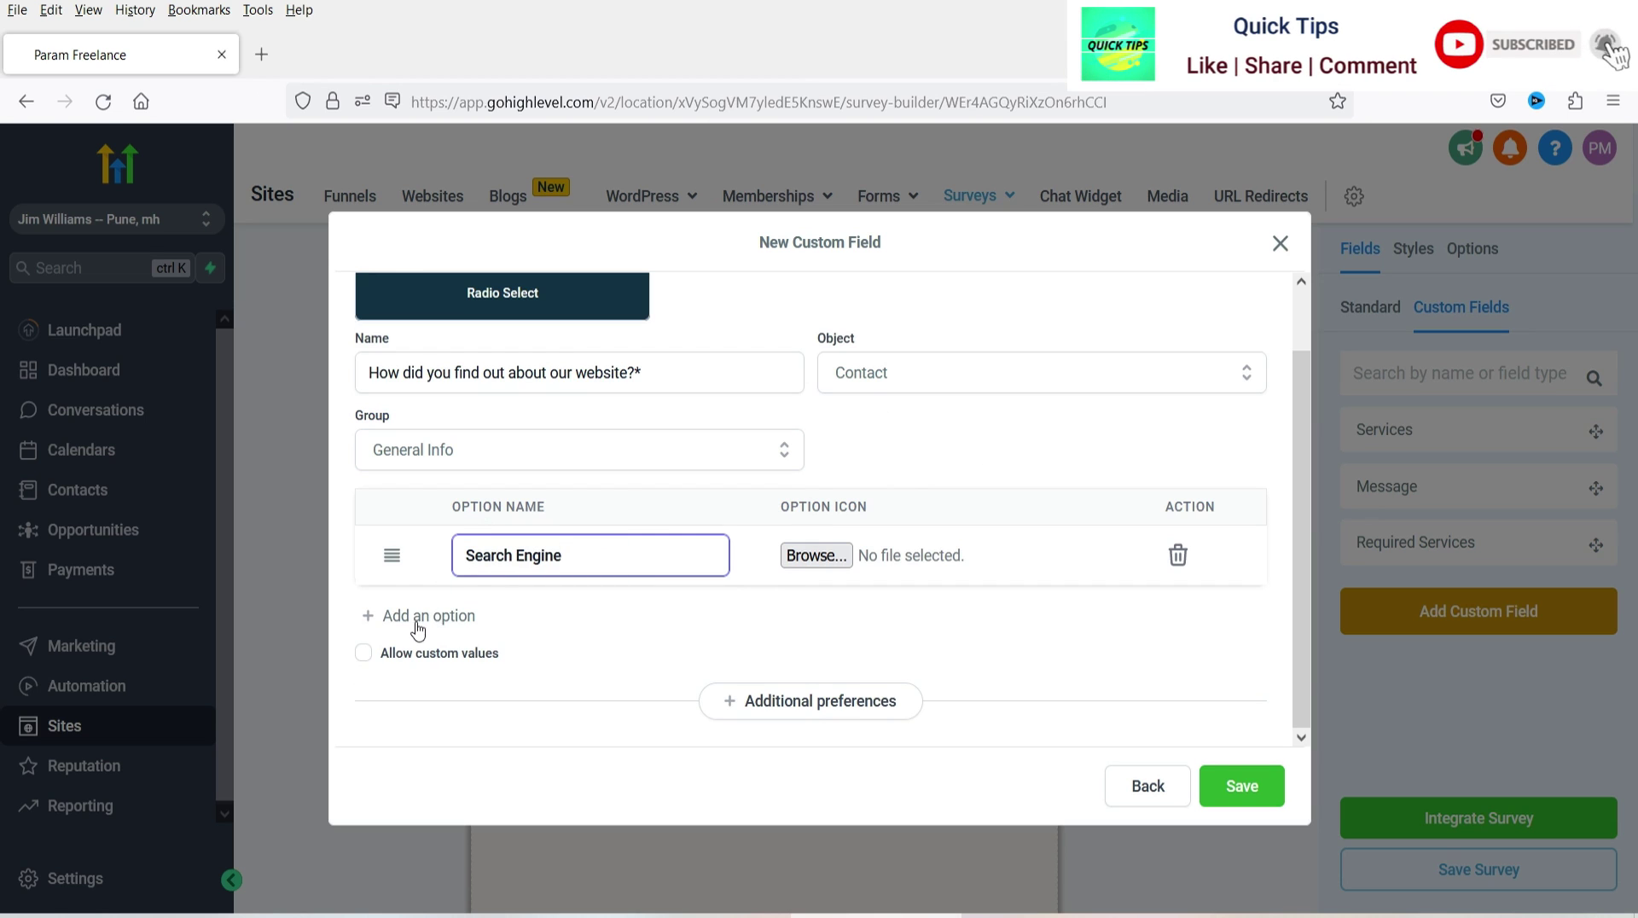
click(412, 618)
click(537, 614)
text(Advertisement)
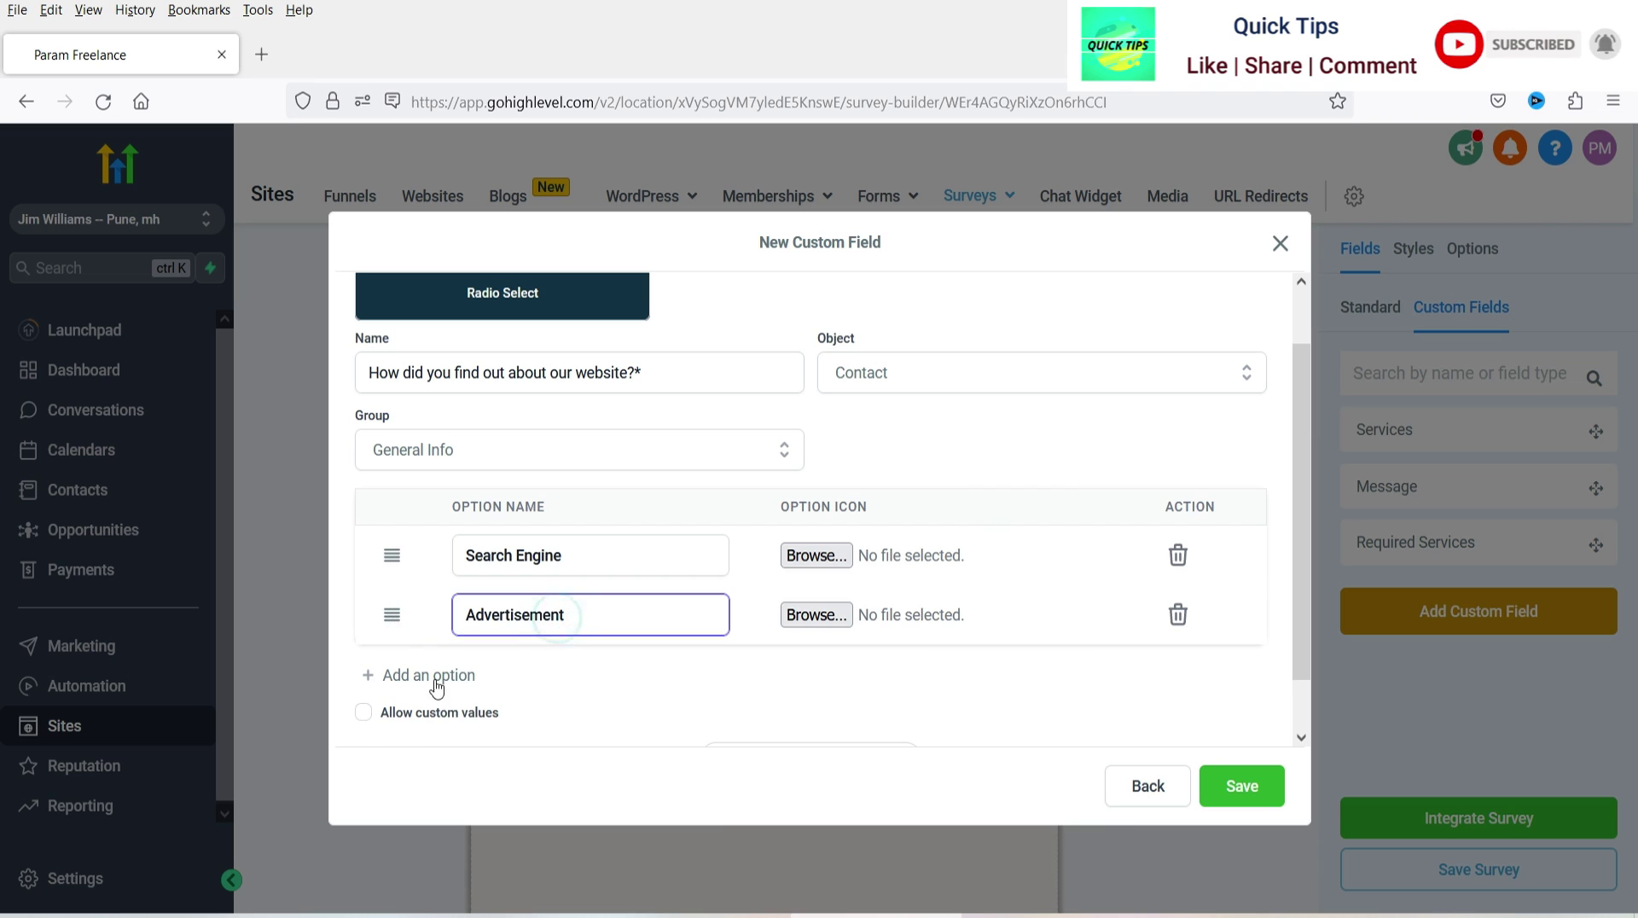
click(434, 676)
click(530, 674)
text(Friend / Co-worker)
scroll(534, 597, down, 2)
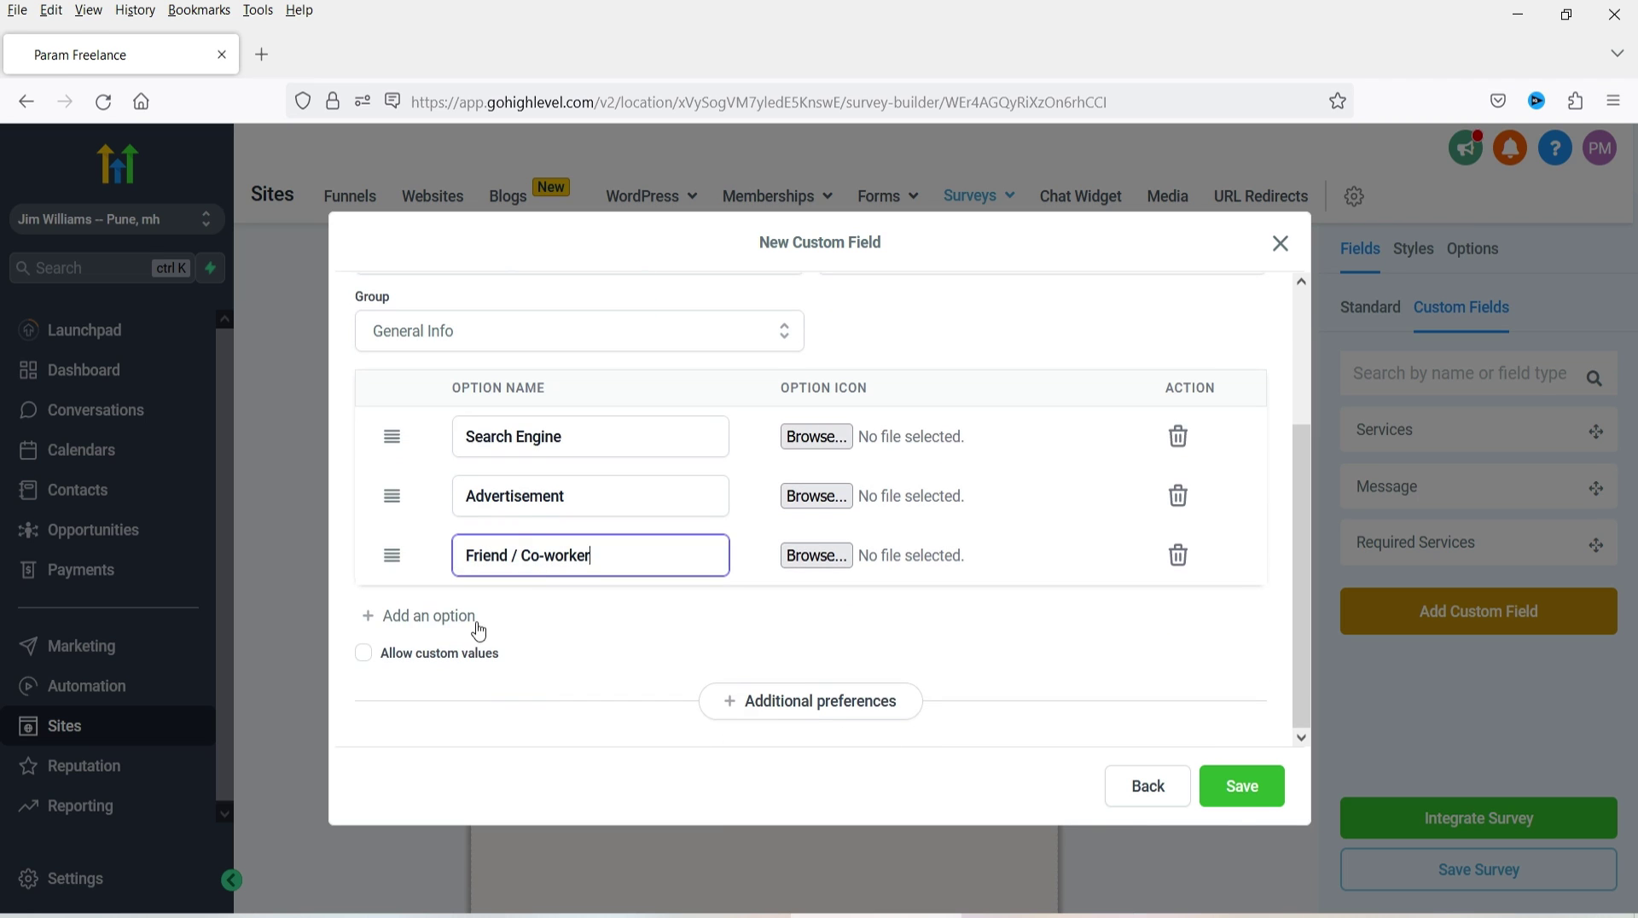
- Add a fourth option 'Other', save the field, and place it on Slide 2
click(431, 627)
click(534, 621)
text(Other)
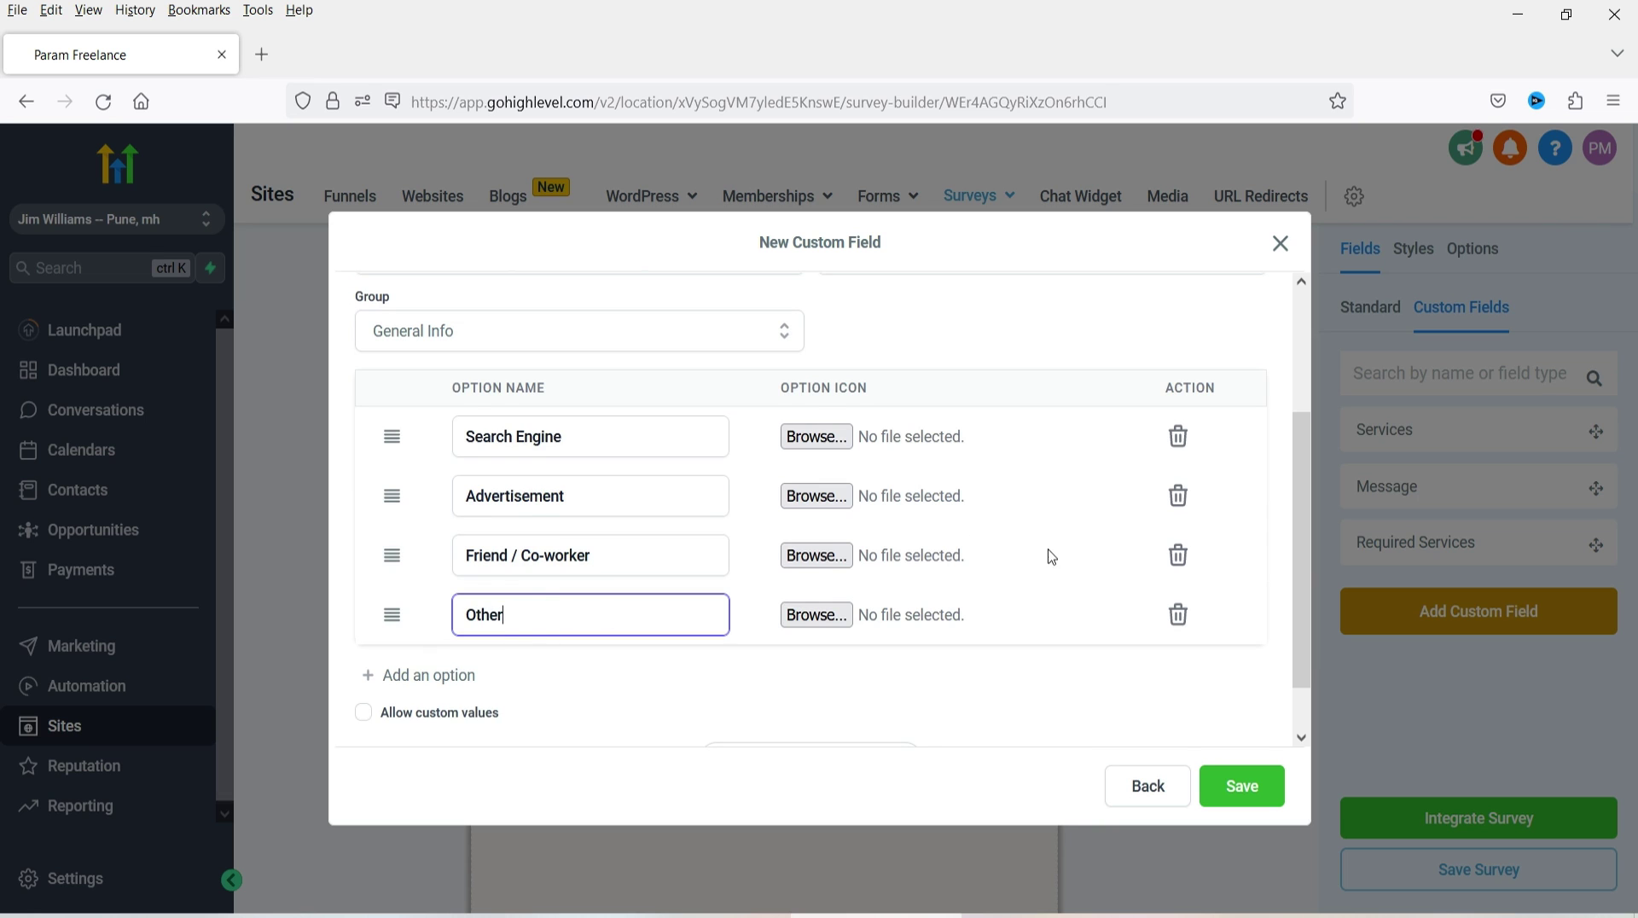
scroll(932, 464, up, 2)
scroll(1034, 618, down, 3)
click(1221, 783)
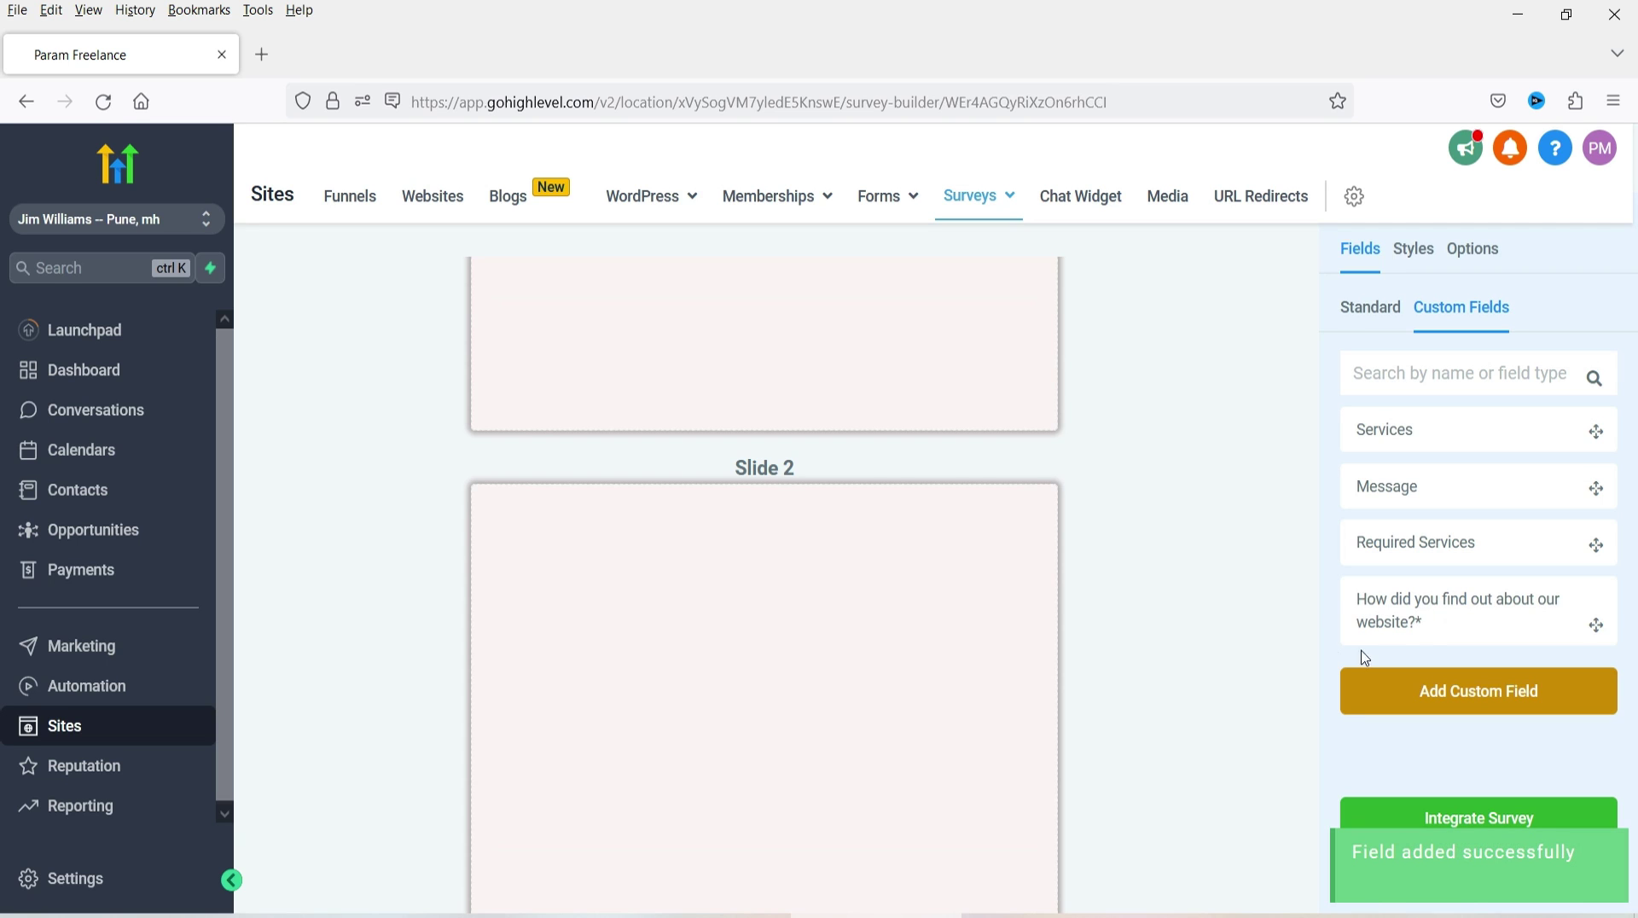
drag(1499, 604, 888, 611)
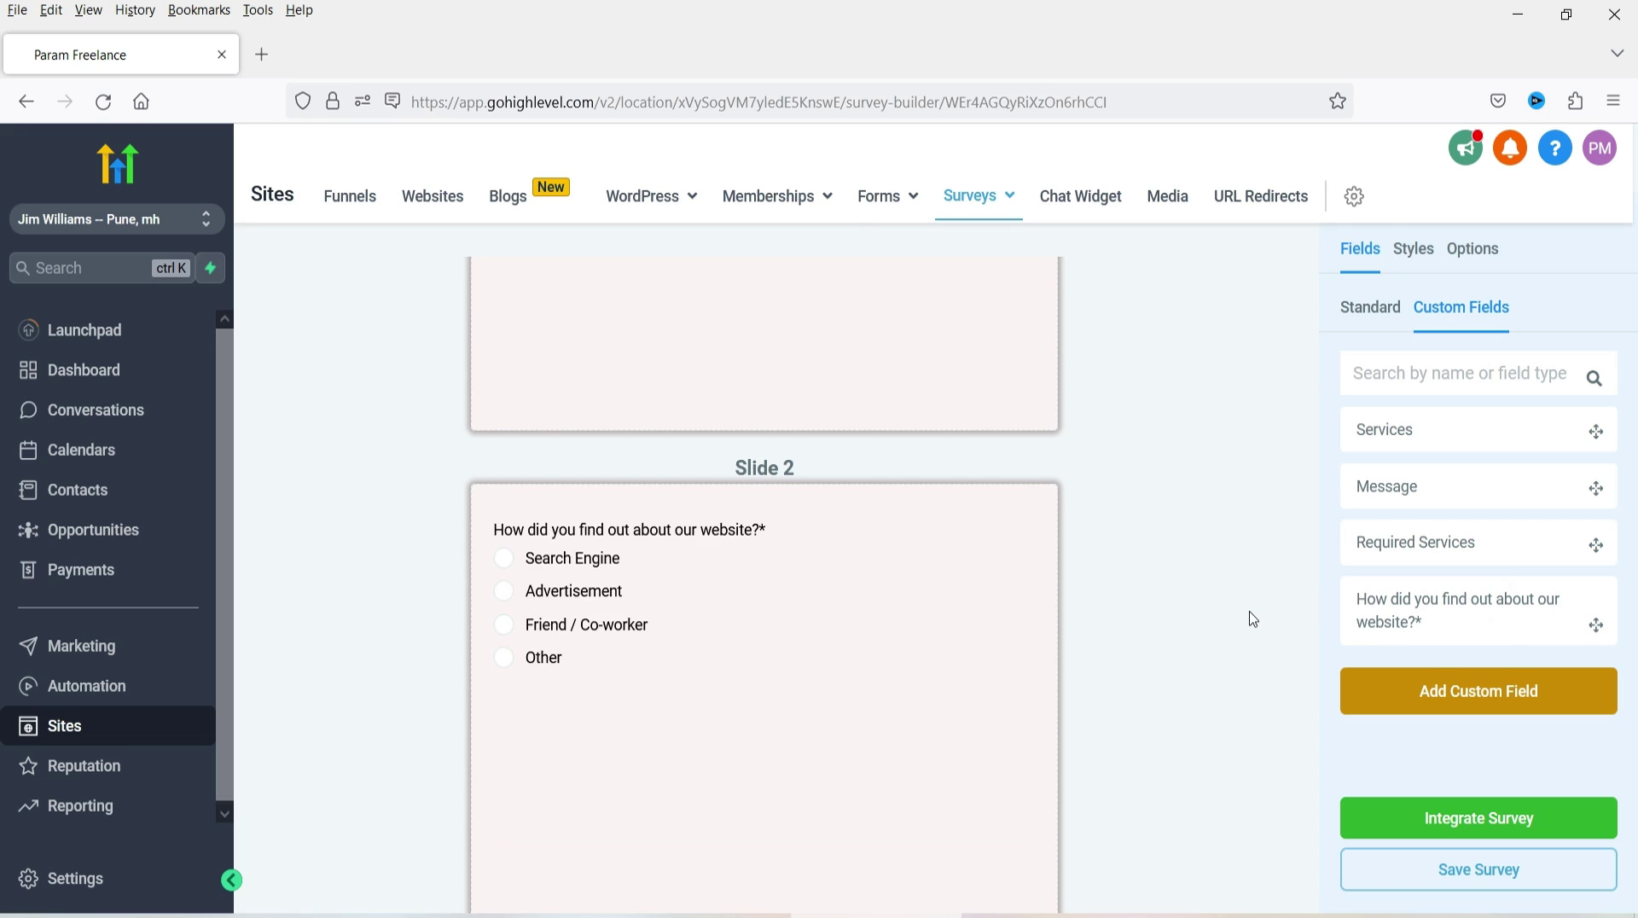
- Start a new custom field of type Radio Select
scroll(696, 605, down, 3)
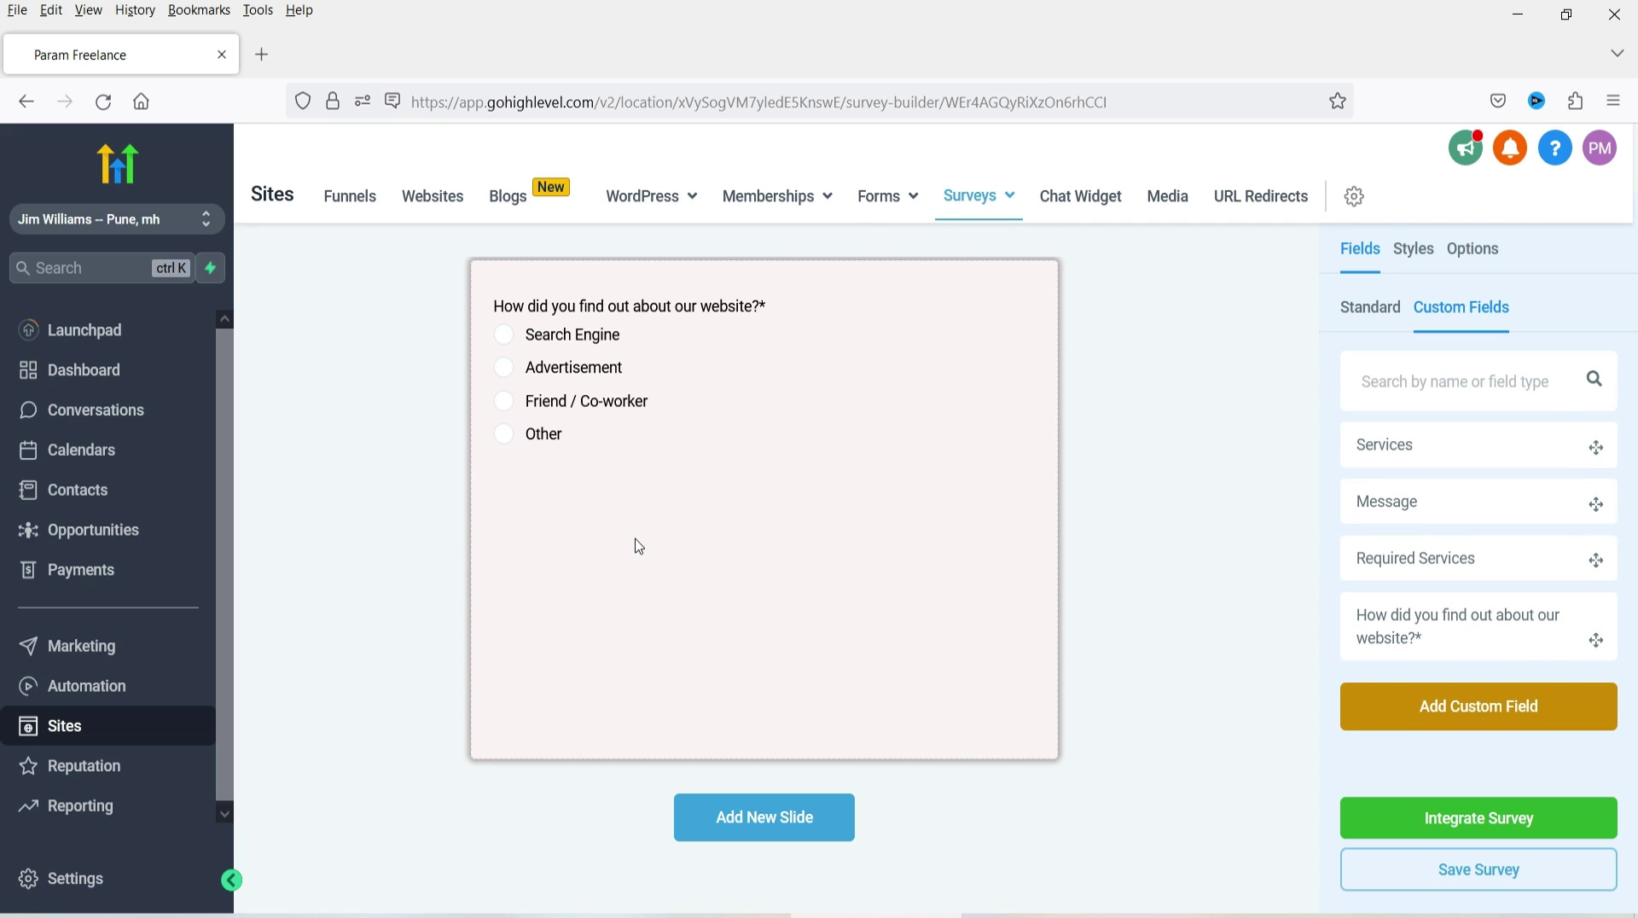
scroll(639, 546, up, 1)
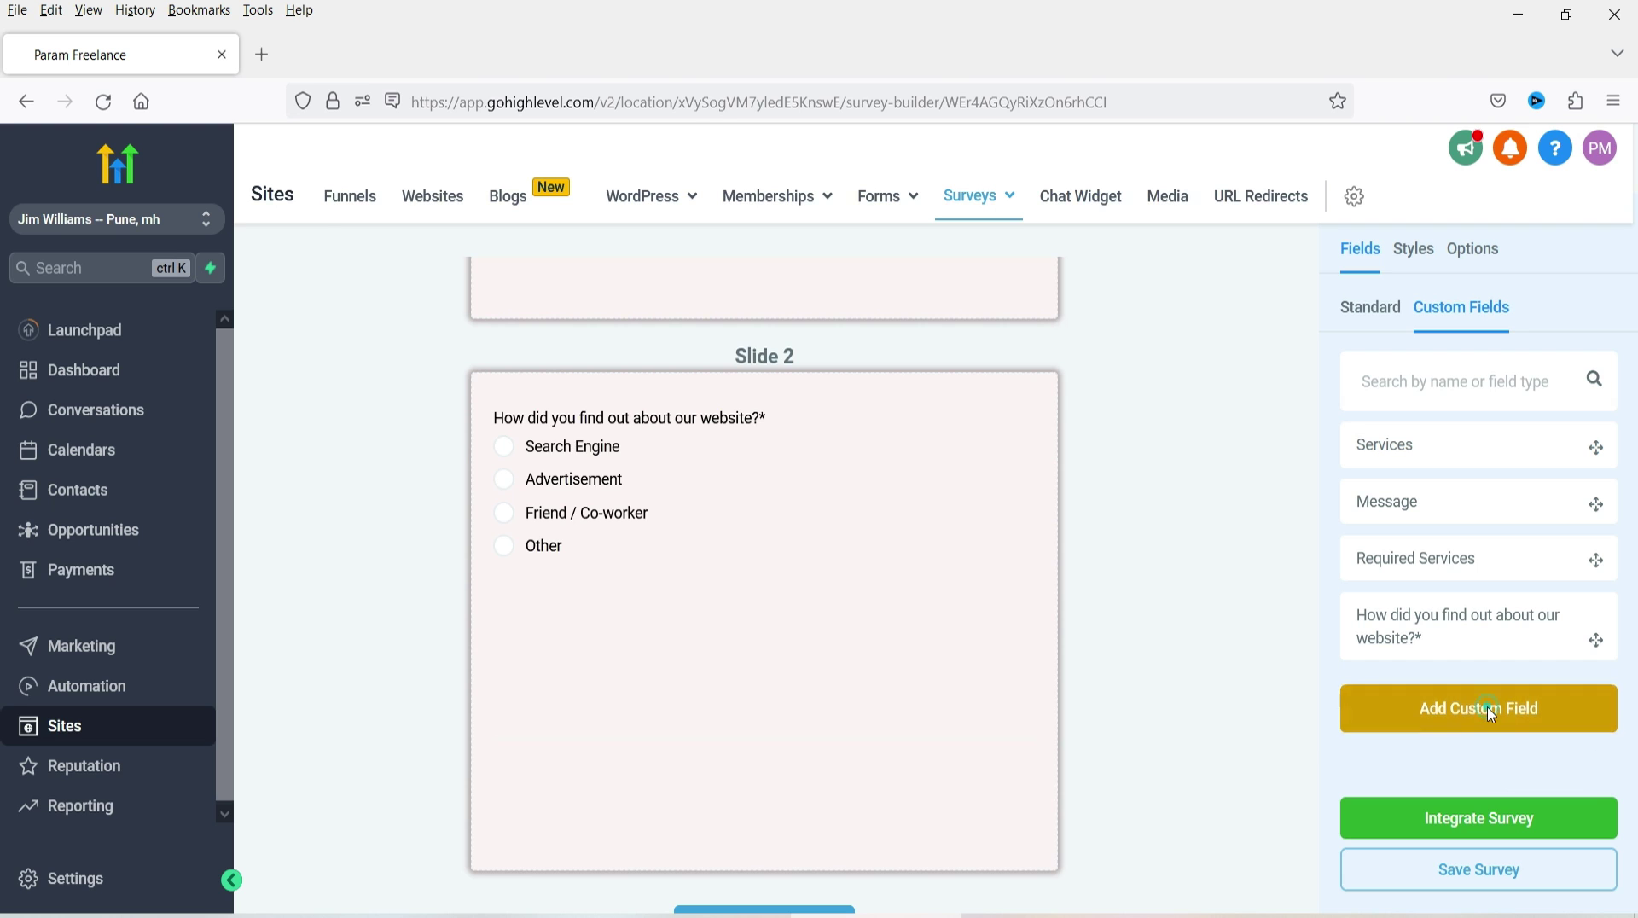
click(1490, 710)
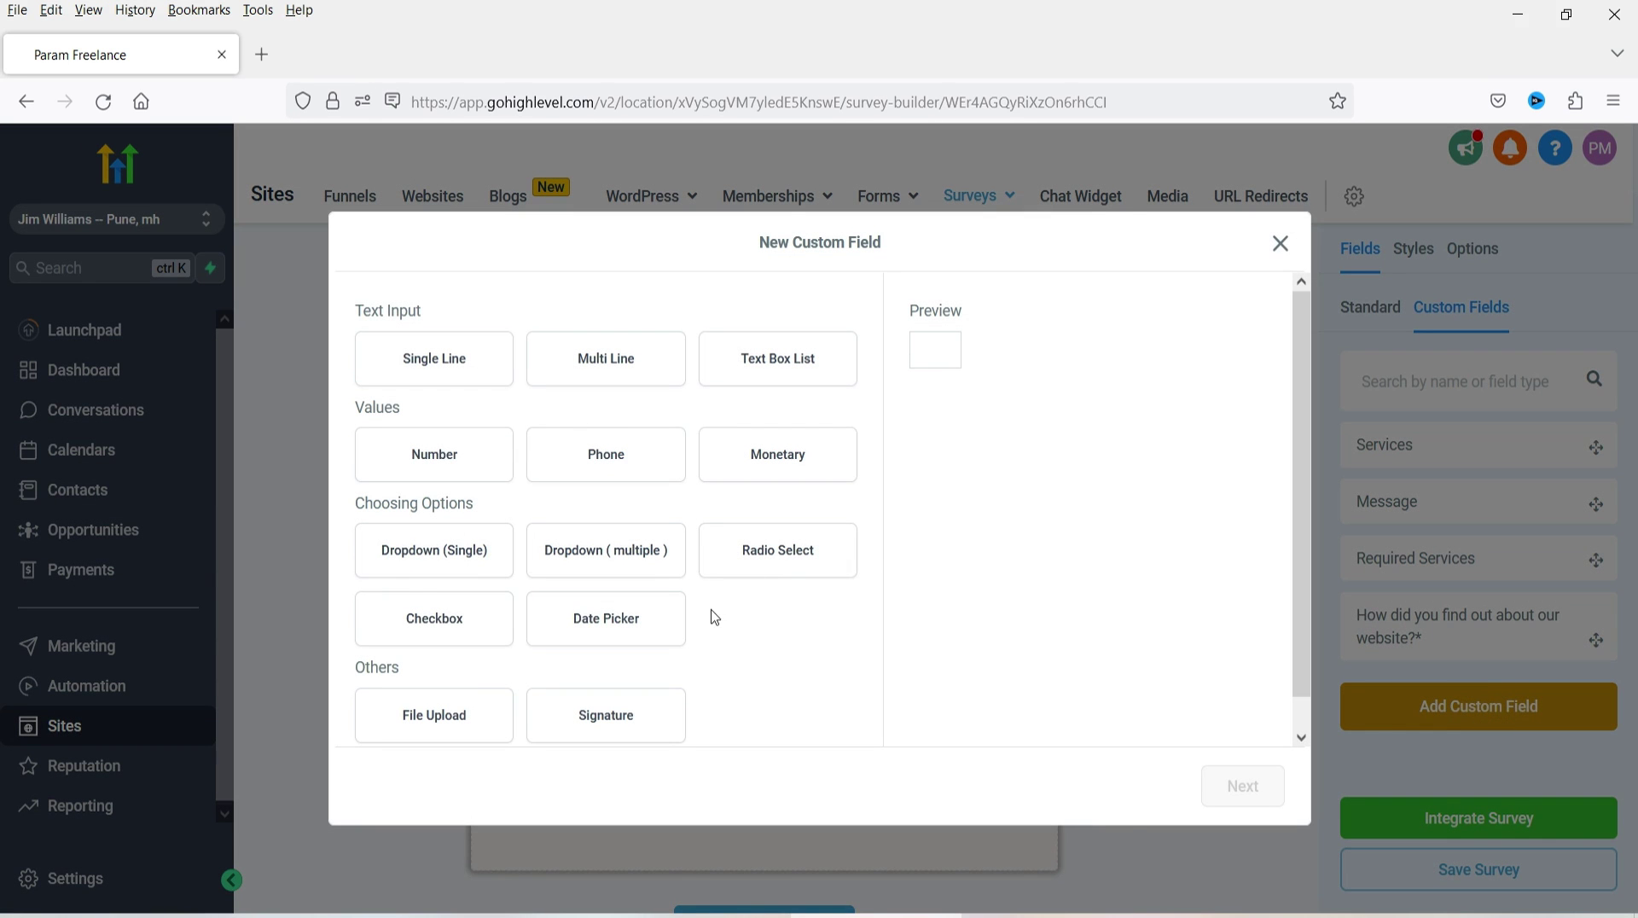
click(785, 570)
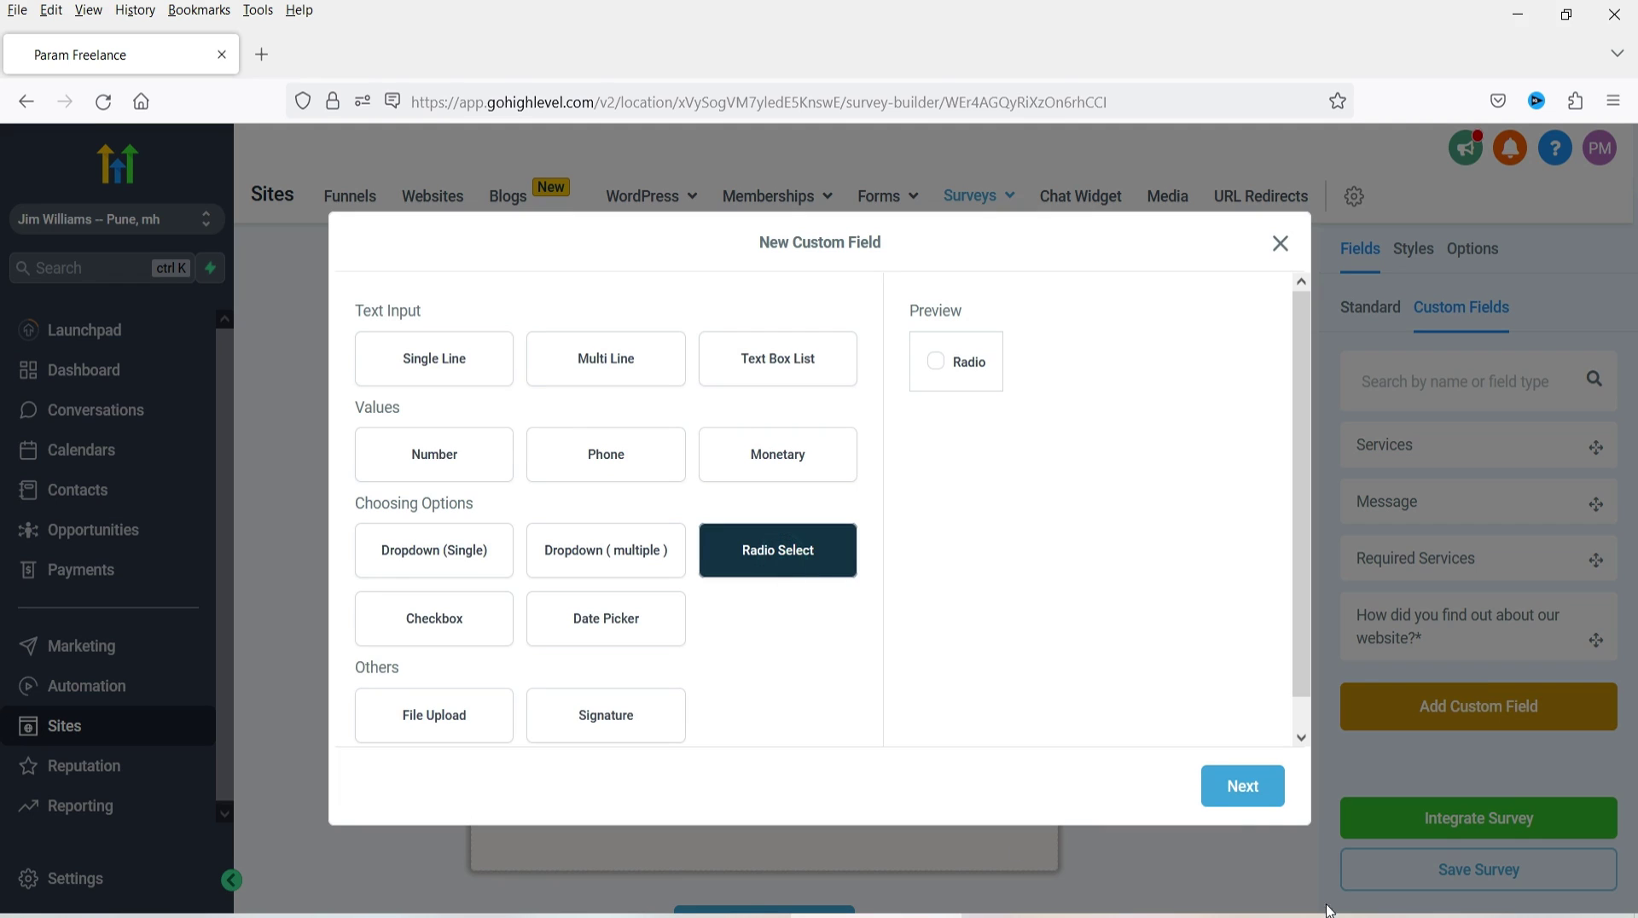
click(1254, 796)
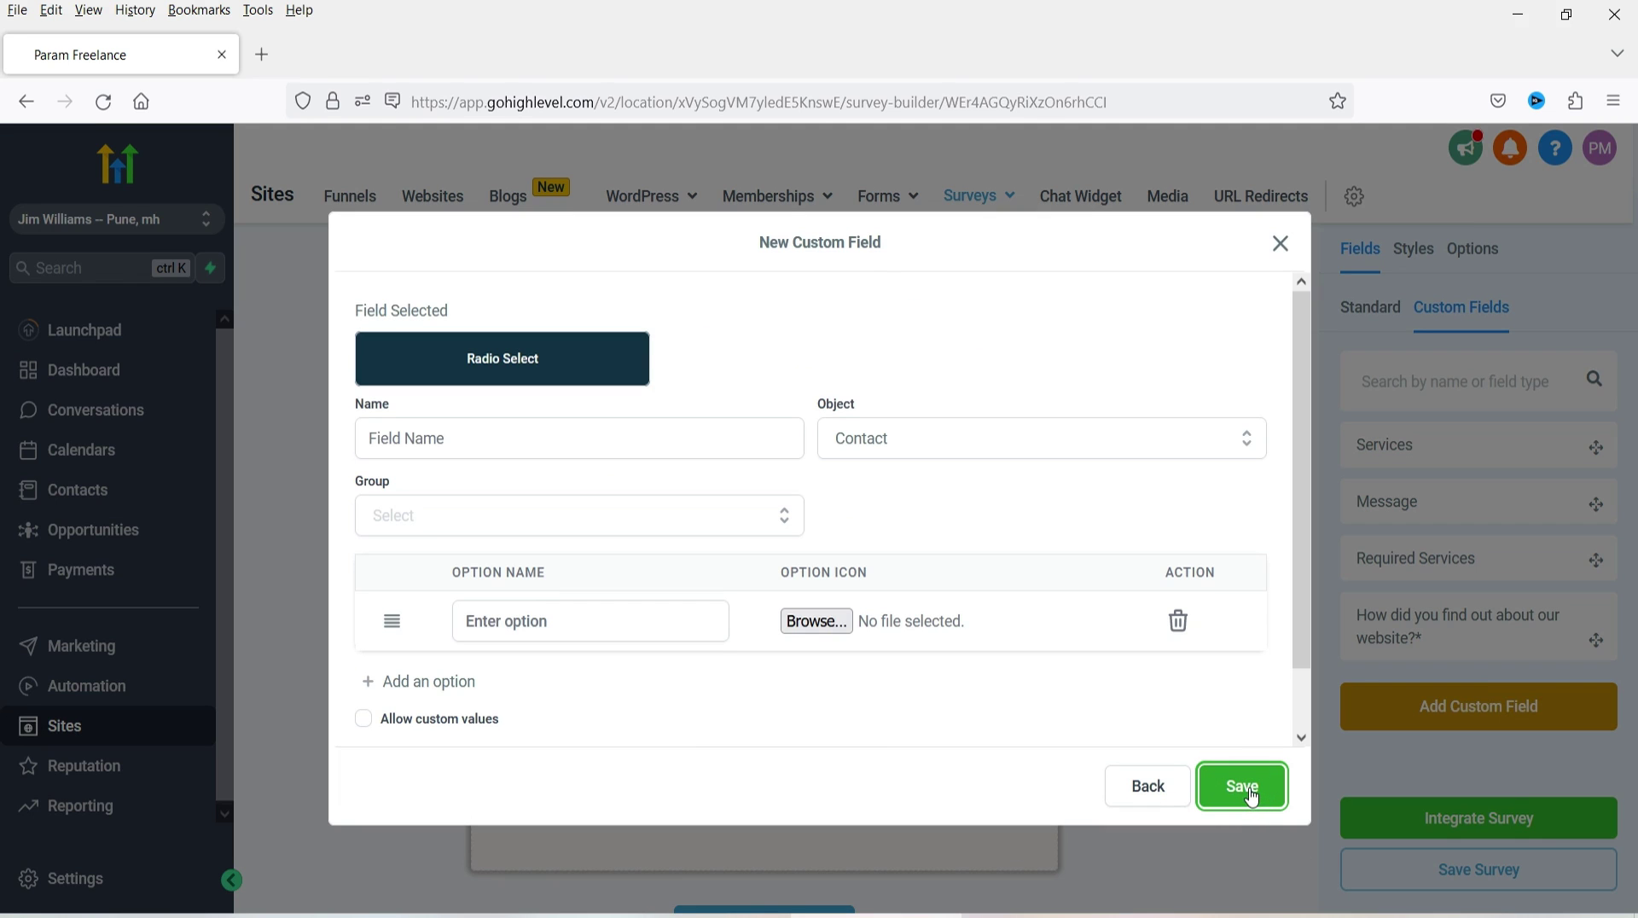
- Name it 'How user-friendly did you find our website?*', add Extremely User Friendly, save, and place on Slide 2
text(How user-friendly did you find our website?*)
click(552, 620)
text(Extremely User Friendly)
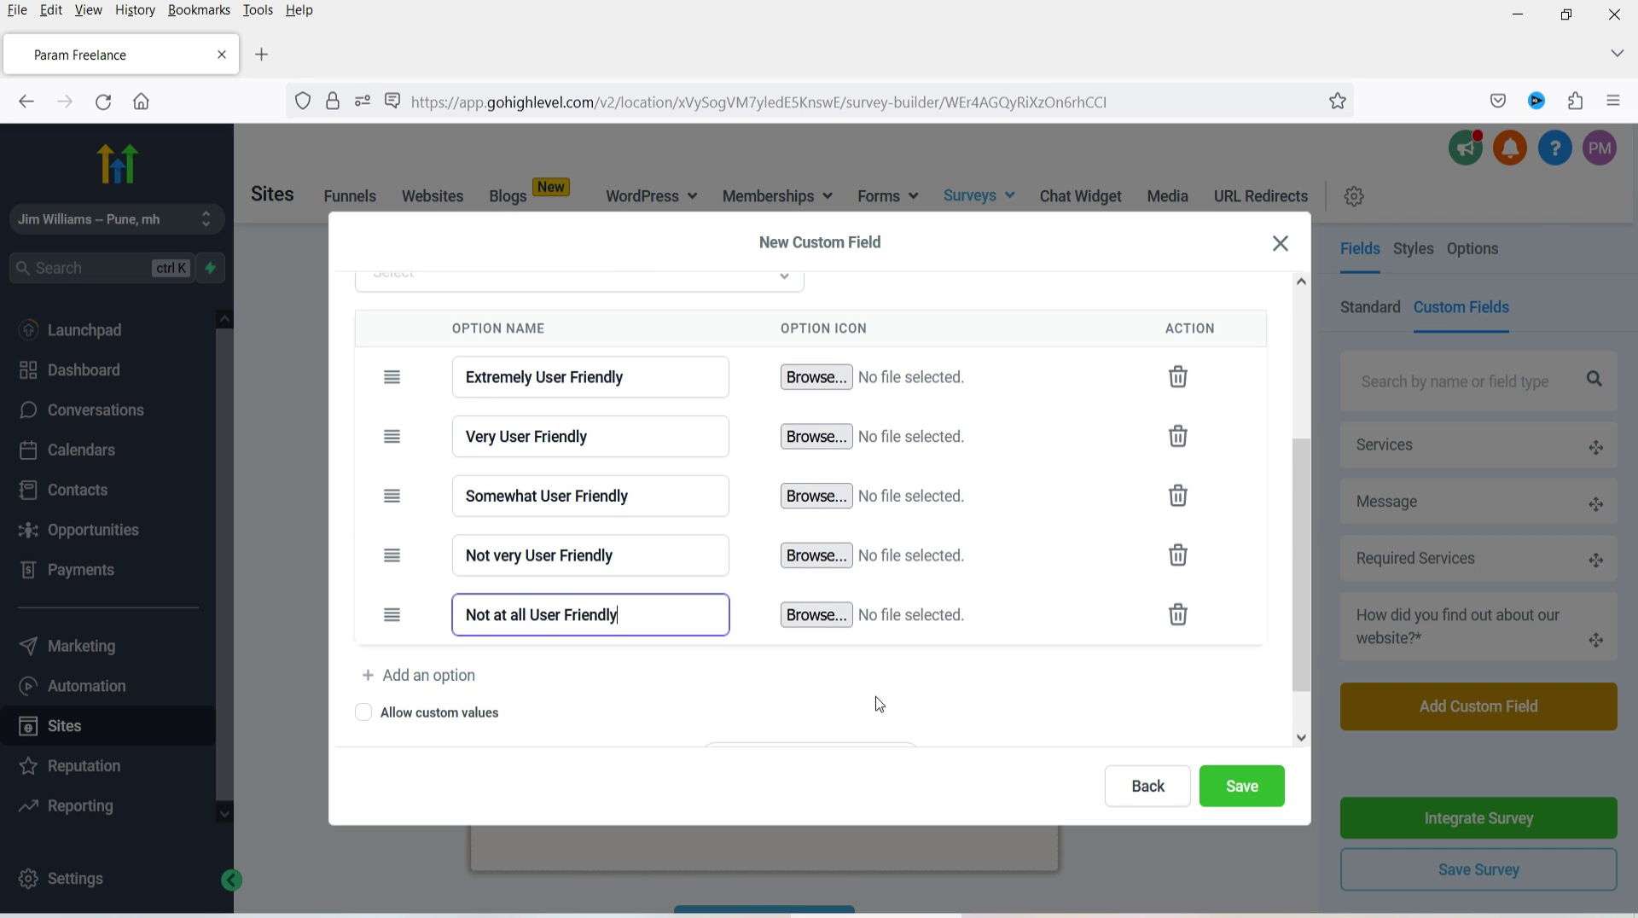
click(822, 378)
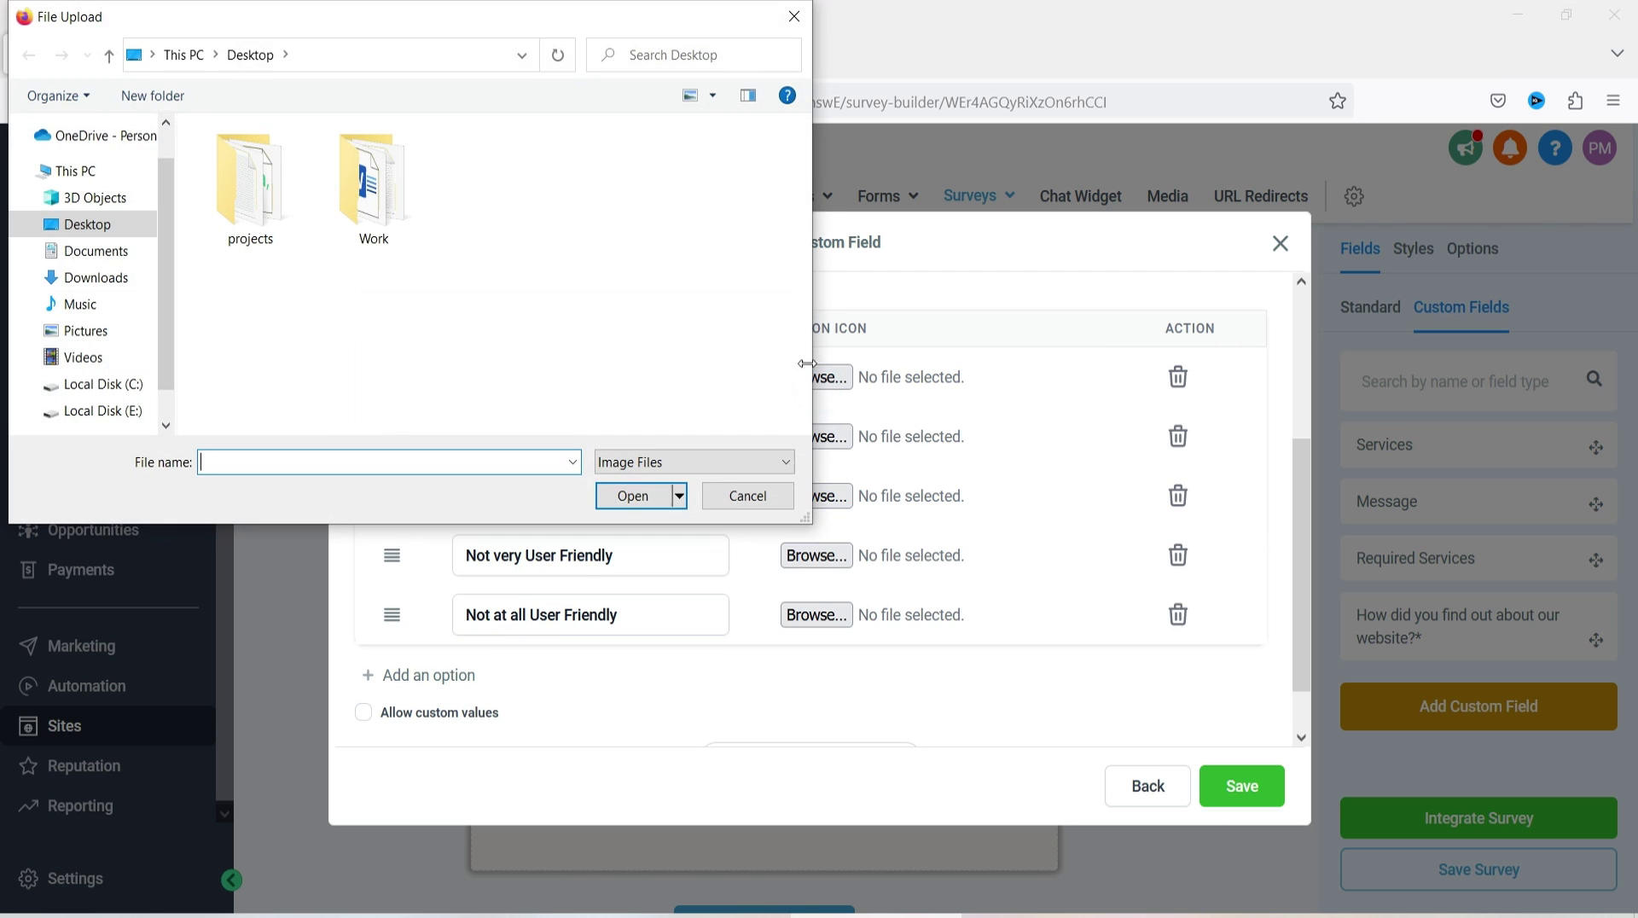
click(794, 18)
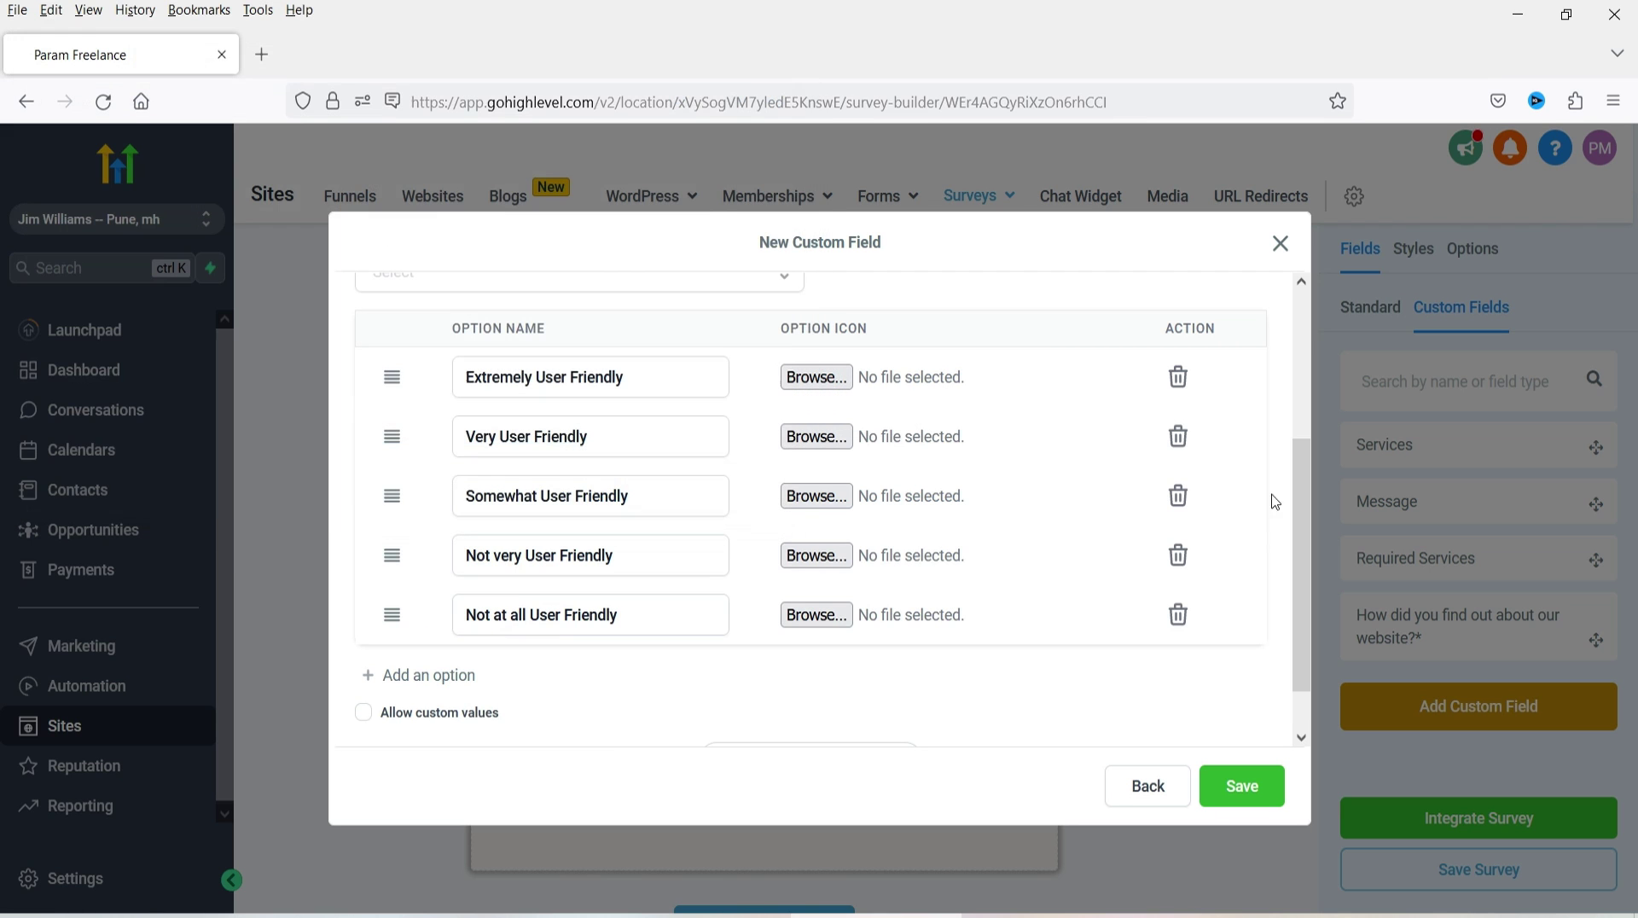
click(1252, 797)
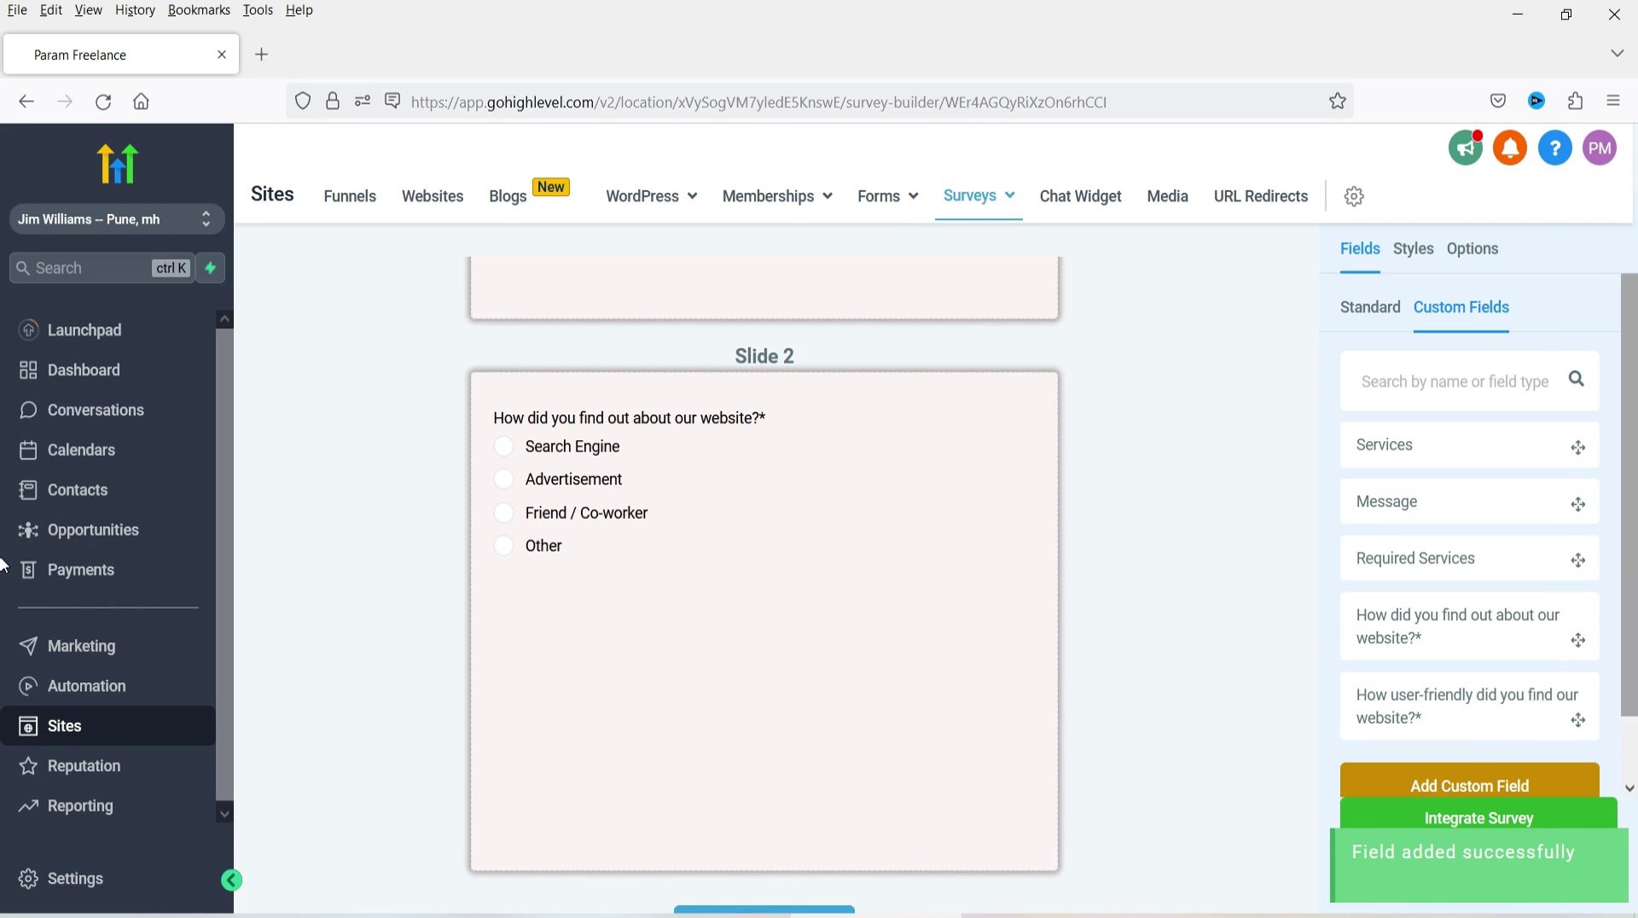
drag(1498, 706, 832, 664)
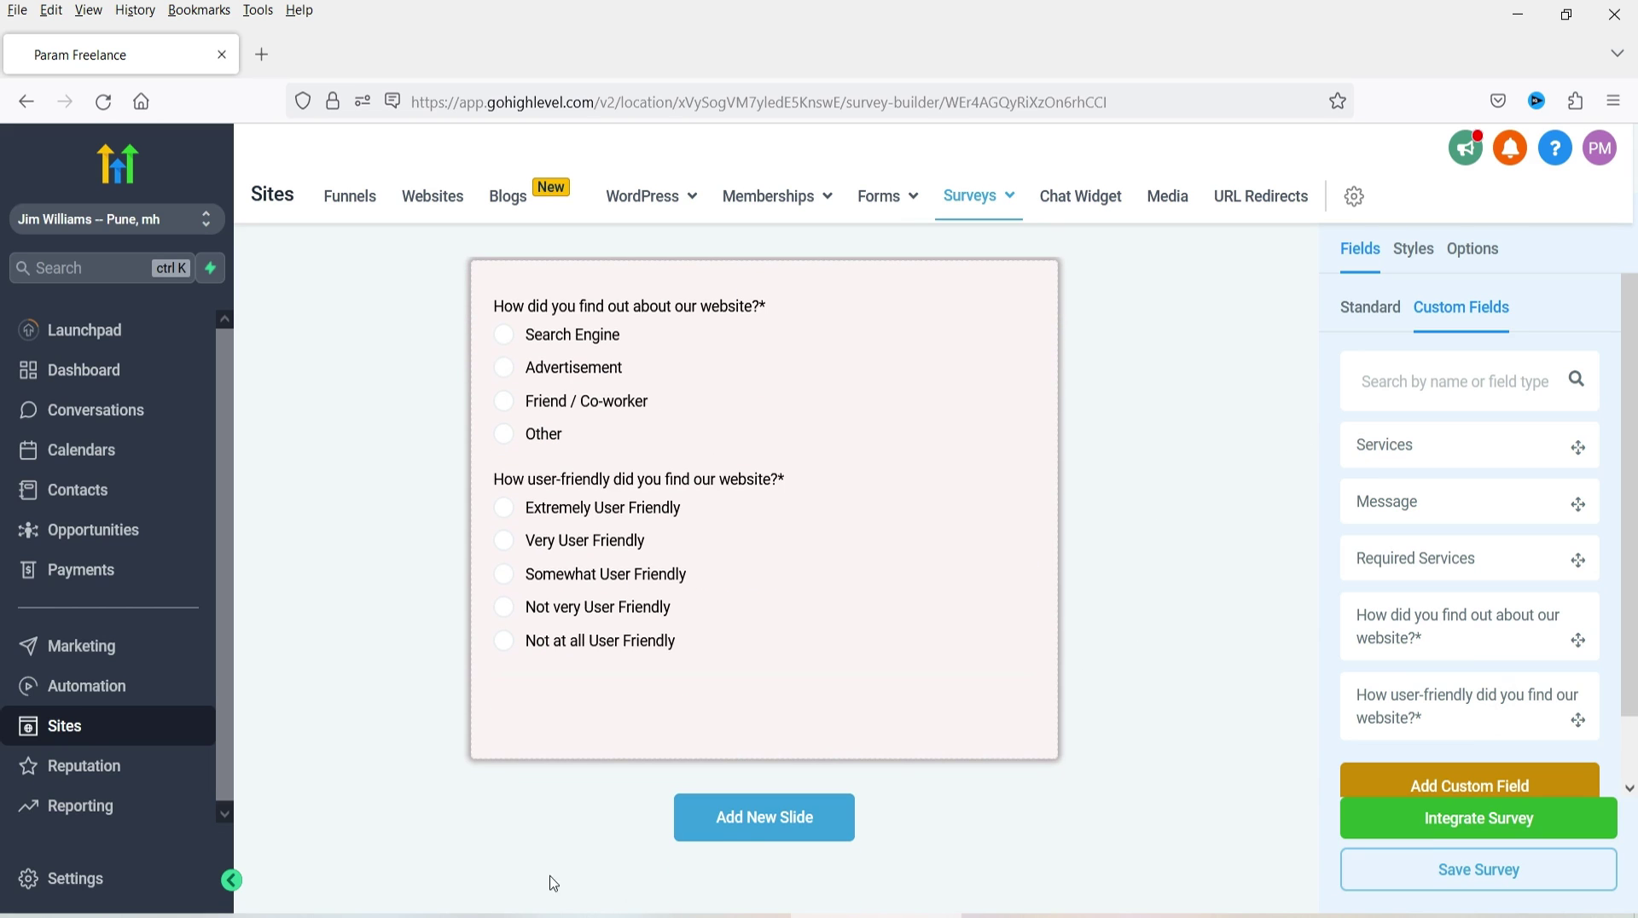
- Add Slide 3 and start a Radio Select custom field named 'Did you enjoy visiting our website?'
click(748, 814)
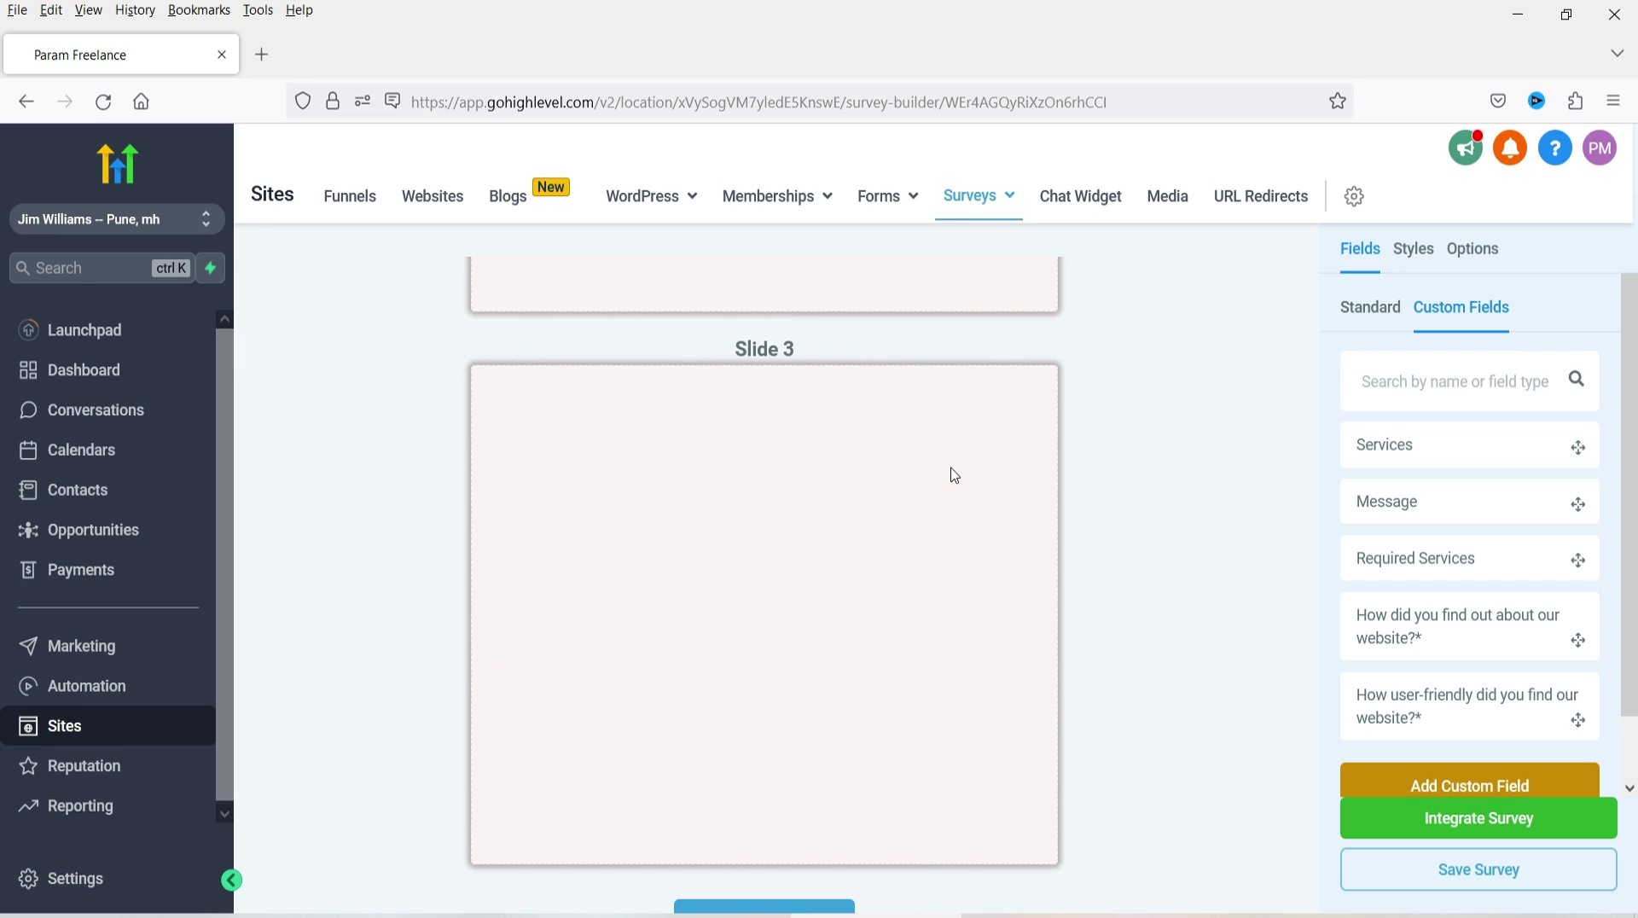
scroll(1360, 586, down, 1)
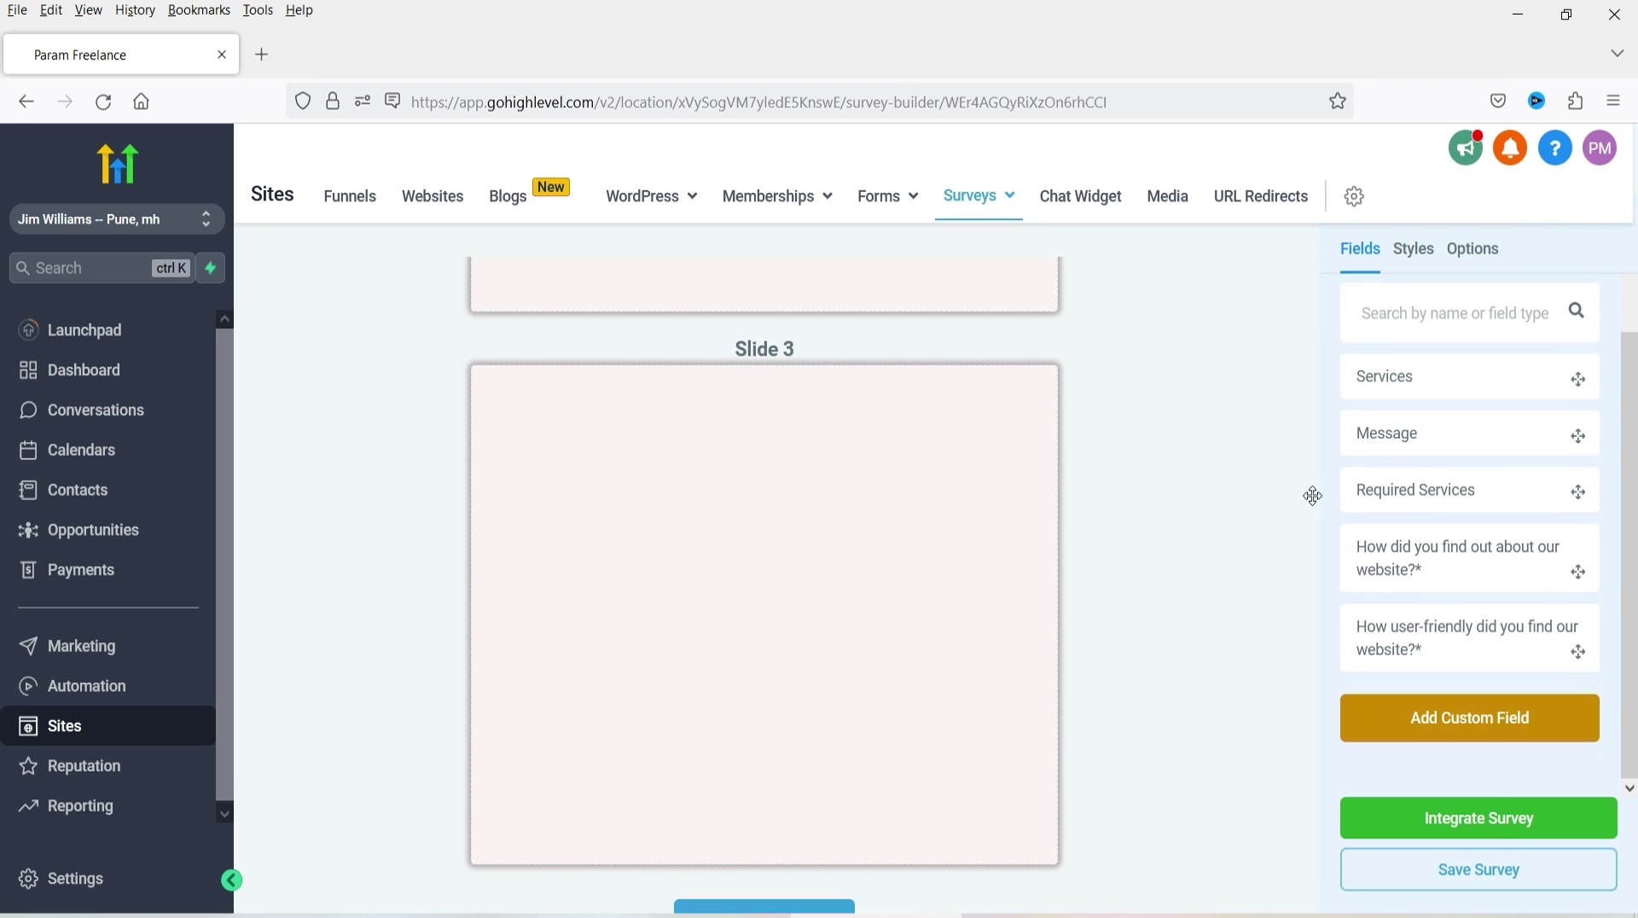
click(1503, 734)
click(795, 564)
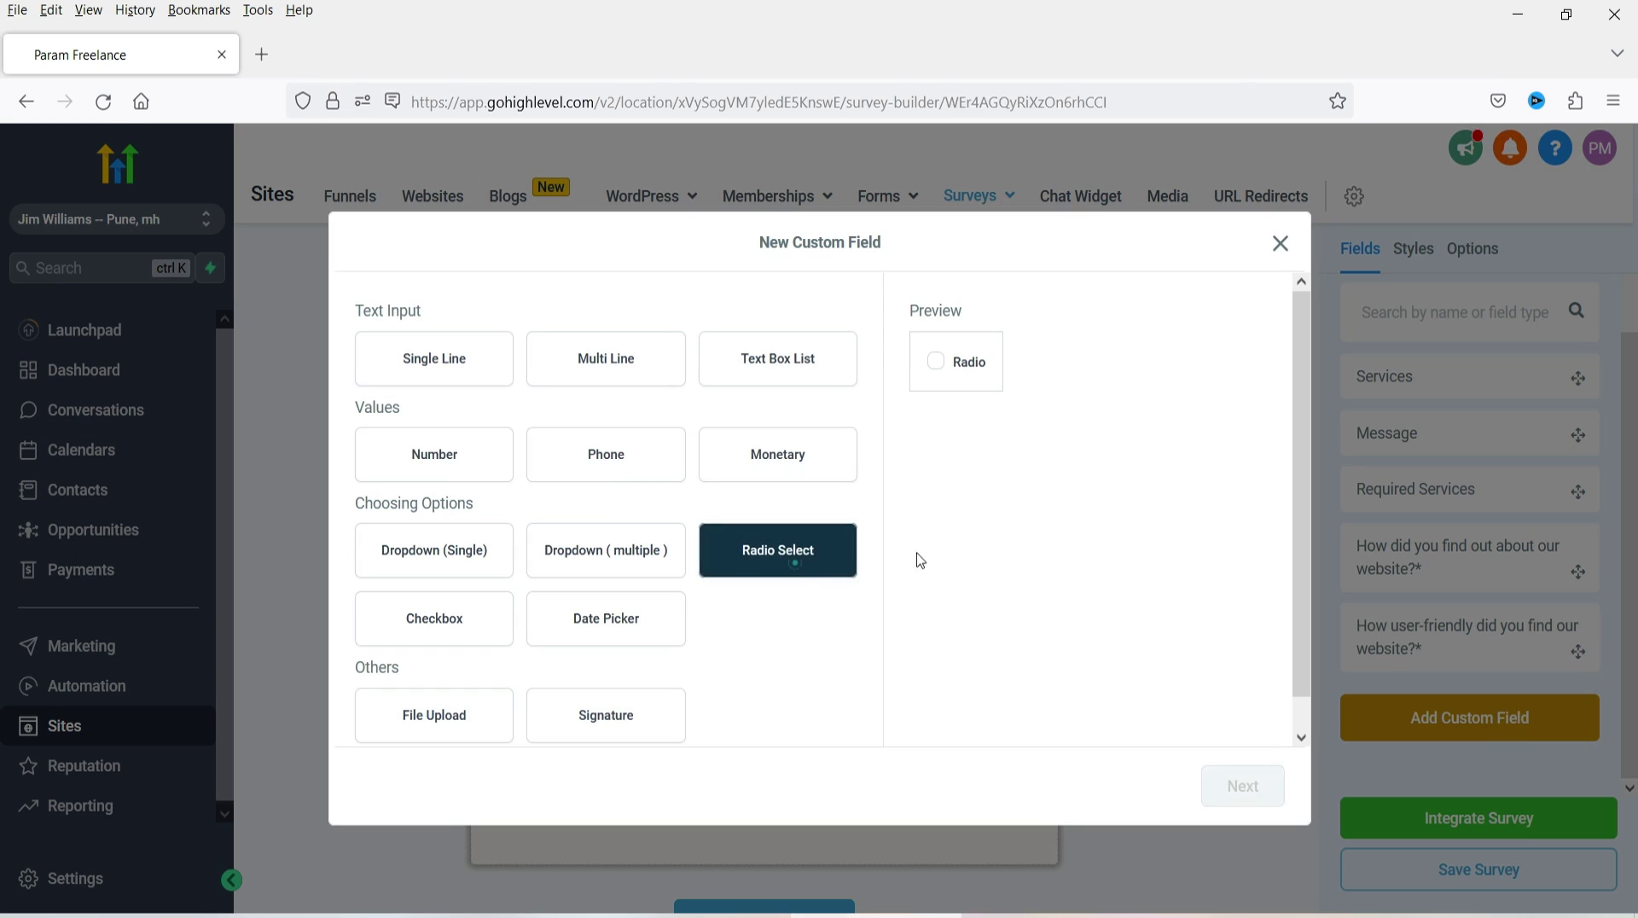
click(1277, 810)
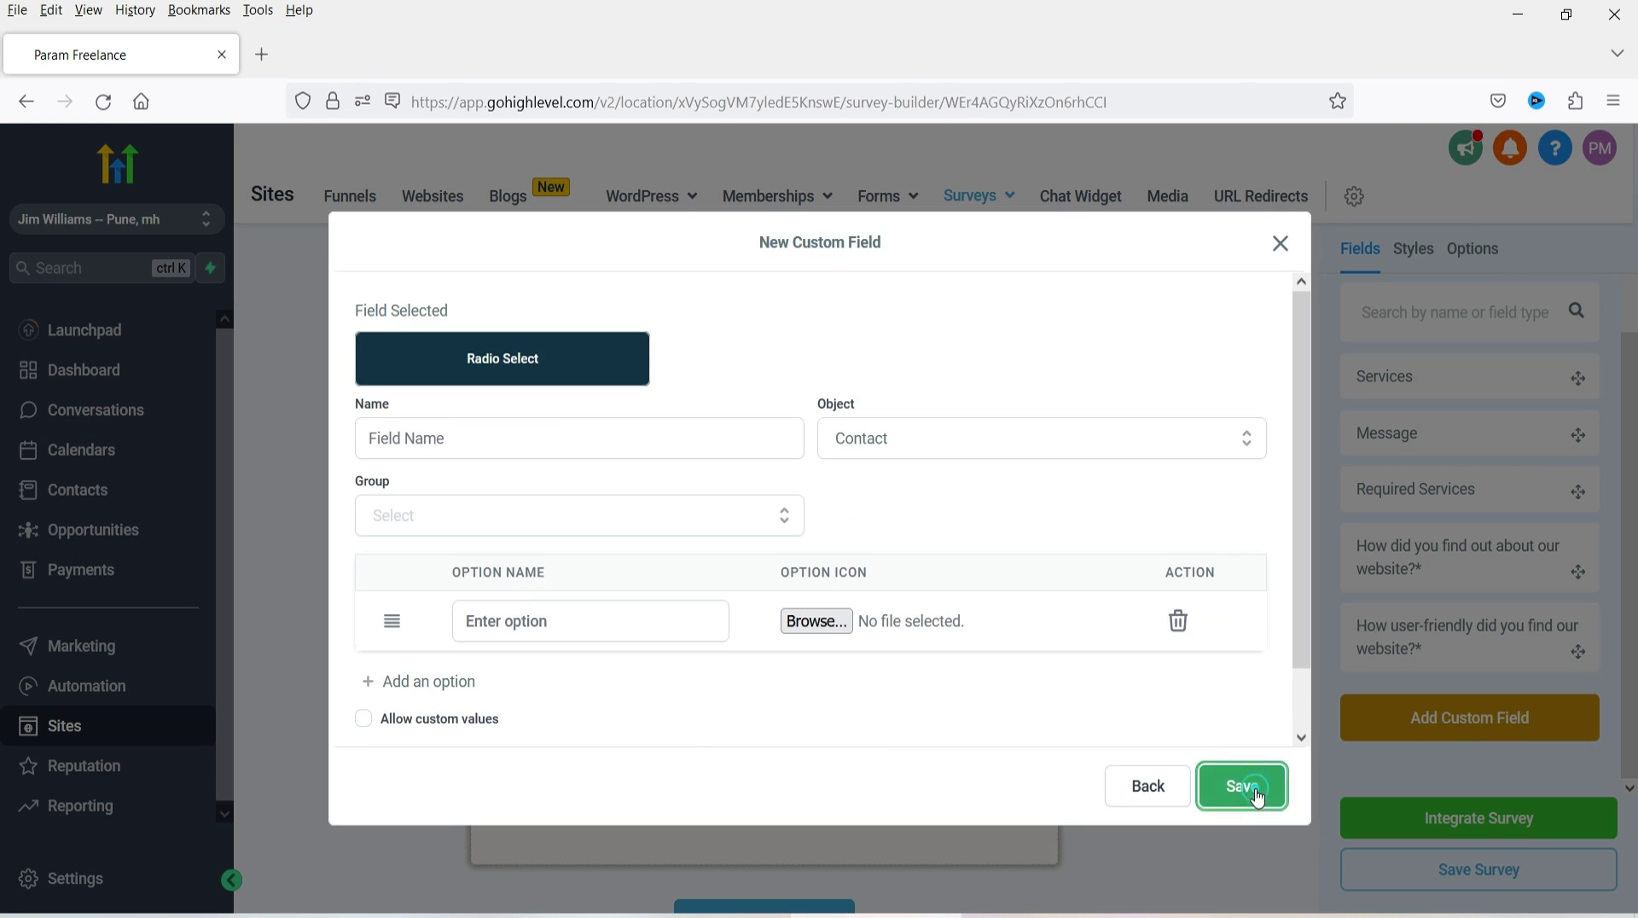
click(453, 435)
text(Did you enjoy visiting our website?)
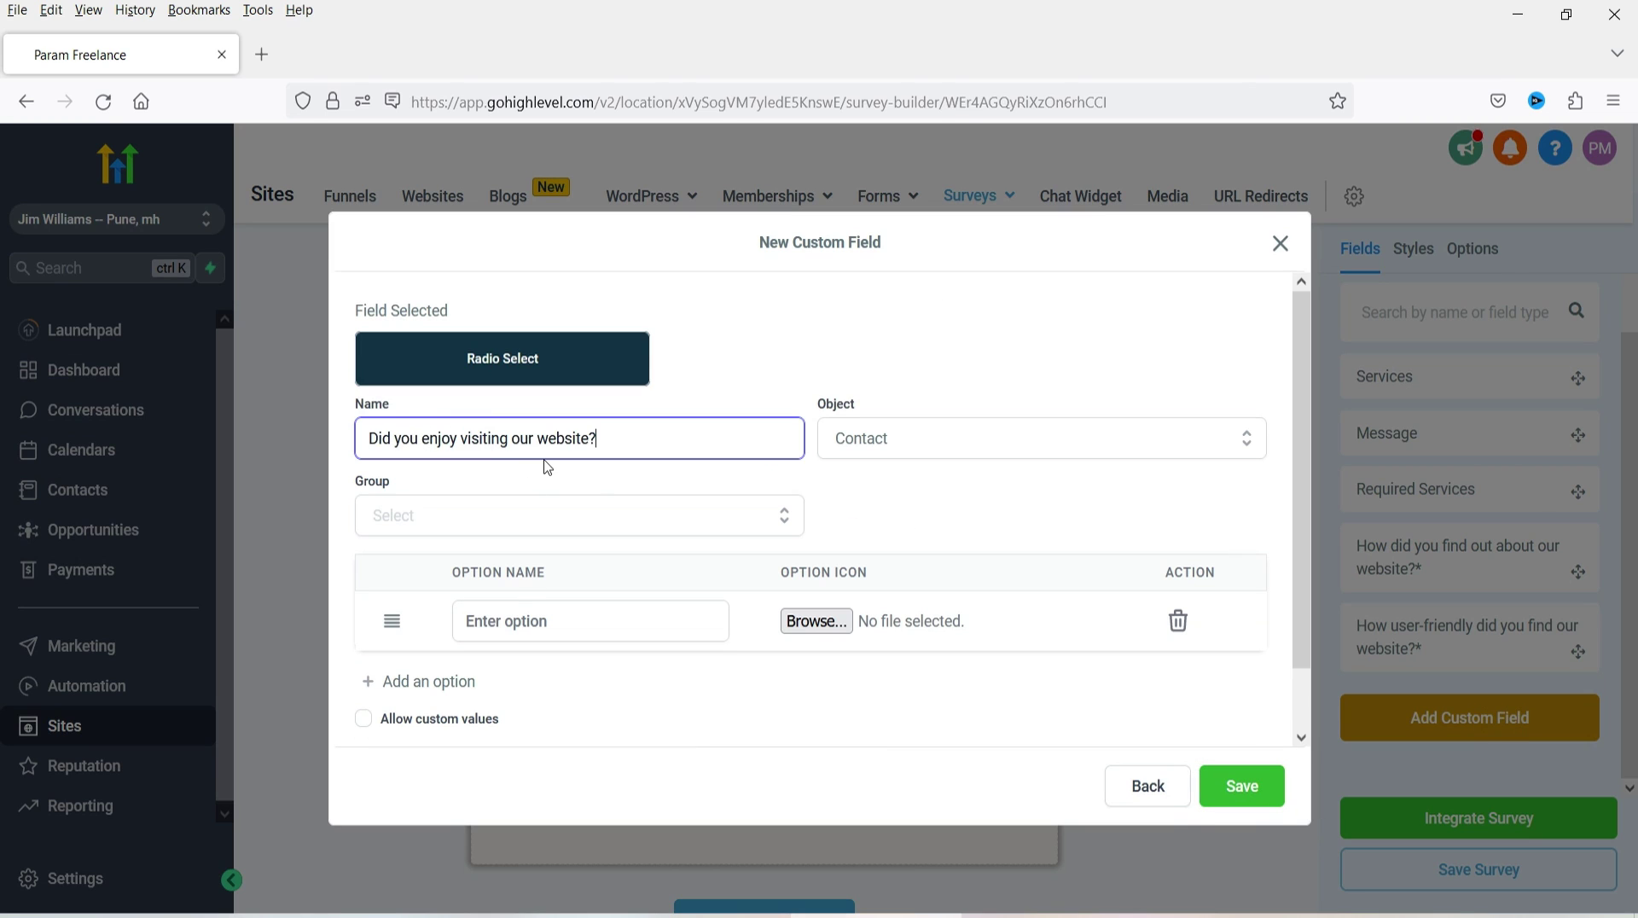
- Give the field Yes and No options in the General Info group, save it, and place it on Slide 3
scroll(646, 470, down, 1)
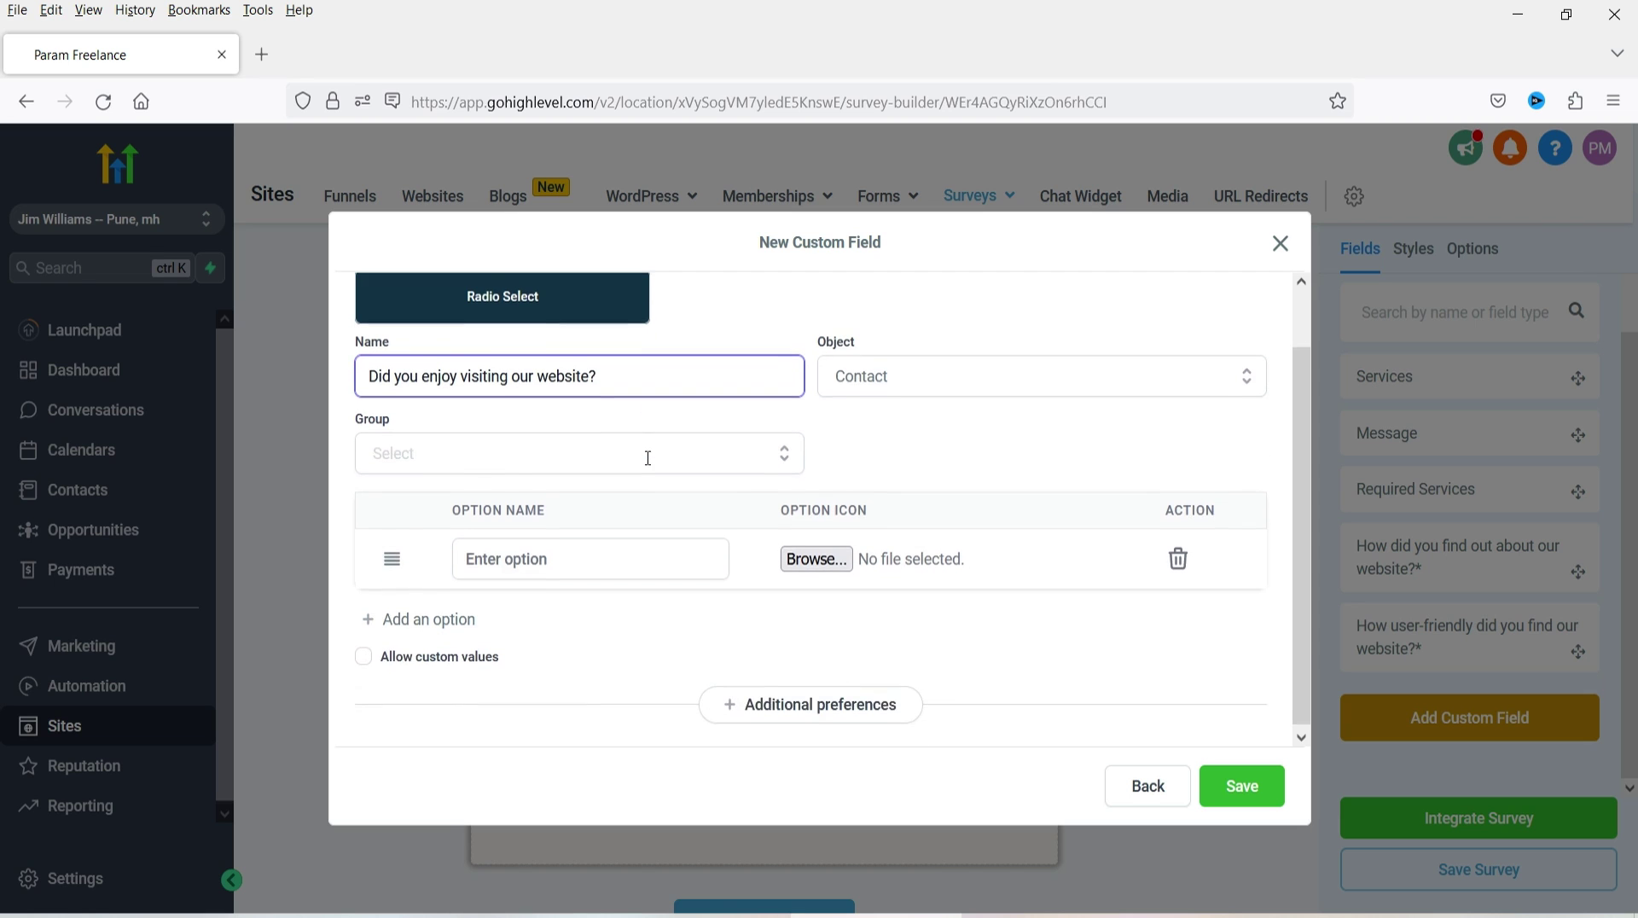
click(574, 556)
text(Ye)
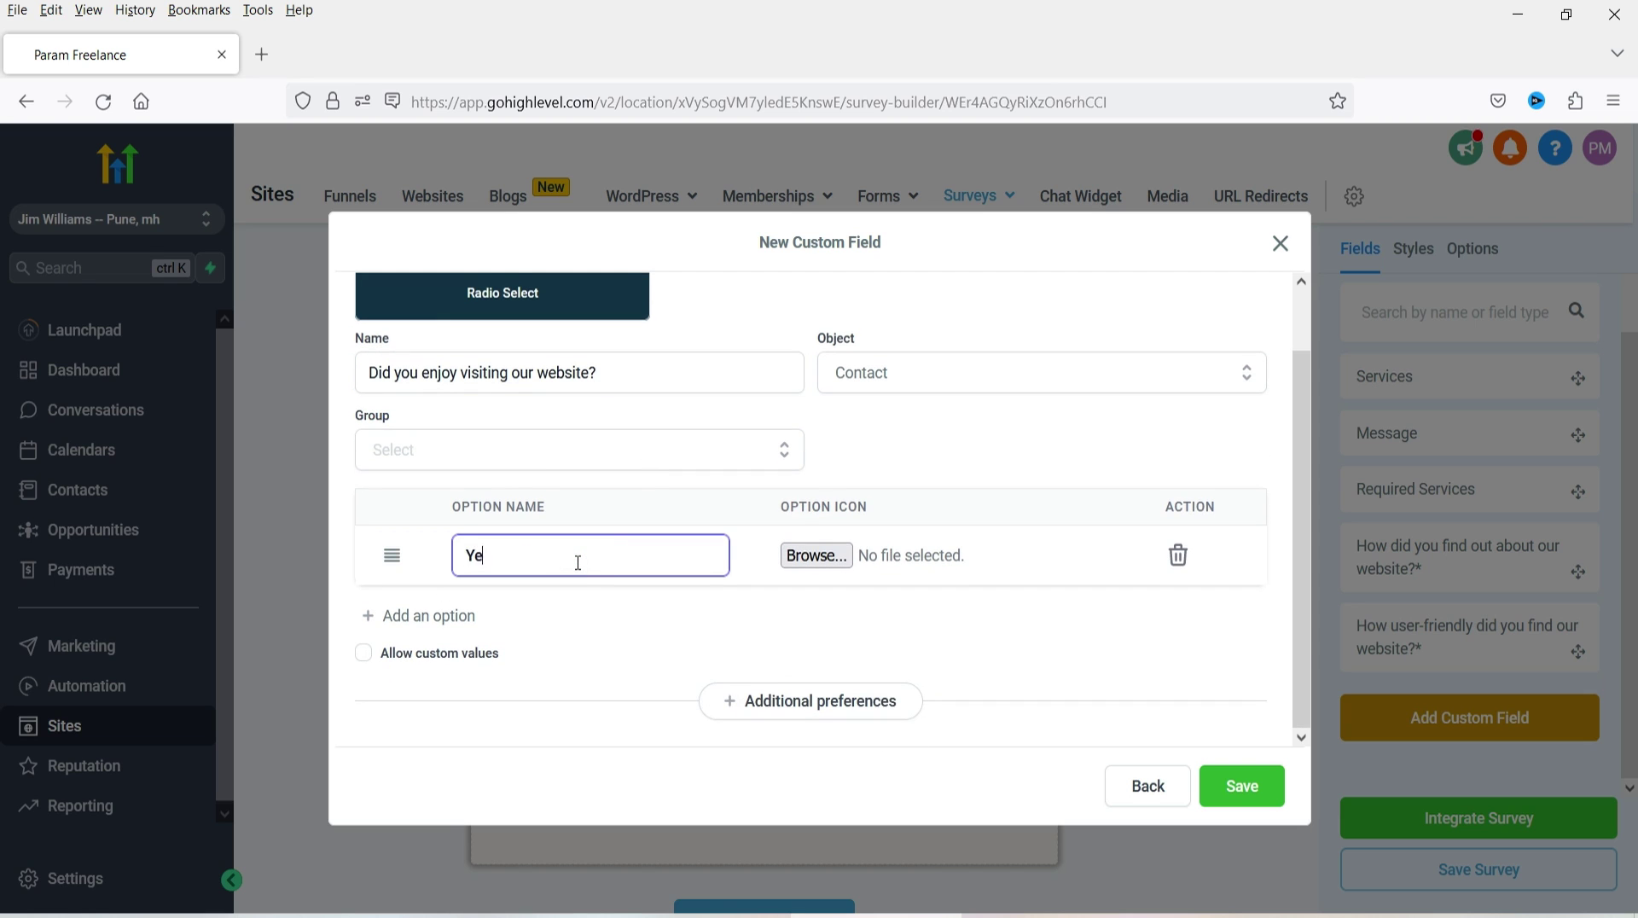
text(s)
click(452, 617)
click(539, 621)
text(No)
click(494, 452)
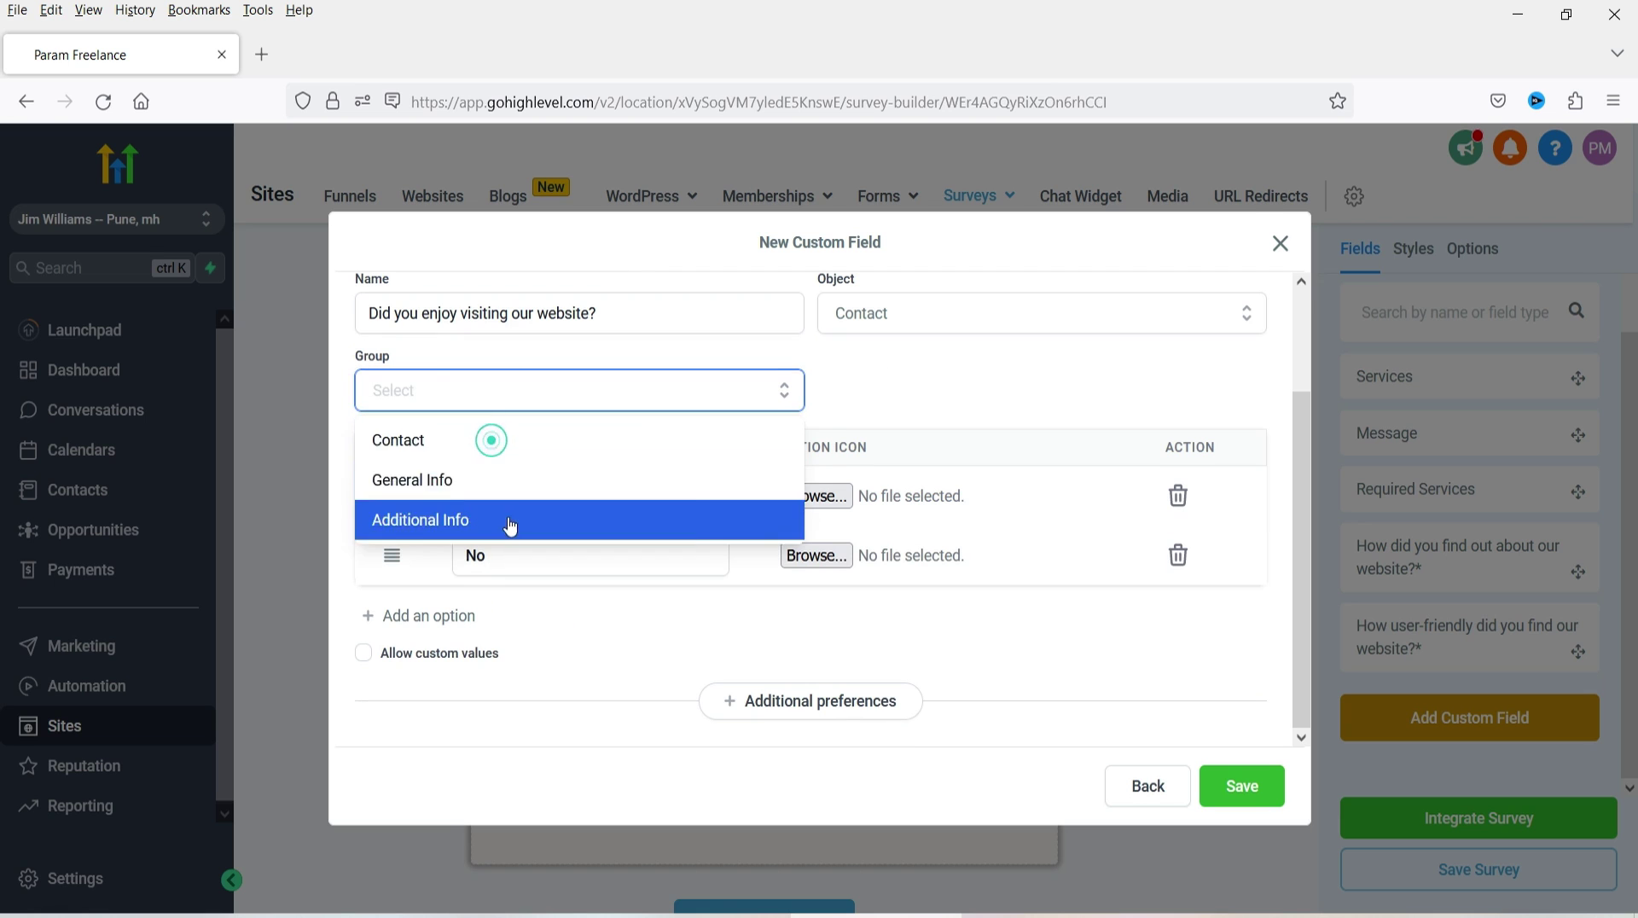
click(486, 478)
click(1261, 785)
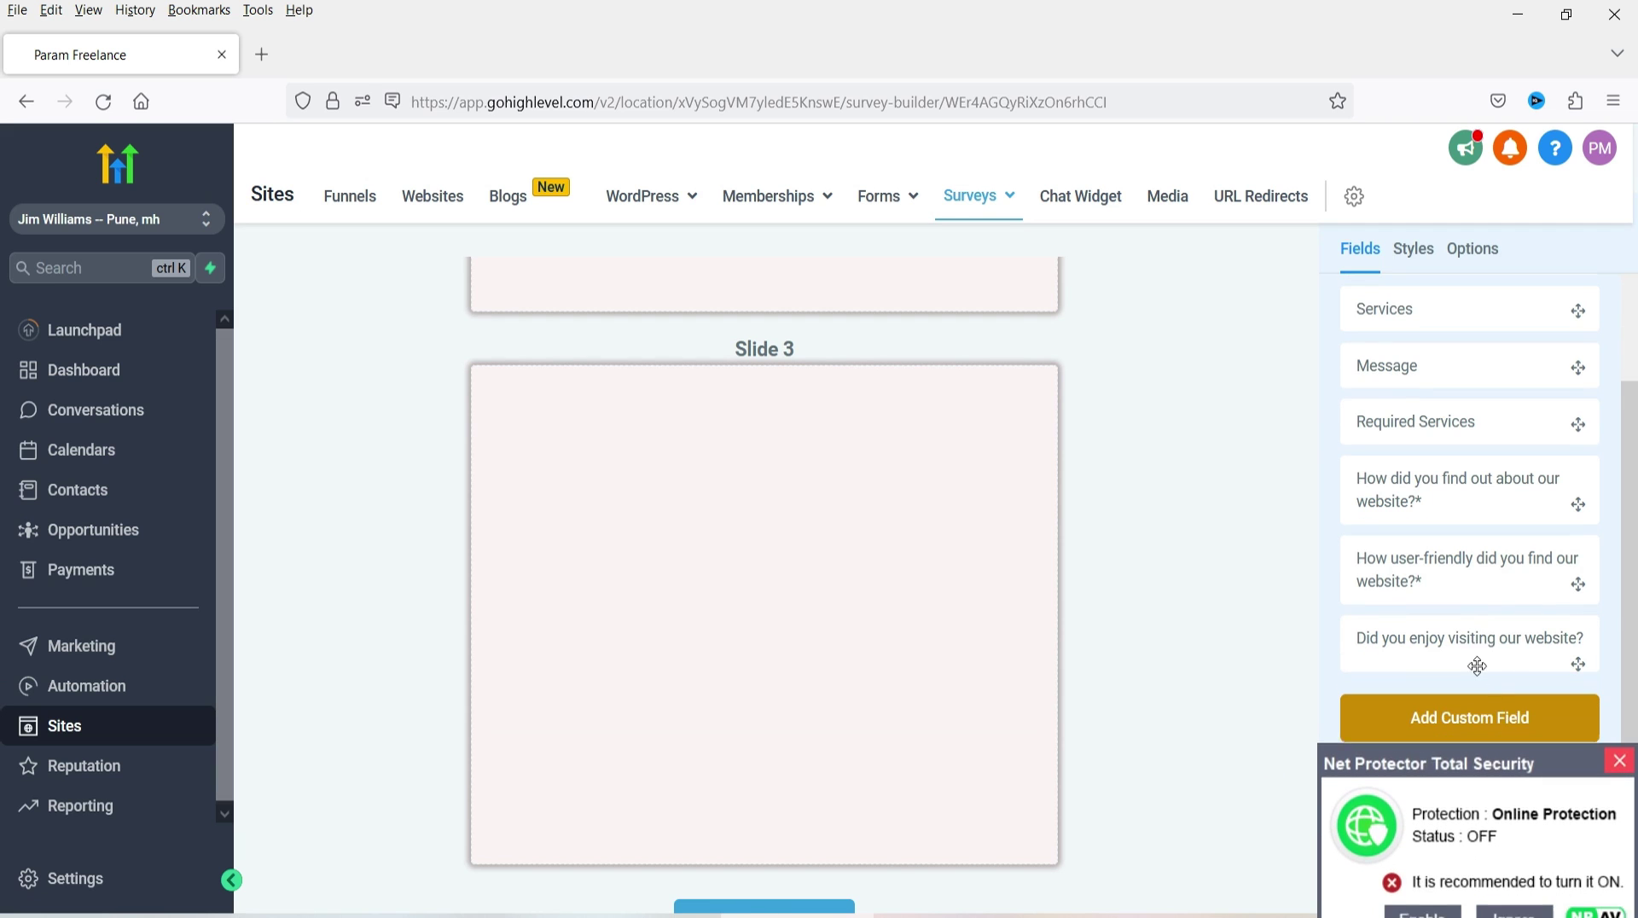
drag(1479, 642, 719, 448)
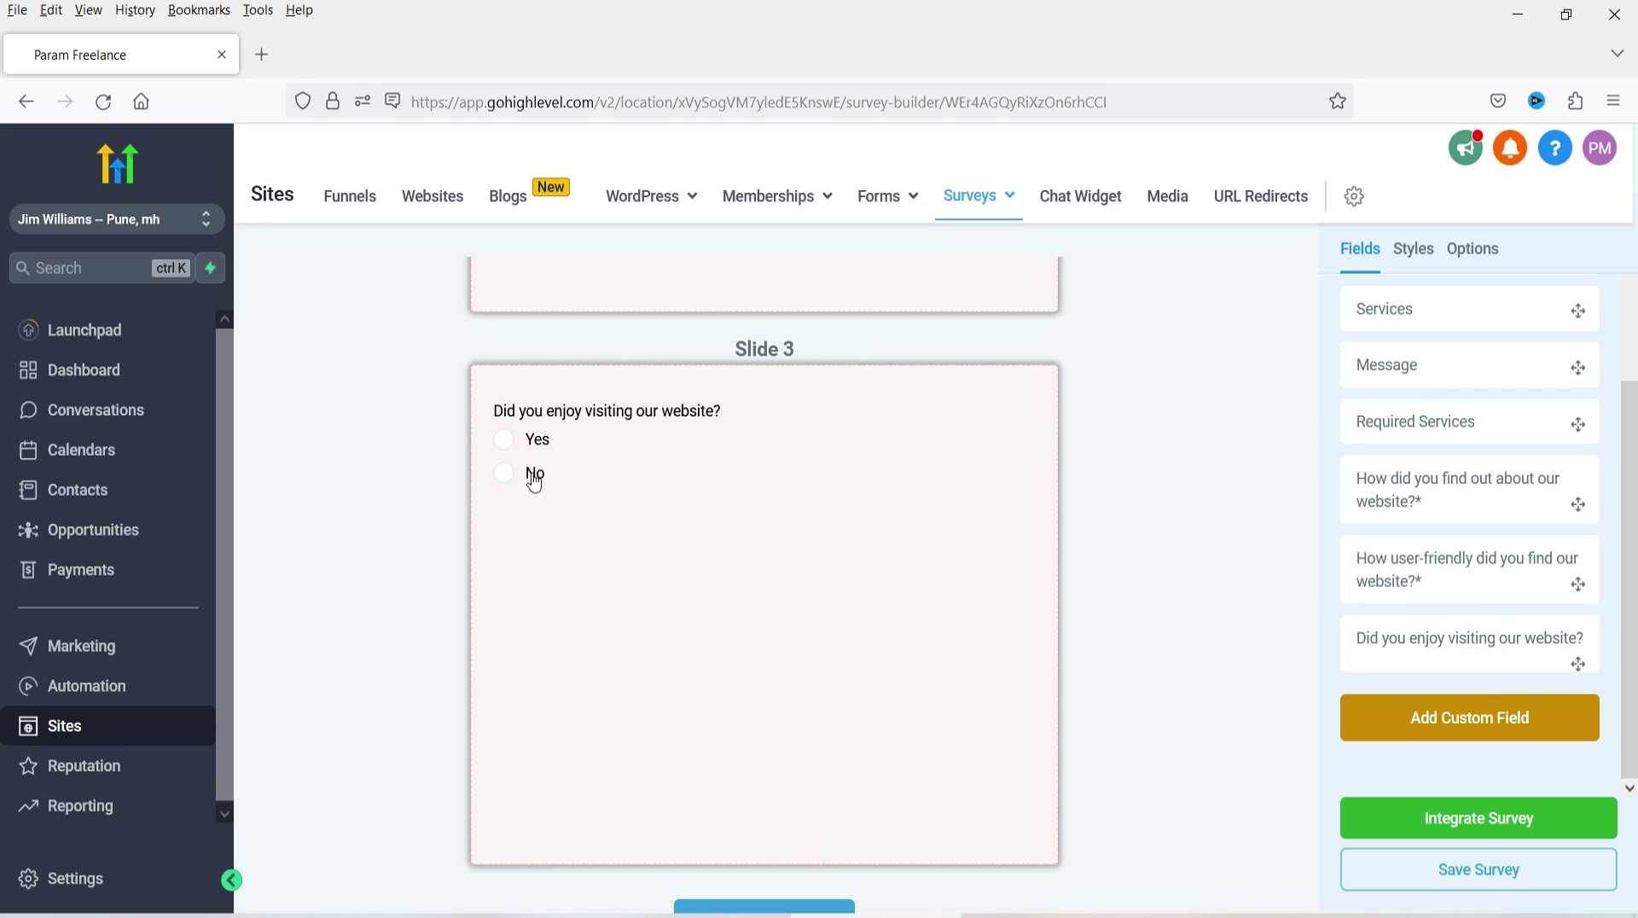
scroll(943, 472, down, 2)
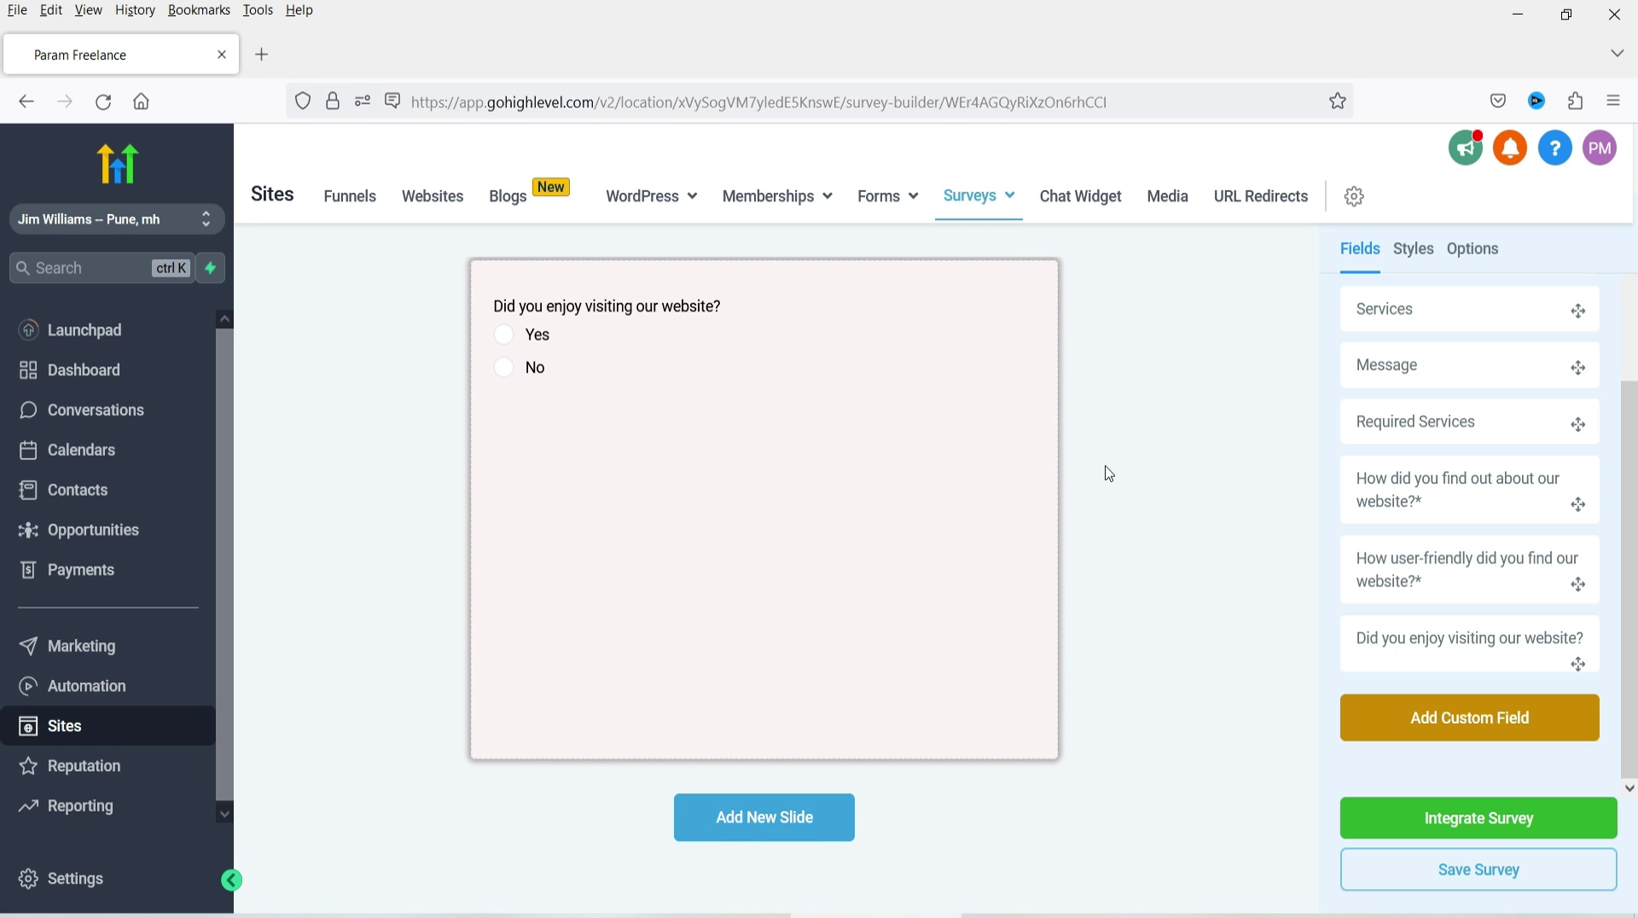
- Add Slides 4 and 5 to the survey
click(762, 818)
scroll(863, 637, down, 5)
scroll(947, 629, up, 4)
scroll(896, 566, down, 5)
scroll(896, 567, up, 6)
scroll(900, 564, down, 6)
scroll(896, 564, down, 1)
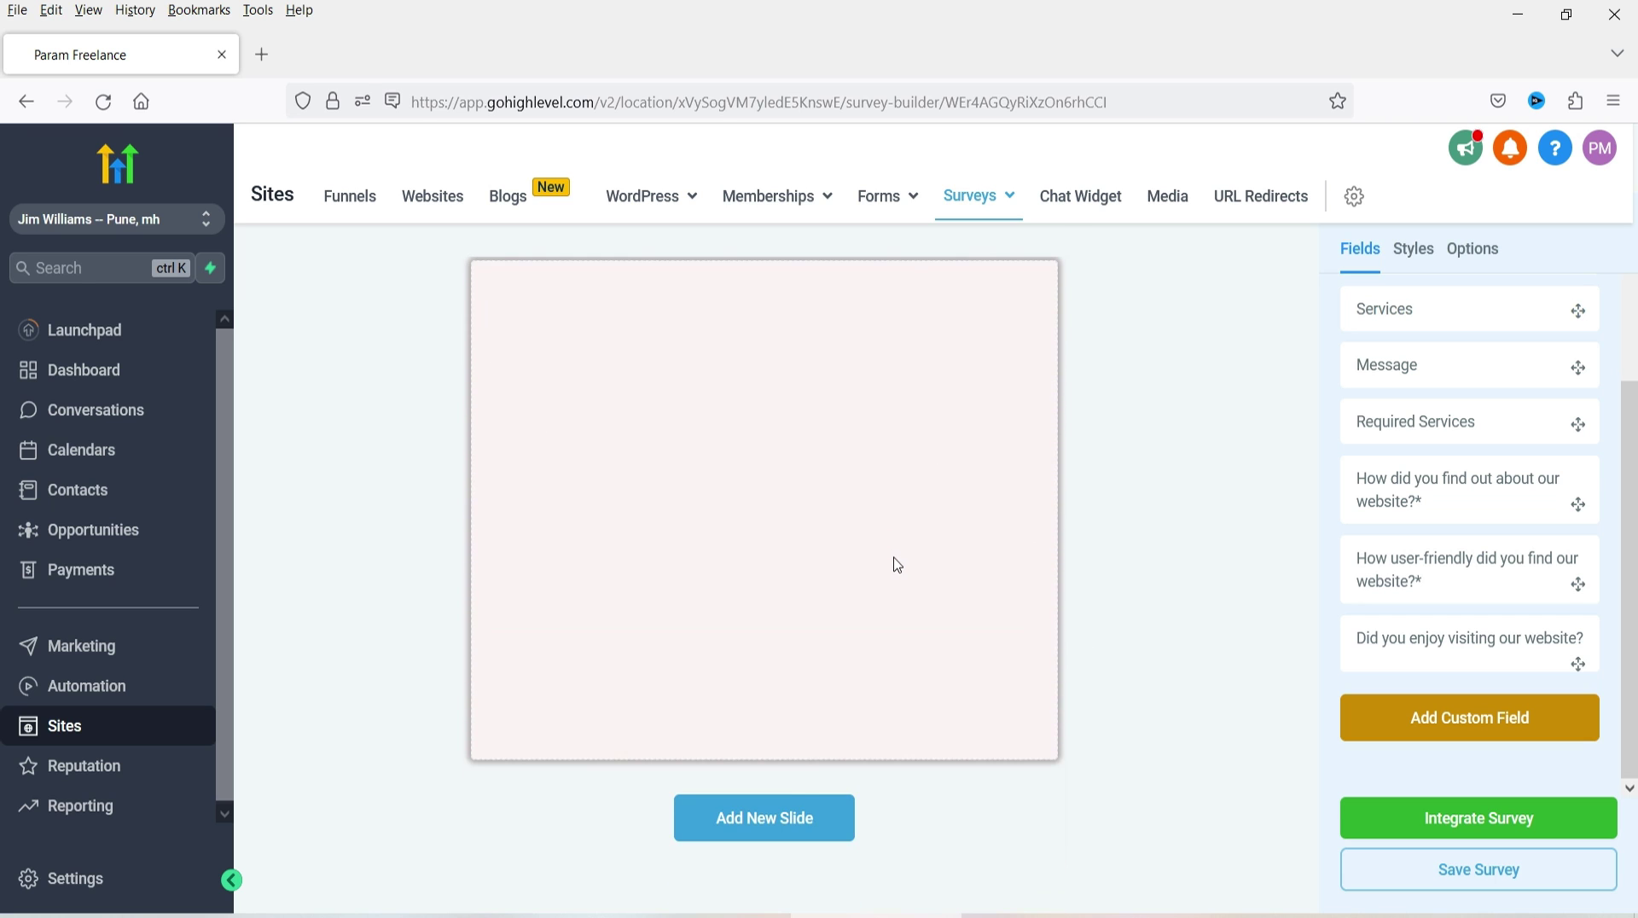
click(790, 811)
scroll(1178, 645, up, 4)
scroll(1177, 646, up, 4)
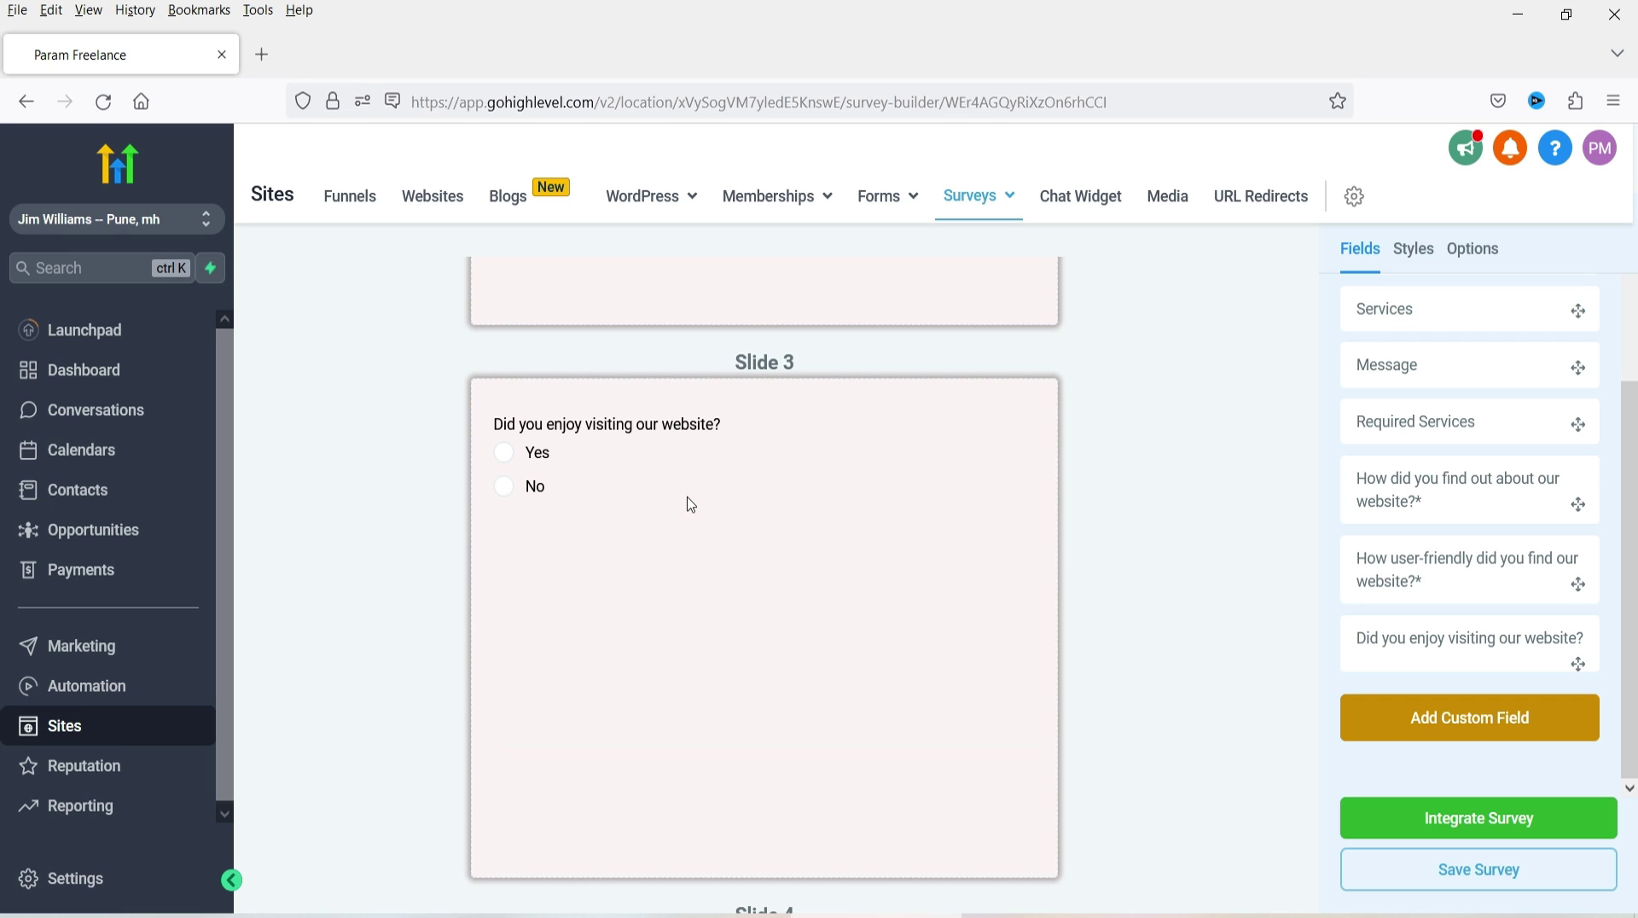
scroll(691, 503, down, 4)
scroll(844, 665, up, 3)
scroll(811, 563, down, 5)
scroll(983, 707, up, 5)
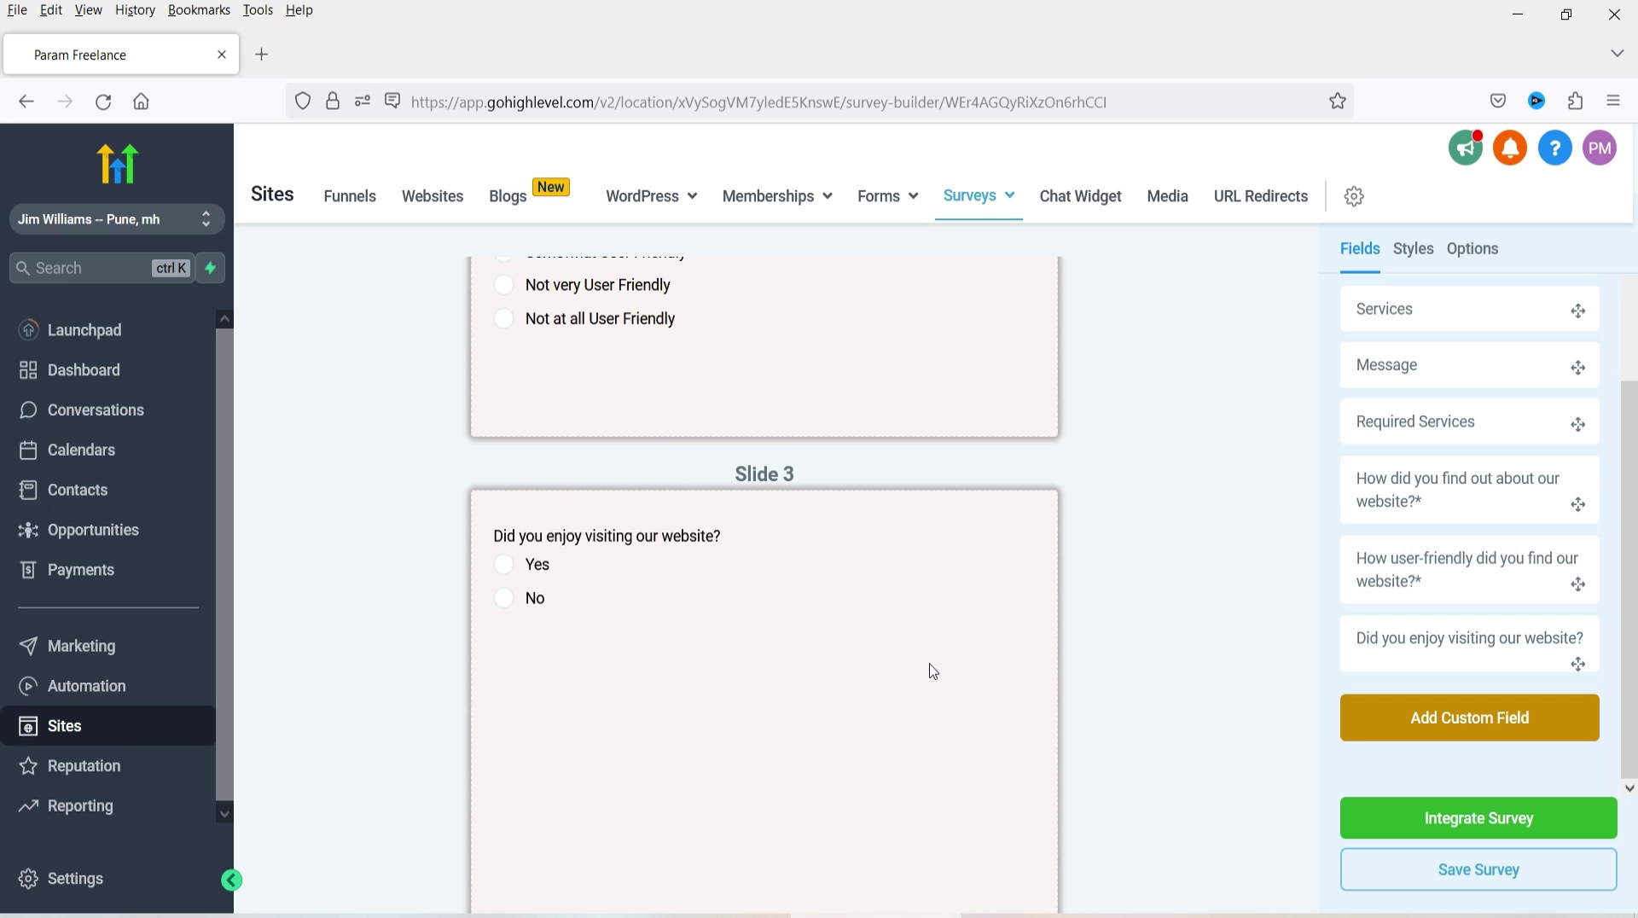
- In the Slide 3 question's logic, route Yes to P4 - Slide 4 and No to P5 - Slide 5
click(575, 573)
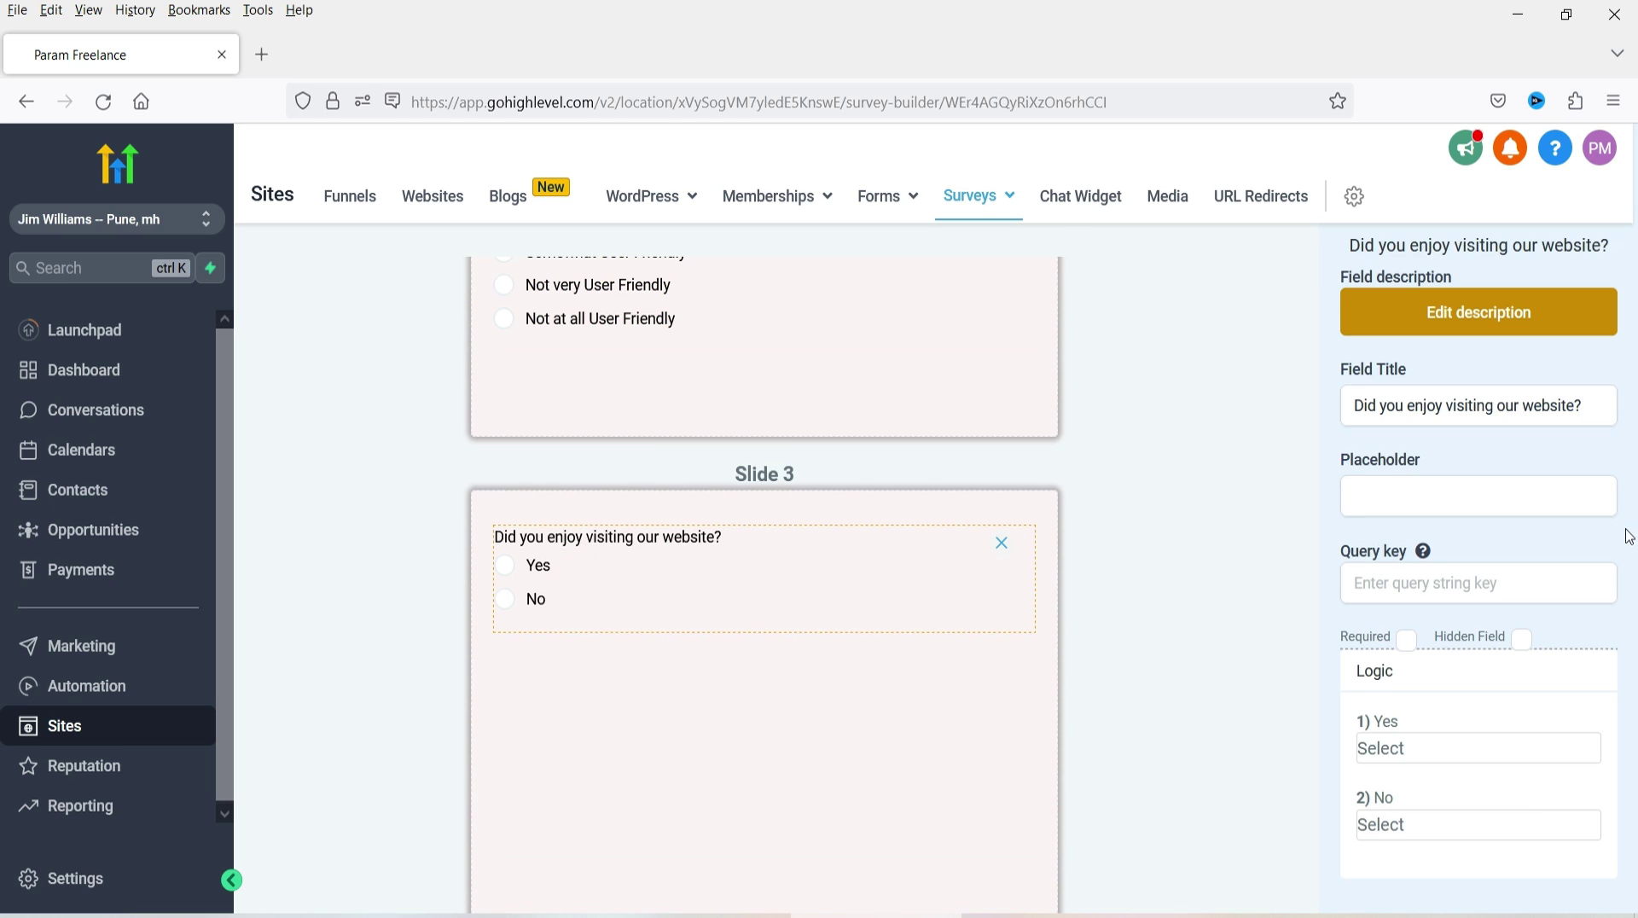
scroll(1239, 678, down, 4)
scroll(1236, 669, up, 6)
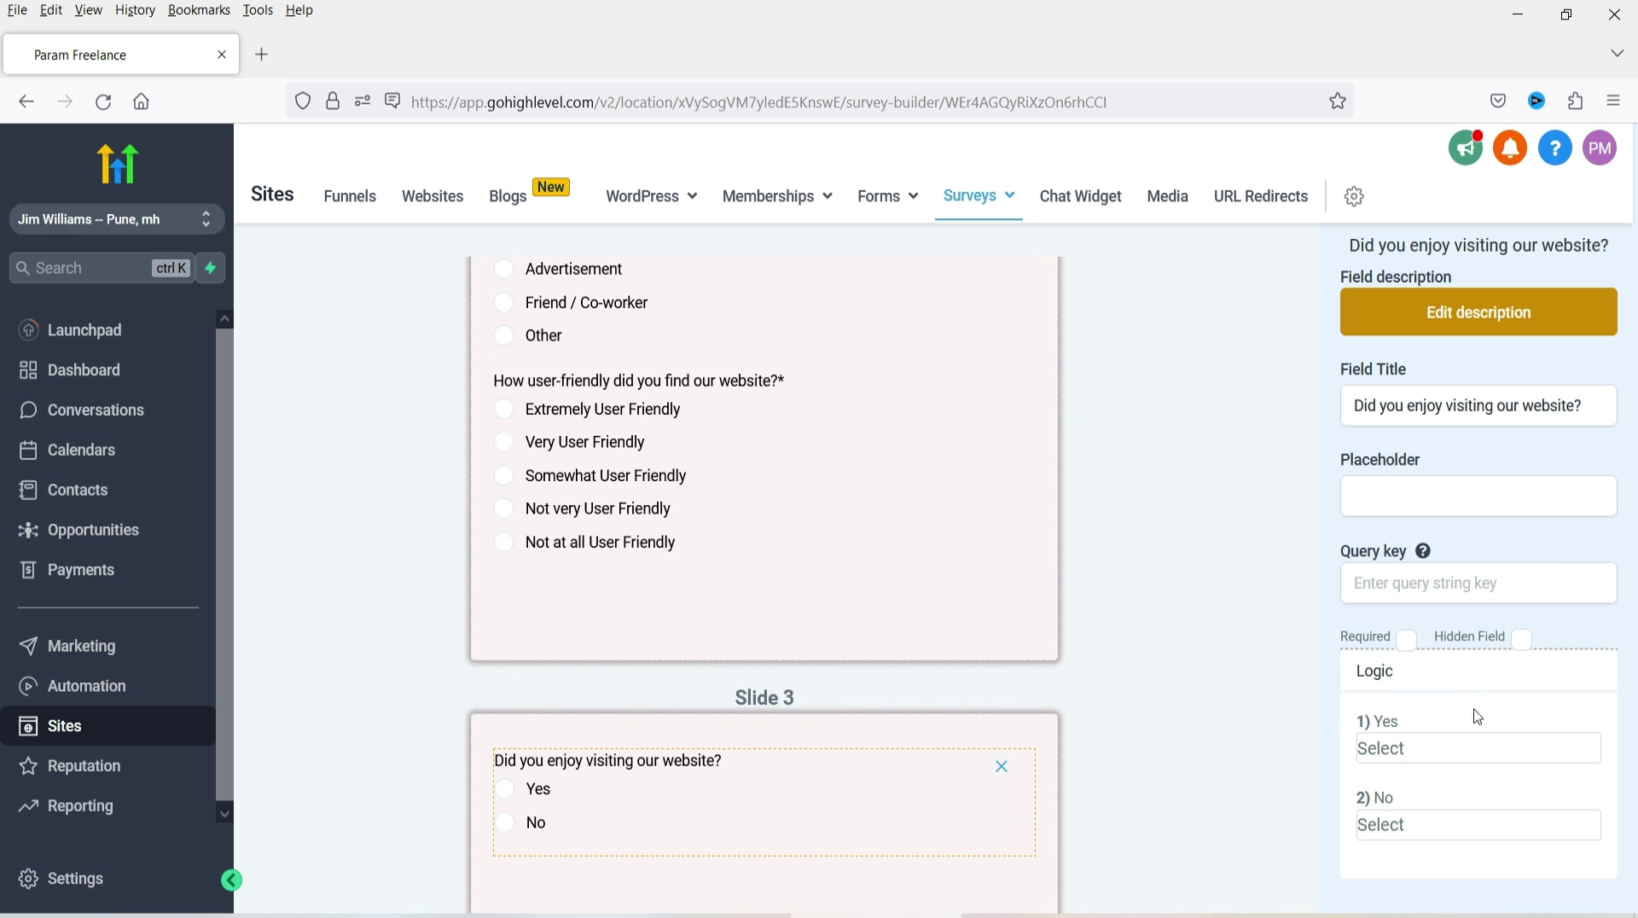
click(1401, 751)
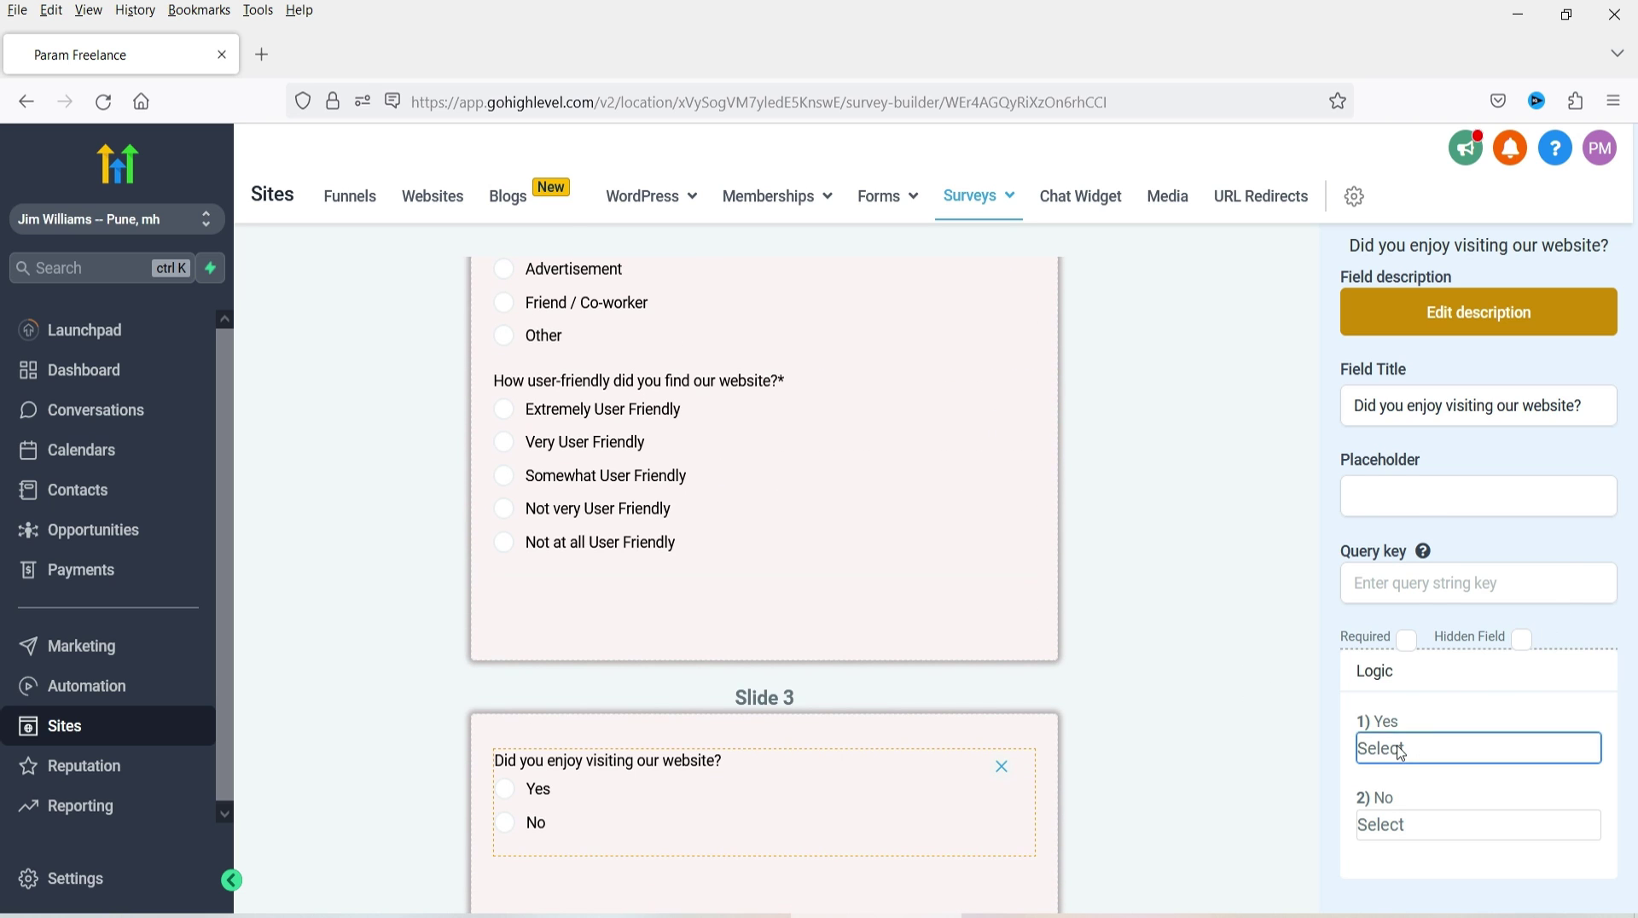
click(1453, 616)
click(1421, 826)
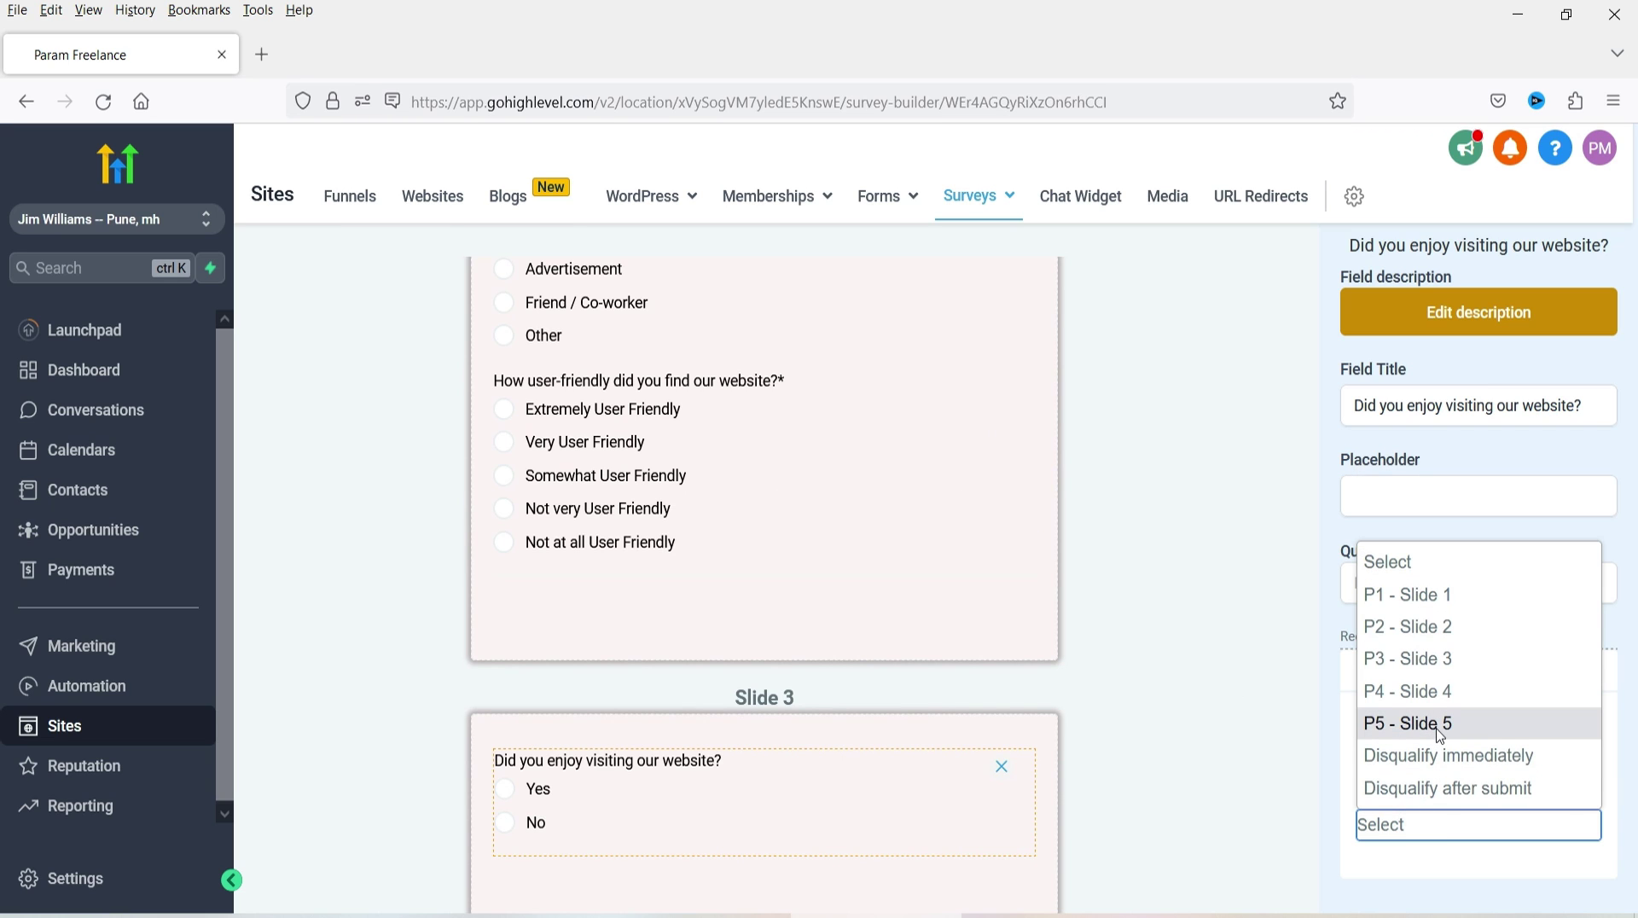
click(1440, 725)
click(1497, 832)
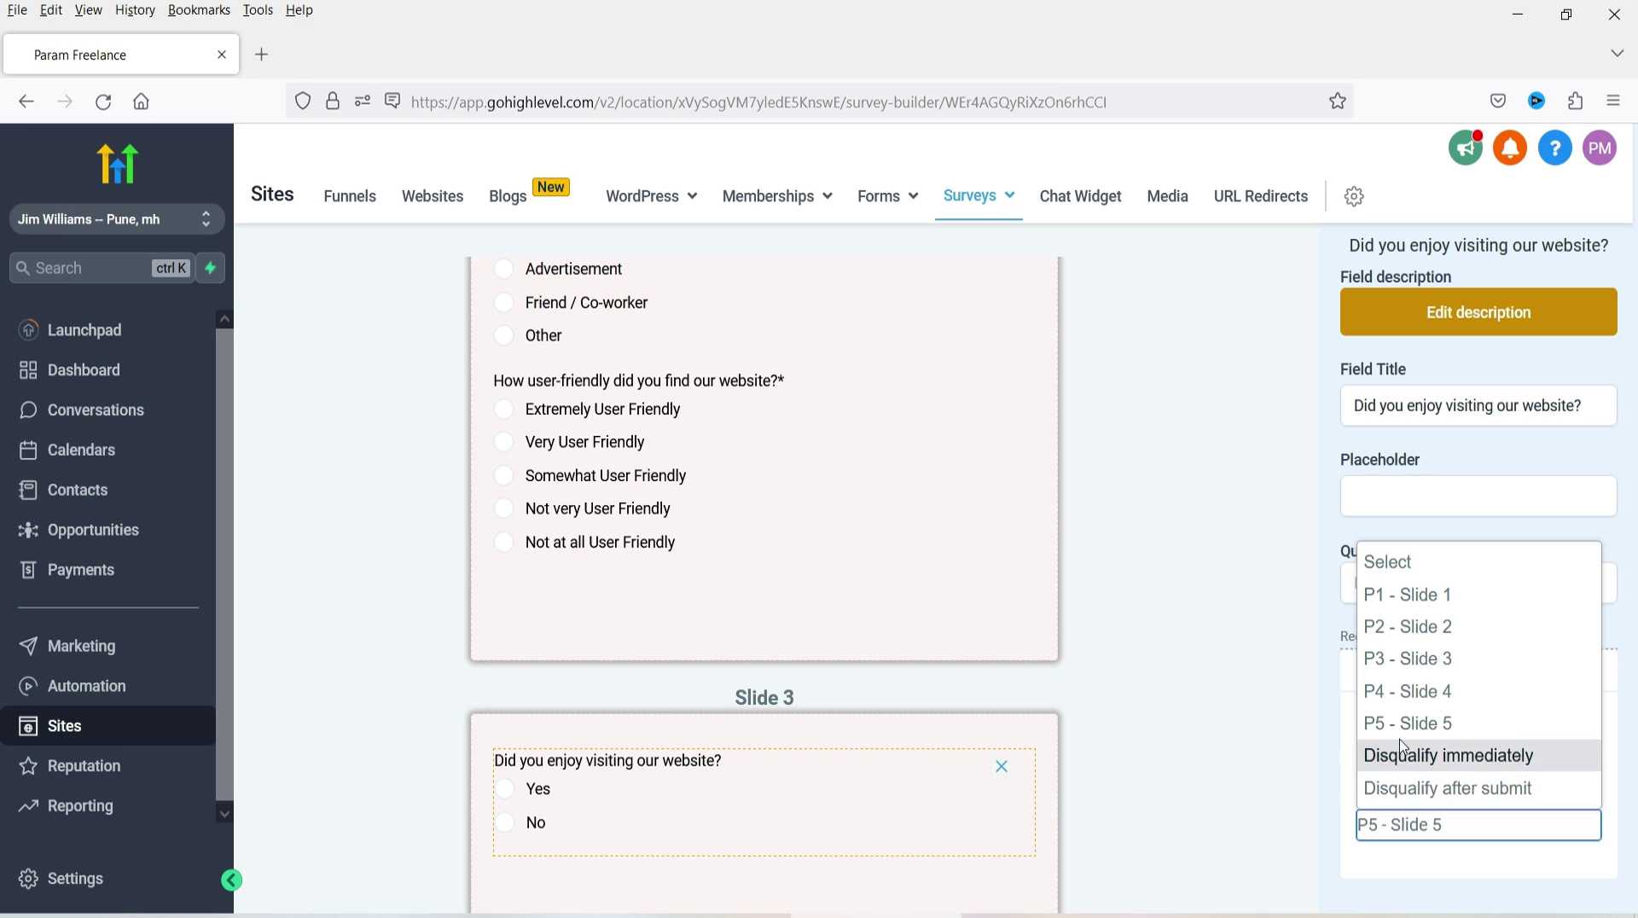
click(1220, 759)
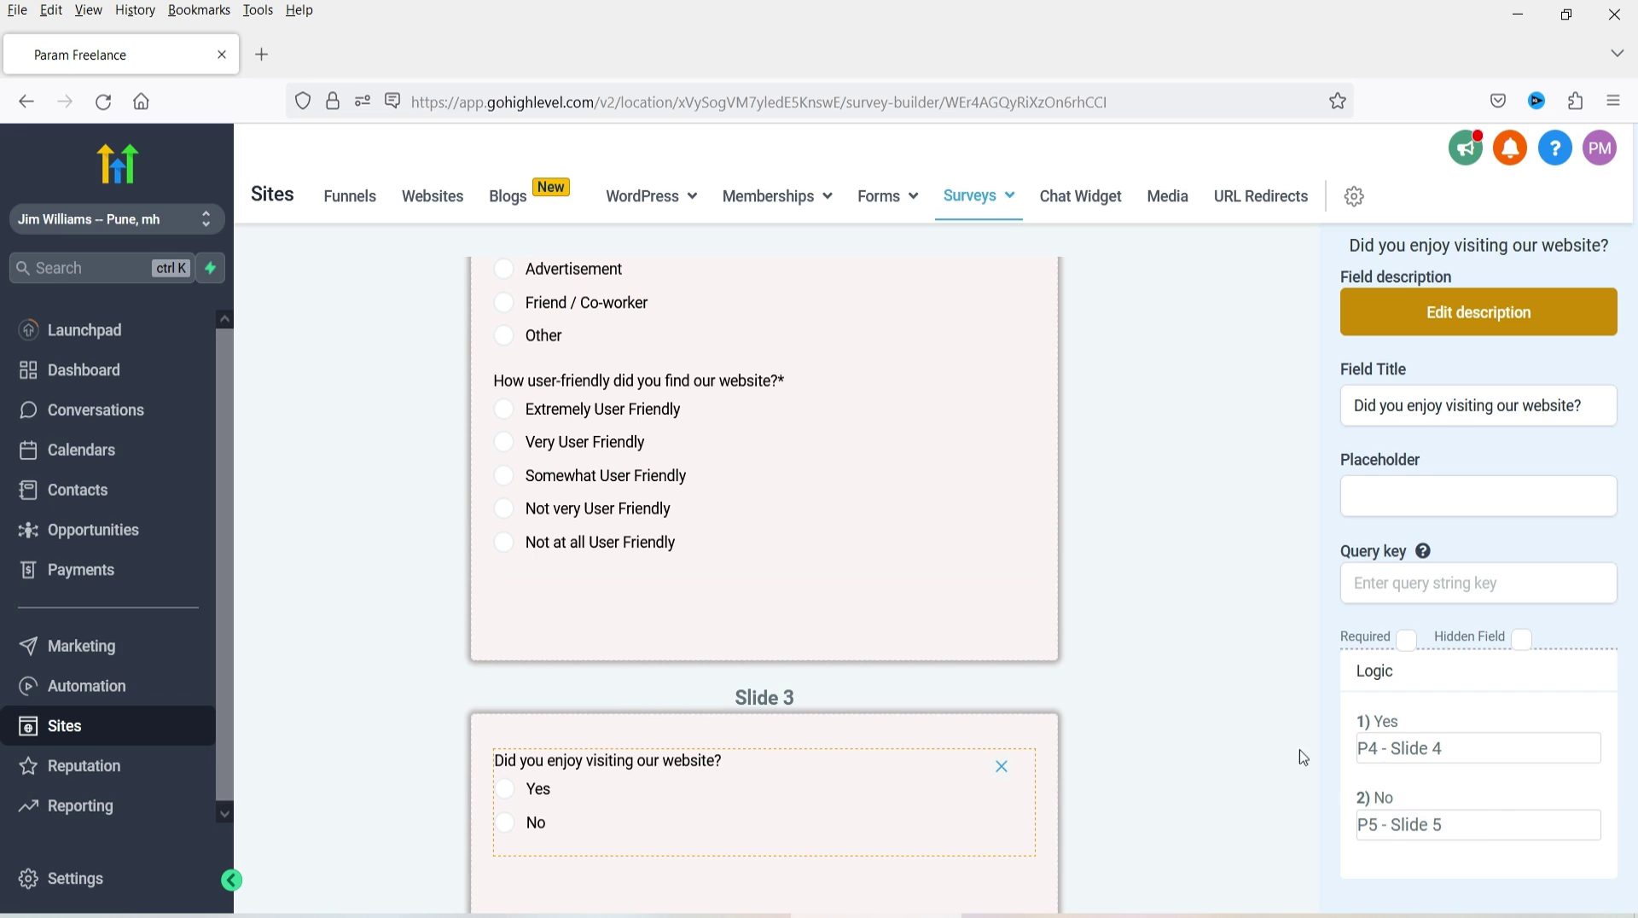
scroll(1197, 691, down, 4)
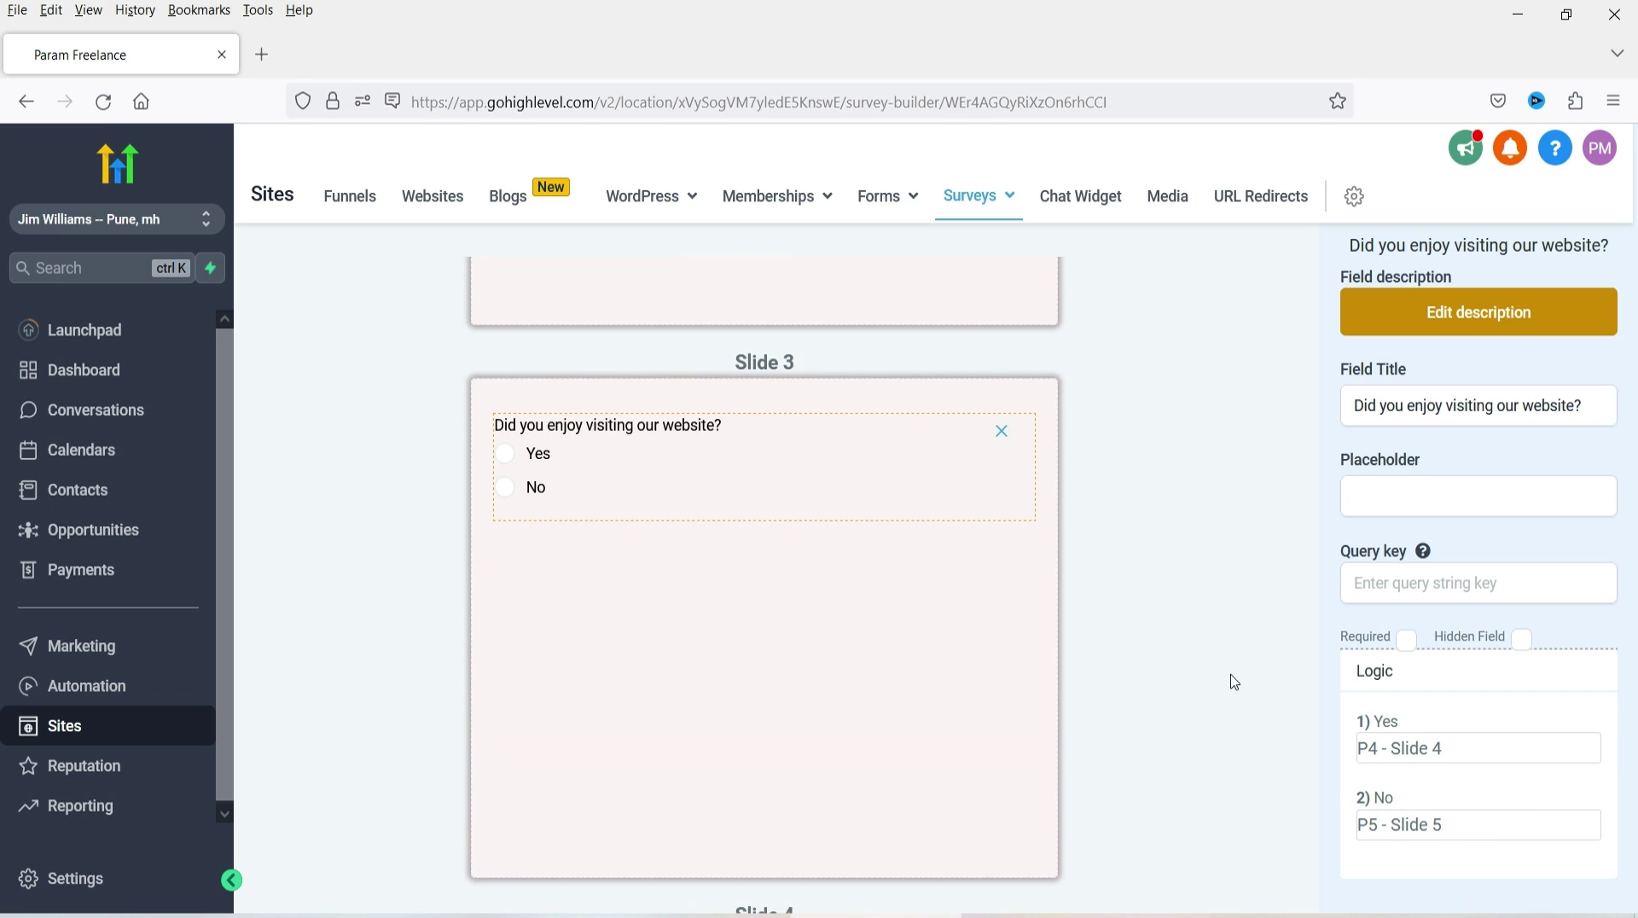
scroll(1235, 683, down, 6)
- Add a Text block to Slide 4 reading 'Good to know that you liked visiting our website.'
click(833, 580)
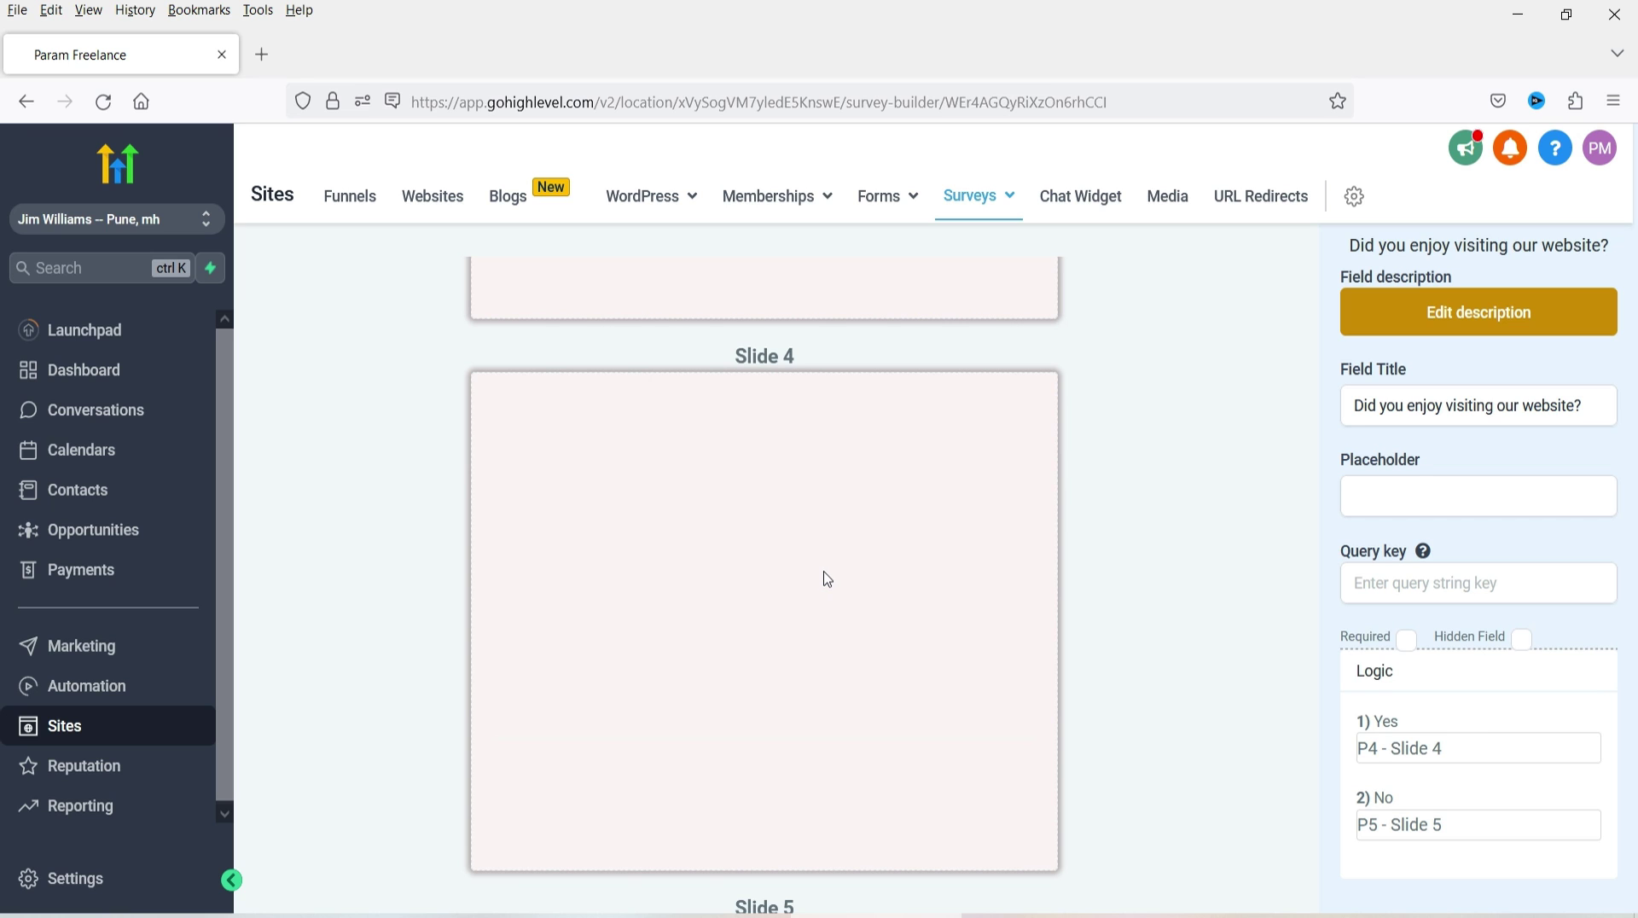
click(586, 469)
click(1244, 326)
click(1361, 314)
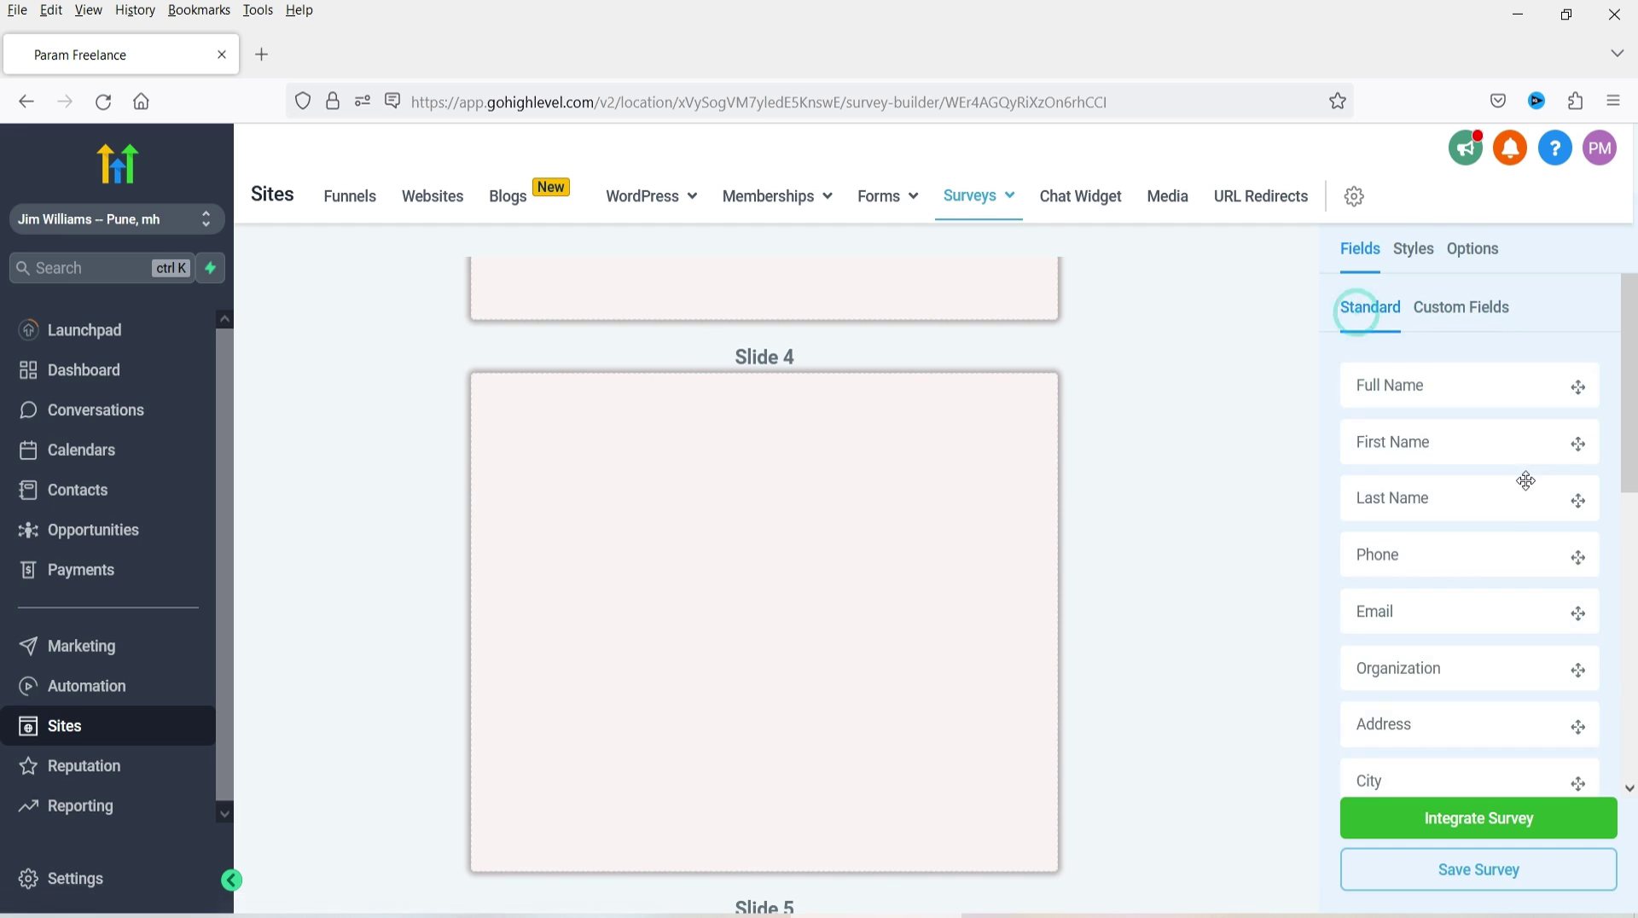
scroll(1504, 524, down, 6)
scroll(1504, 525, down, 1)
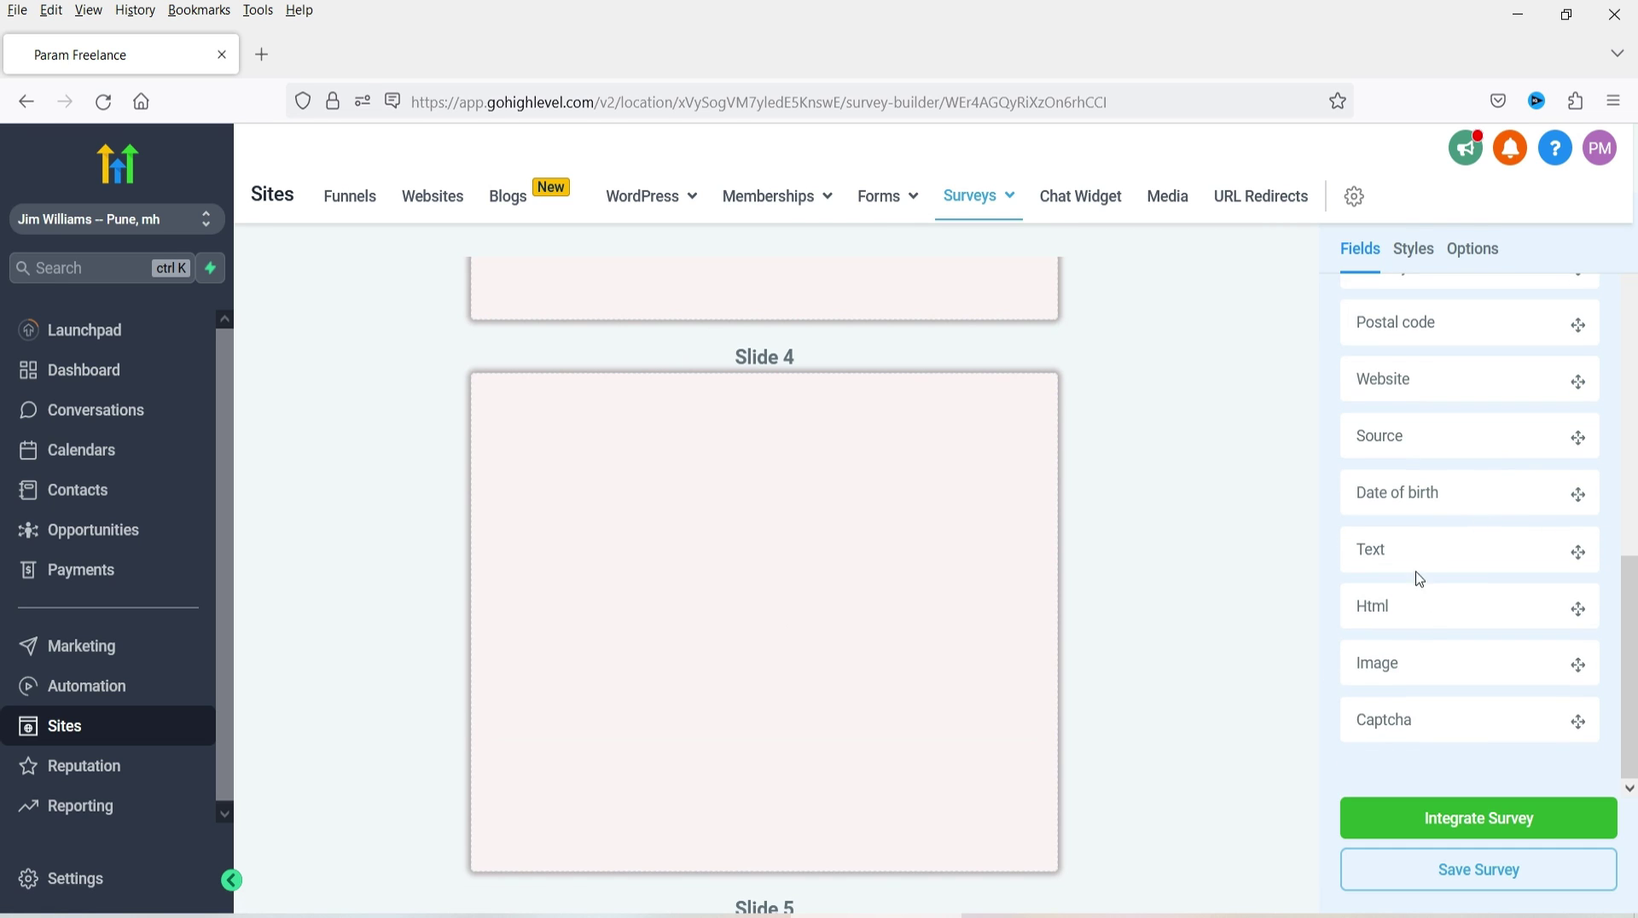
drag(1414, 553, 797, 548)
double_click(1382, 352)
text(Good to know that you liked visiting our website.)
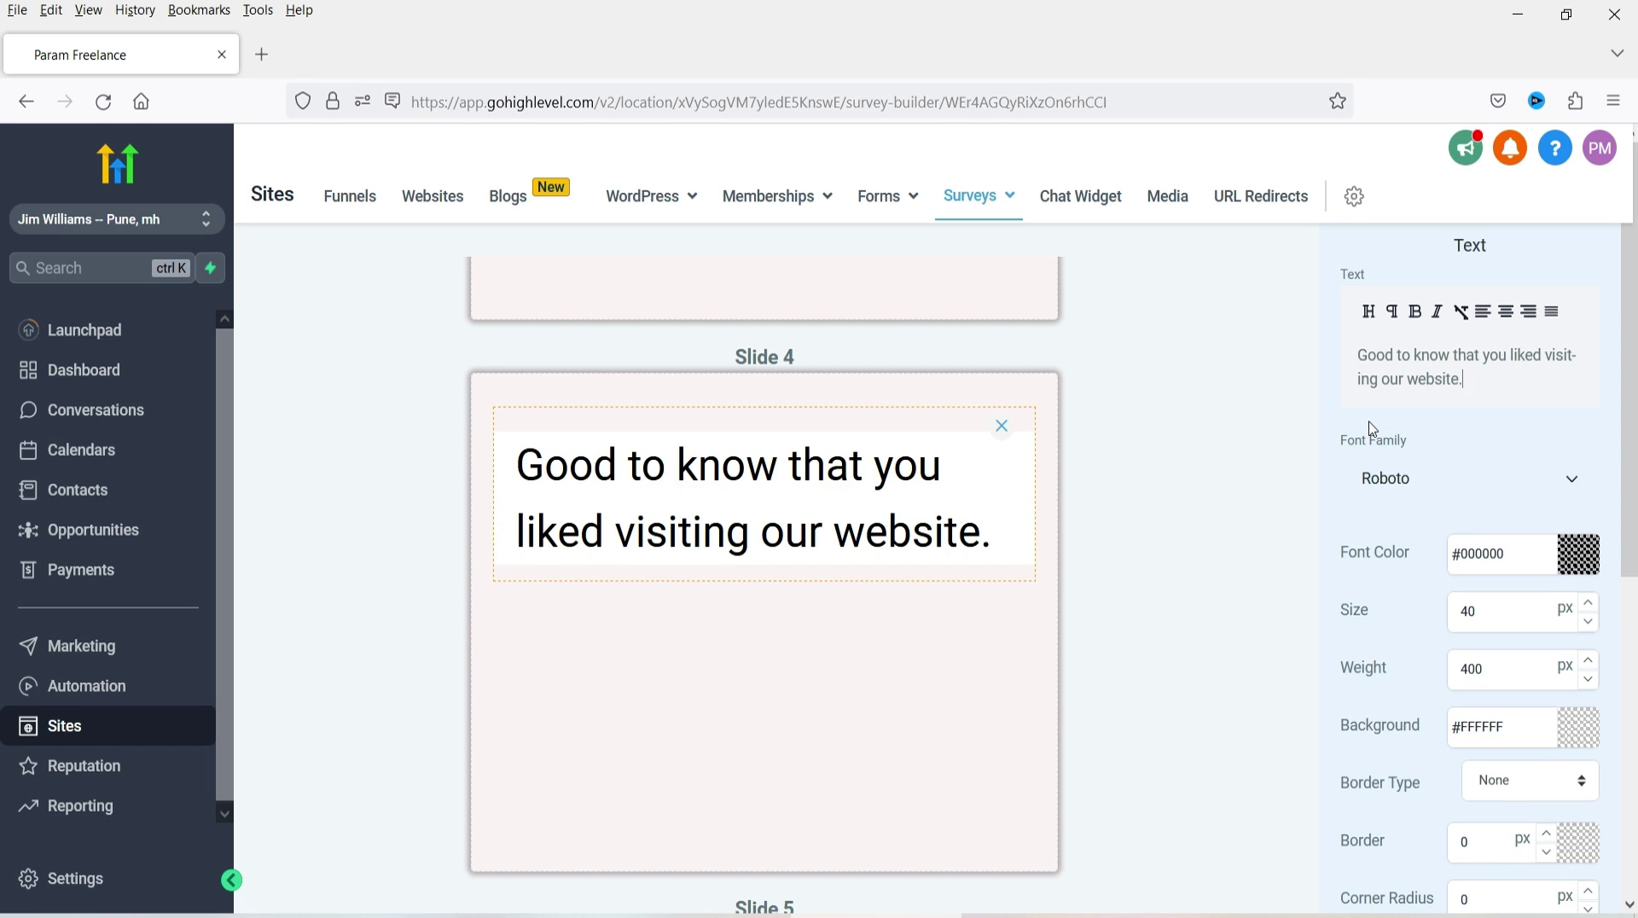
- Centre the Slide 4 message and set its text size to 20
click(1506, 312)
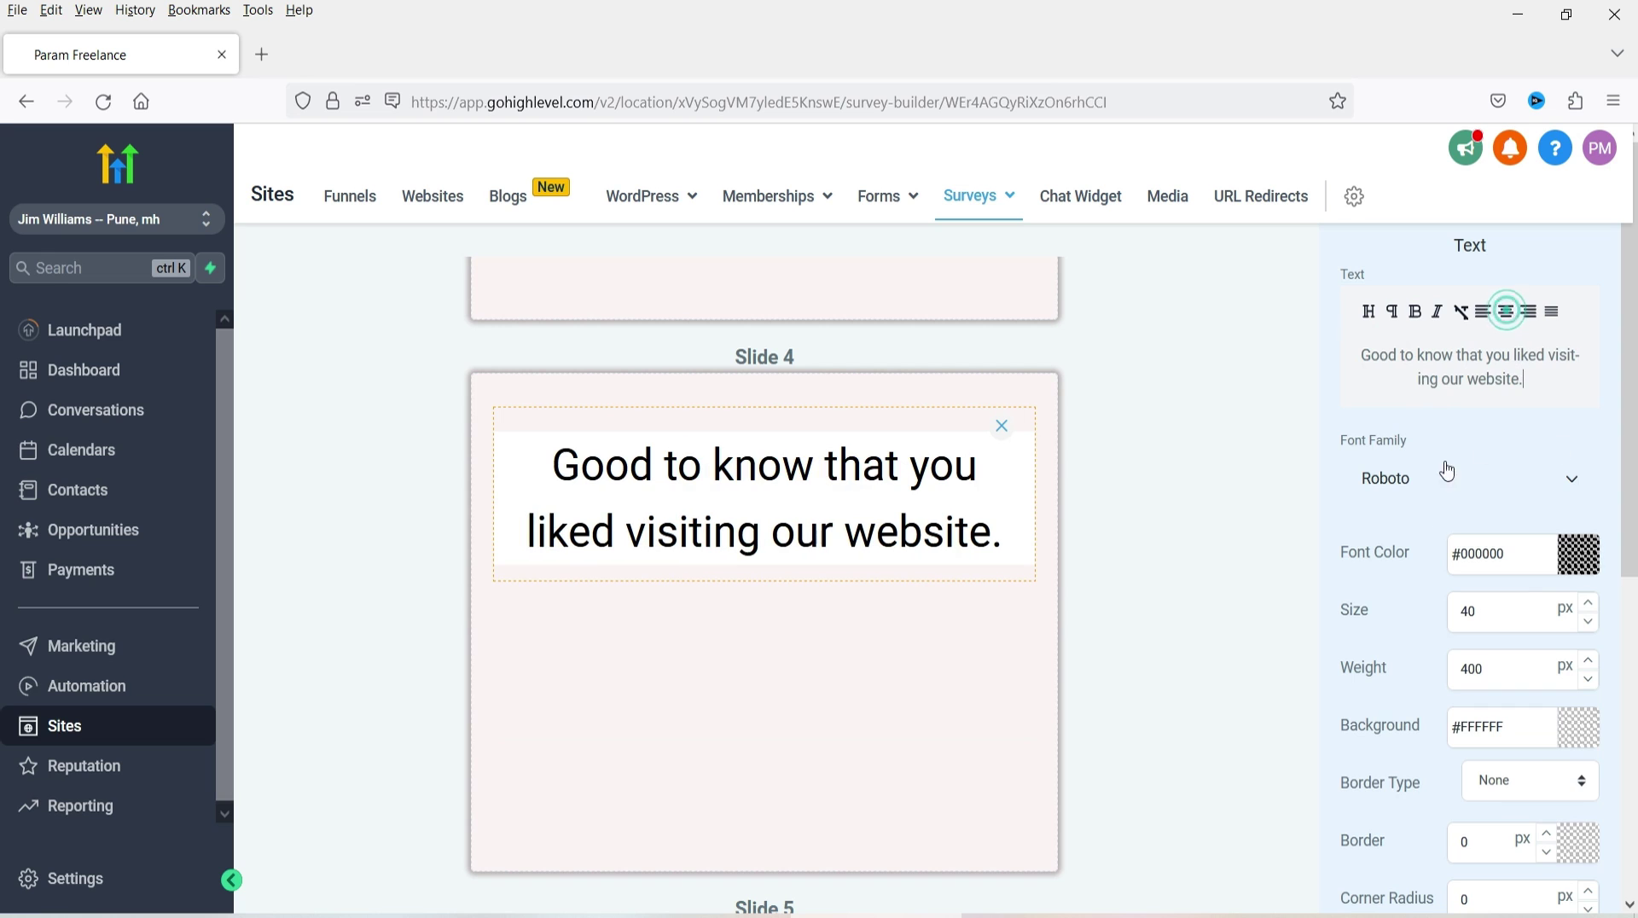
click(1461, 614)
double_click(1460, 615)
key(BackSpace)
text(25)
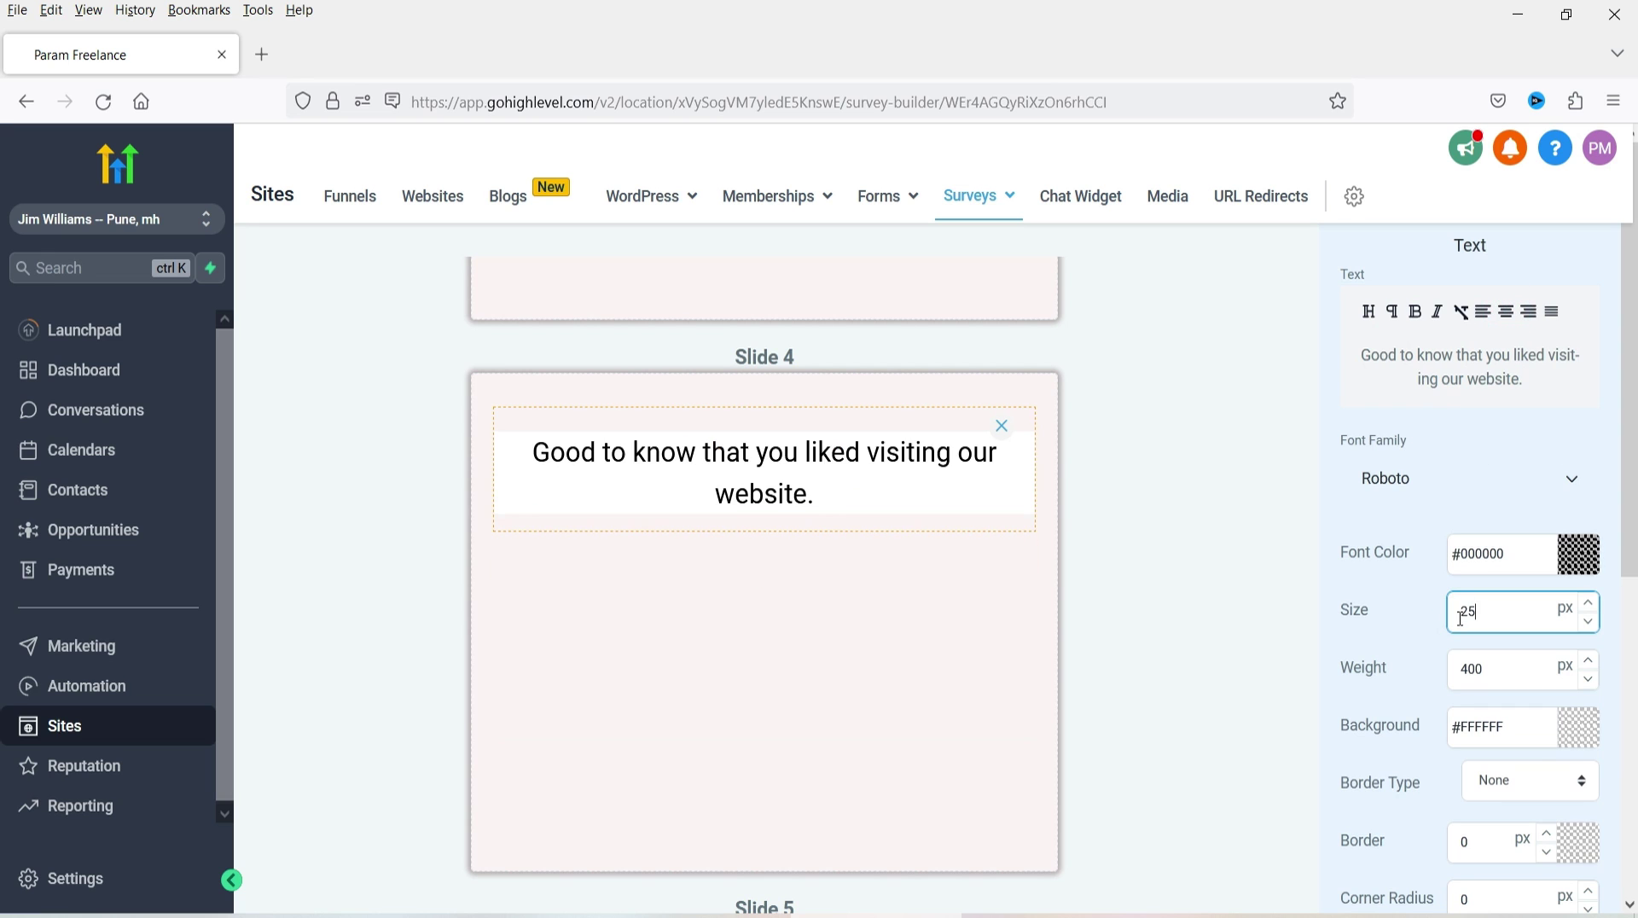
key(BackSpace)
text(0)
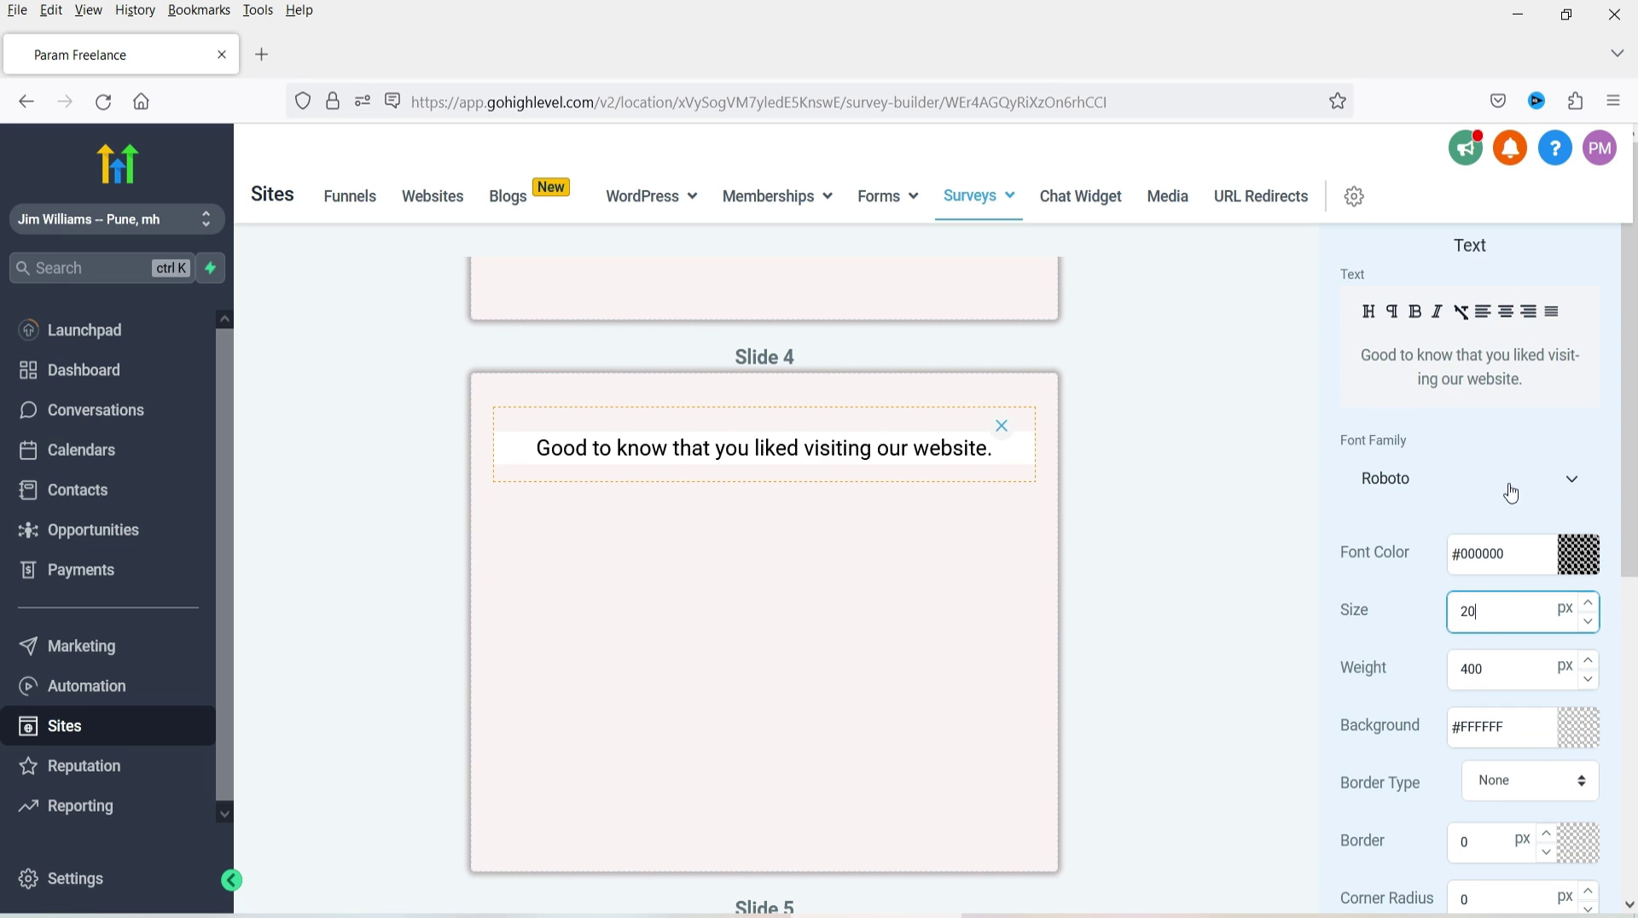
scroll(1587, 624, down, 2)
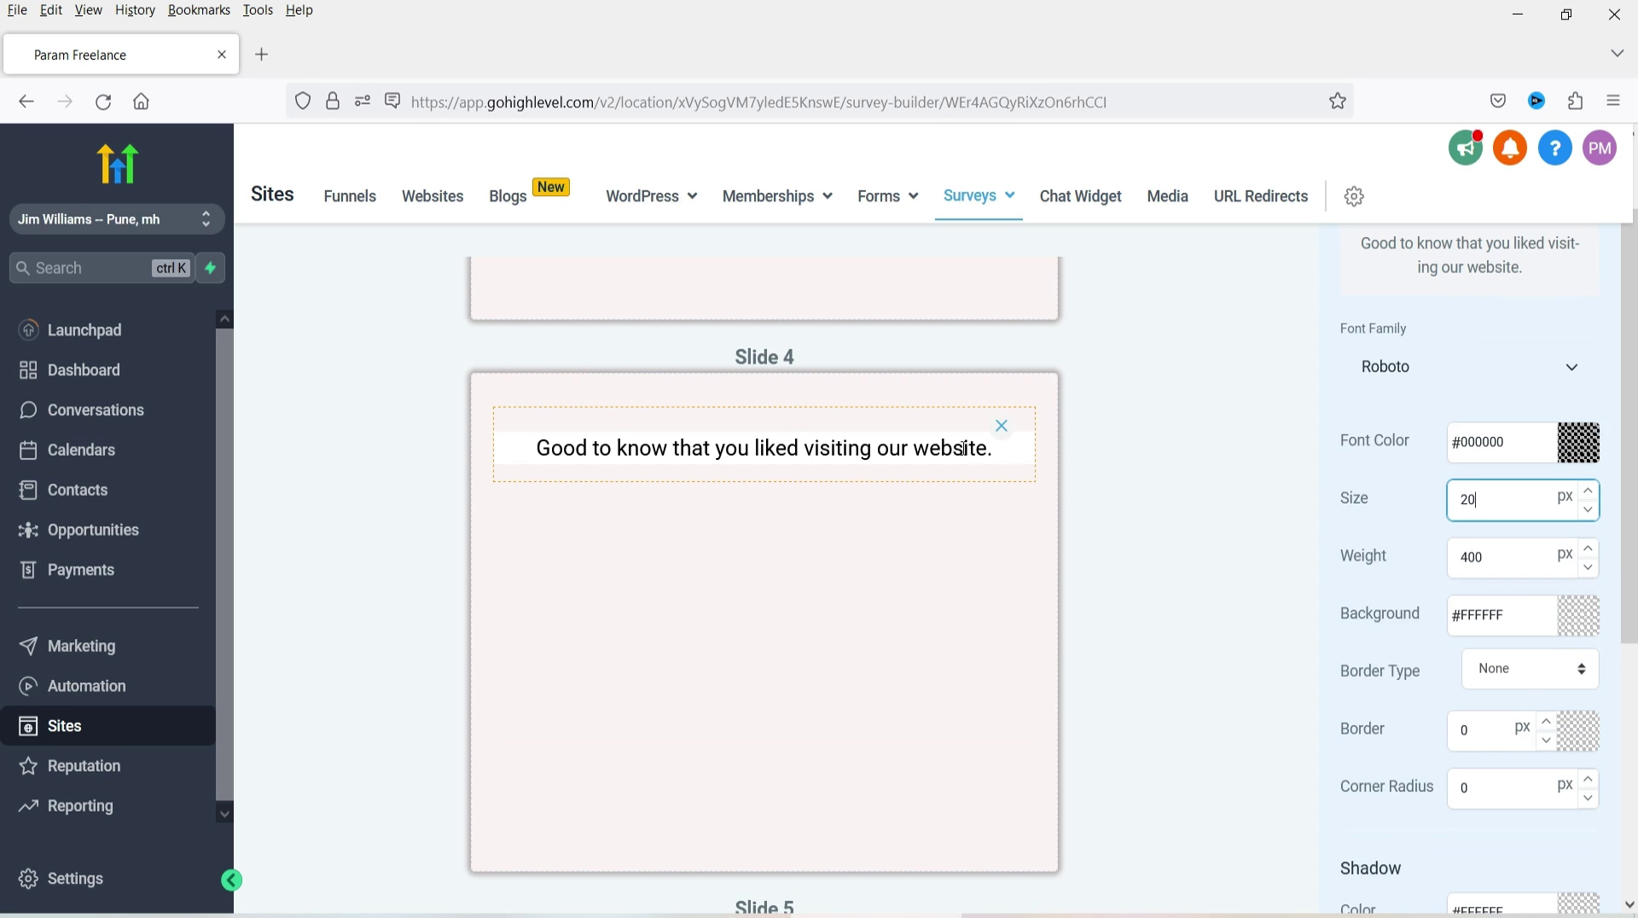
- Give the Slide 4 message a light pink #FEF3F3FF background
click(1587, 627)
click(1584, 629)
click(1584, 628)
click(1374, 643)
click(972, 499)
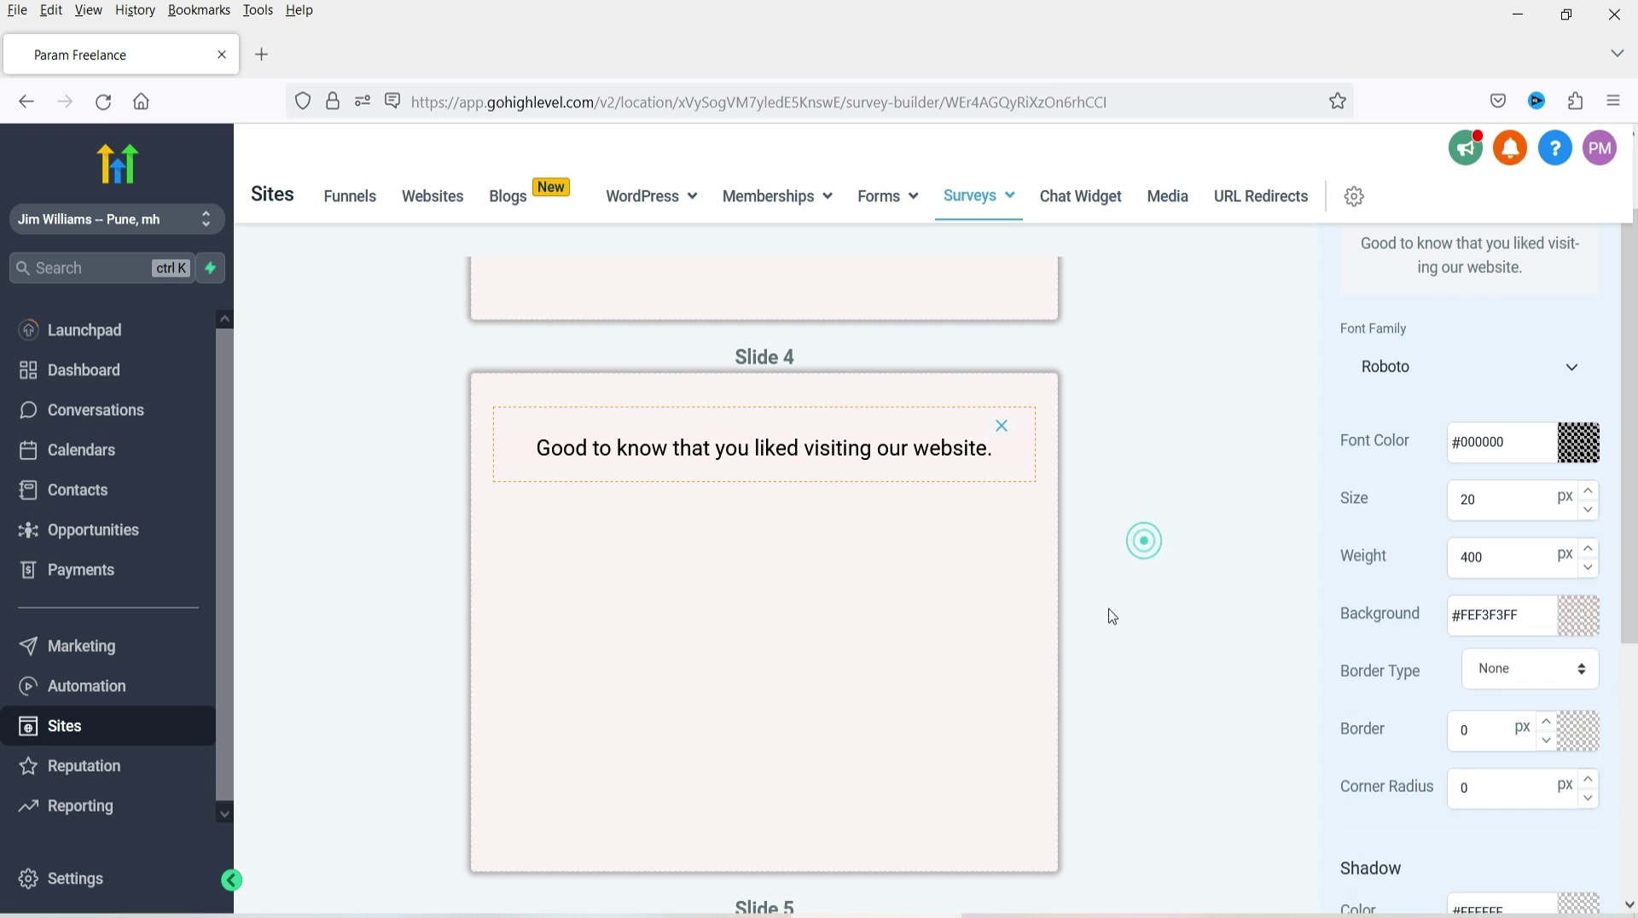
click(1032, 904)
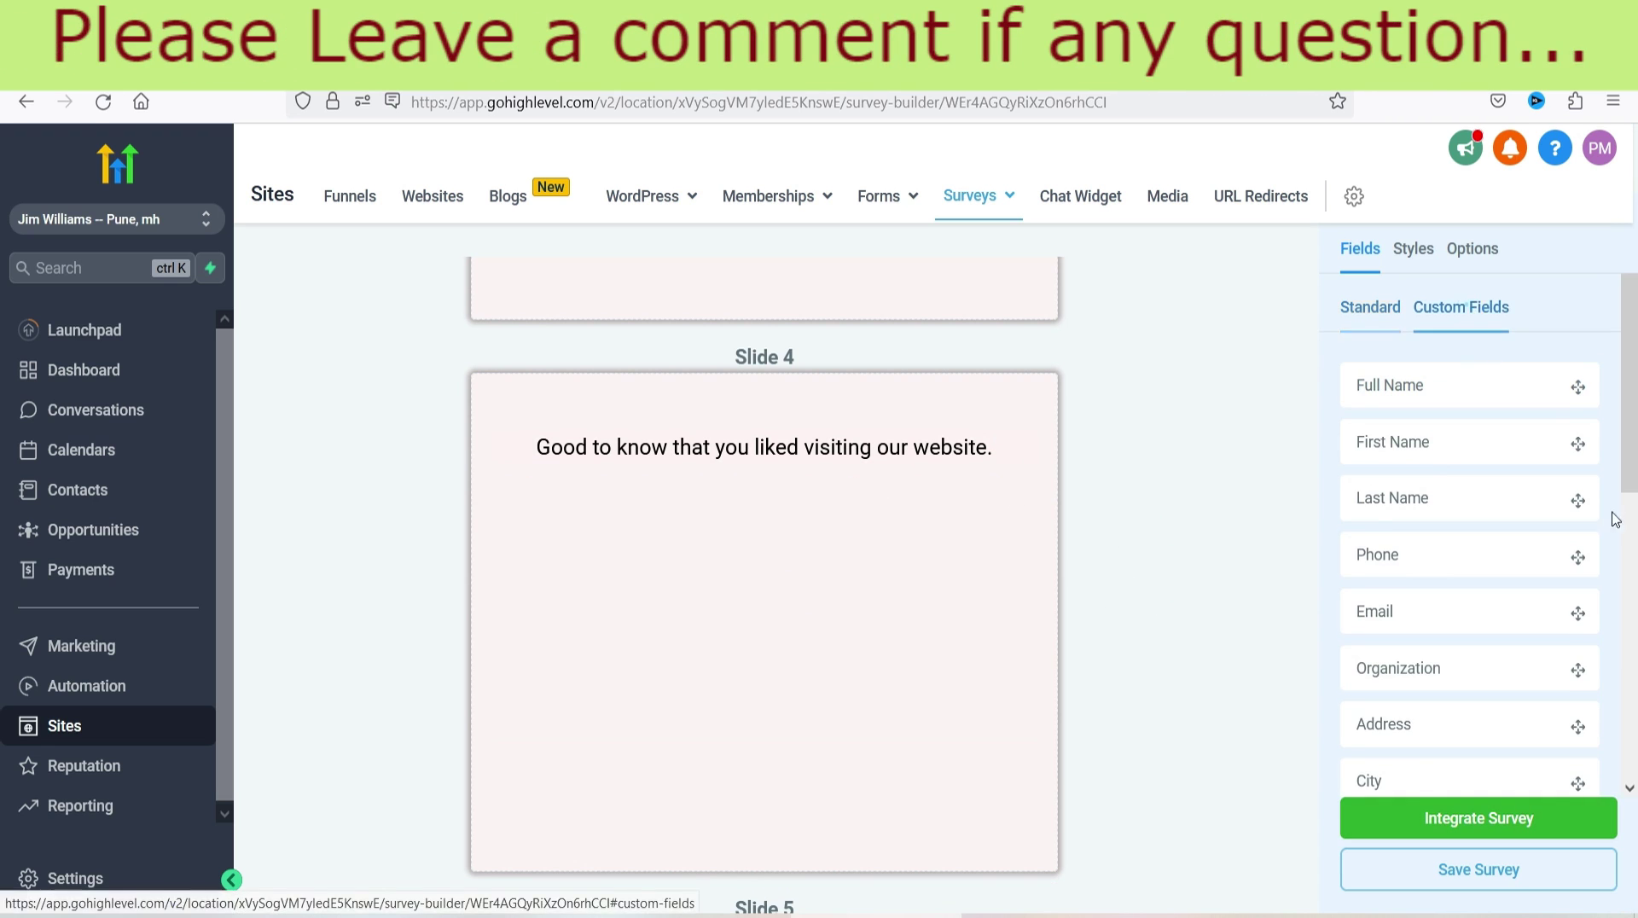
- Create a Radio Select custom field named 'Would you recommend our website to a friend or co-worker?'
click(1461, 308)
scroll(1467, 554, down, 2)
click(1483, 717)
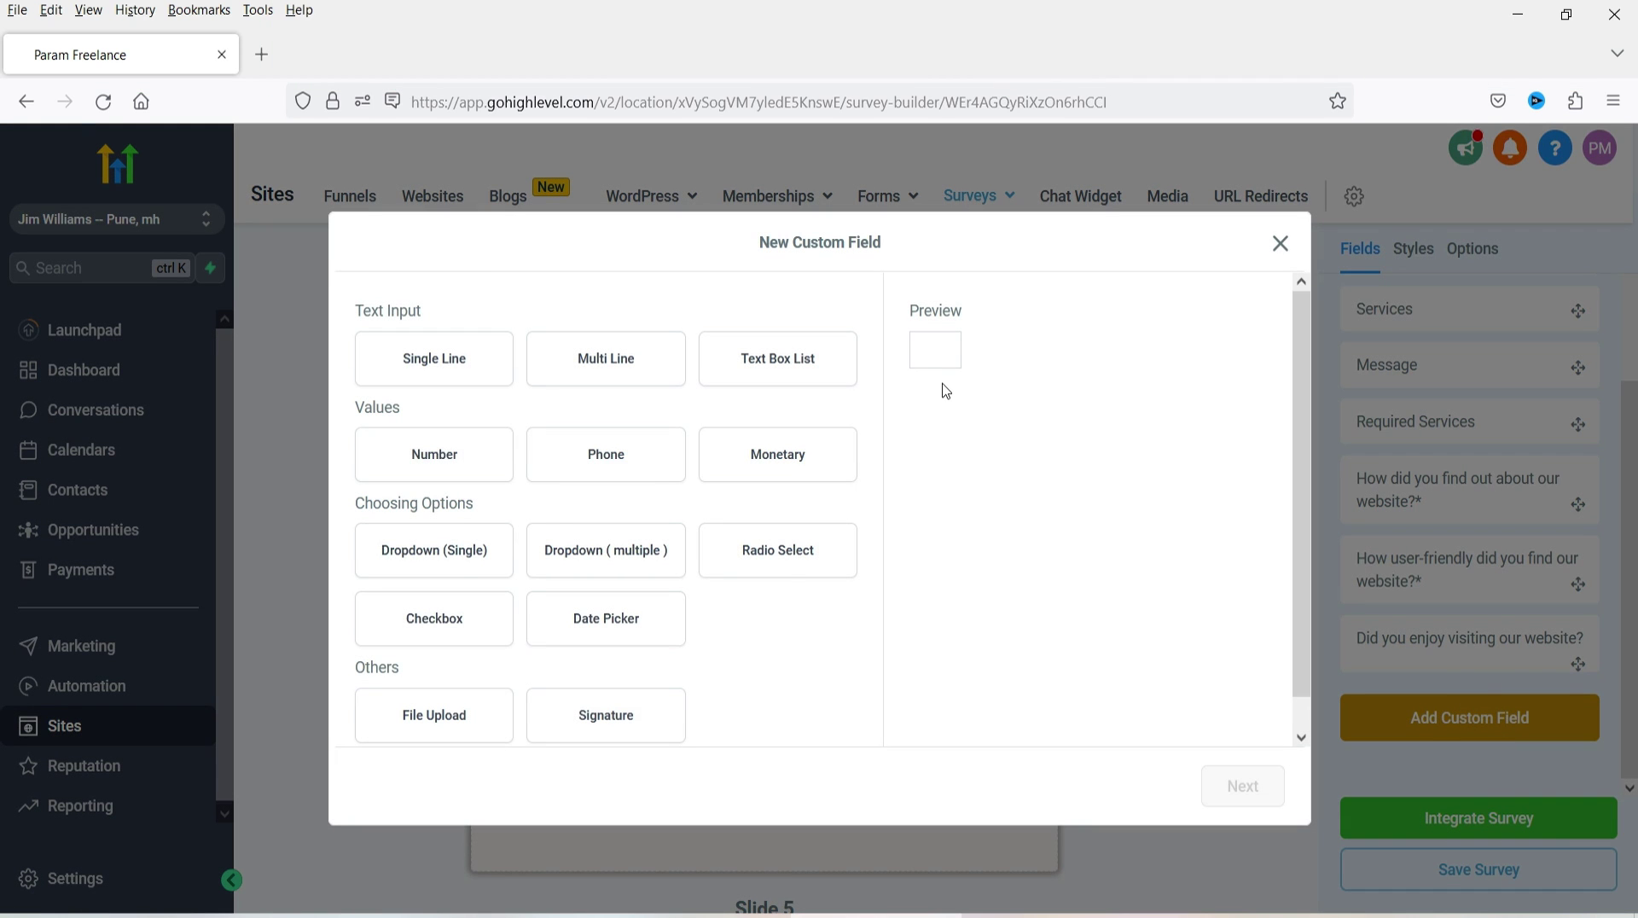
click(778, 550)
click(1239, 787)
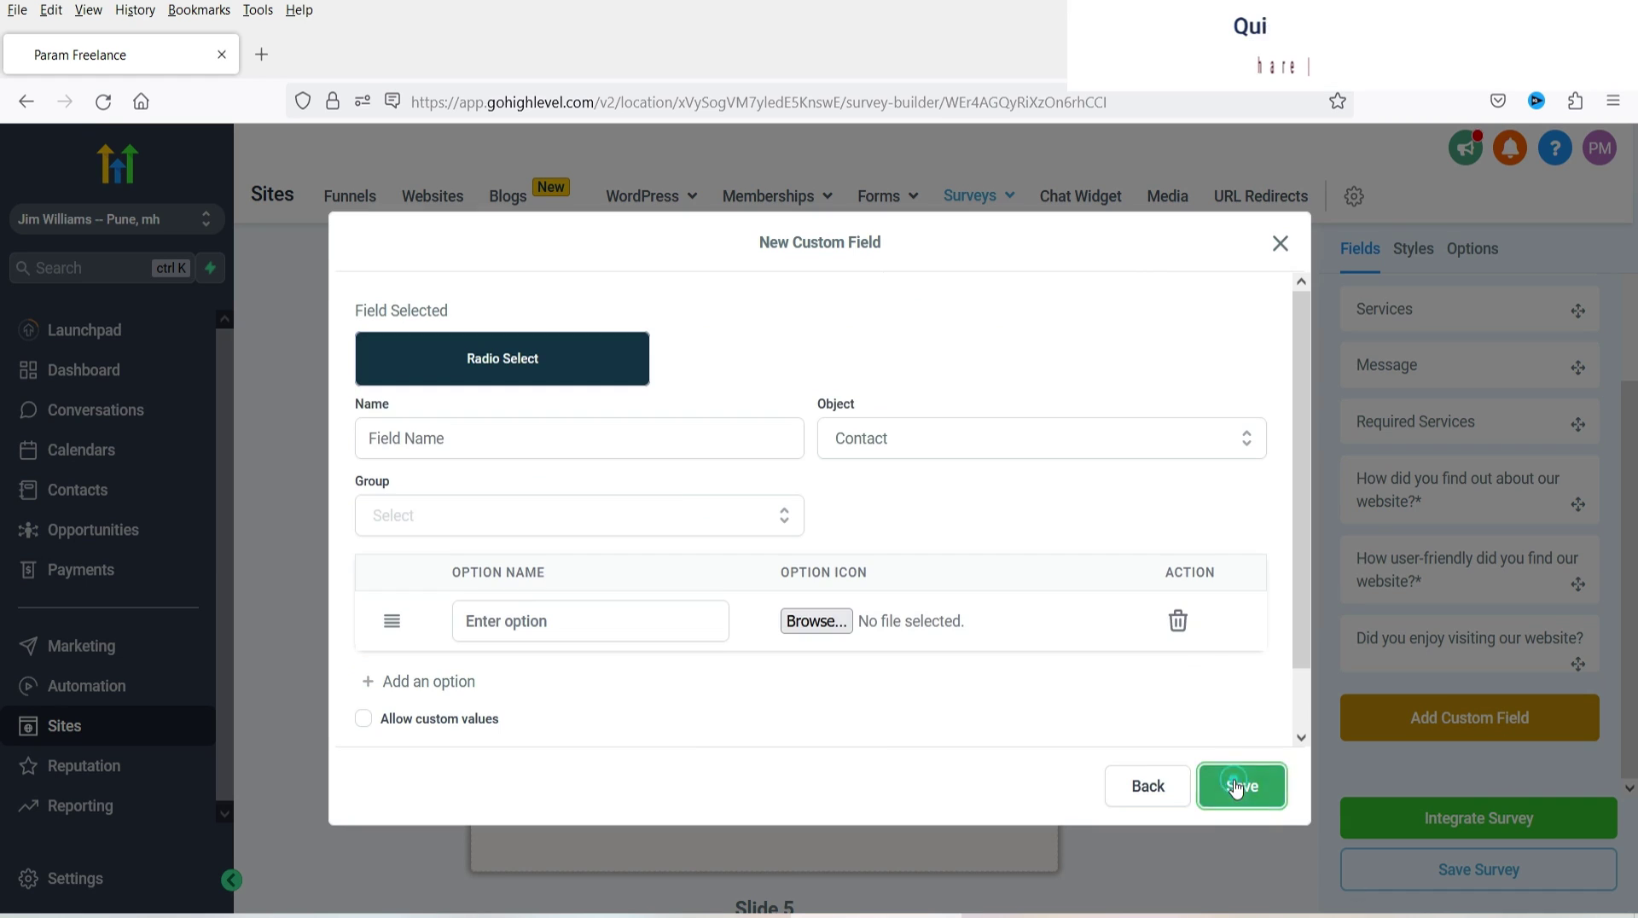
click(501, 448)
text(Would you recommend our website to a friend or co-worker?)
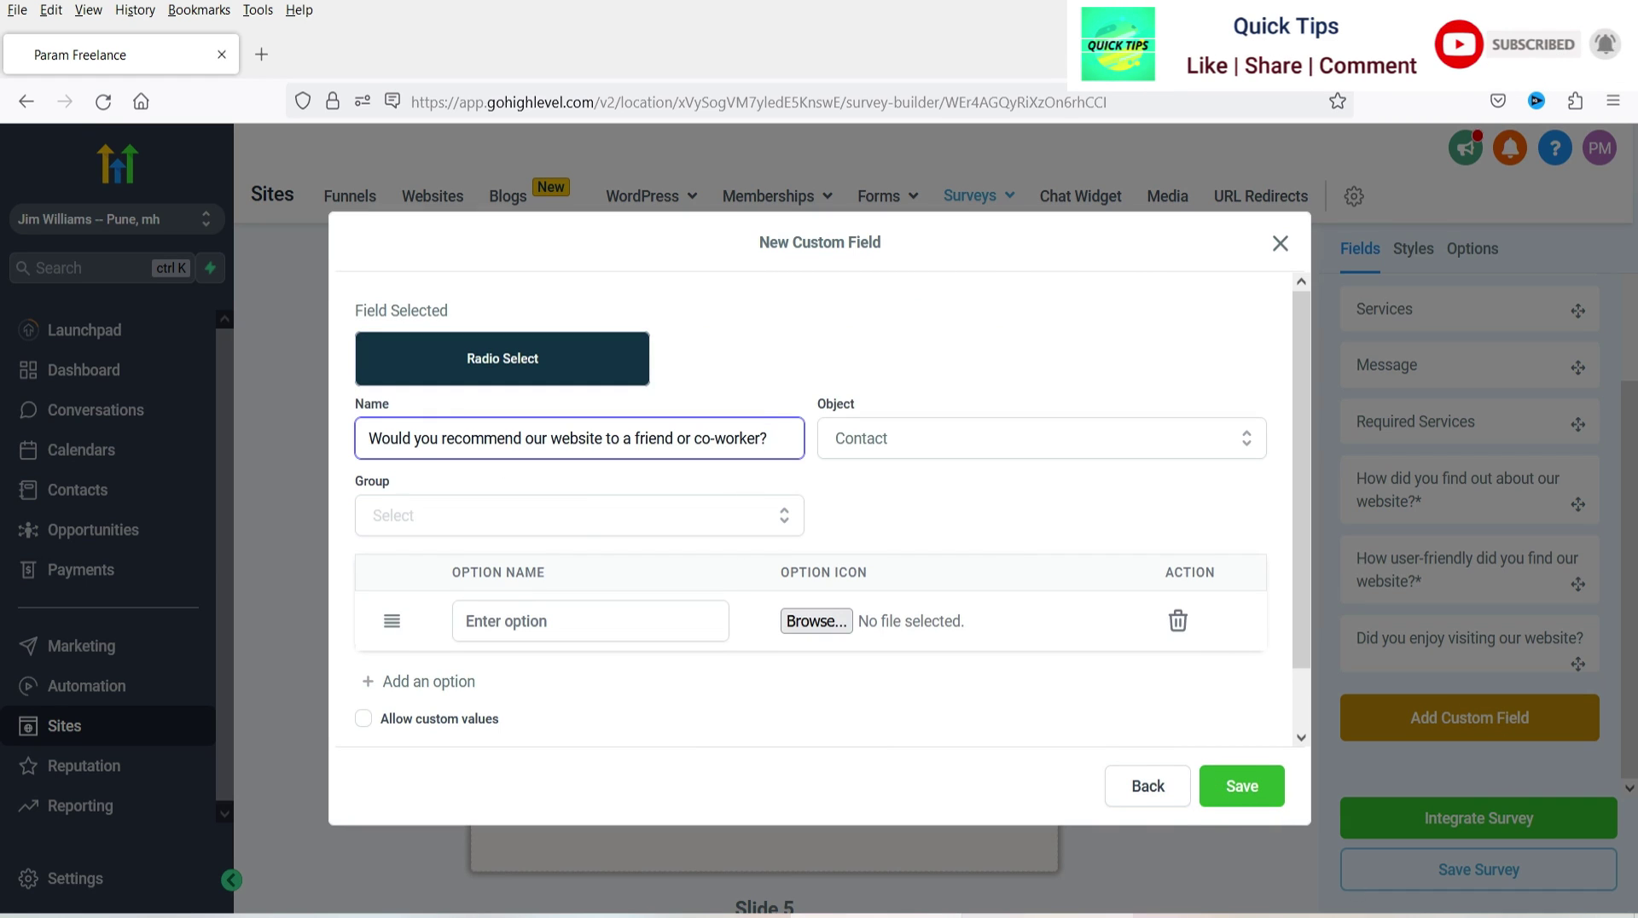
- Give the recommendation field Yes and No options, save it, and place it on Slide 4
click(543, 623)
text(Yes)
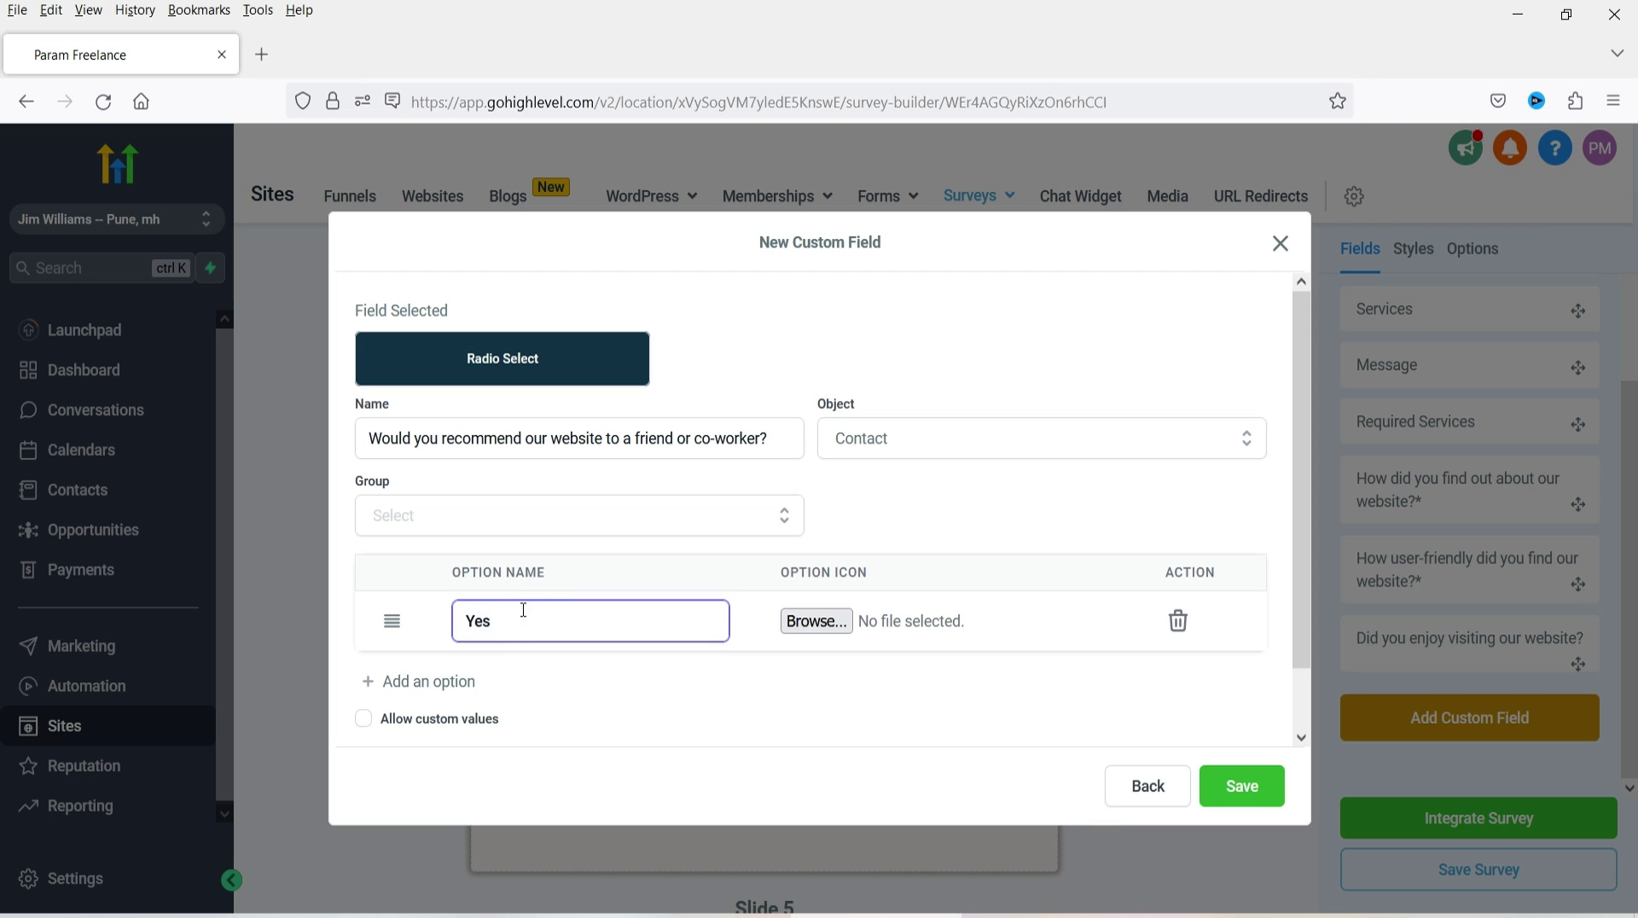
click(443, 685)
click(538, 674)
text(No)
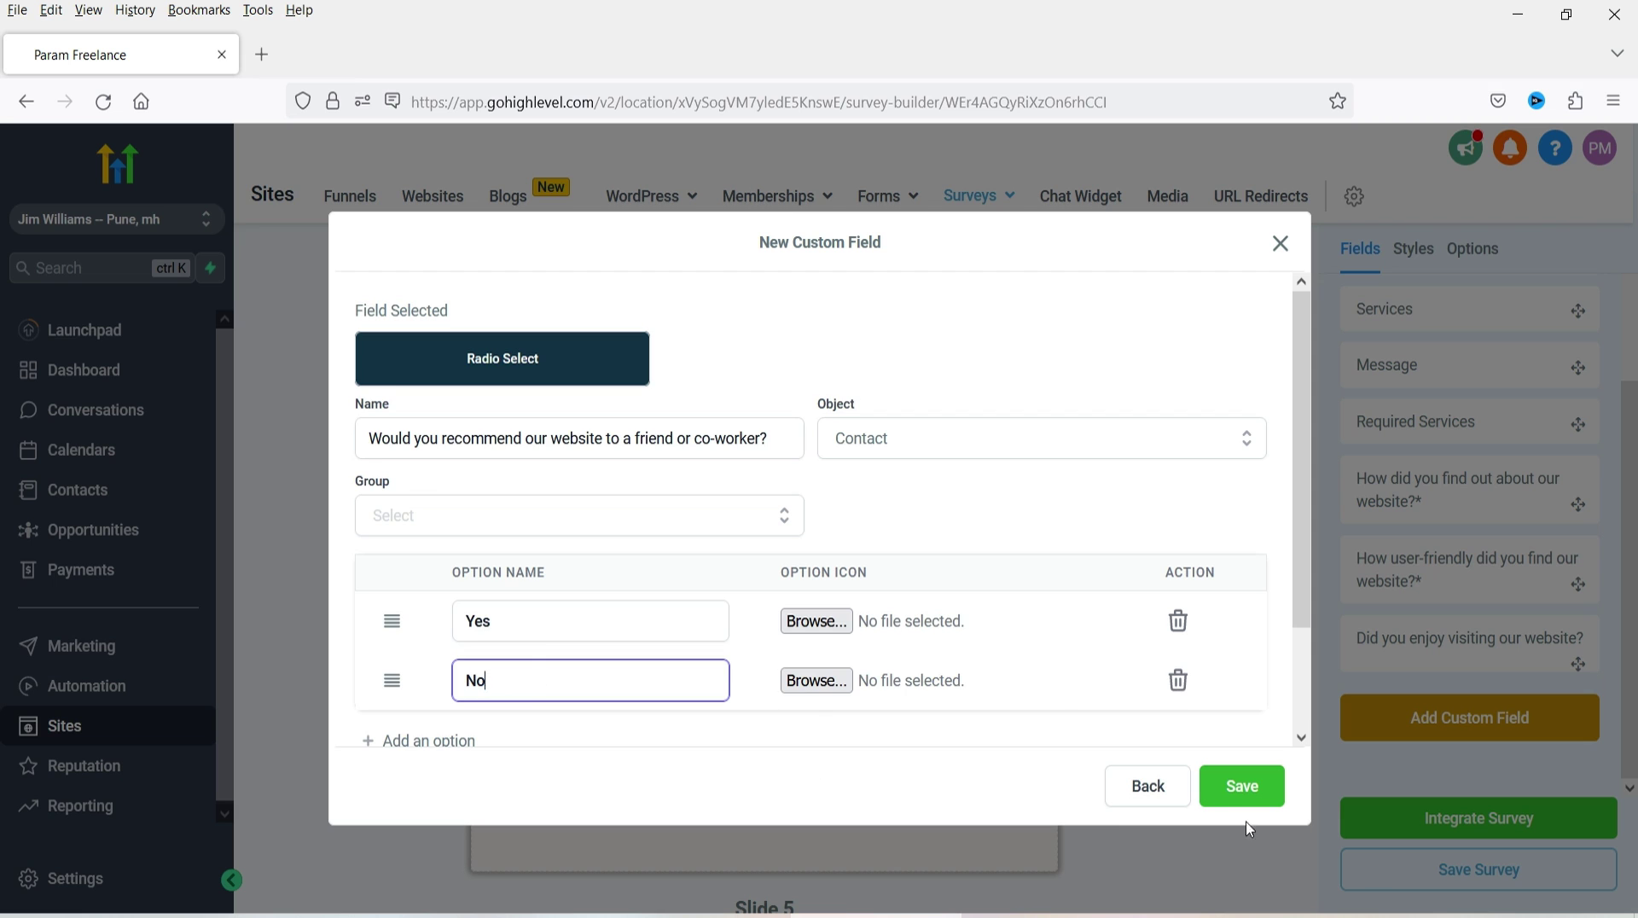
click(1244, 786)
scroll(677, 559, up, 6)
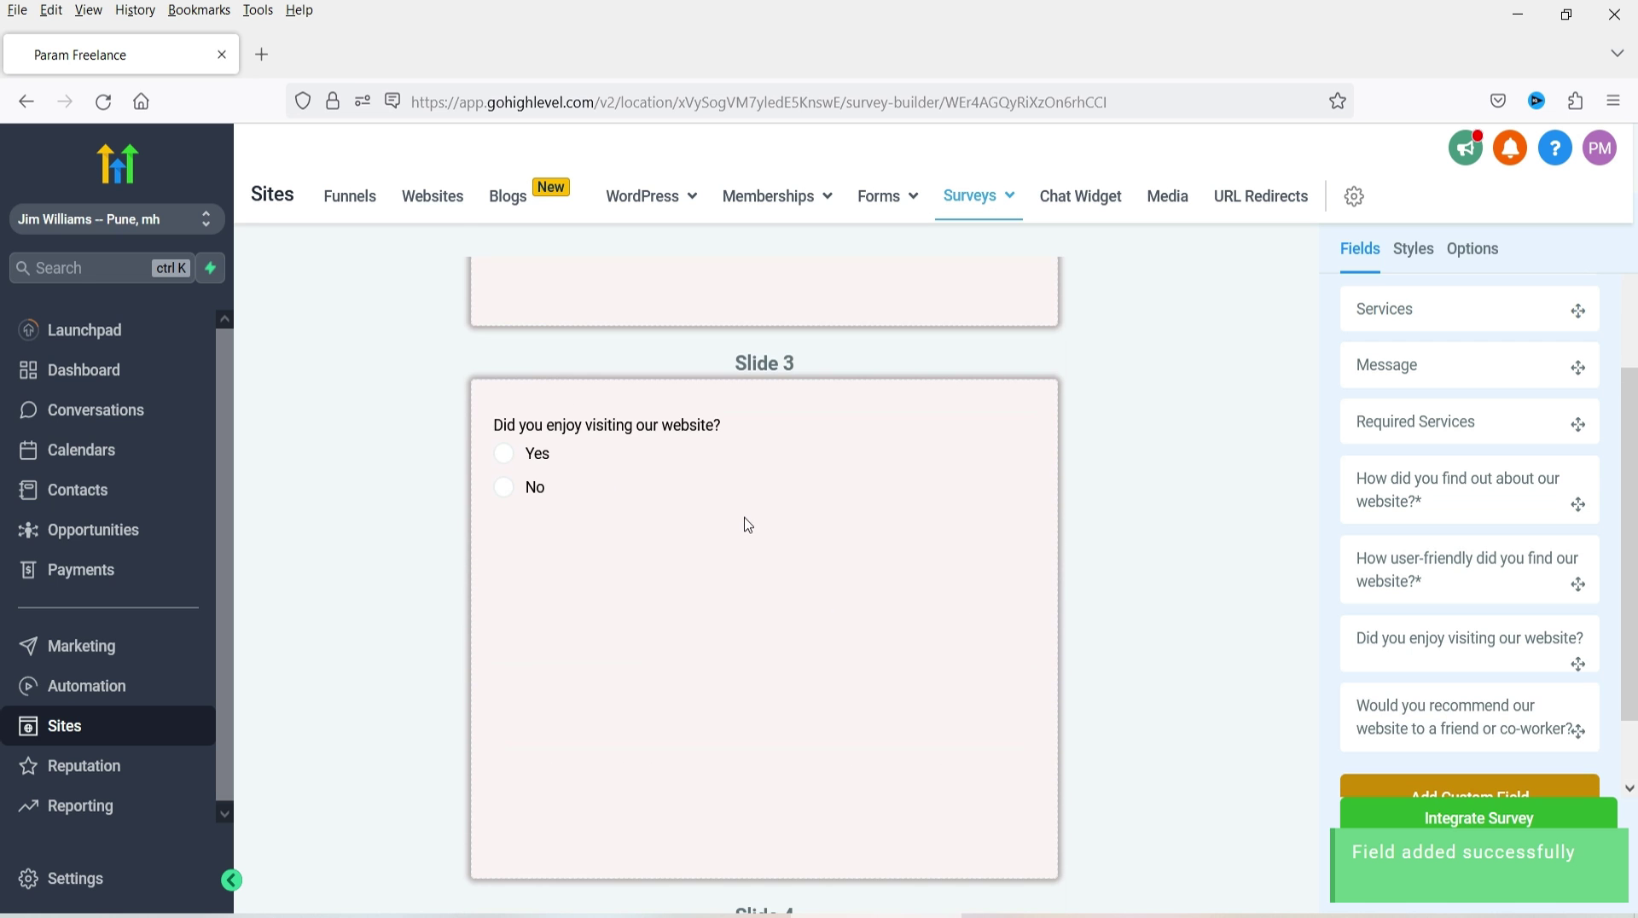
scroll(748, 525, down, 6)
drag(1469, 730, 824, 405)
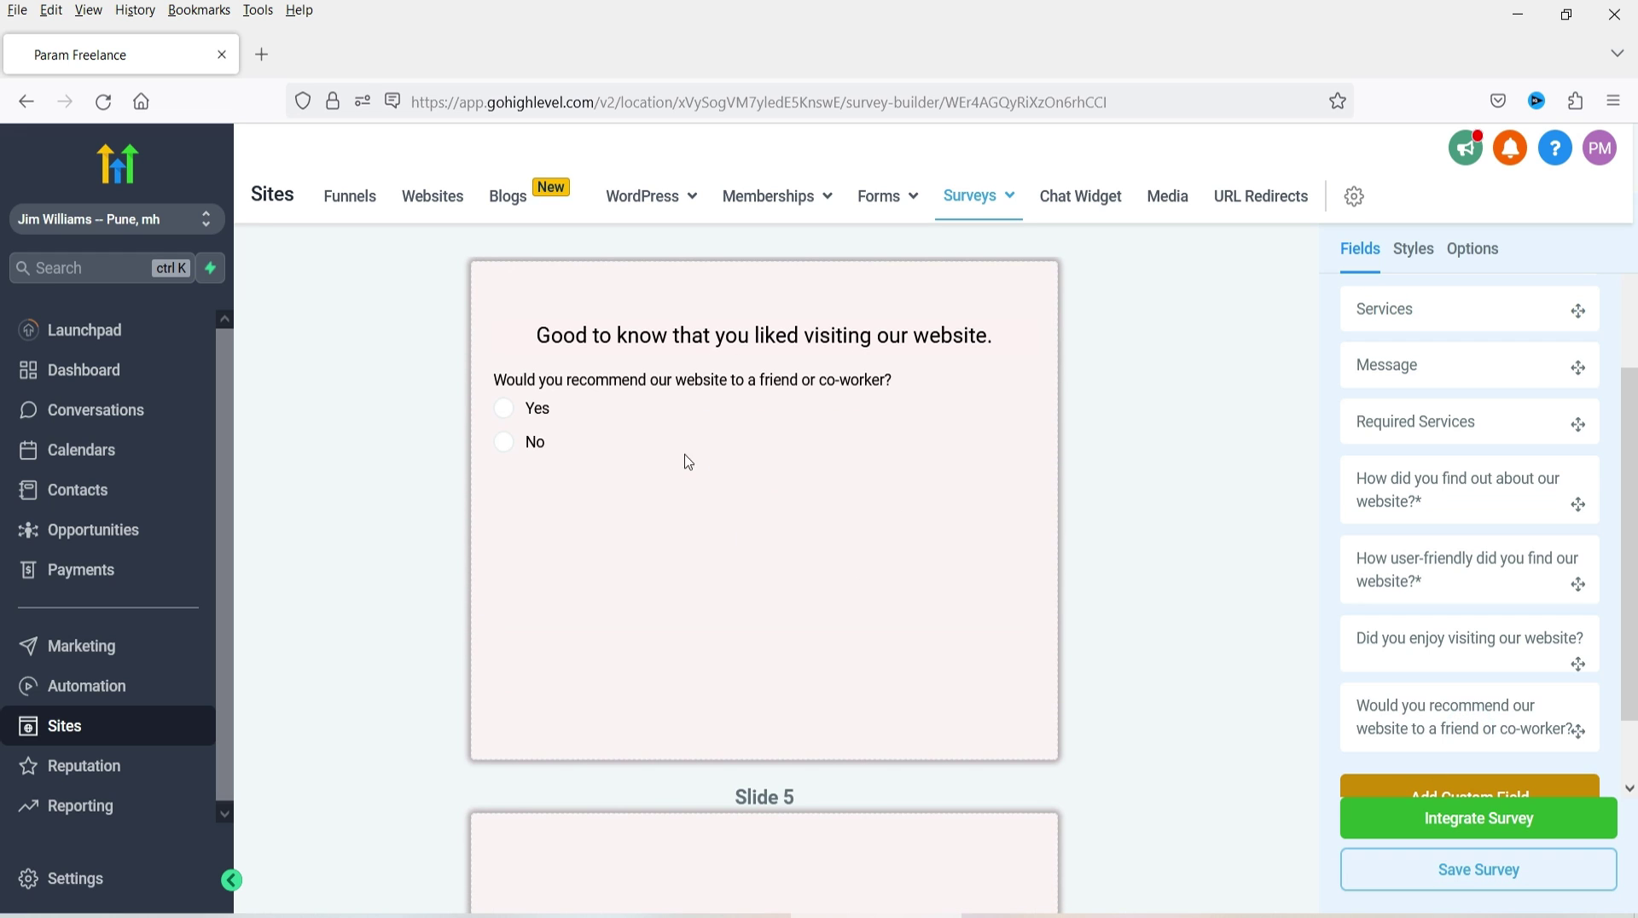
- Add a Text block to Slide 5 reading 'Sad to know that you have issues with our website'
click(622, 819)
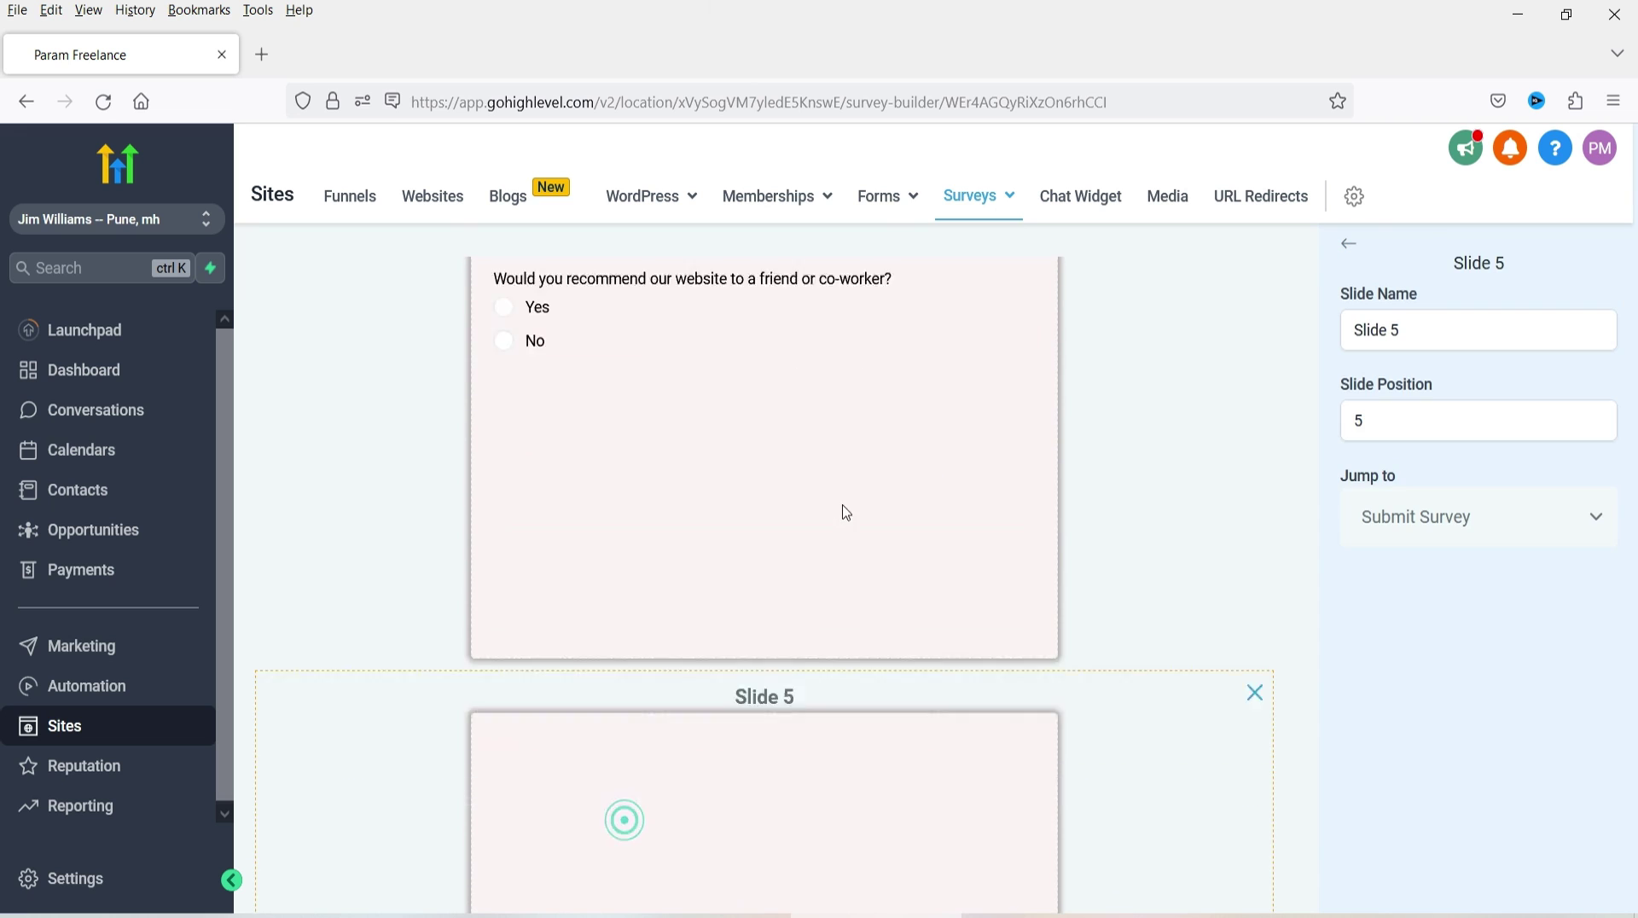
click(783, 627)
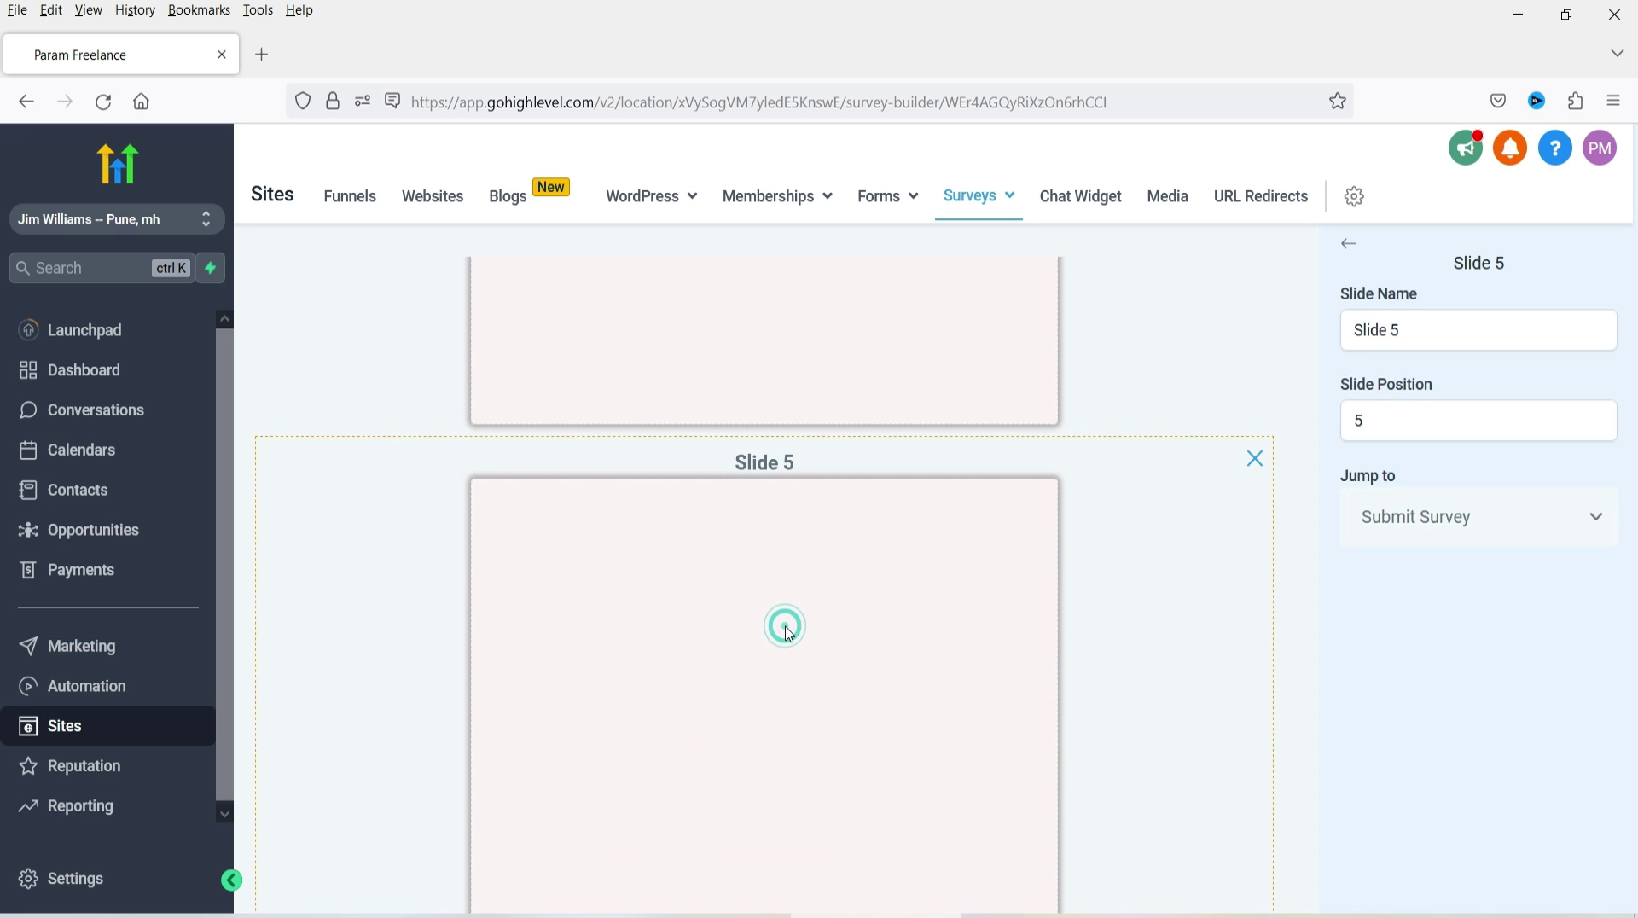
click(1349, 244)
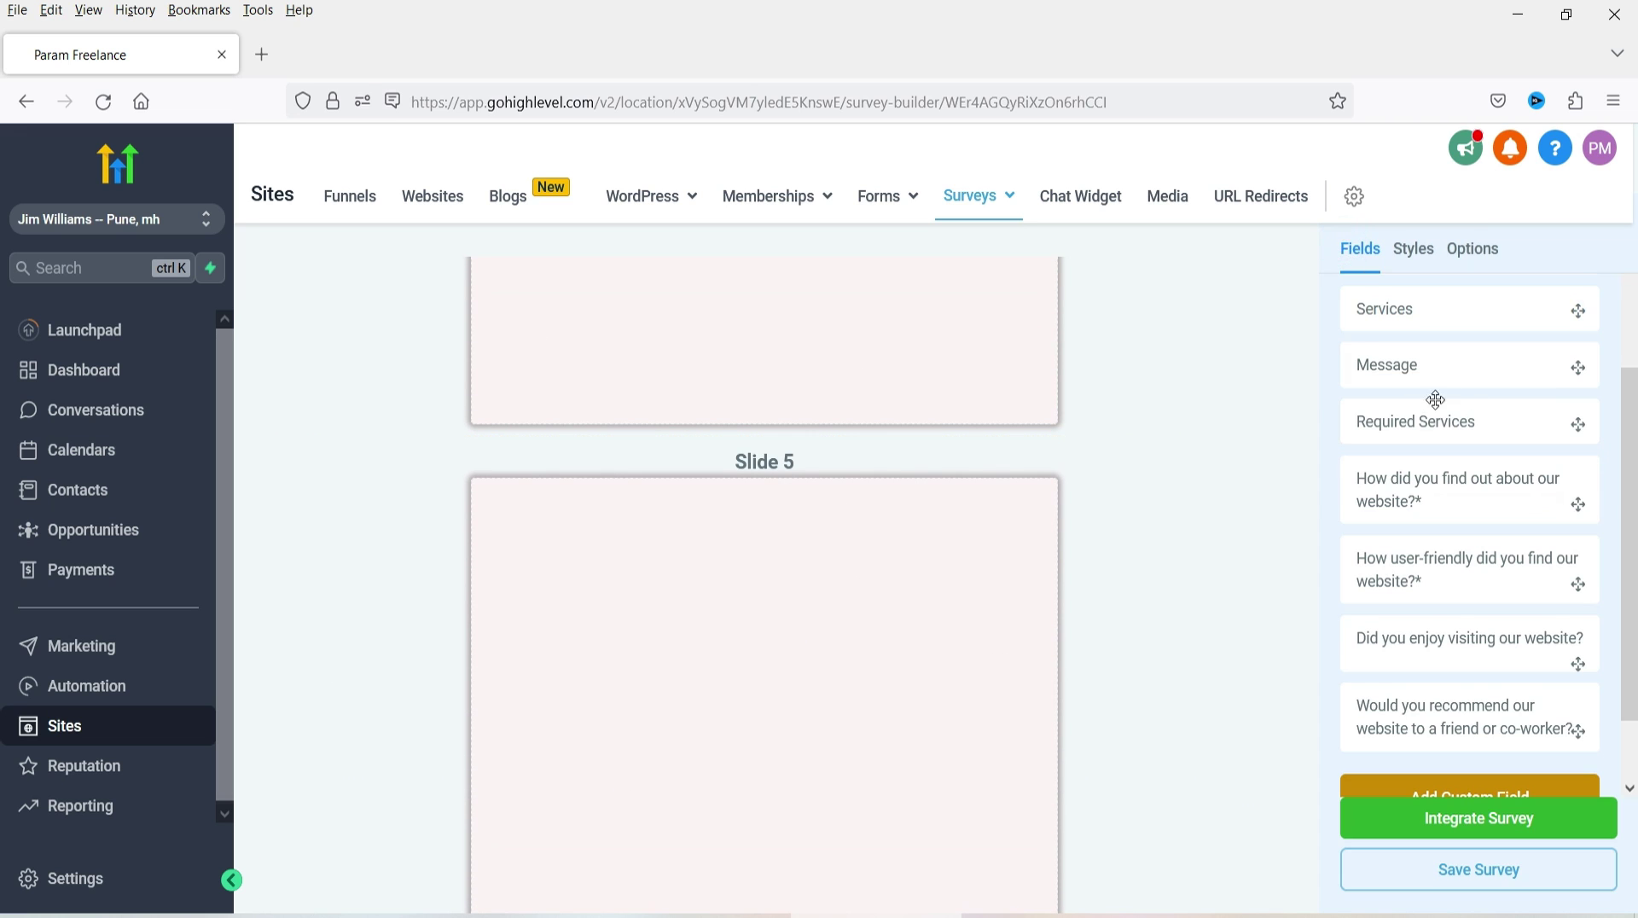
click(1365, 310)
scroll(1450, 648, down, 4)
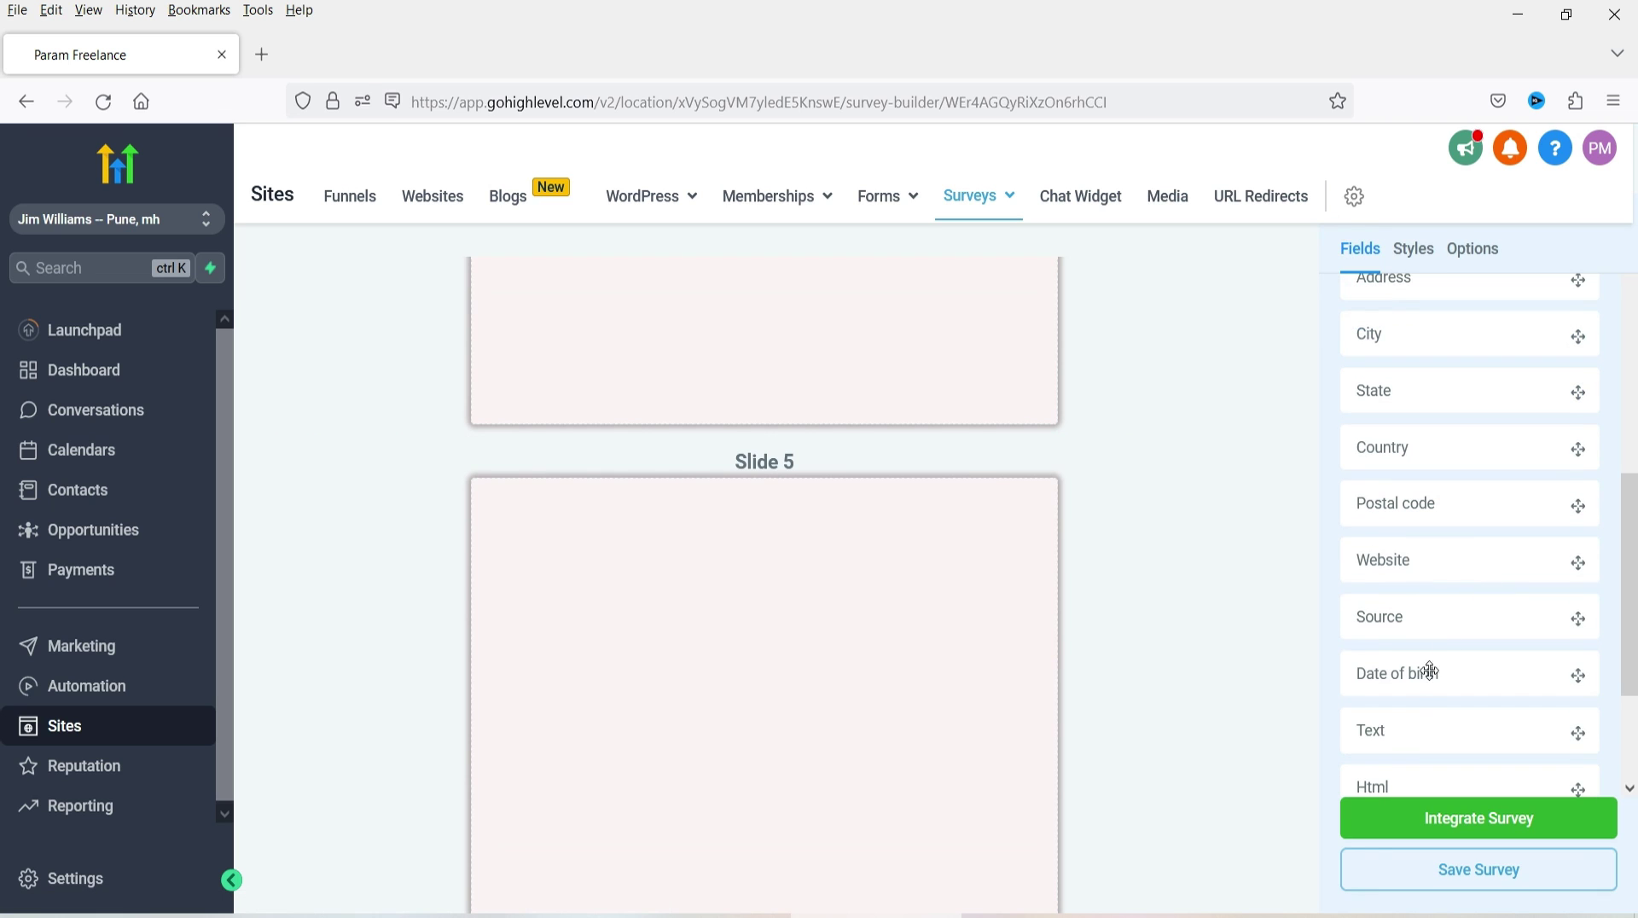
drag(1415, 729, 879, 696)
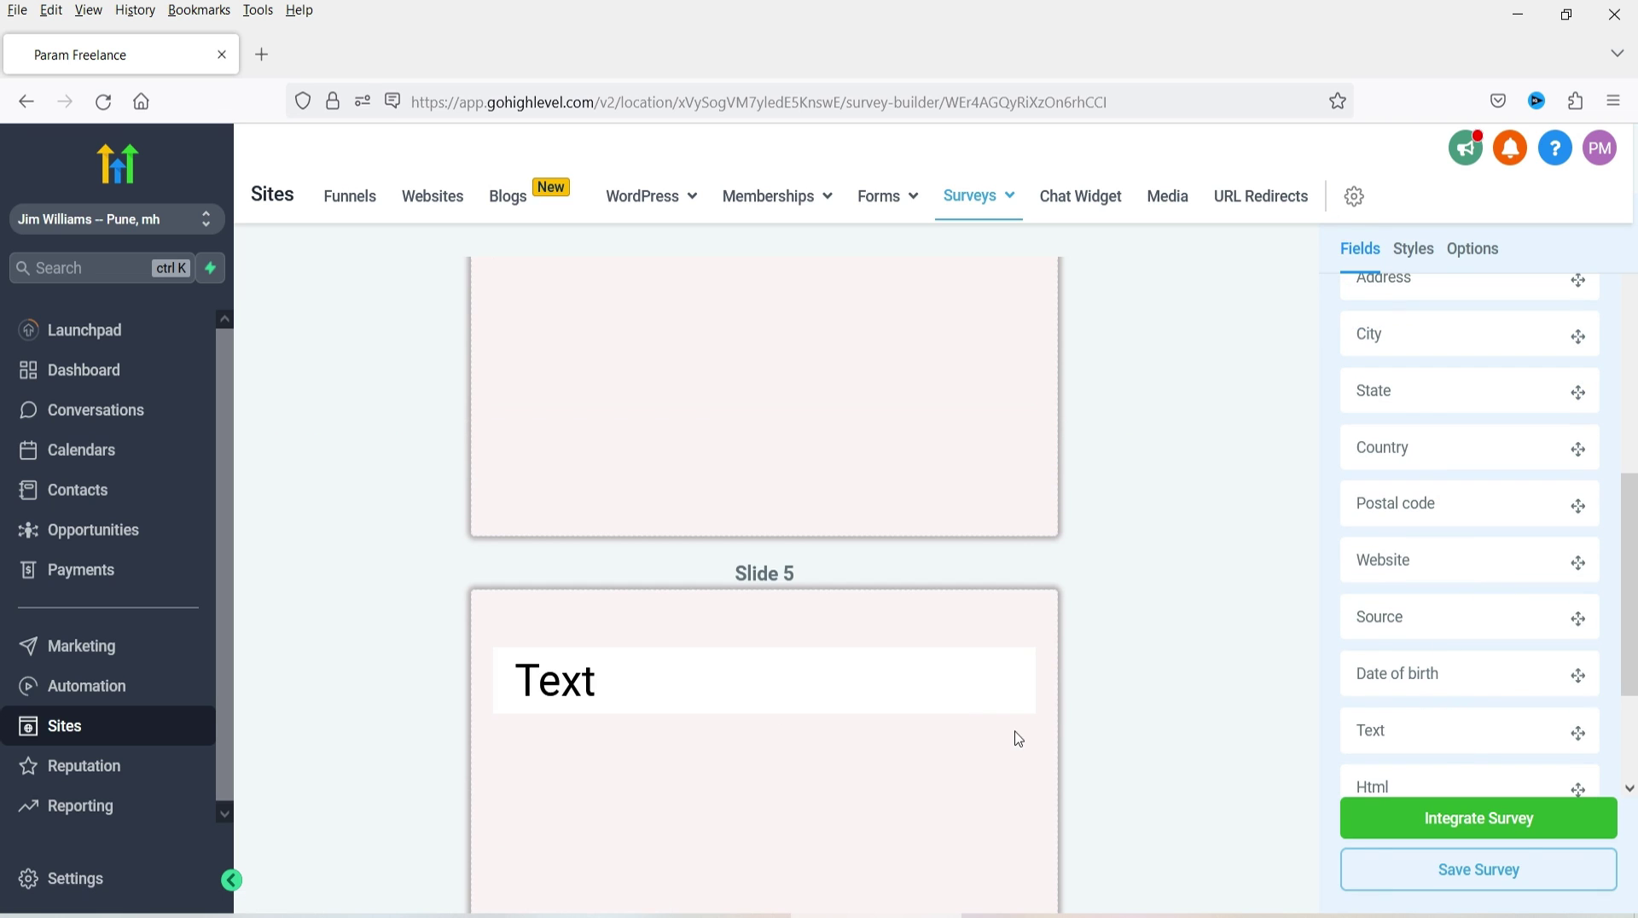
click(749, 693)
double_click(1416, 350)
text(Sad t)
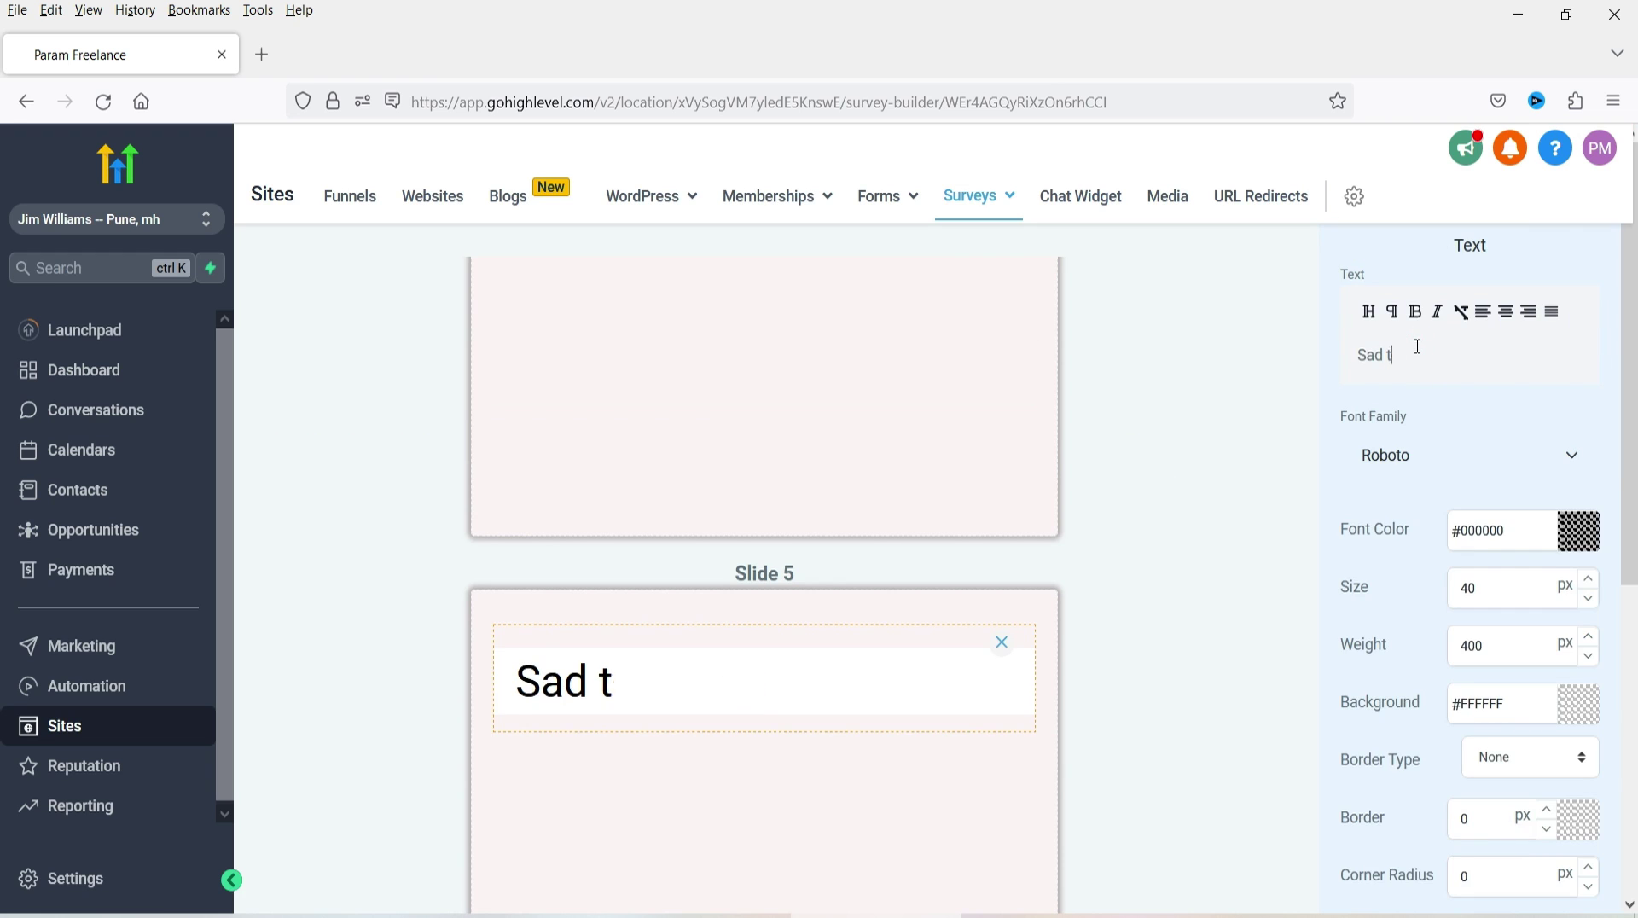
text(o know that you have issues with our website)
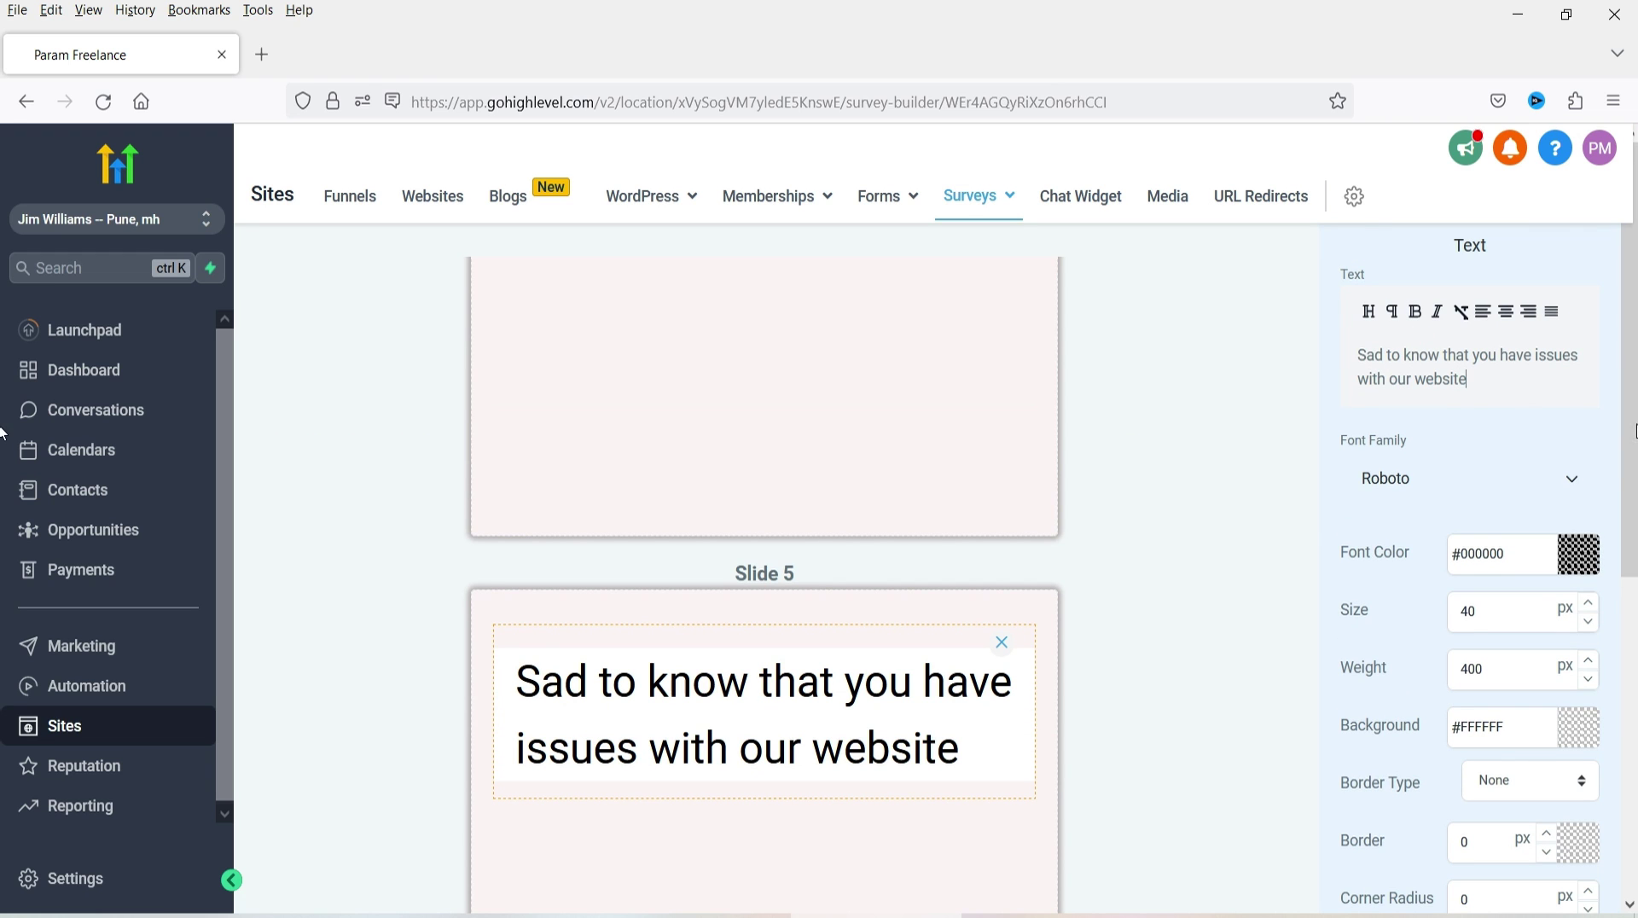
- Set the Slide 5 message to size 20 on a light grey #F3F2F2FF background
double_click(1493, 611)
text(20)
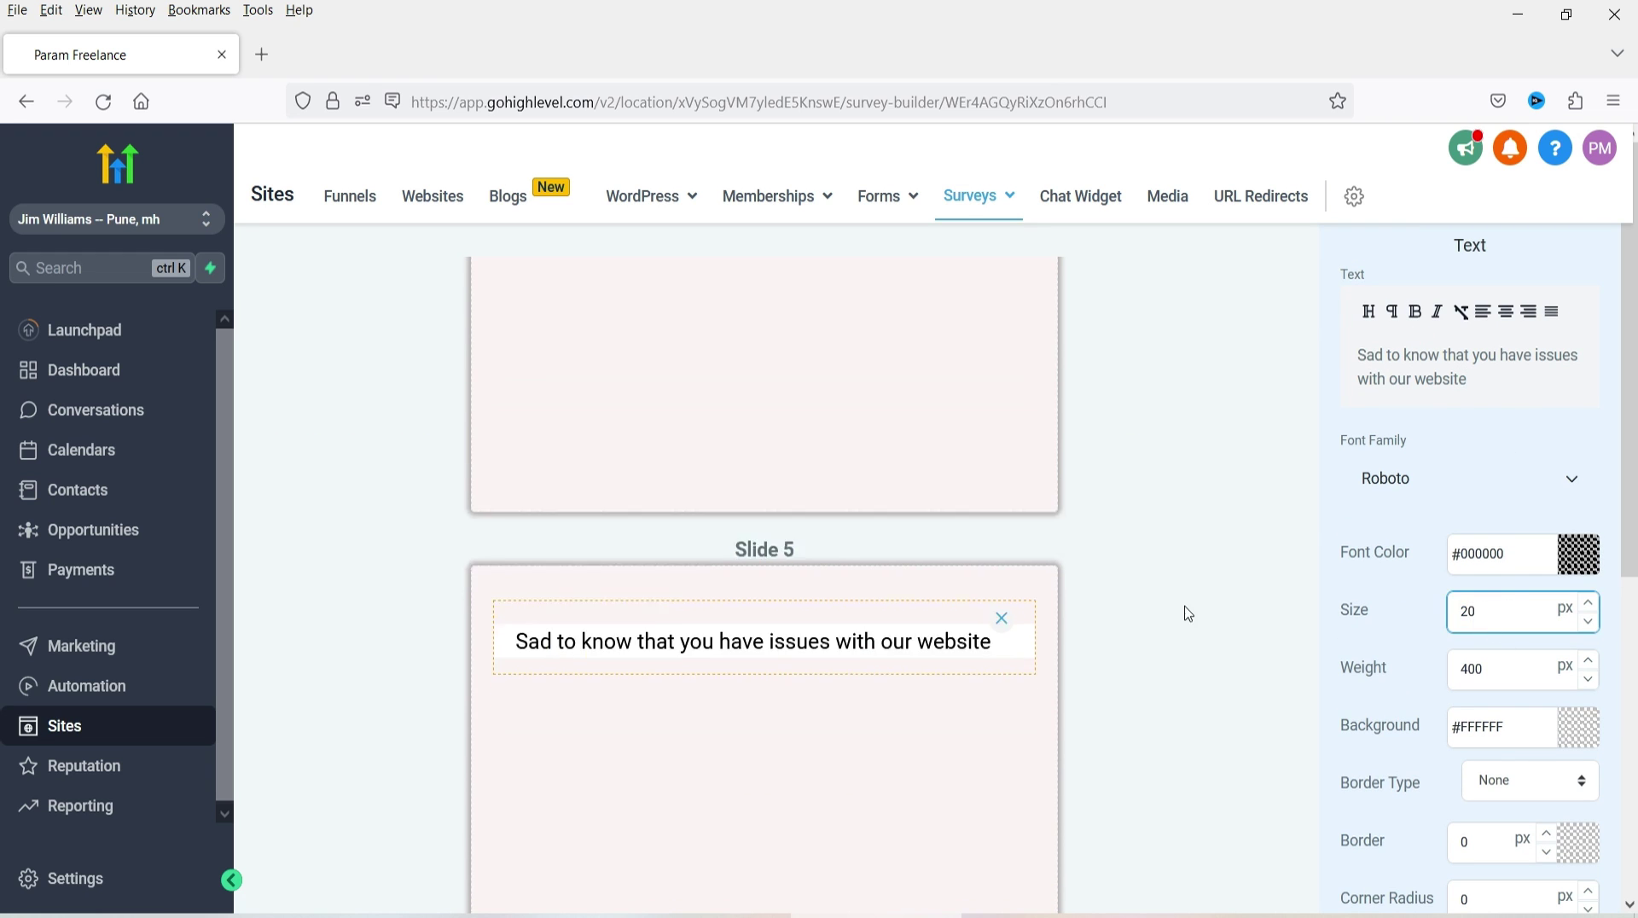
scroll(1188, 614, down, 2)
click(1578, 726)
click(1367, 761)
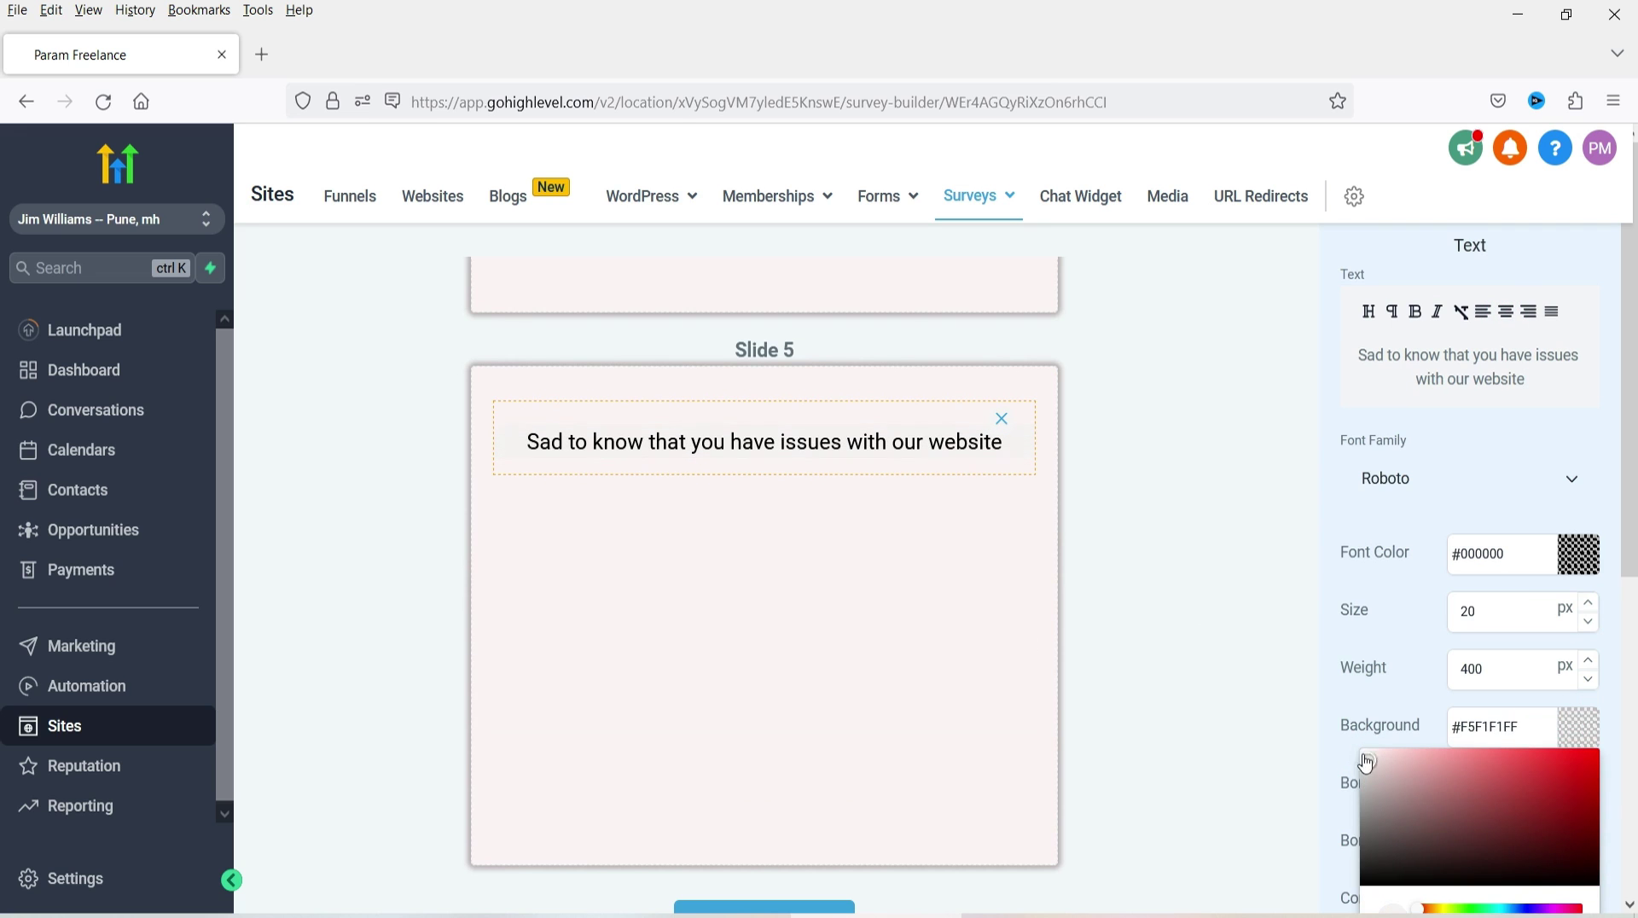
click(1366, 763)
click(1161, 648)
click(1109, 555)
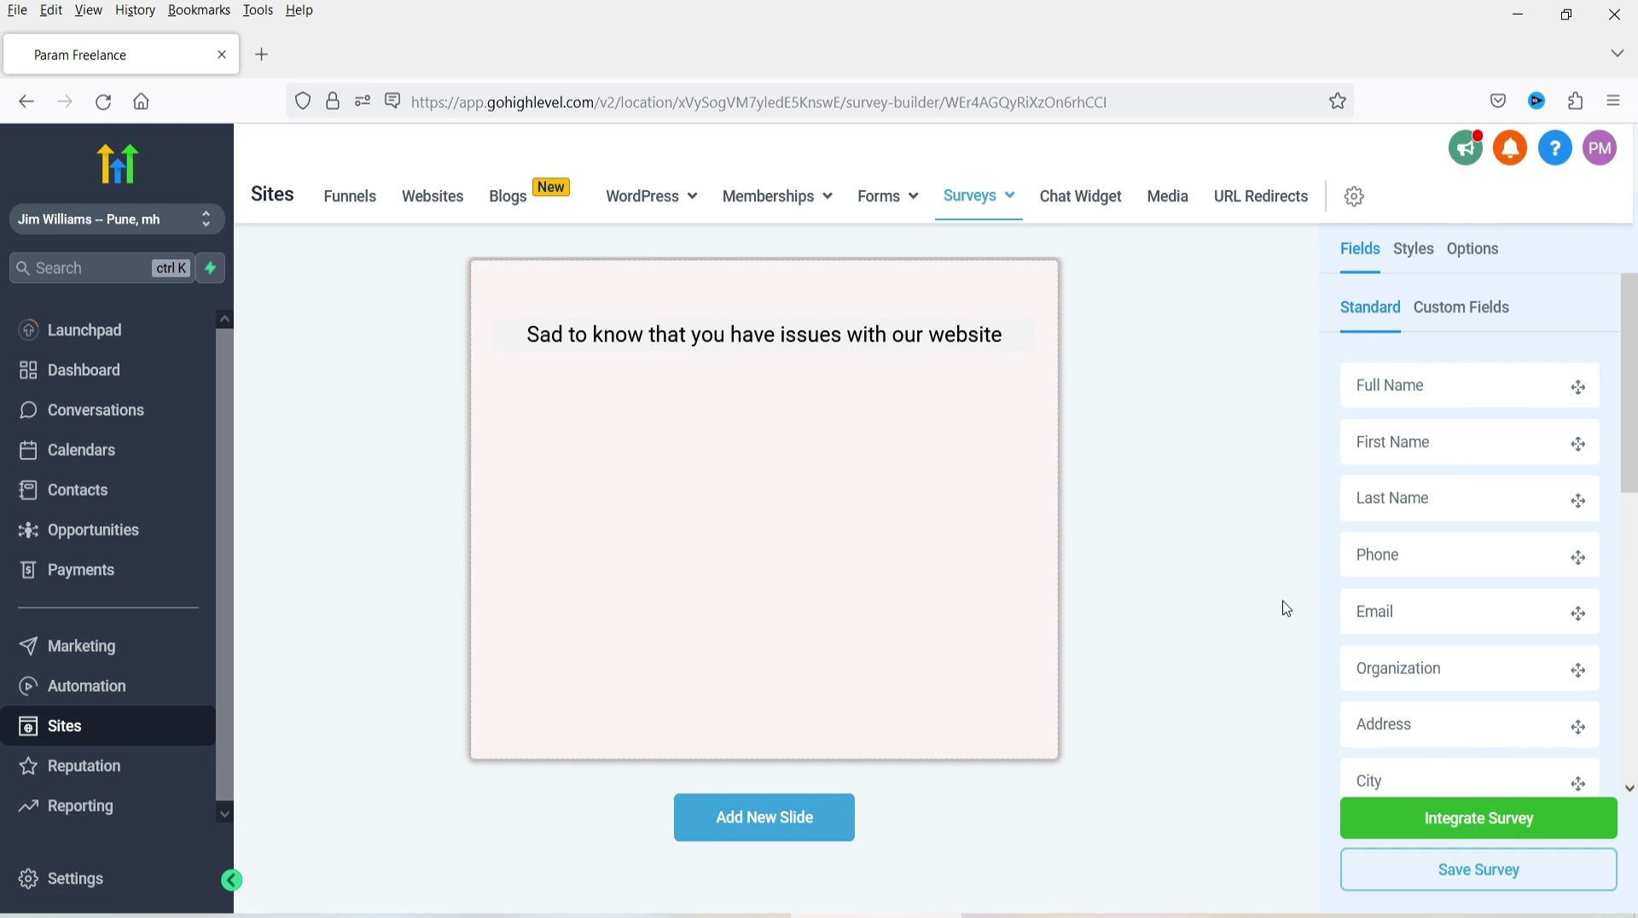
- Create a Radio Select custom field named 'Which part of our website is not good?'
click(1455, 309)
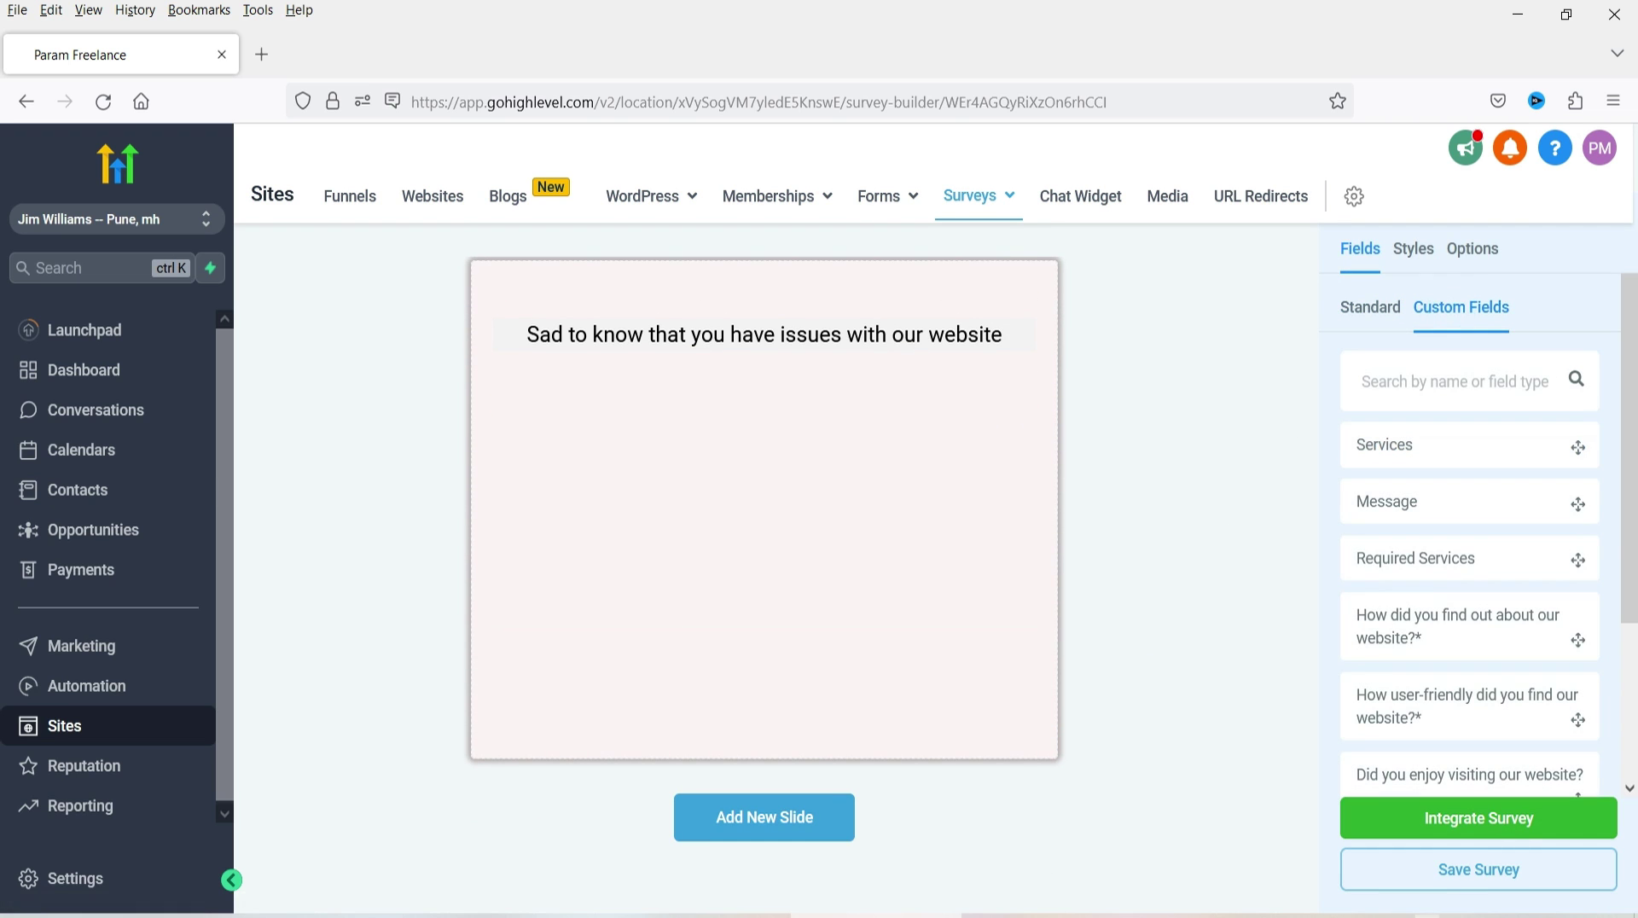
click(1498, 819)
click(1243, 785)
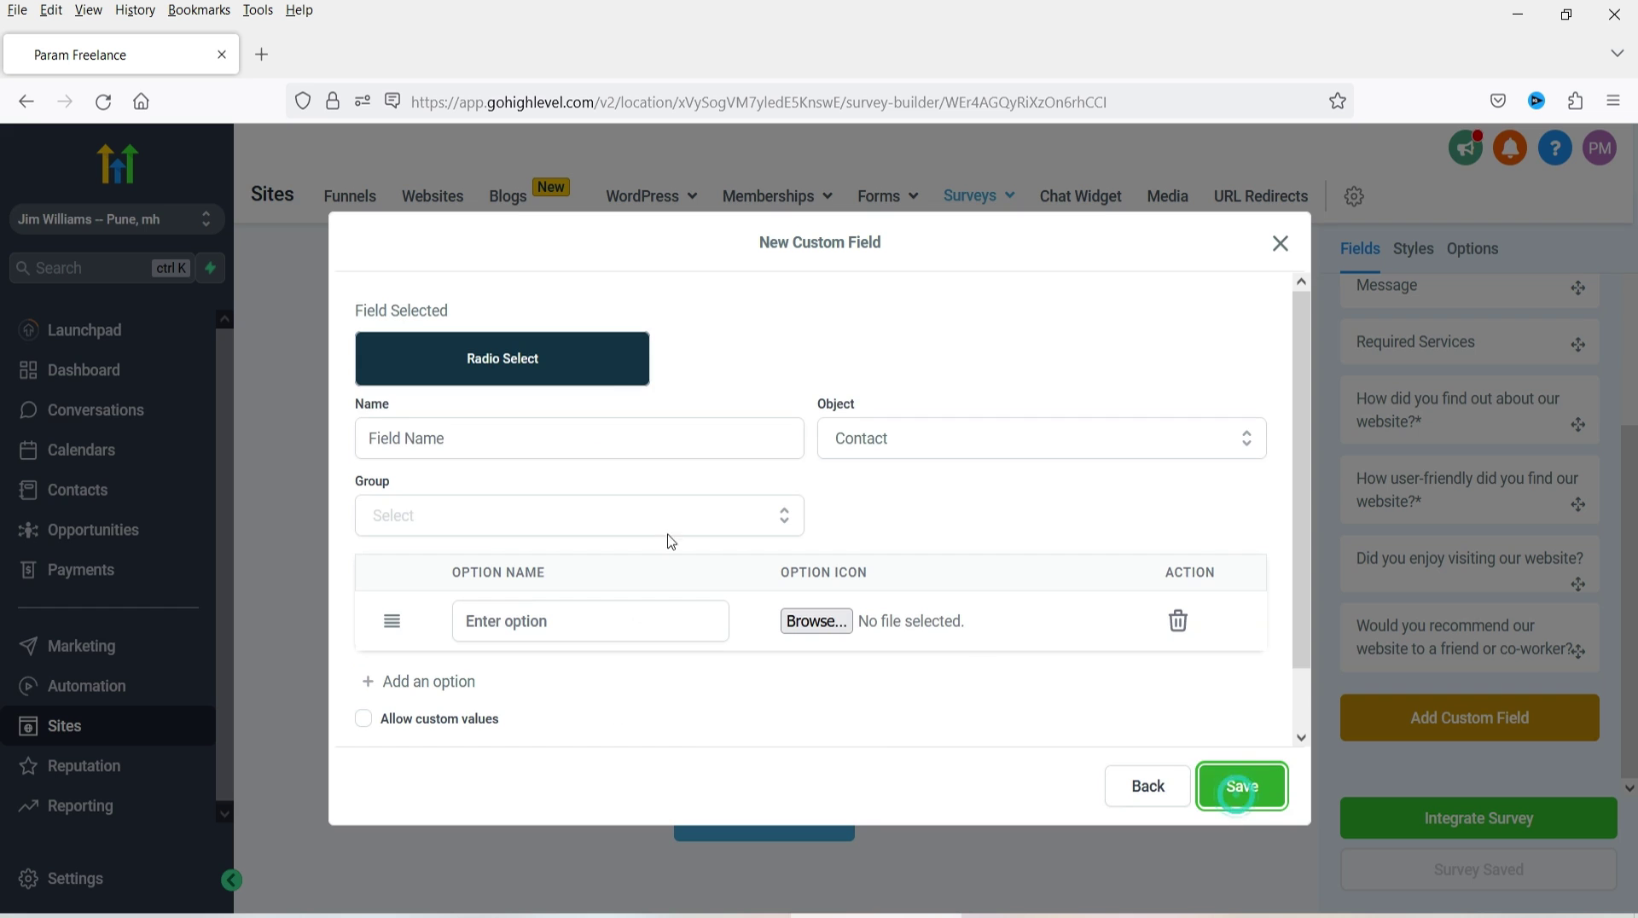
click(470, 454)
text(Which part of our website is not good?)
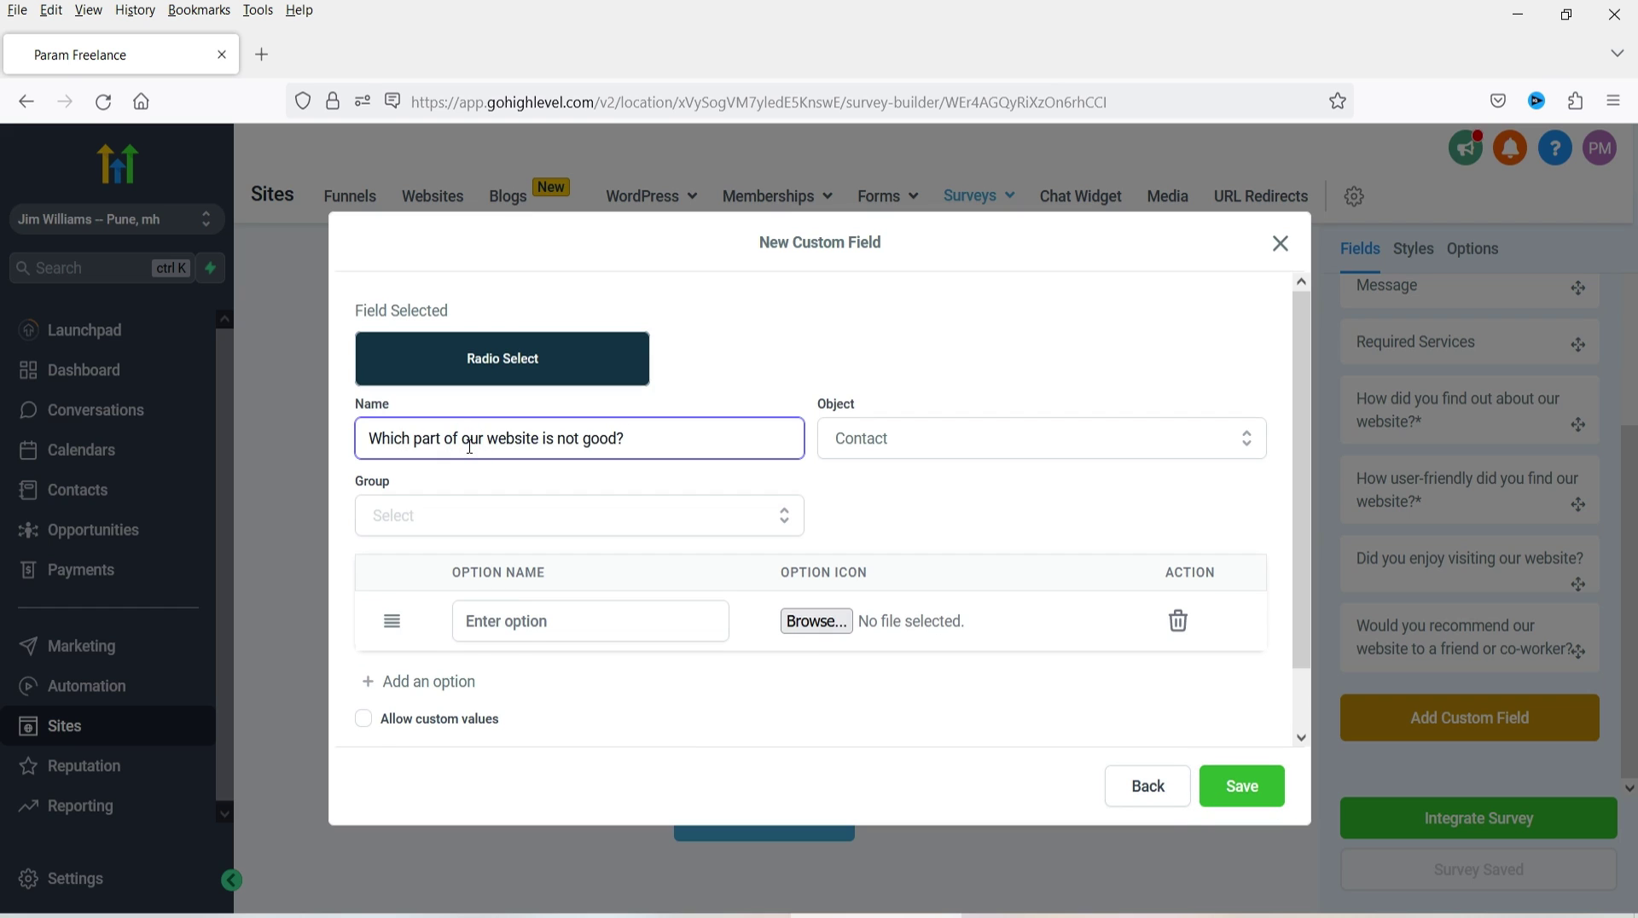
- Enter the answer options Home Page, Shop, Check out and Contact
click(592, 621)
text(Home Page)
click(529, 682)
text(Shop)
click(523, 739)
text(Check out)
click(543, 678)
text(Contact)
- File the question under General Info, save it, and place it on the slide
scroll(548, 597, down, 2)
click(546, 315)
click(497, 420)
click(1242, 784)
drag(1500, 738, 932, 401)
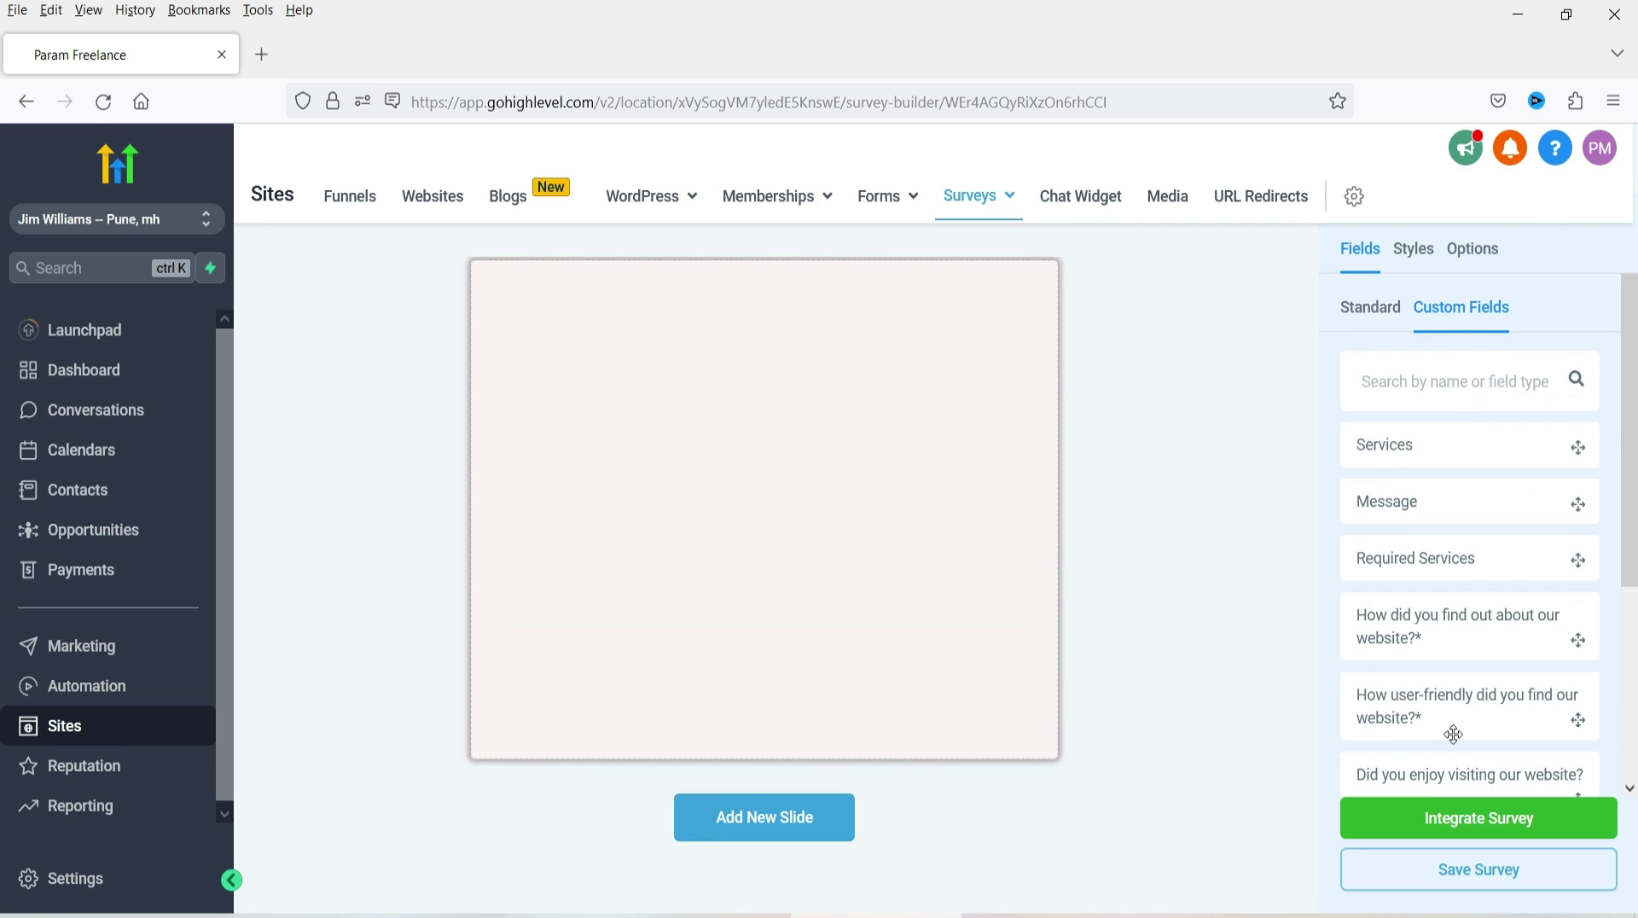
scroll(1376, 689, down, 3)
click(1475, 729)
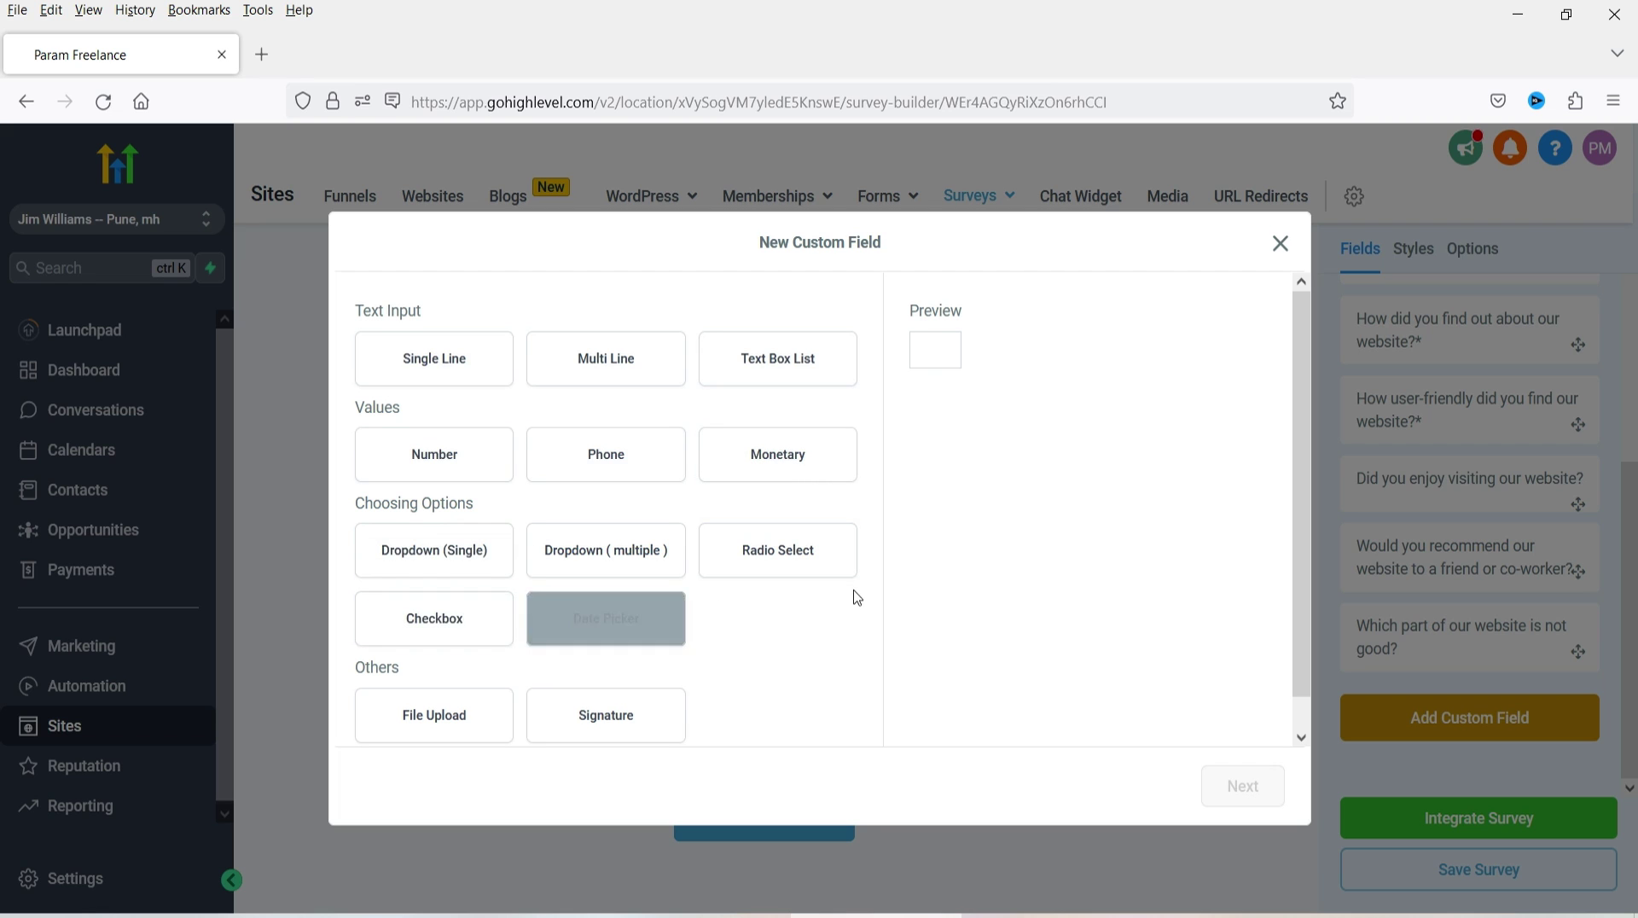
- Create a Multi Line field 'Any comments?' in General Info with placeholder 'Enter your comments'
scroll(856, 597, down, 1)
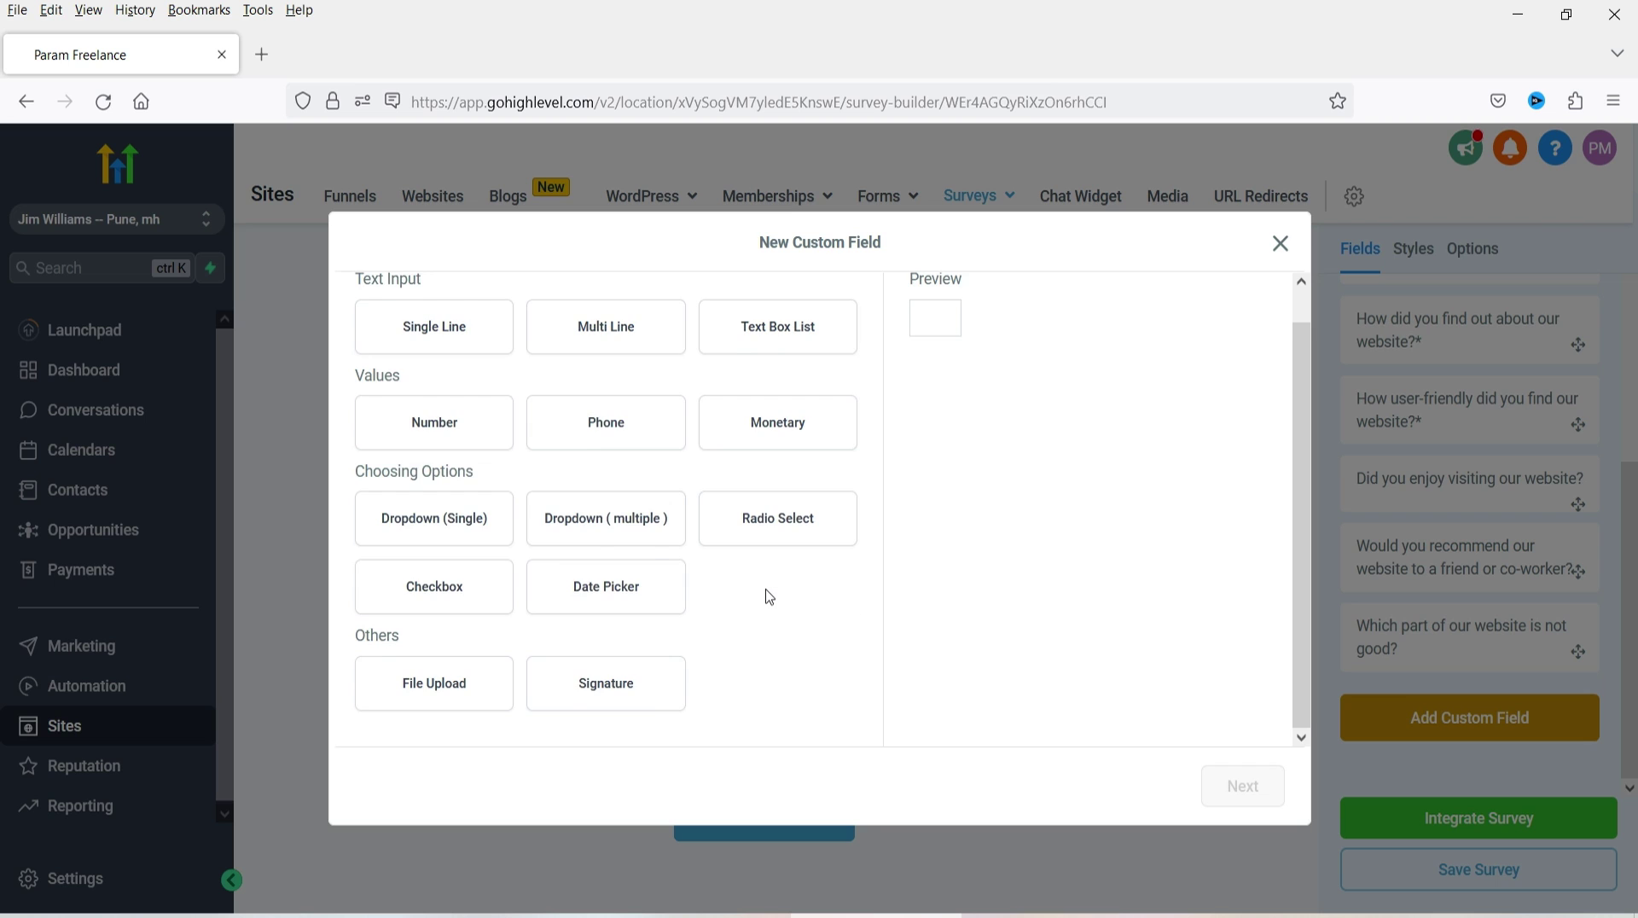
scroll(767, 593, up, 1)
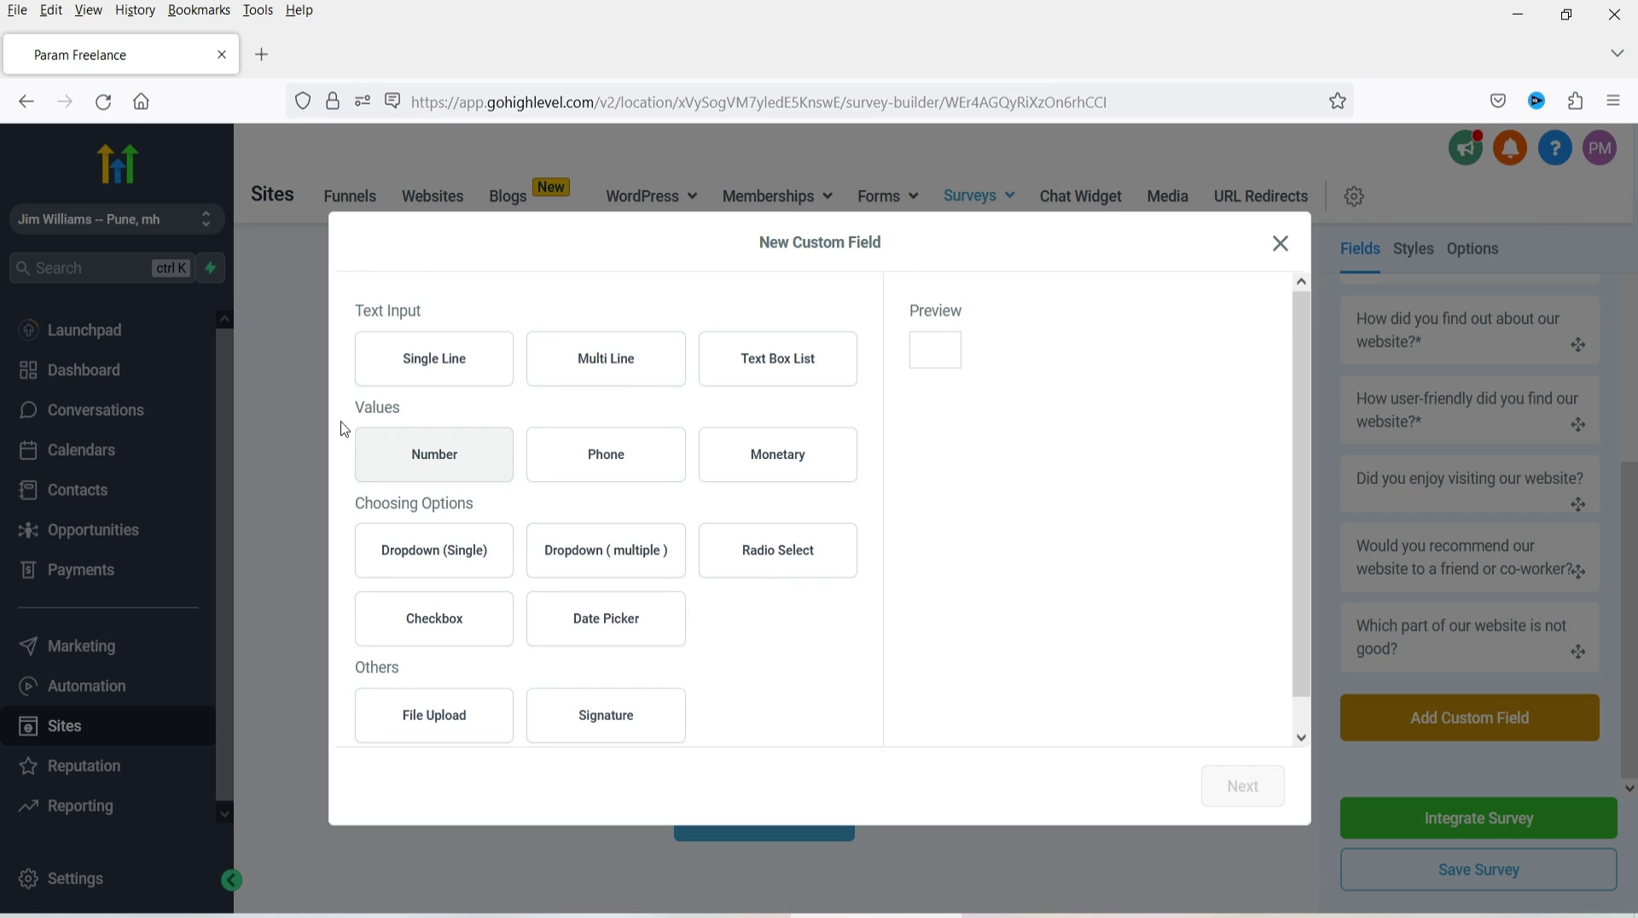
click(640, 367)
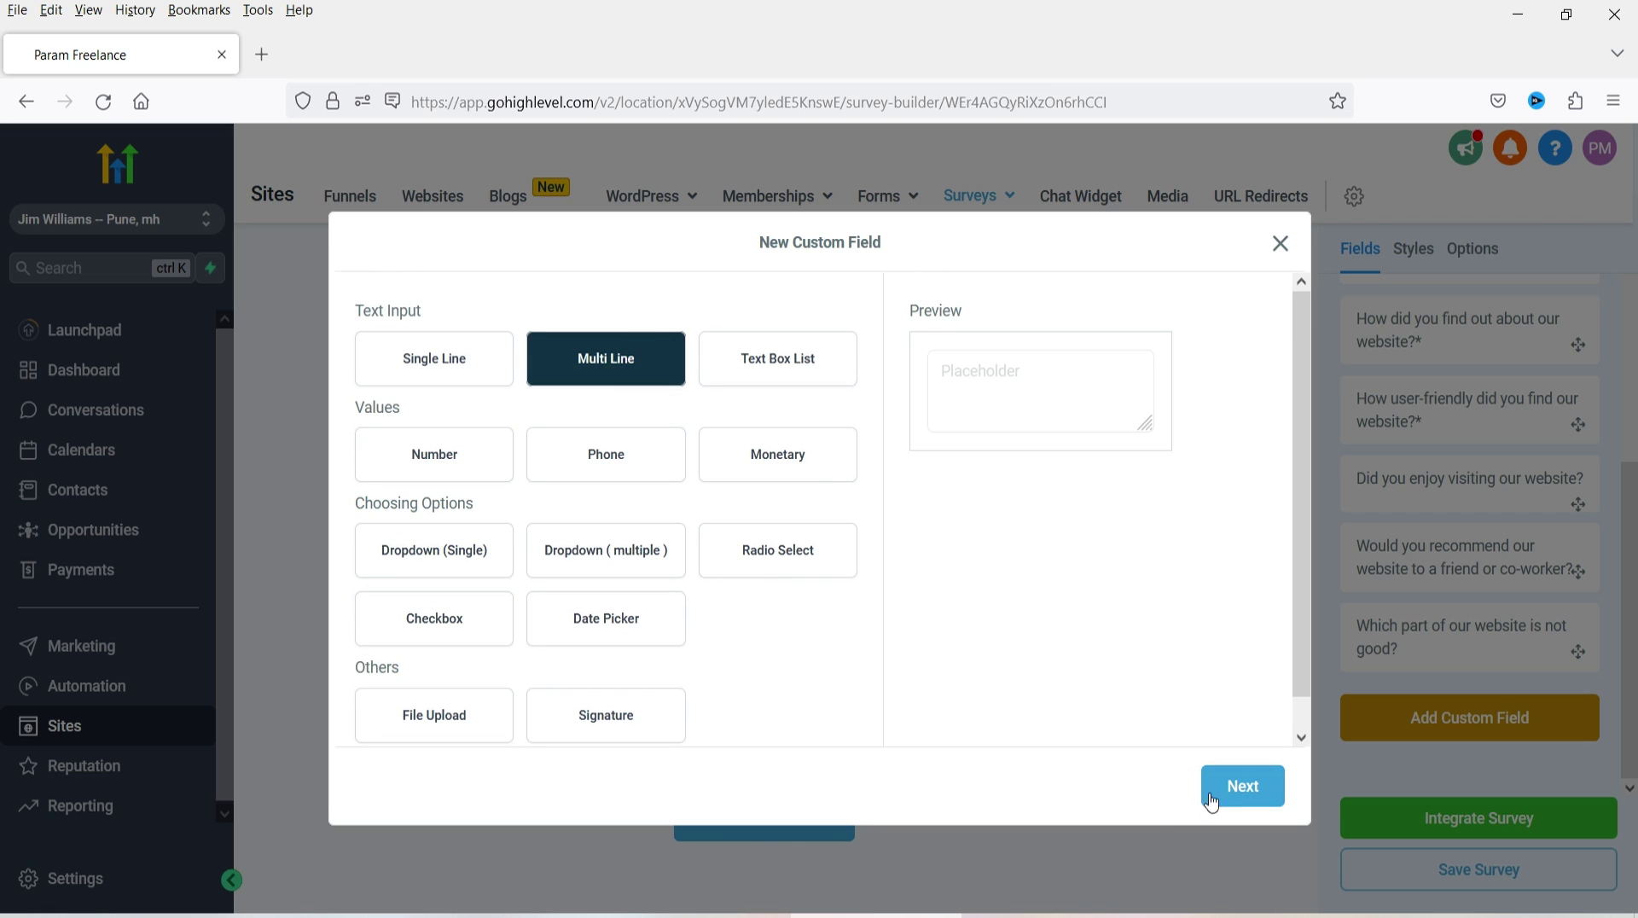
click(1216, 795)
click(487, 461)
text(Any comments?)
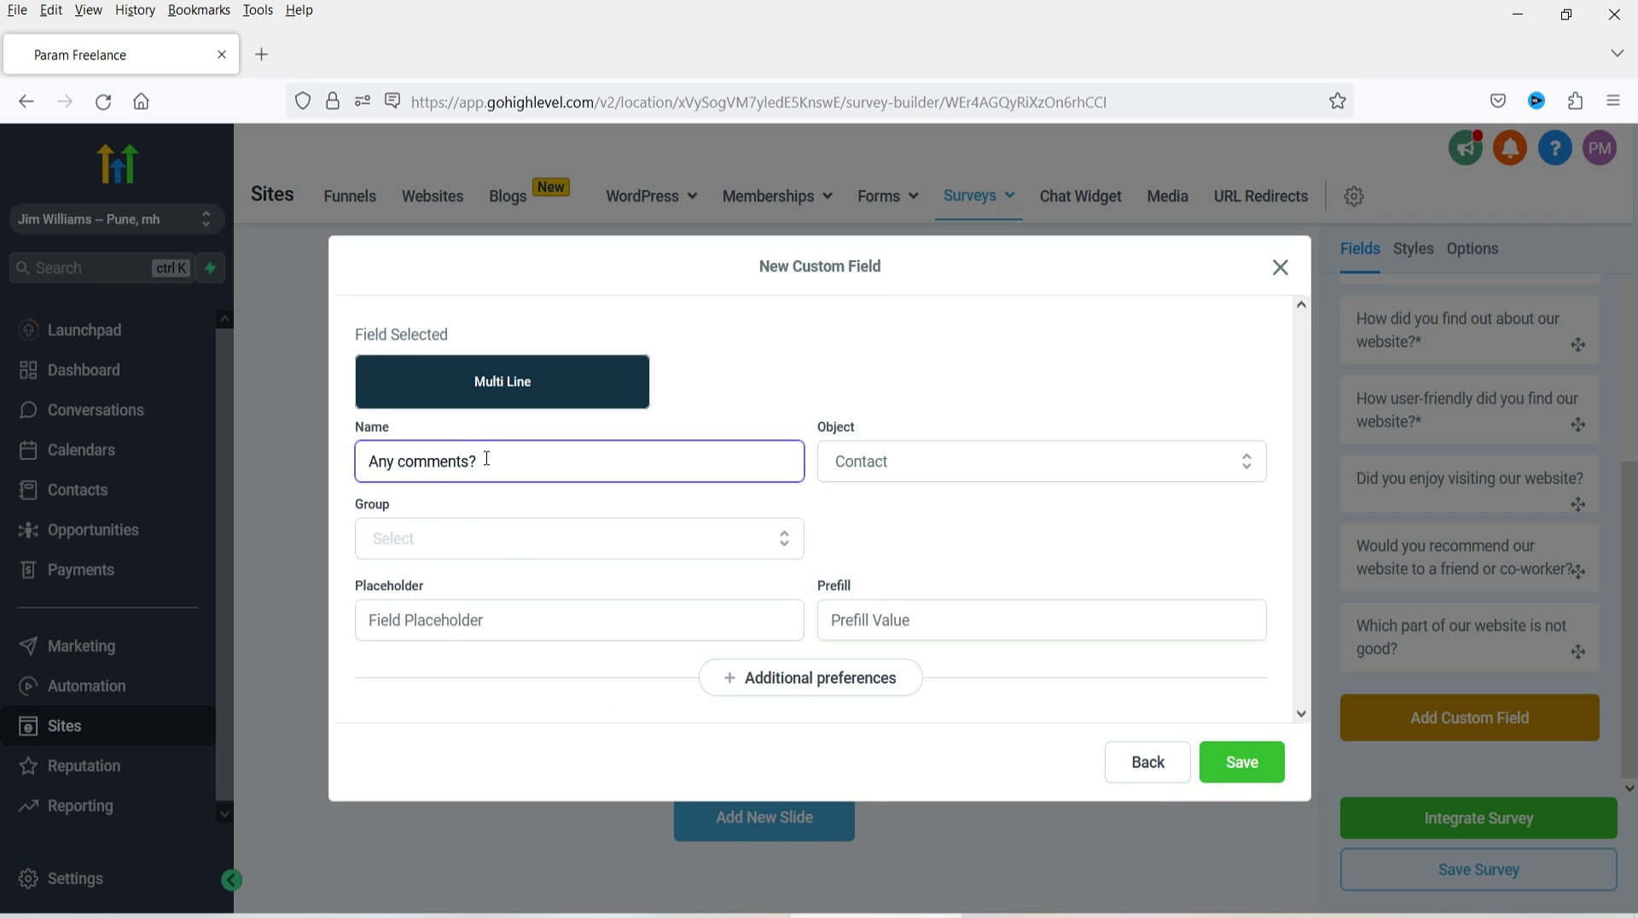
click(509, 546)
click(523, 625)
click(530, 623)
text(Enter your comments)
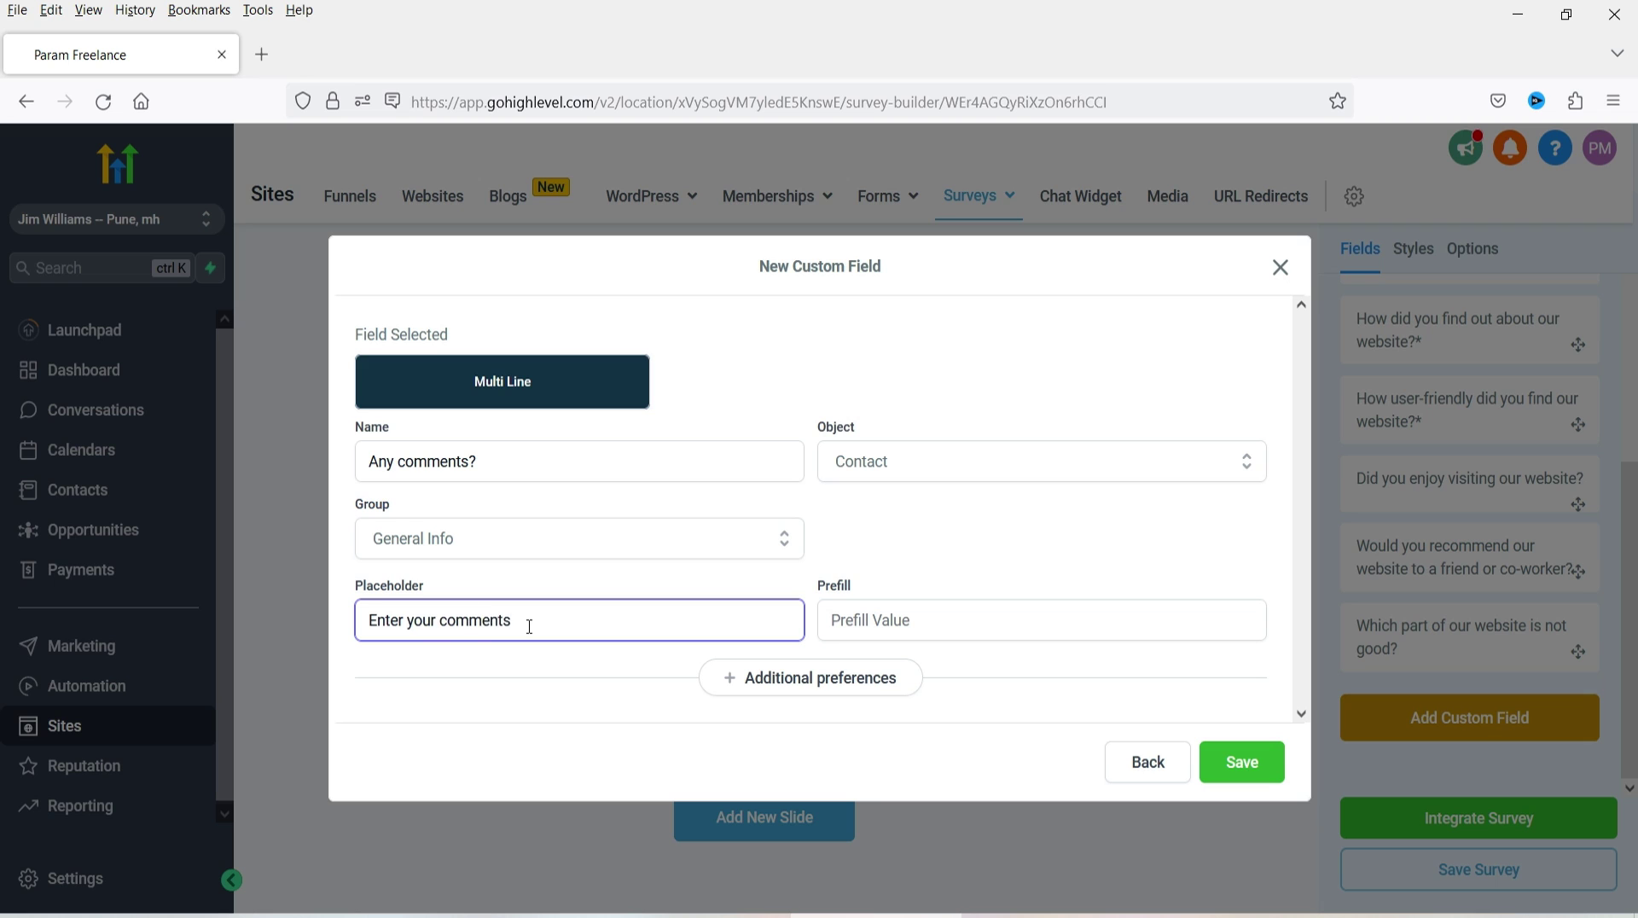
click(1233, 762)
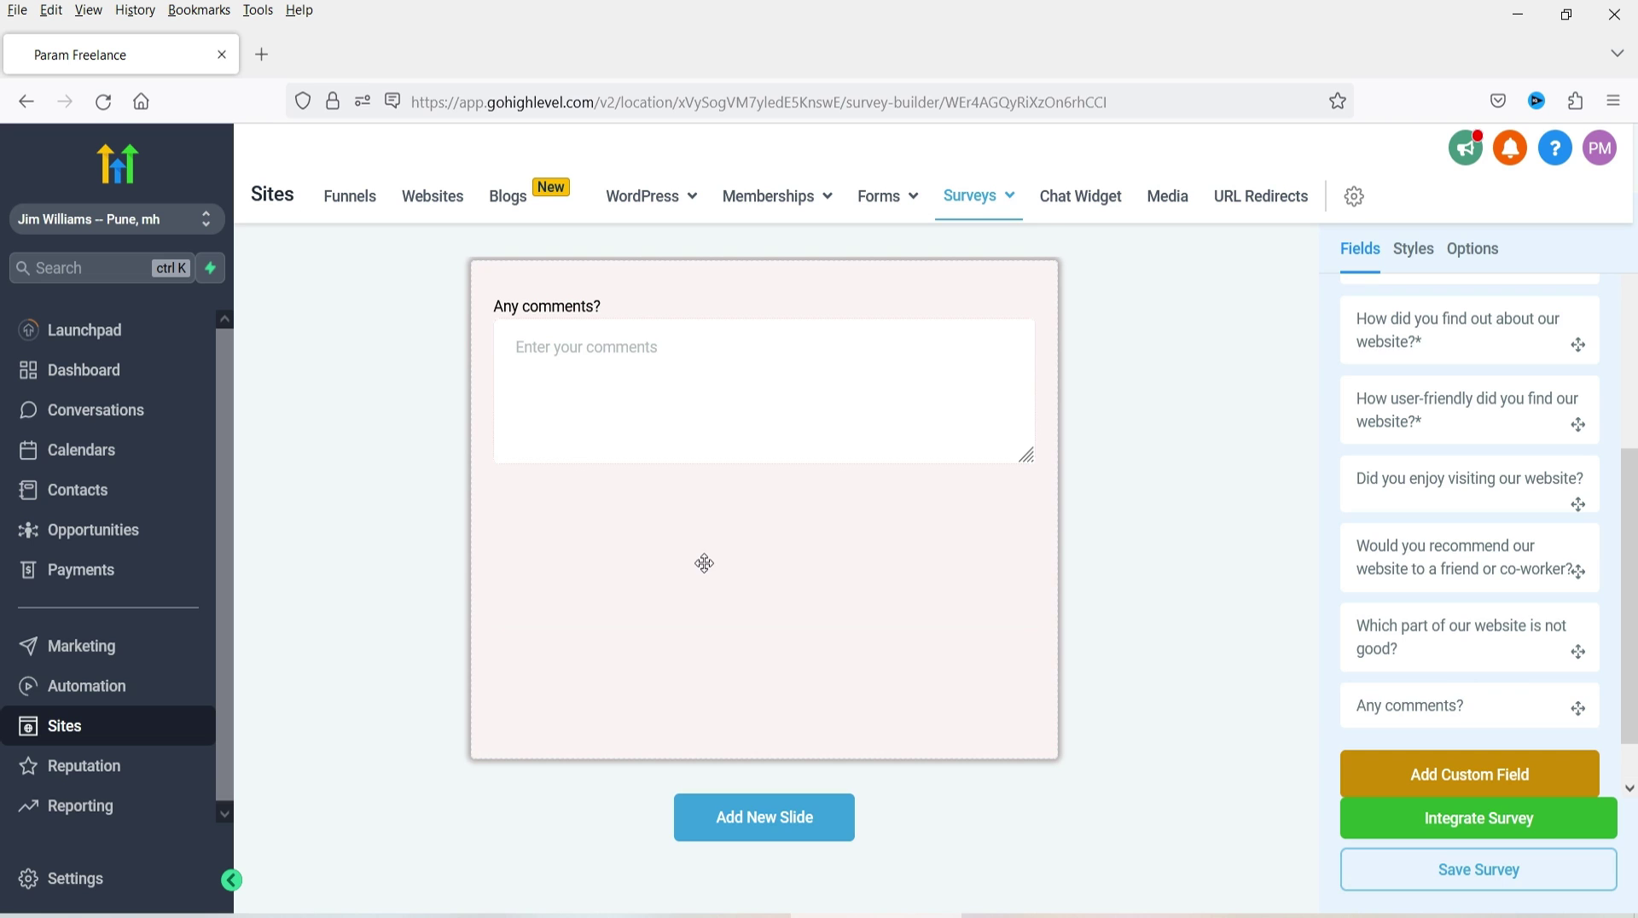
- Rename the survey to 'Sample Survey' in its Options
click(1481, 249)
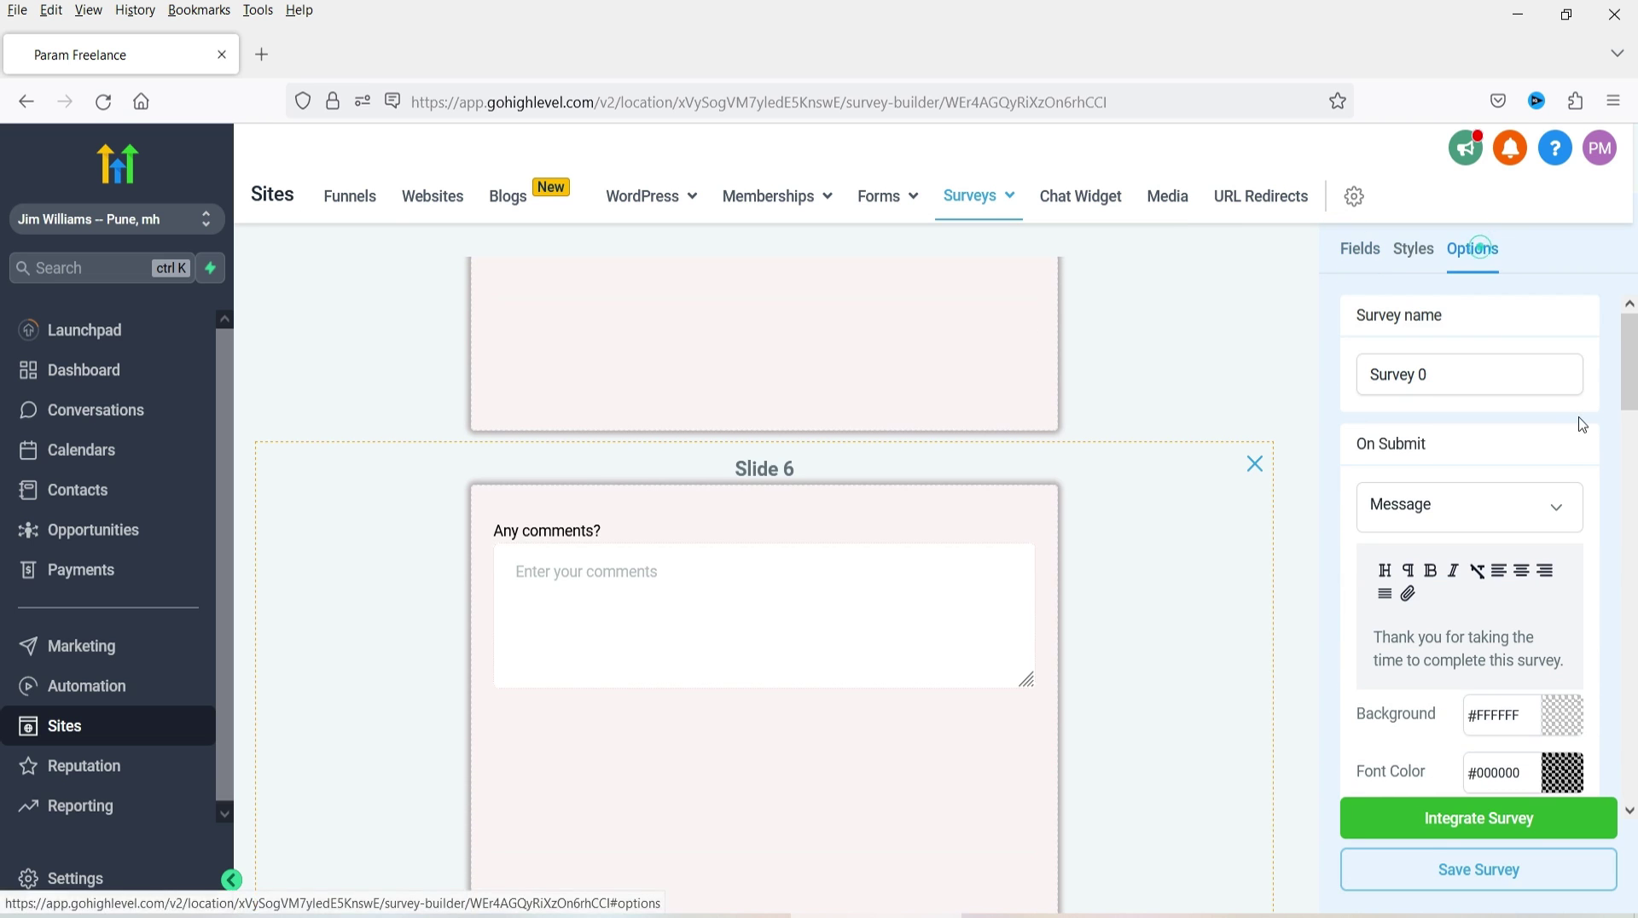
scroll(1130, 406, up, 20)
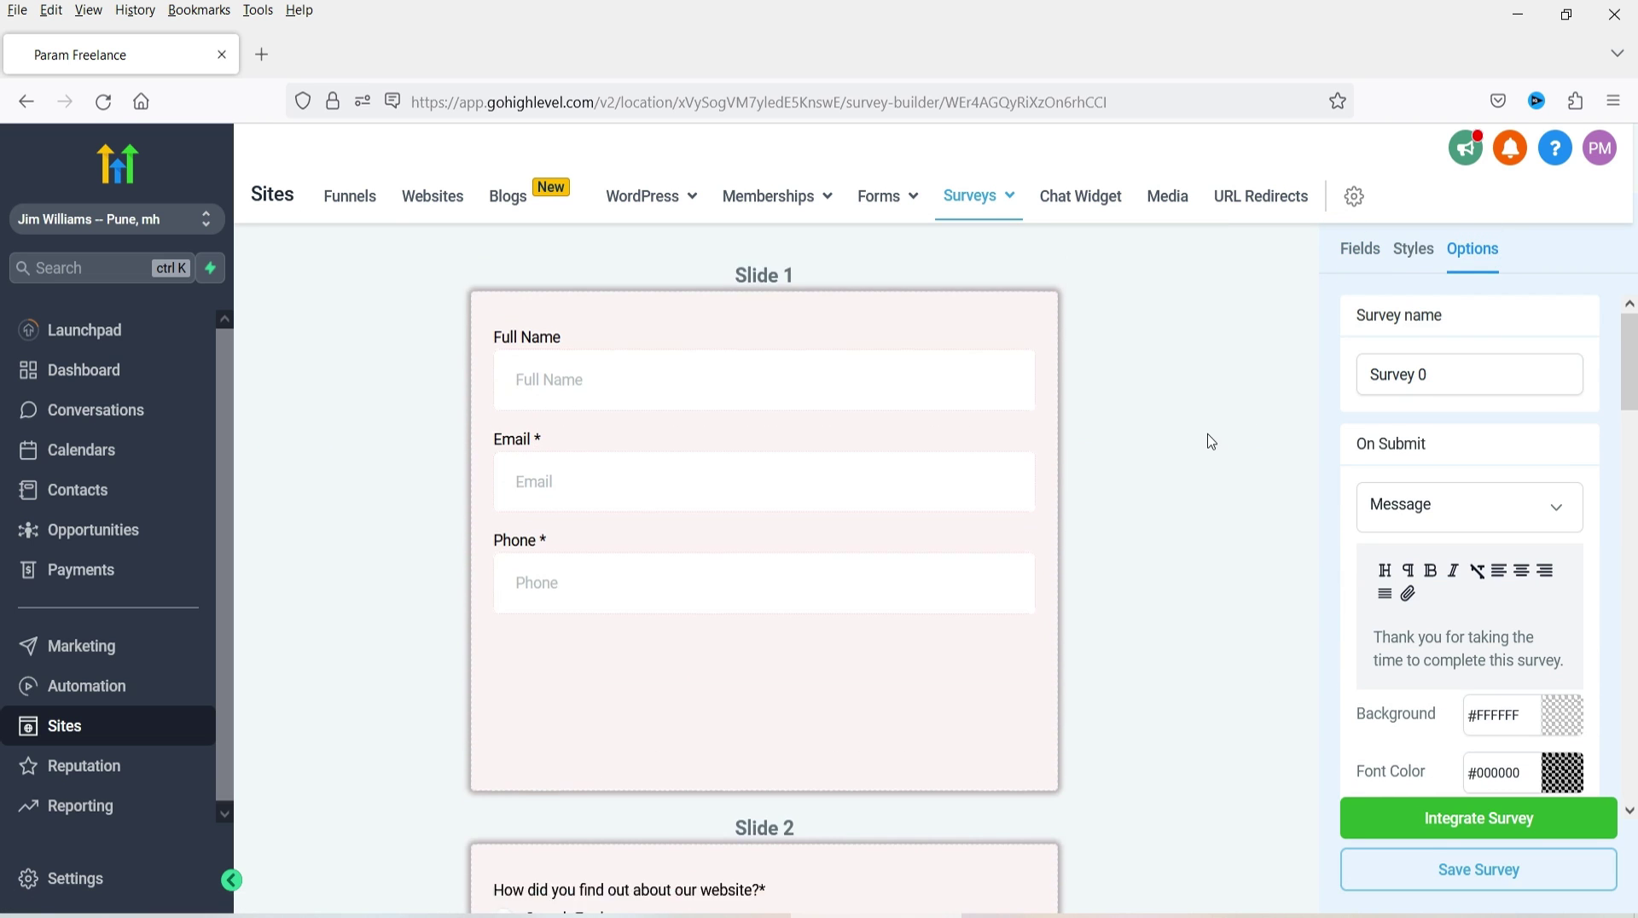
scroll(1211, 442, up, 1)
triple_click(1438, 375)
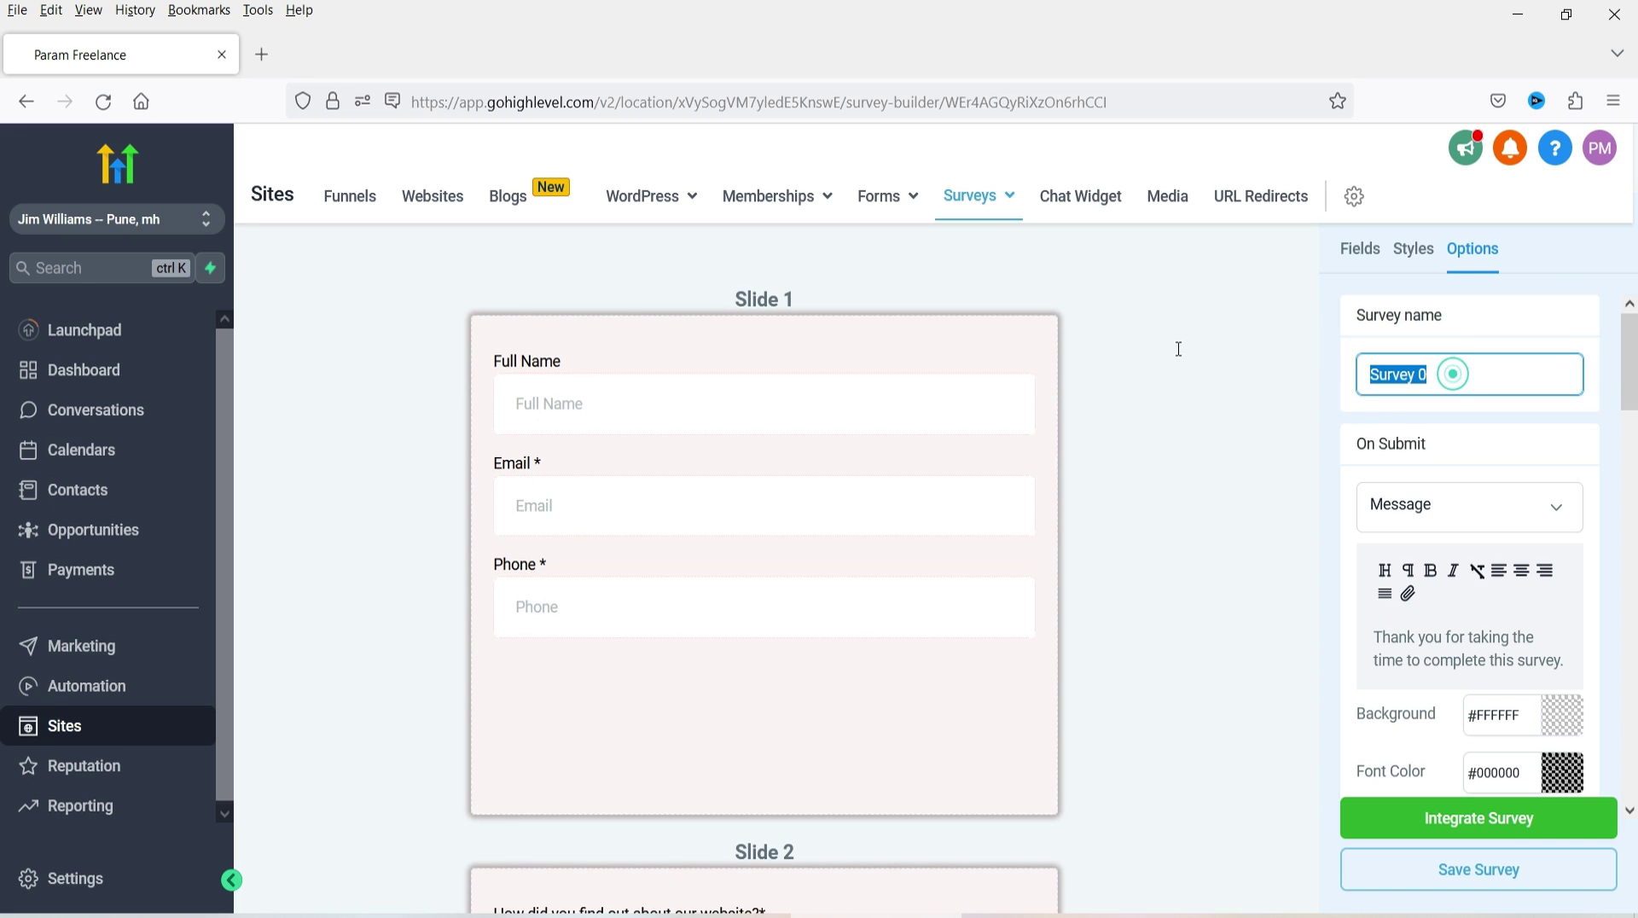
text(Sample)
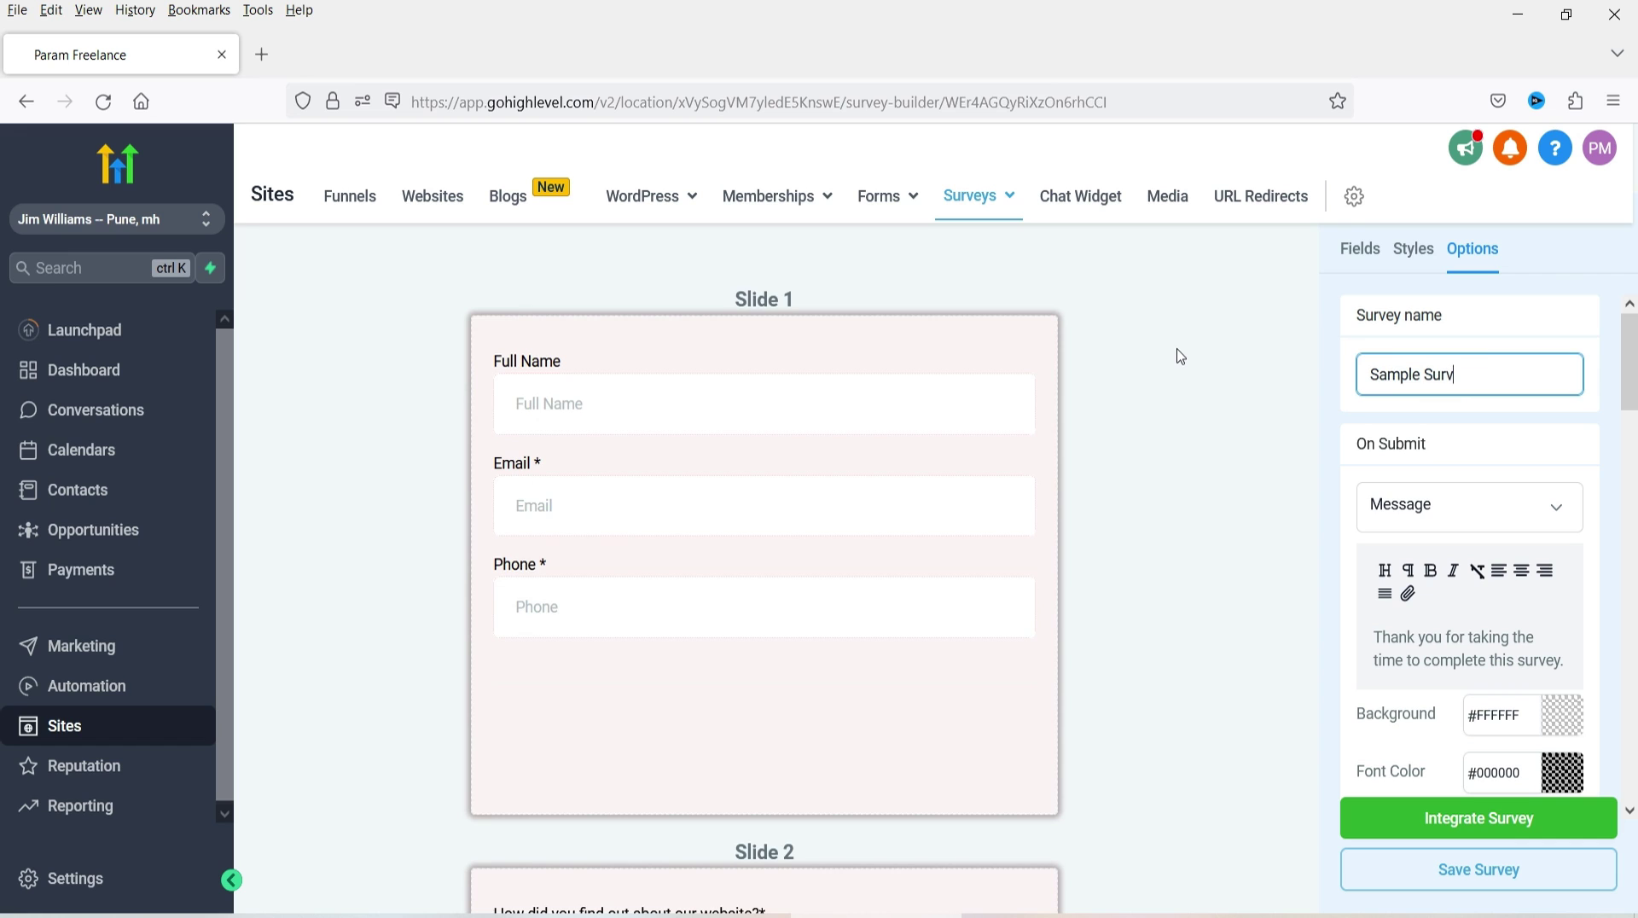
- Set On Submit to Open URL and paste the shop page address
scroll(1181, 356, down, 3)
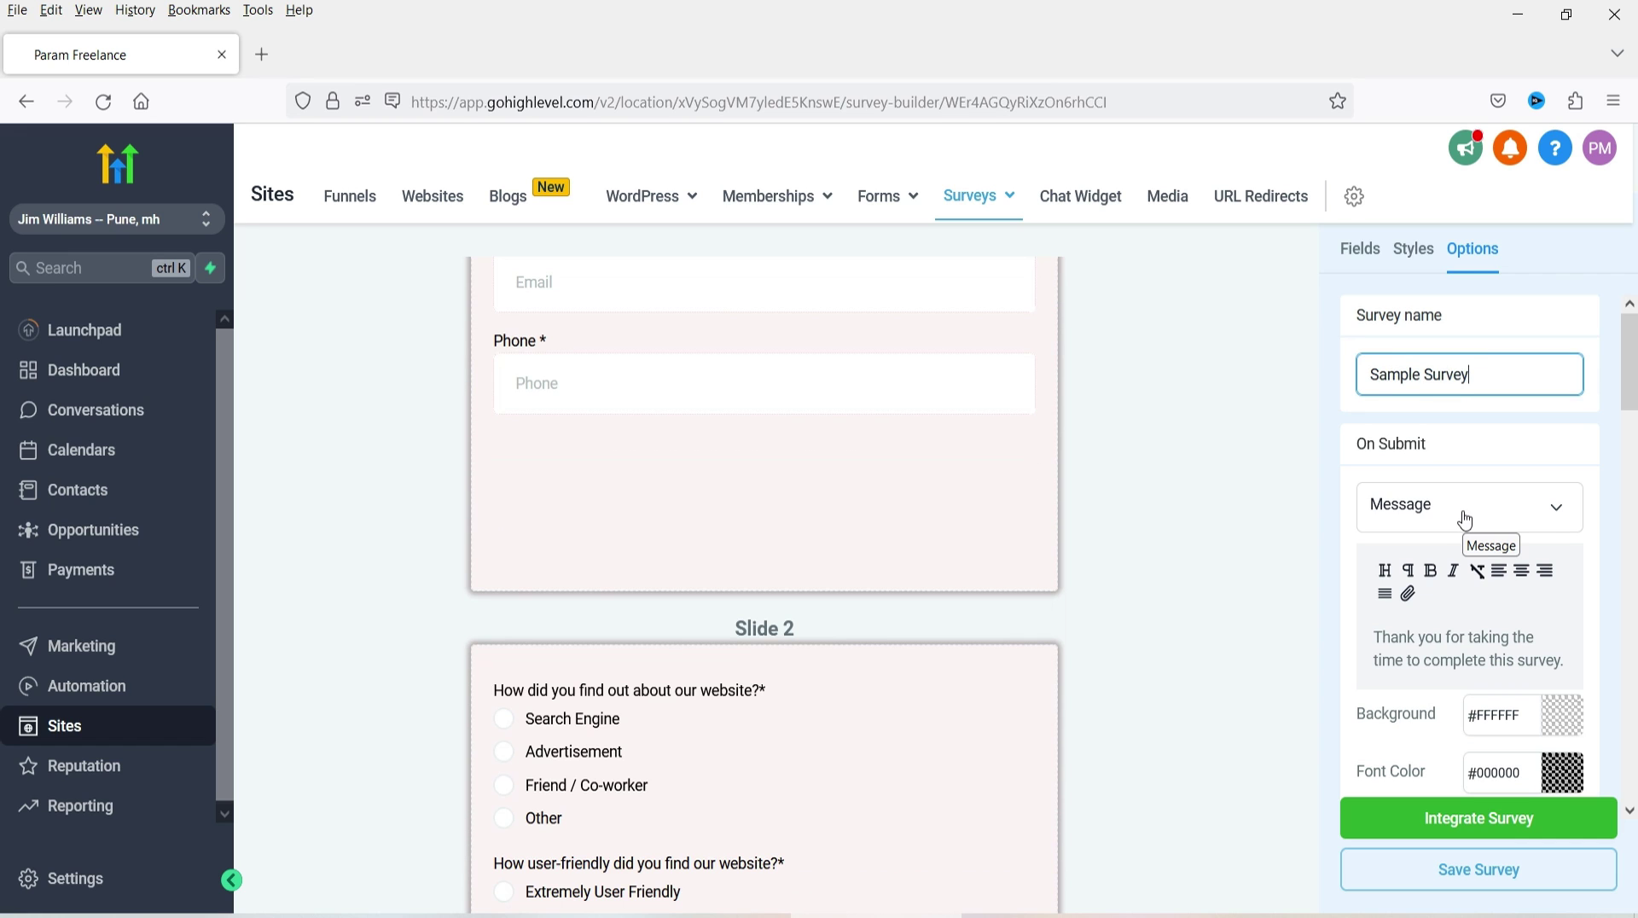
click(1465, 514)
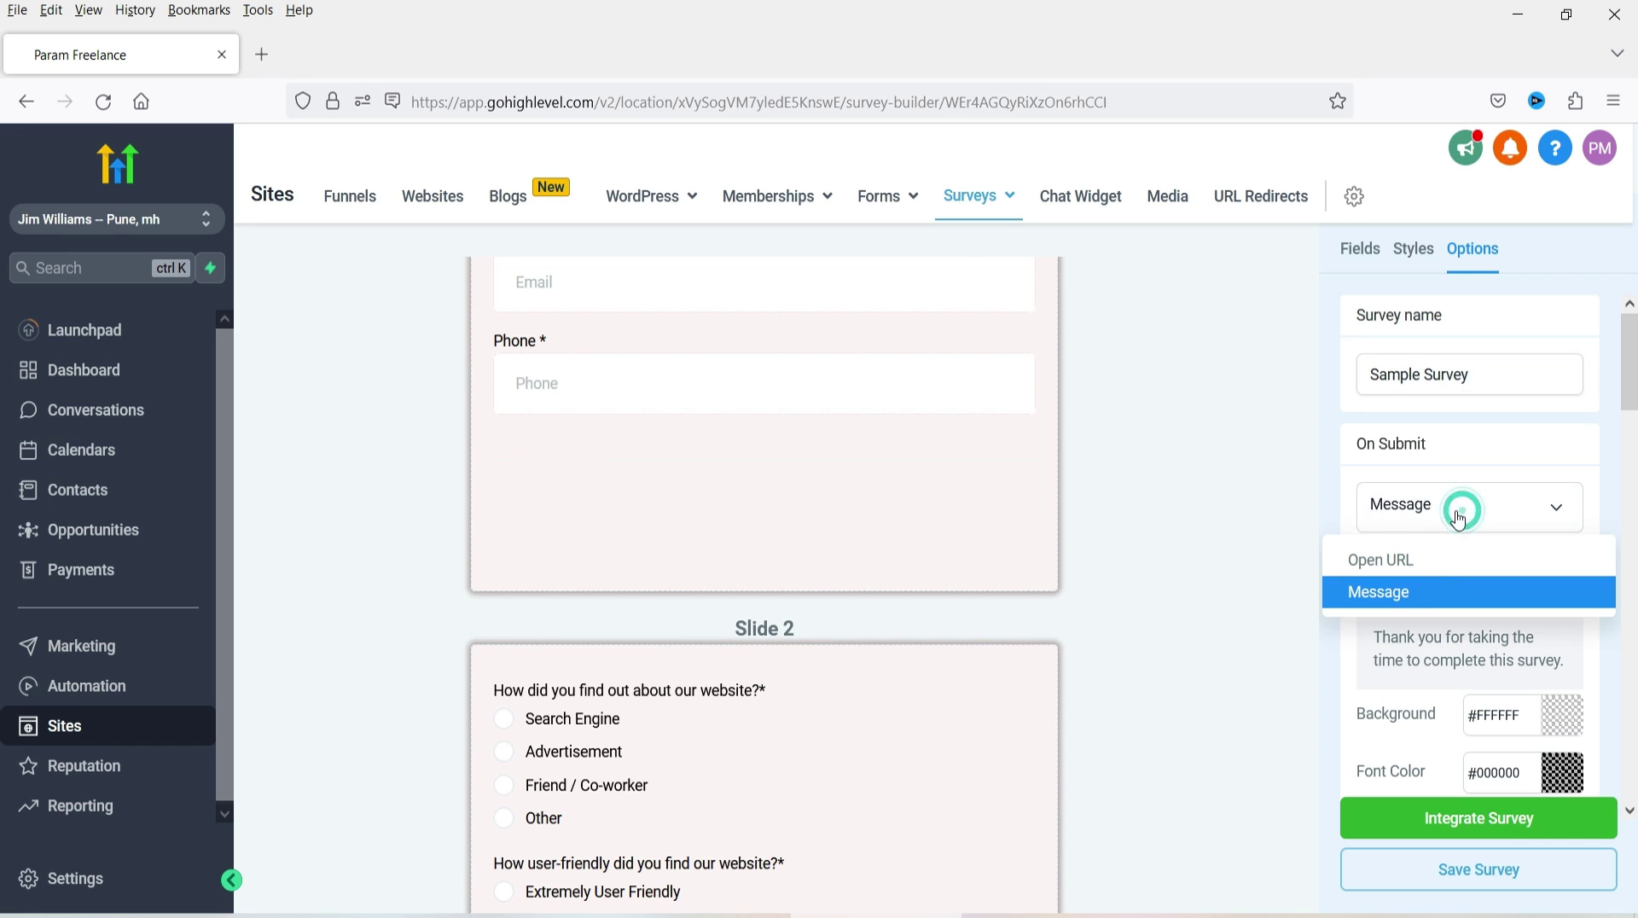
click(1425, 570)
click(1408, 566)
key(ctrl+v)
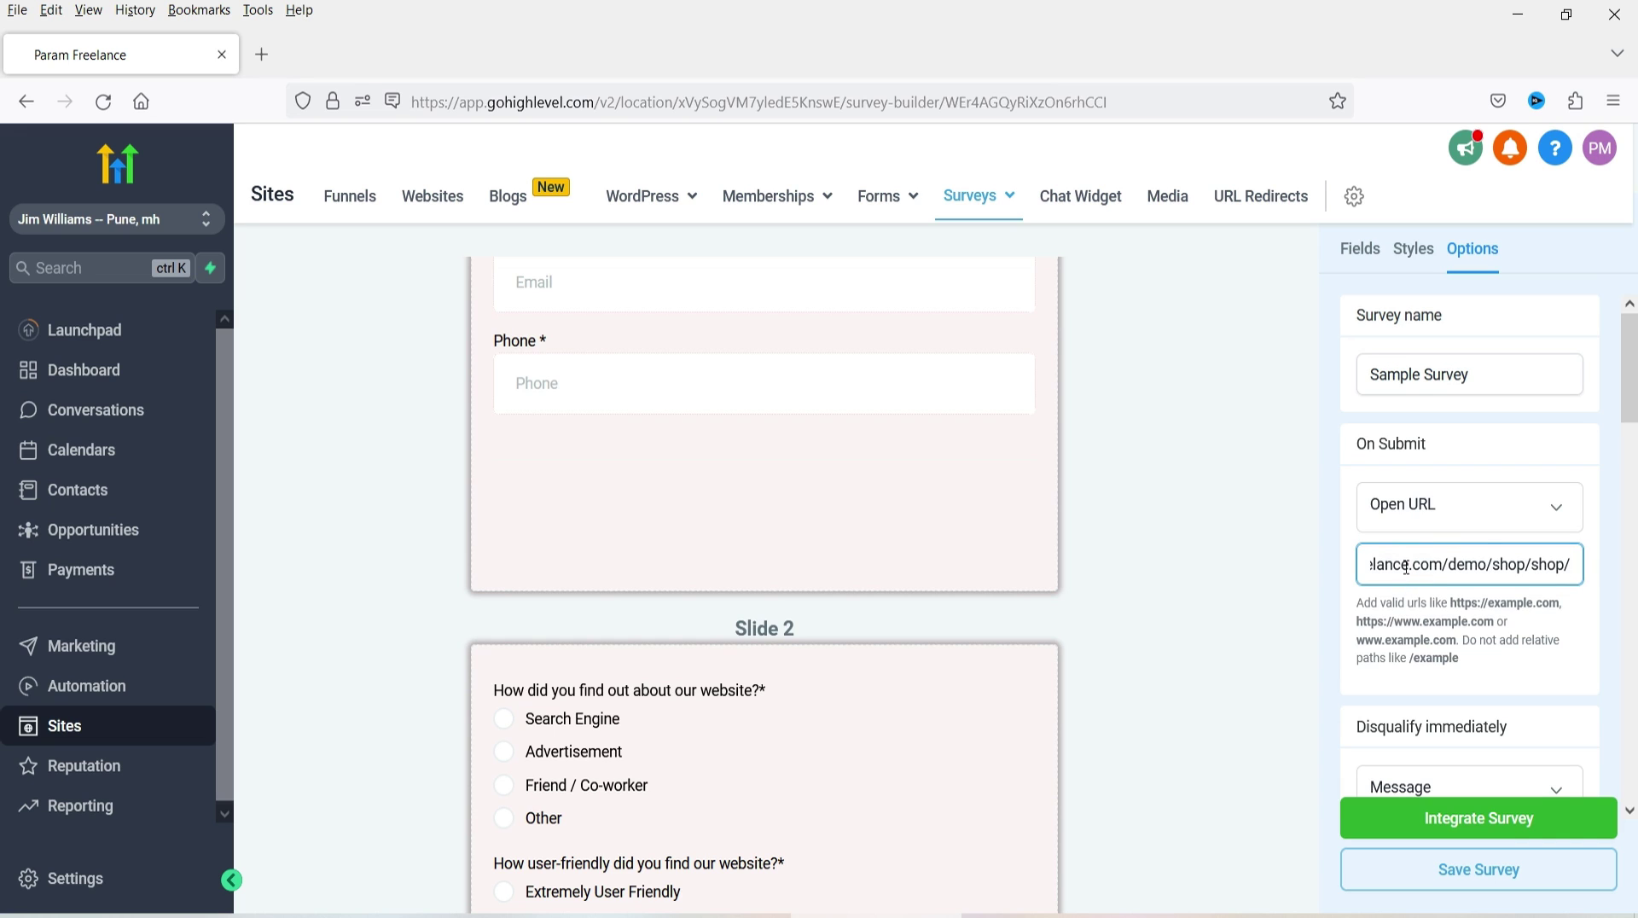
click(1474, 533)
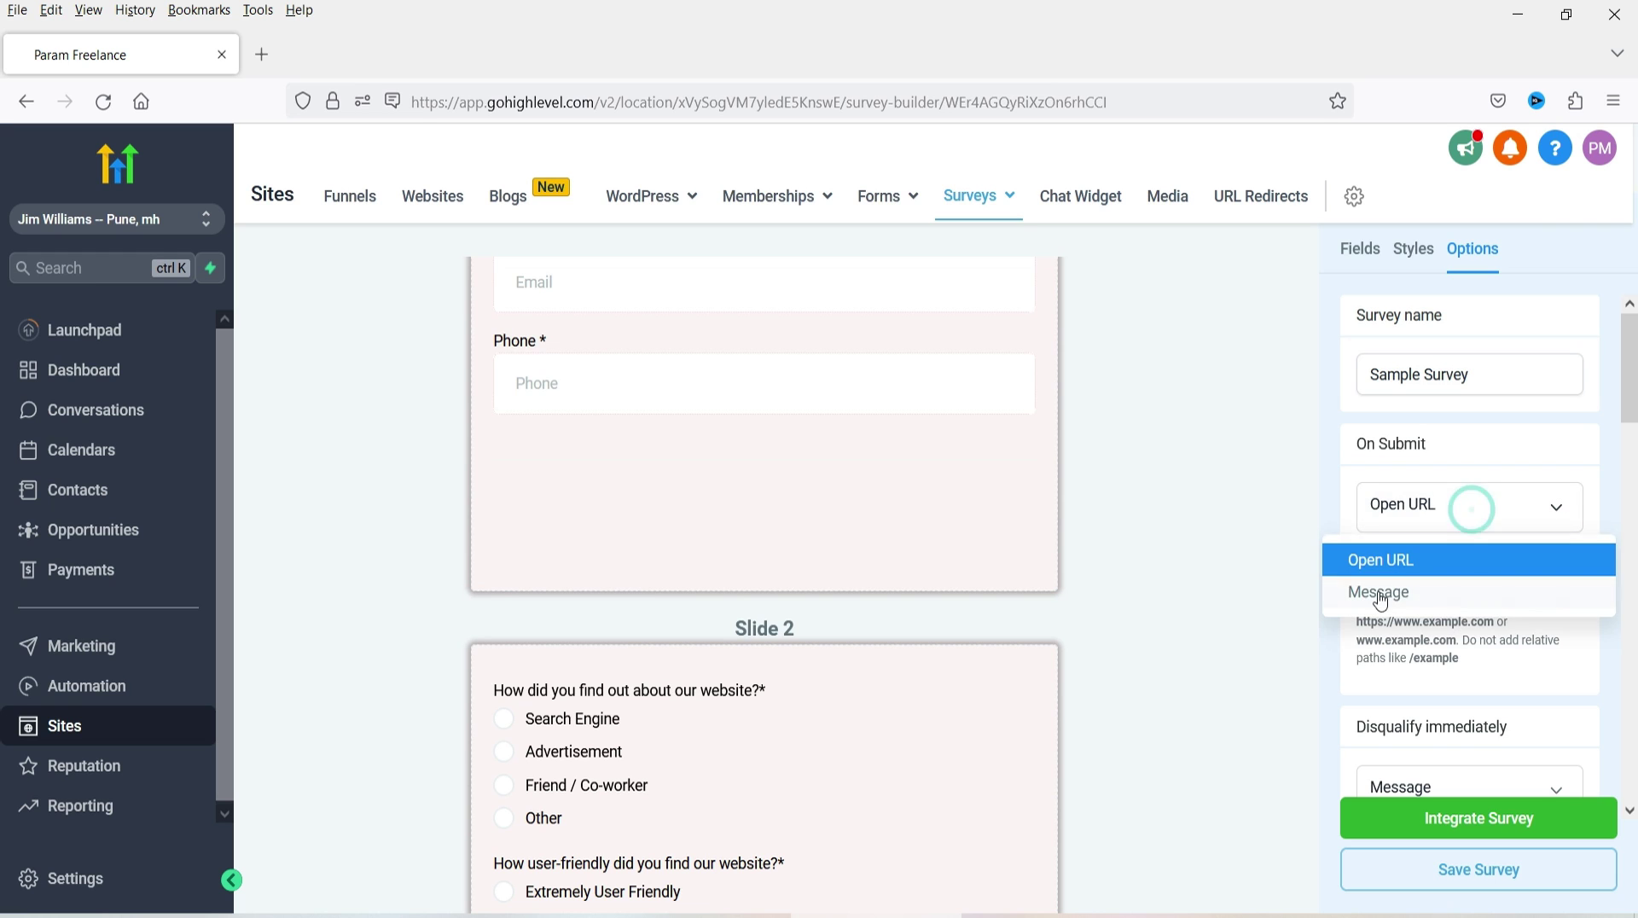
click(1232, 553)
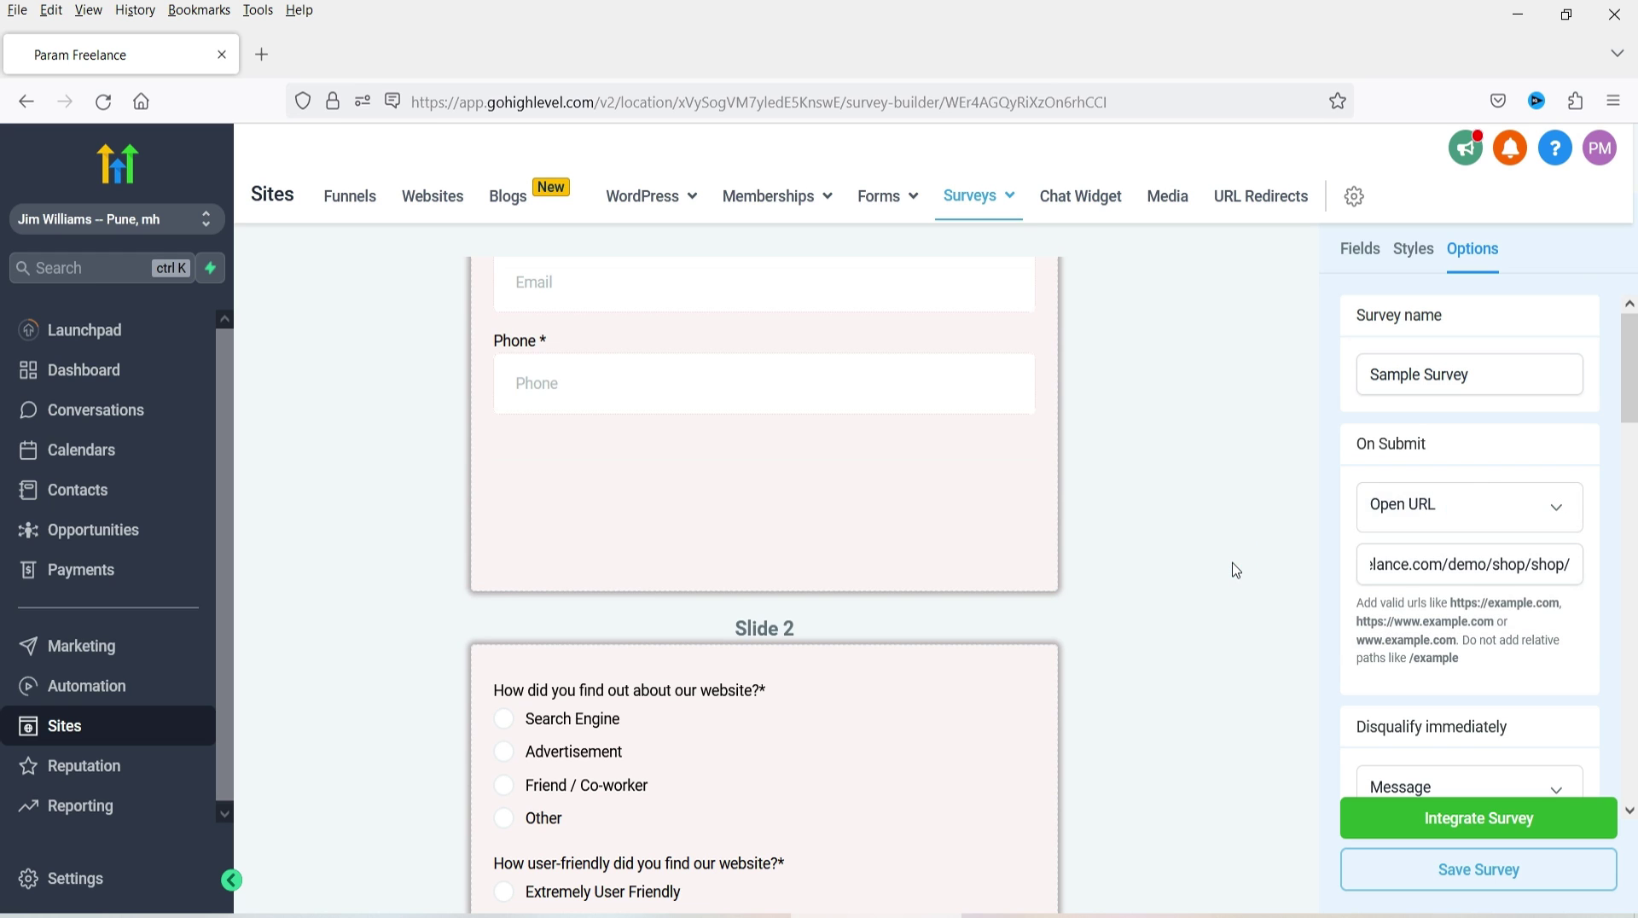
scroll(1347, 523, down, 3)
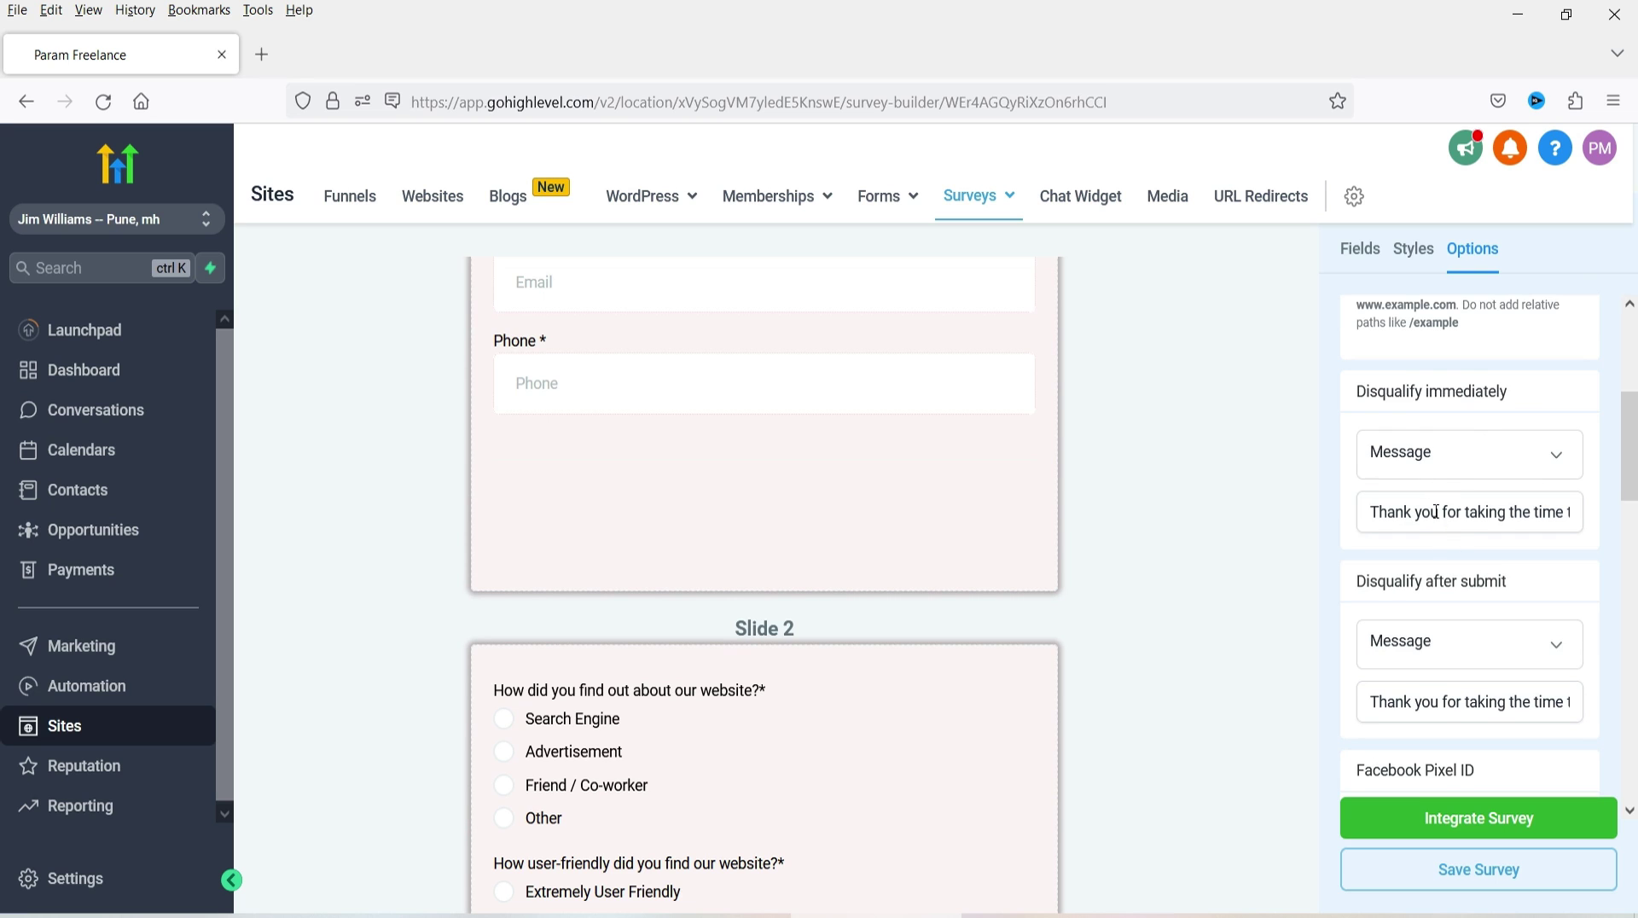
- Select and then deselect the disqualify-after-submit message text, leaving it unchanged
scroll(1437, 511, down, 3)
click(1440, 480)
key(ctrl+a)
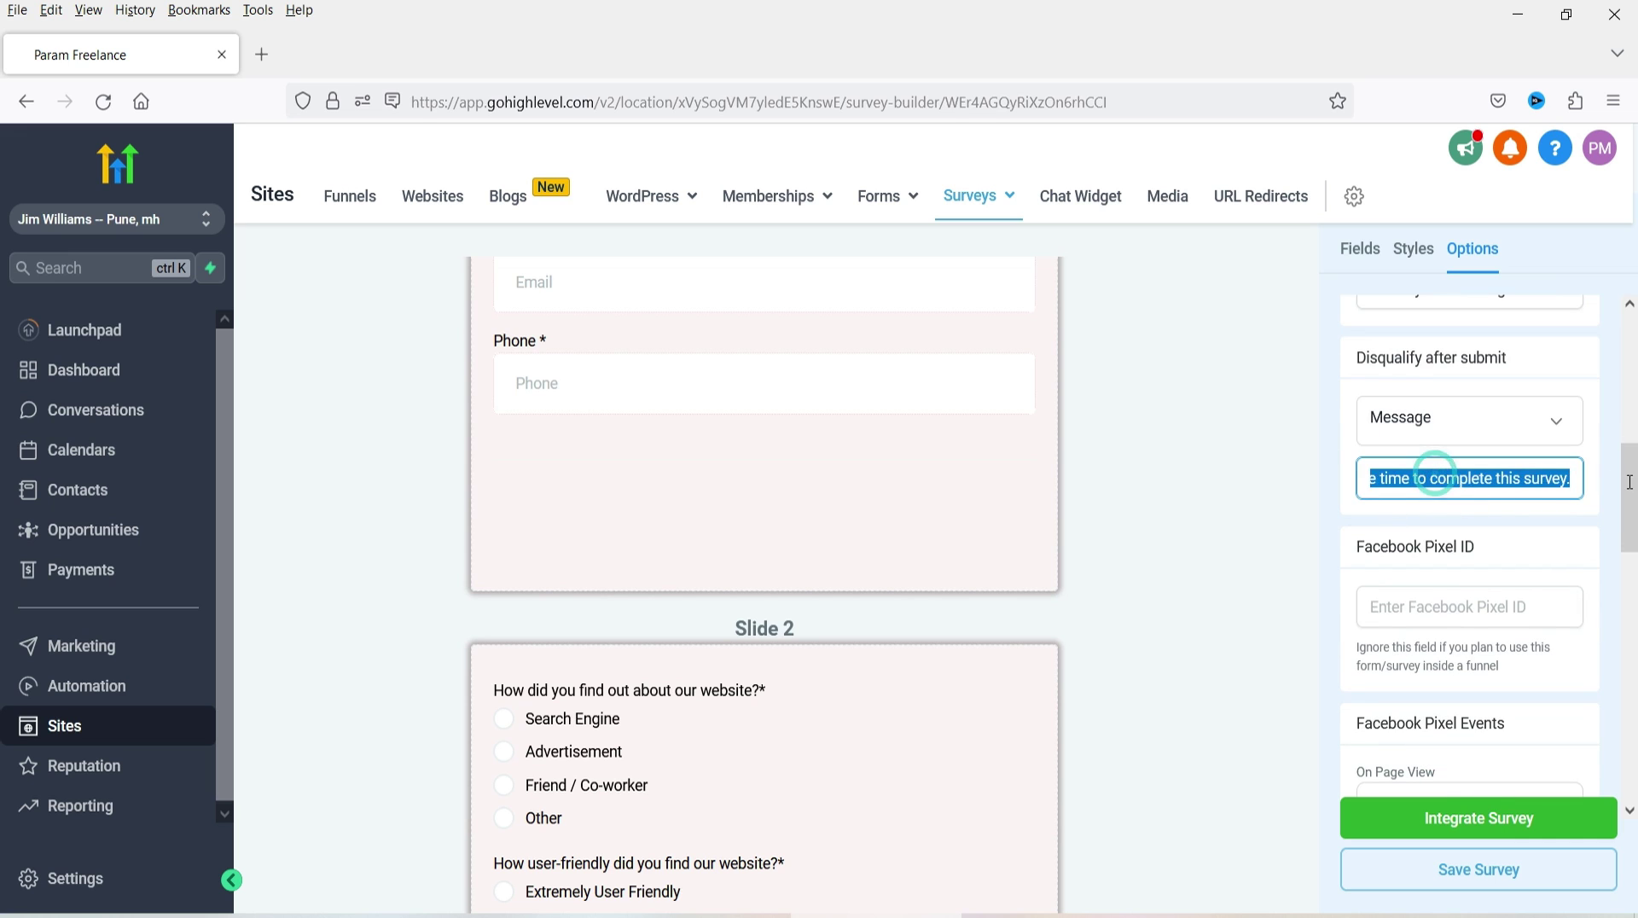
click(1442, 487)
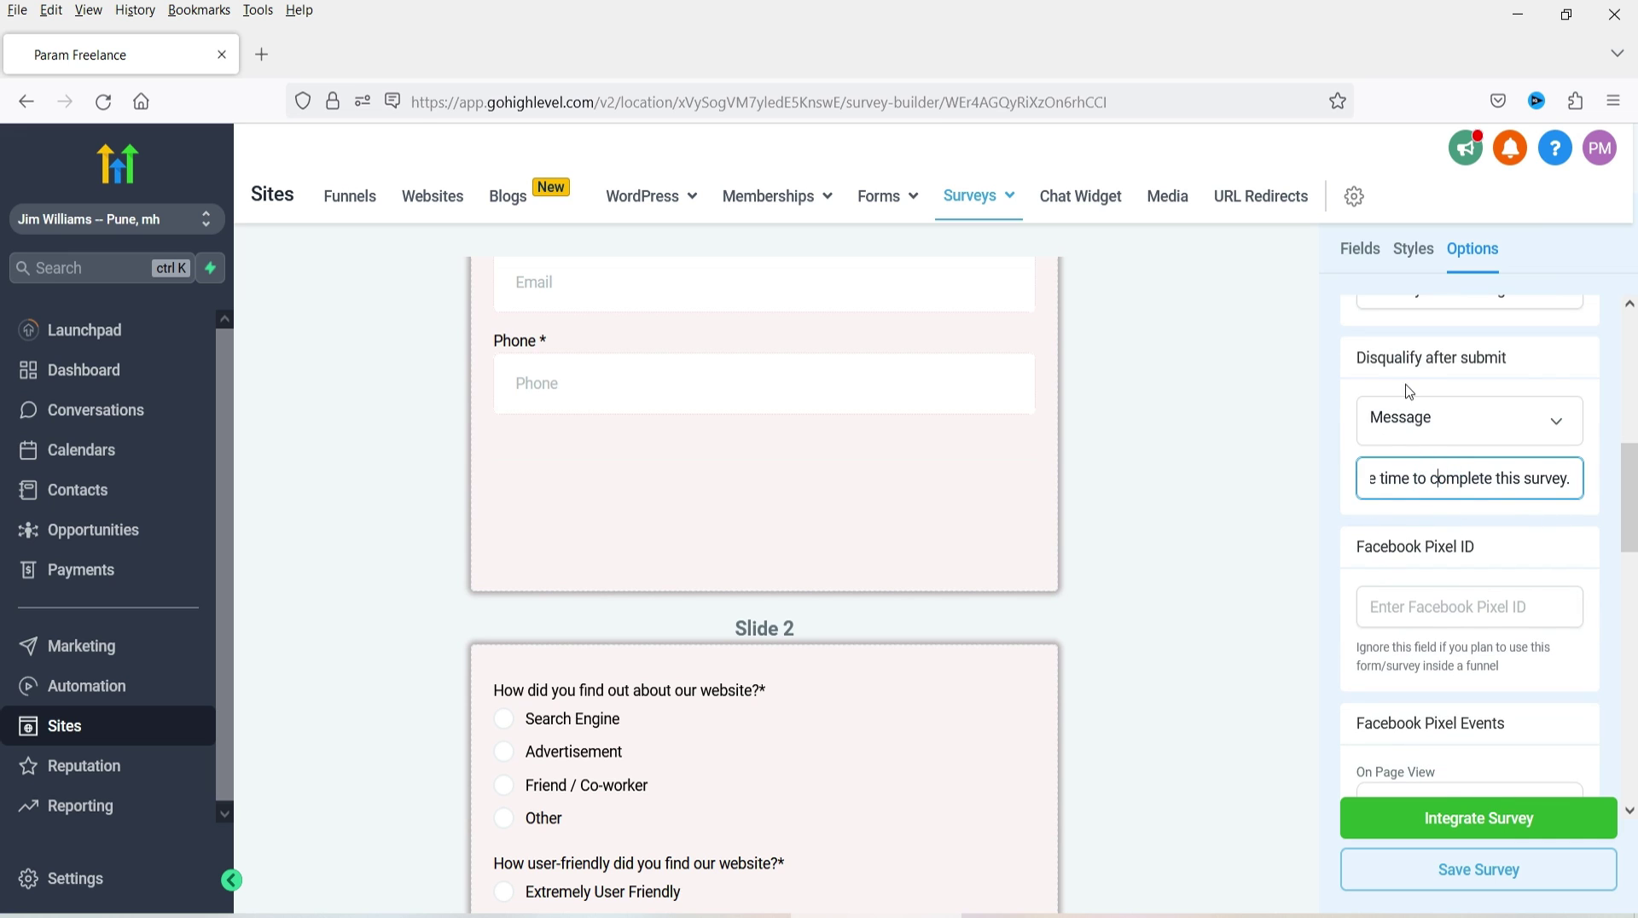
double_click(1489, 357)
key(ctrl+a)
click(1280, 394)
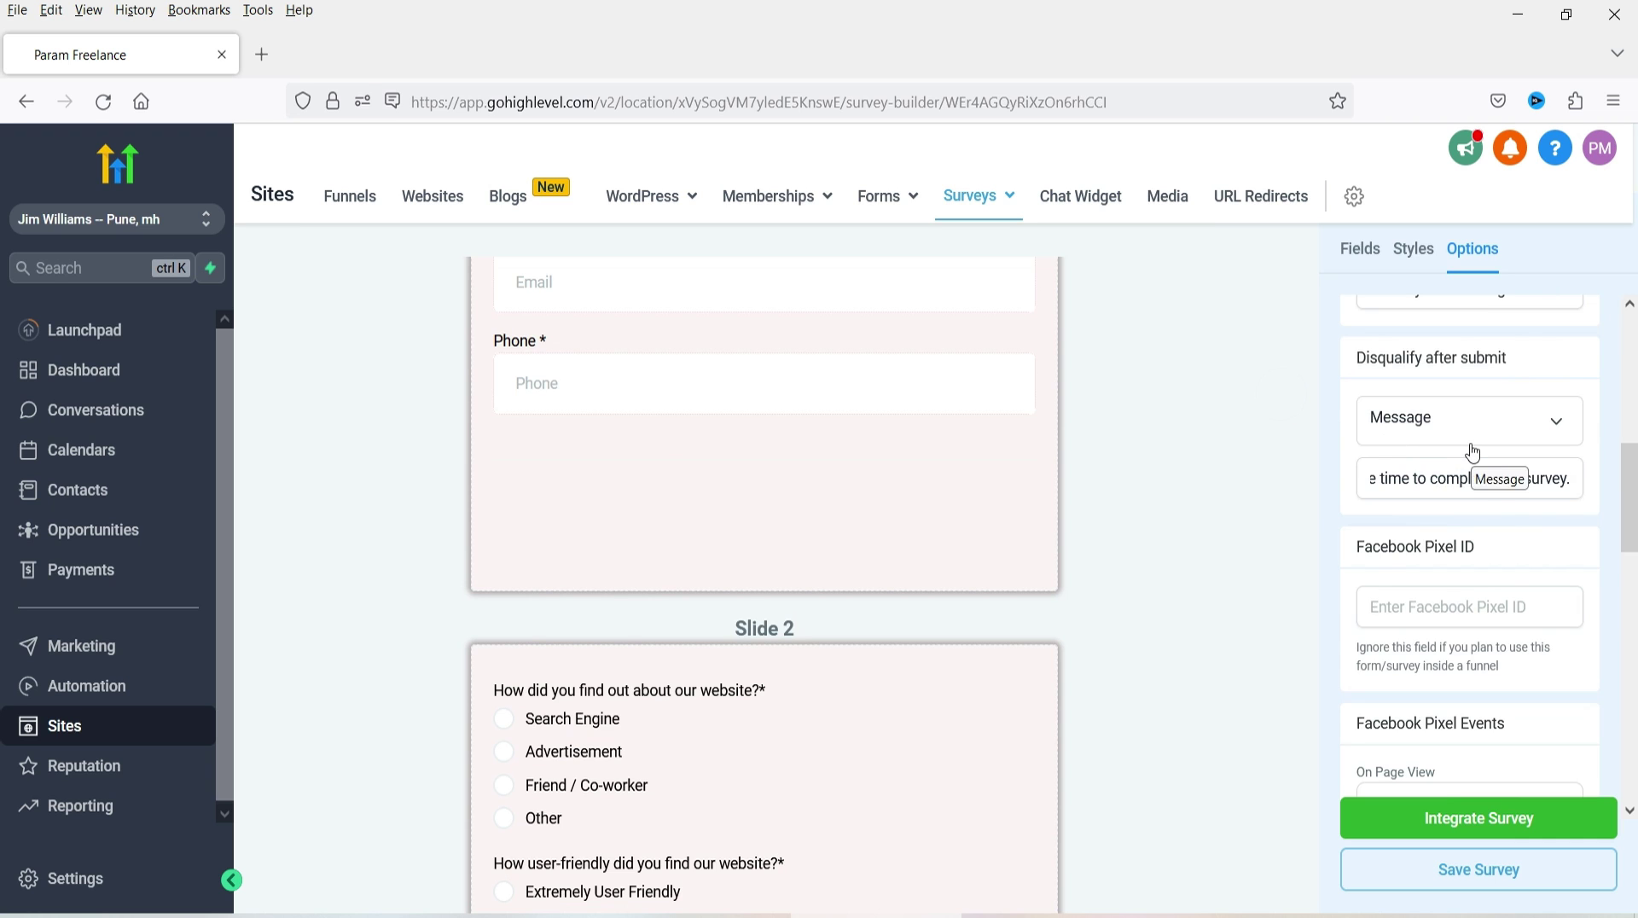
- Switch on Sticky Contact and Back Button in the survey fields settings
scroll(1302, 518, down, 3)
scroll(1399, 512, down, 5)
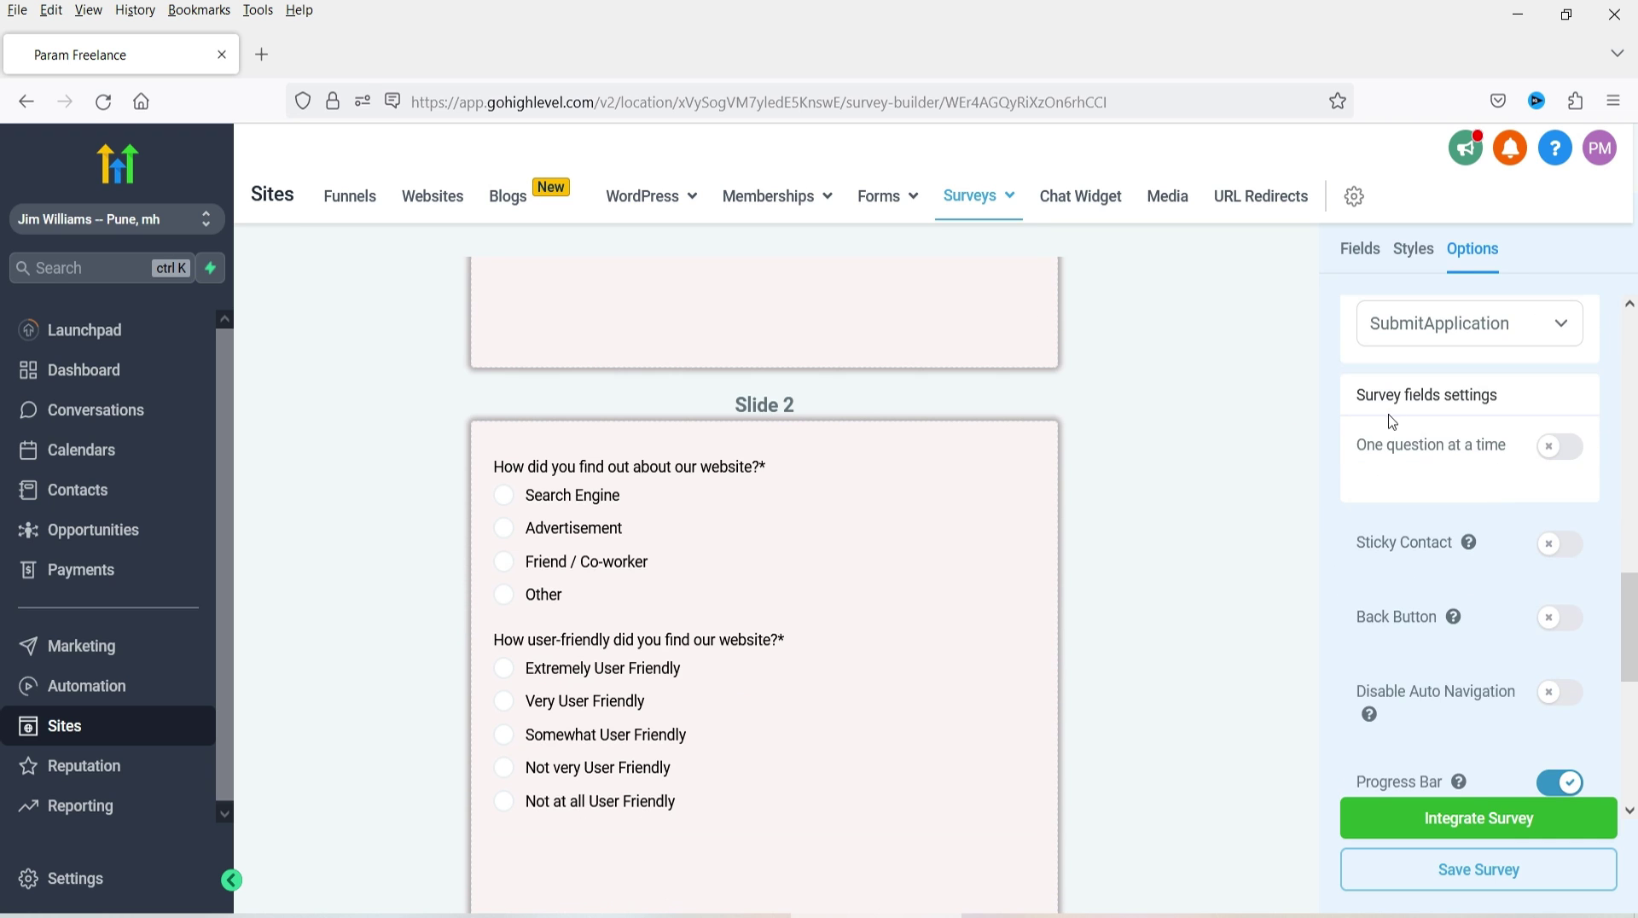
scroll(1466, 417, down, 2)
scroll(1411, 486, up, 4)
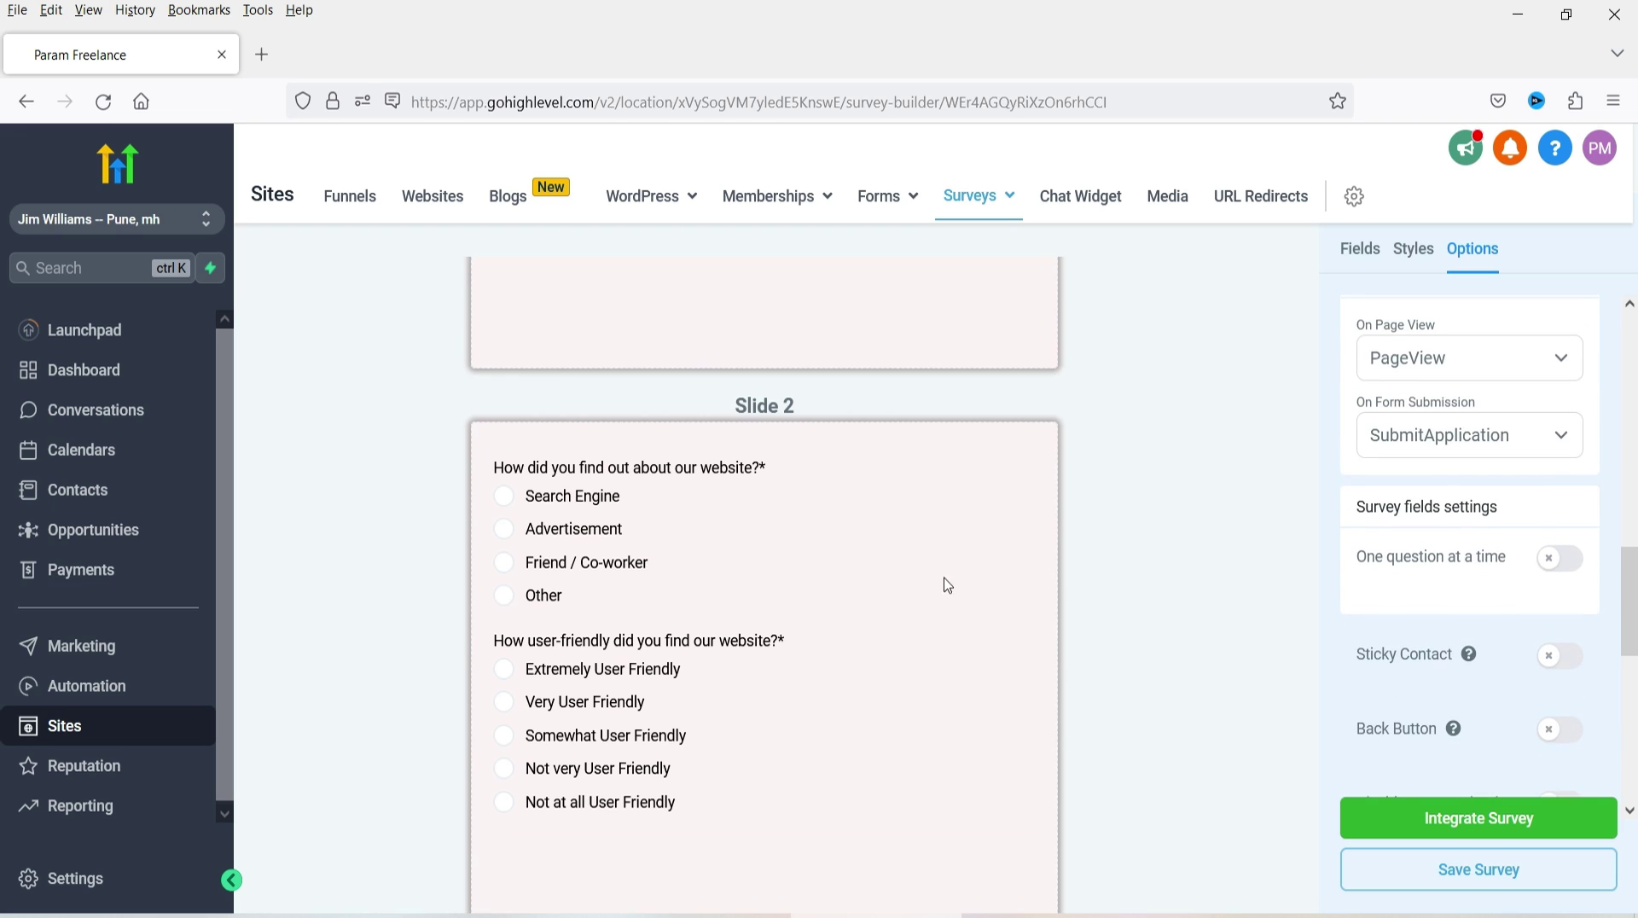
scroll(944, 581, up, 3)
scroll(1549, 492, down, 1)
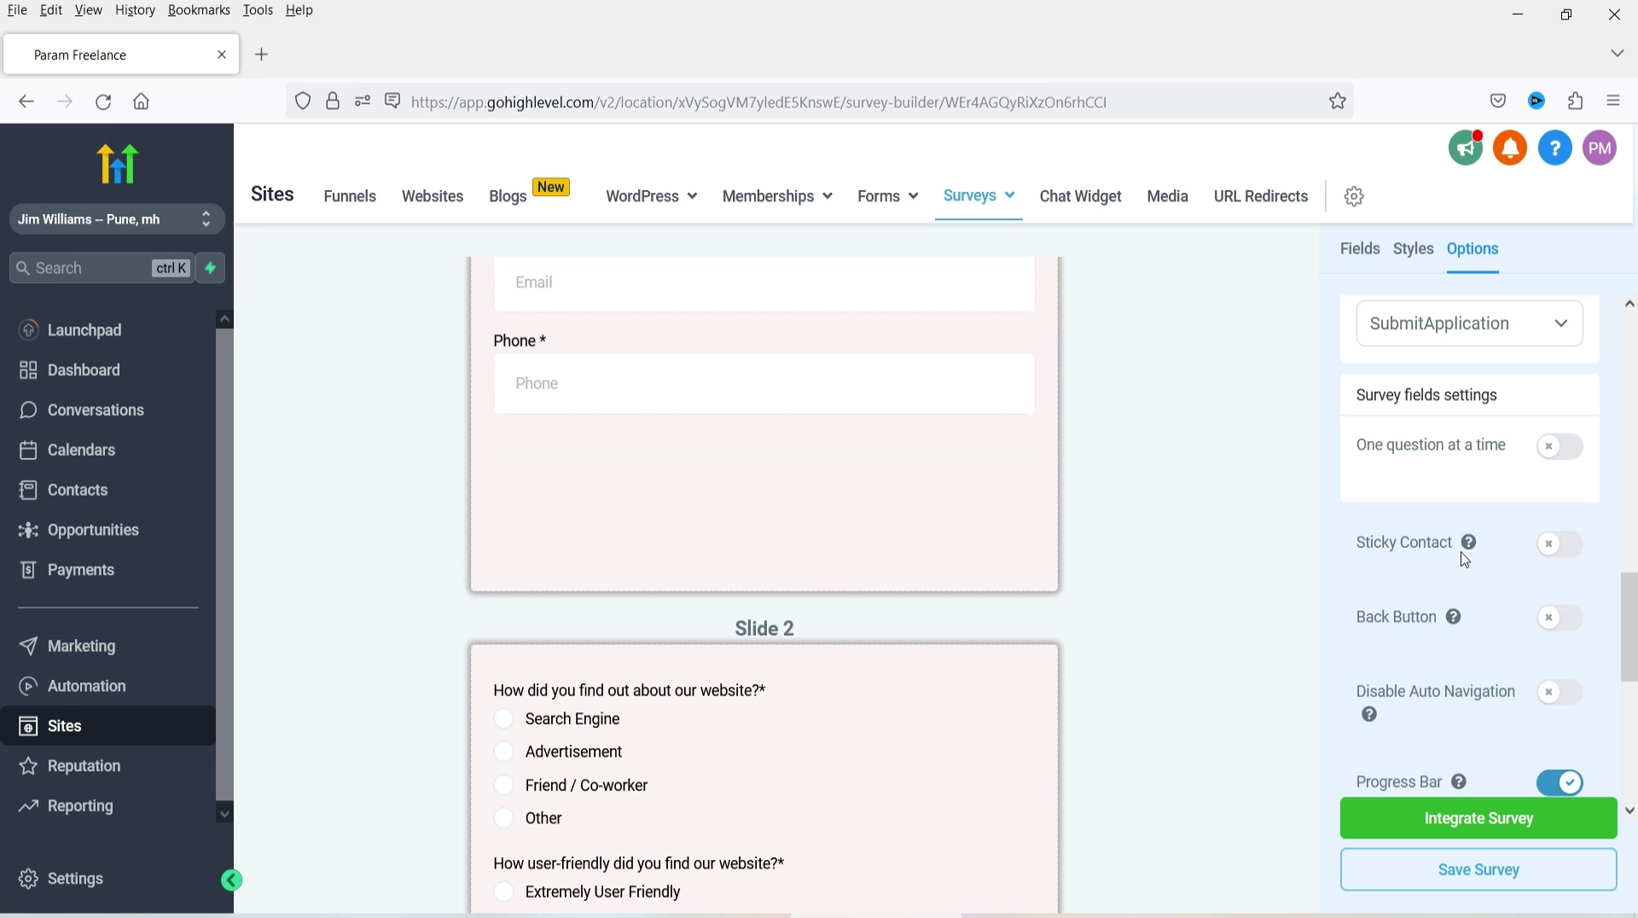
mouse_move(1469, 544)
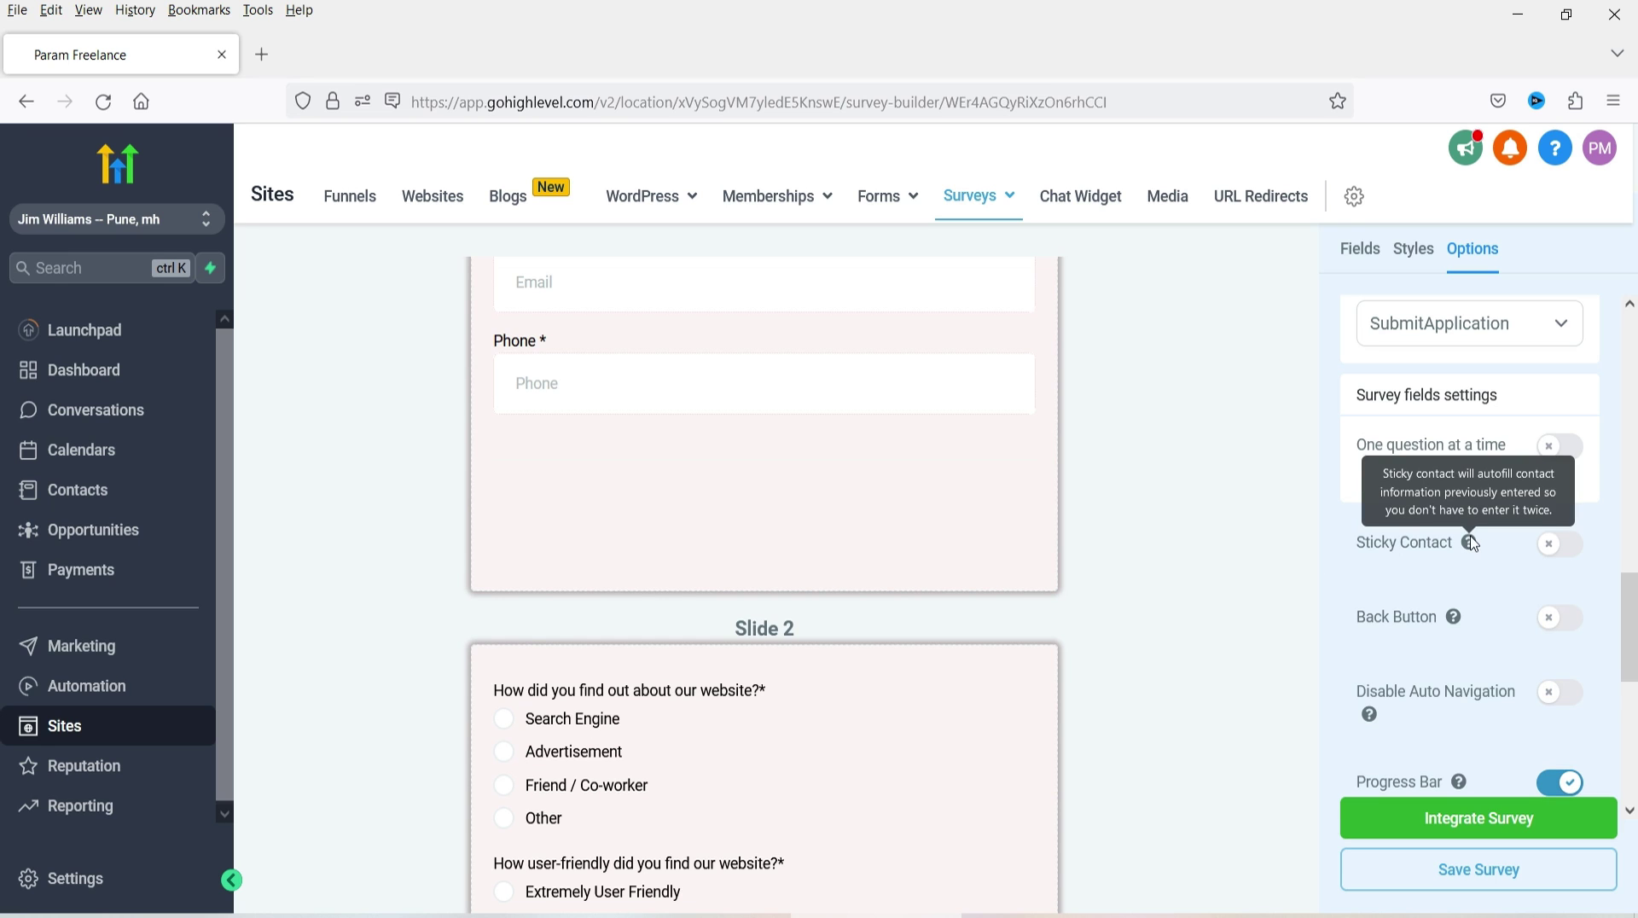
scroll(496, 411, up, 3)
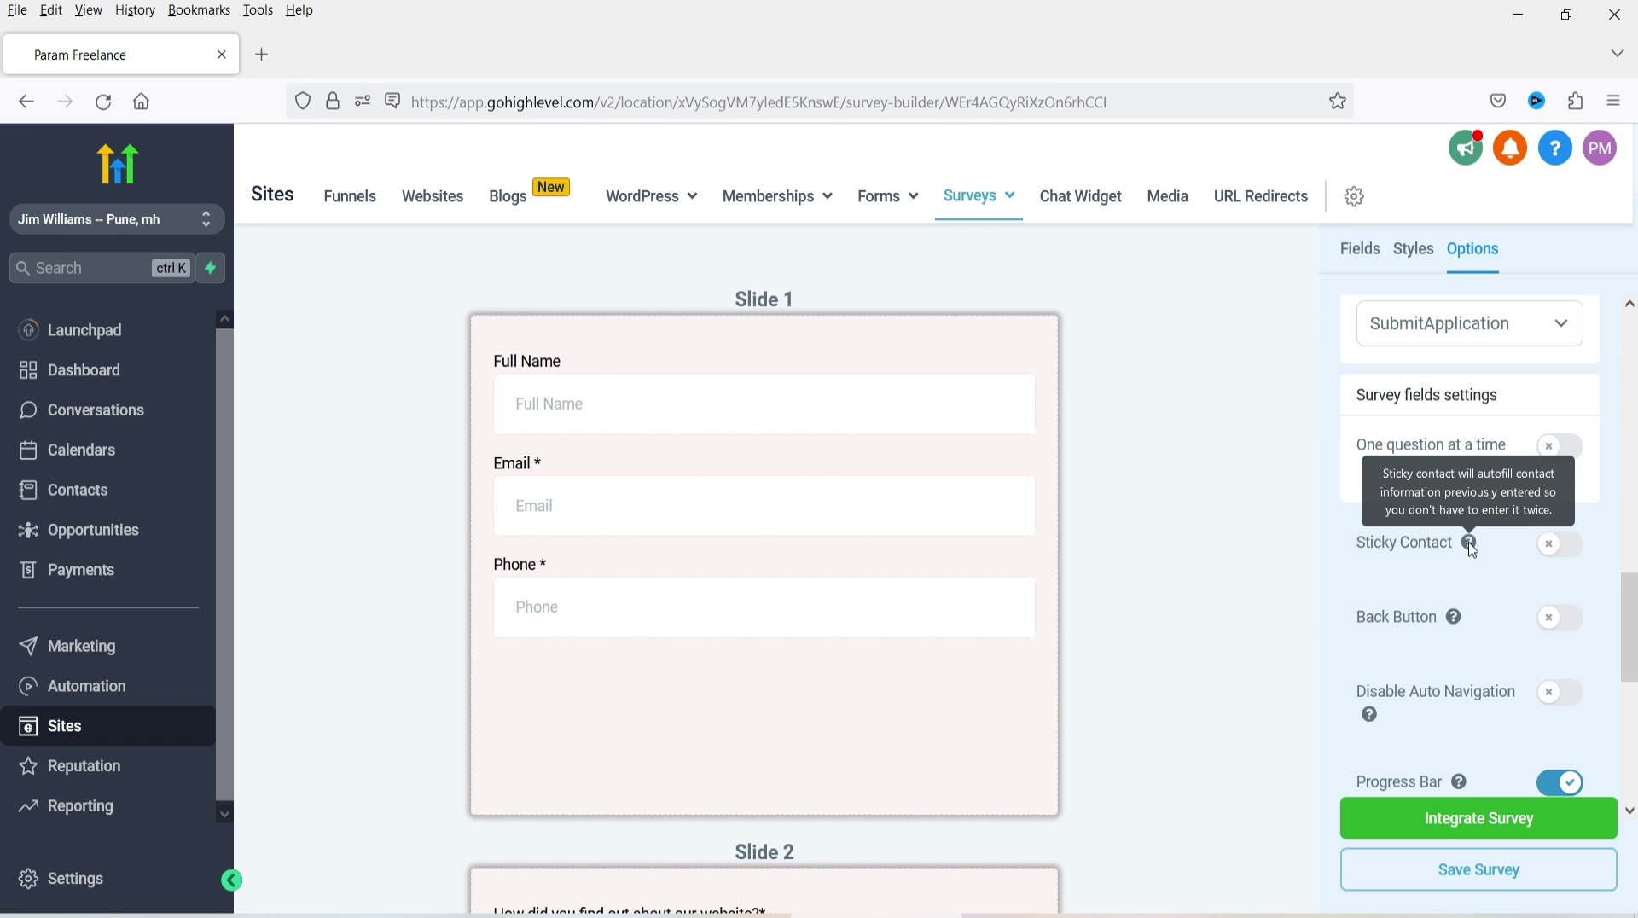
click(1561, 543)
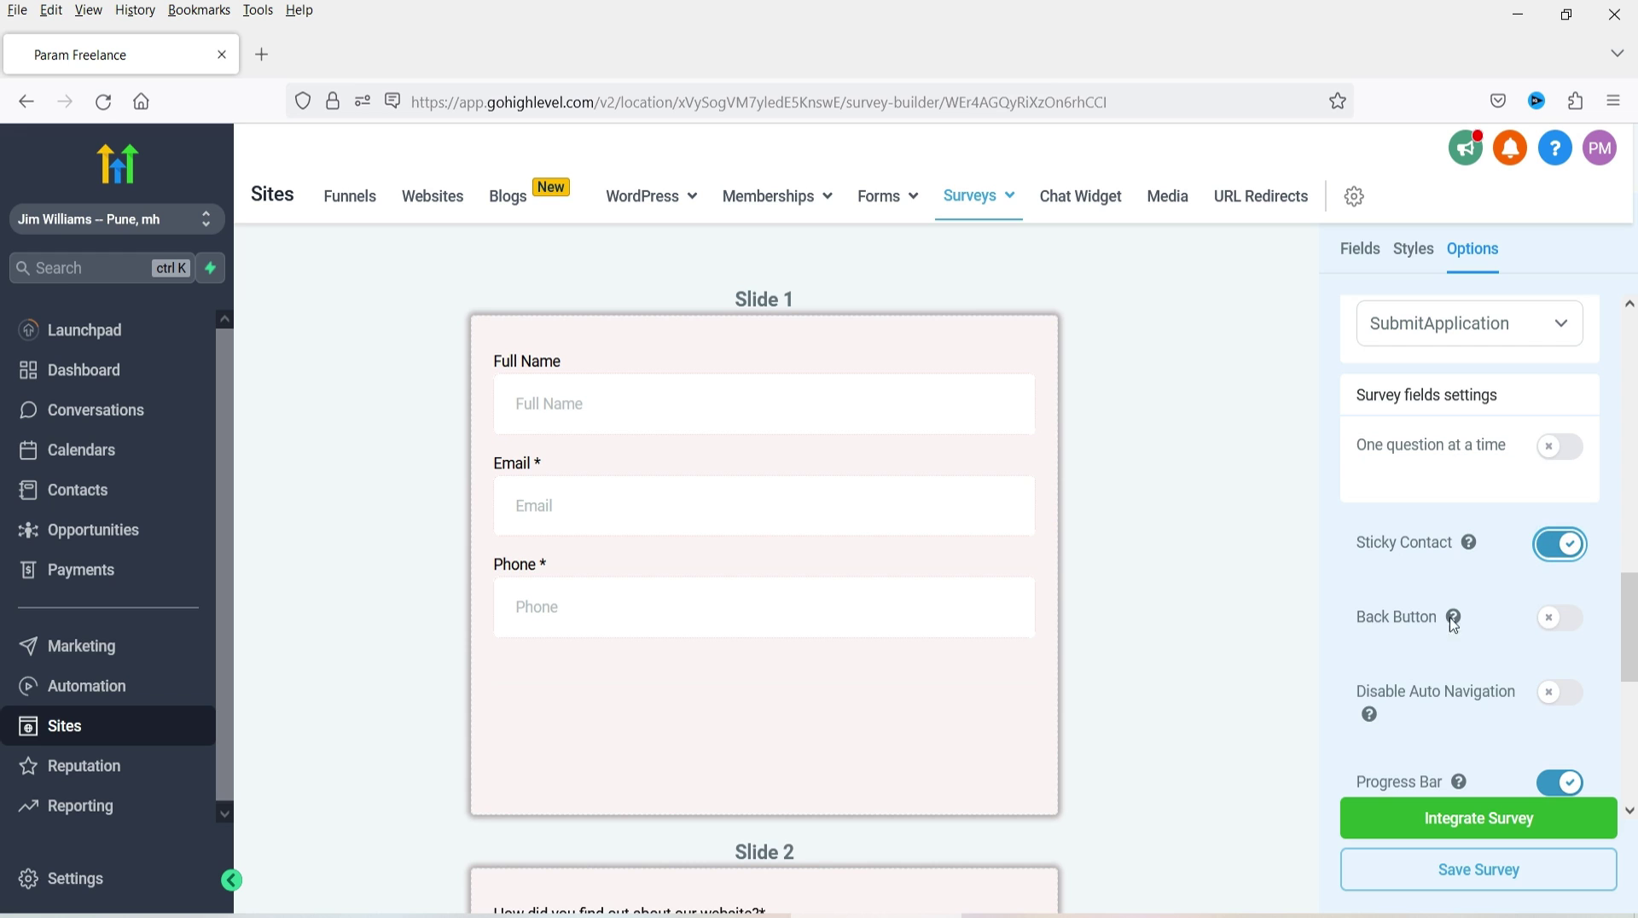
click(1572, 618)
- Switch on Scroll to Top for the survey
scroll(1476, 546, down, 4)
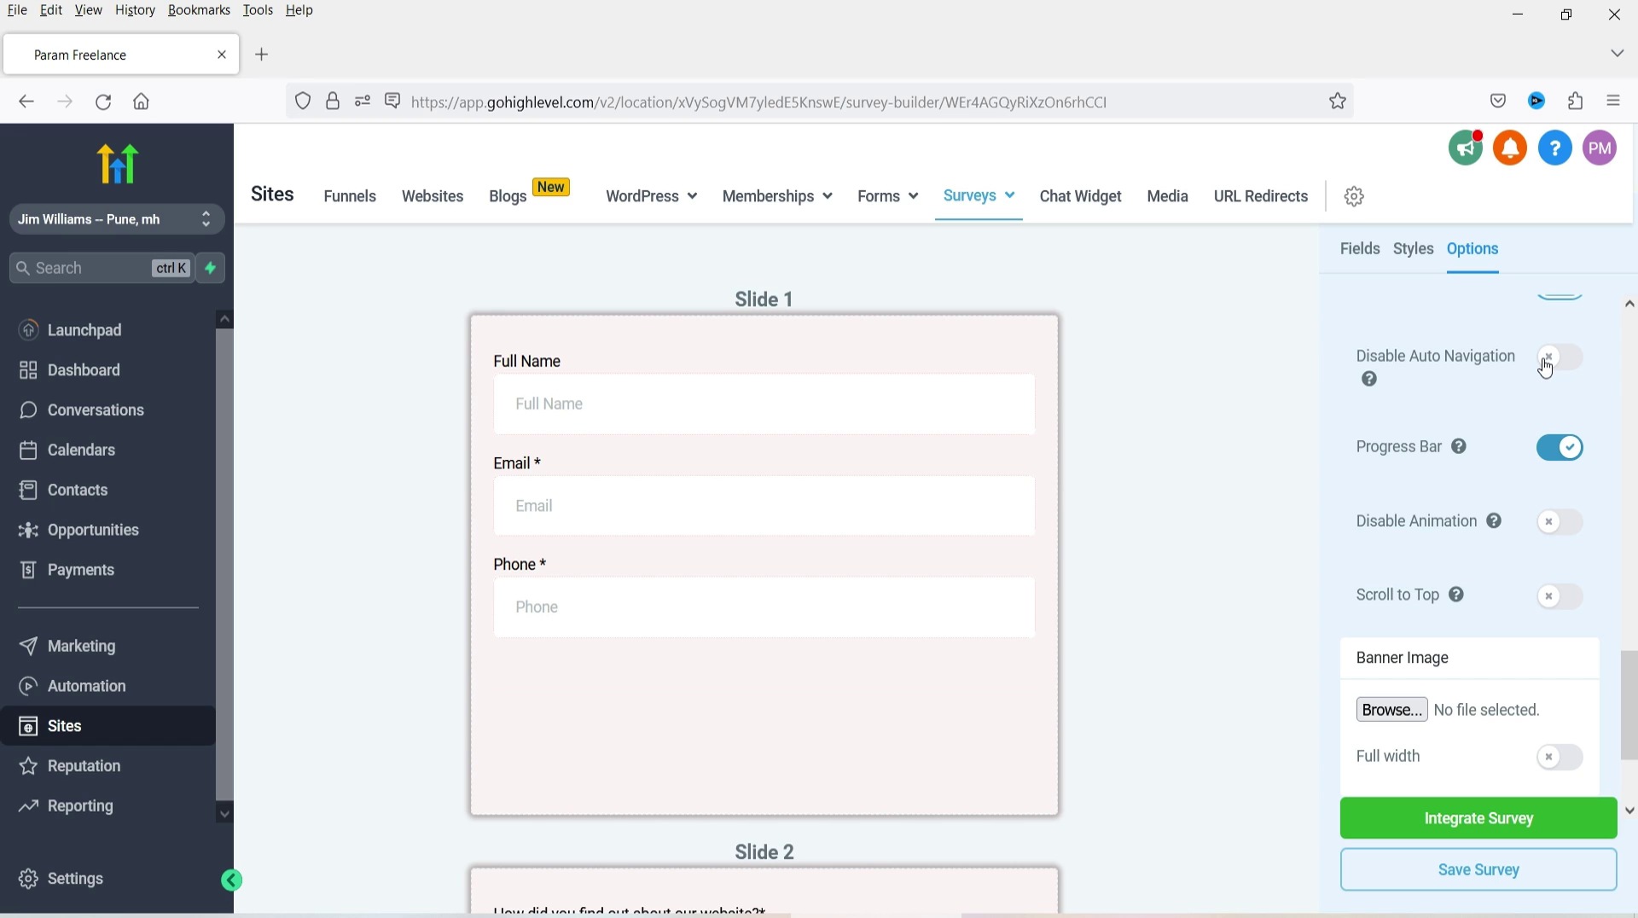
click(1565, 606)
scroll(1505, 526, down, 2)
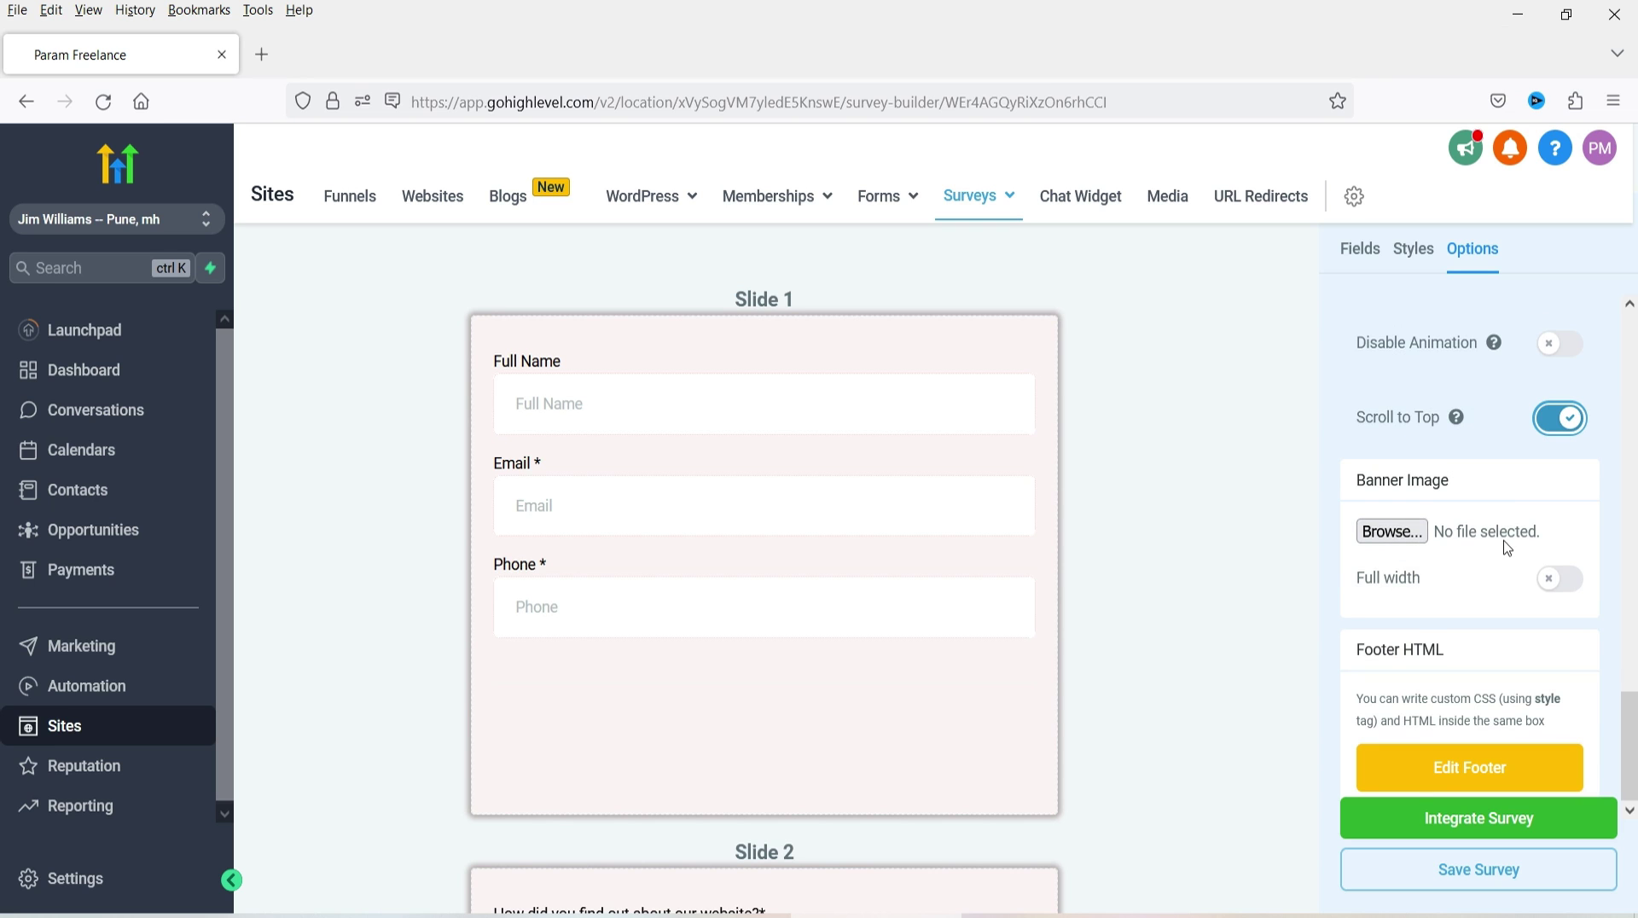
scroll(1508, 548, up, 10)
- Save the survey and copy its iframe embed code from Integrate Survey
click(1509, 885)
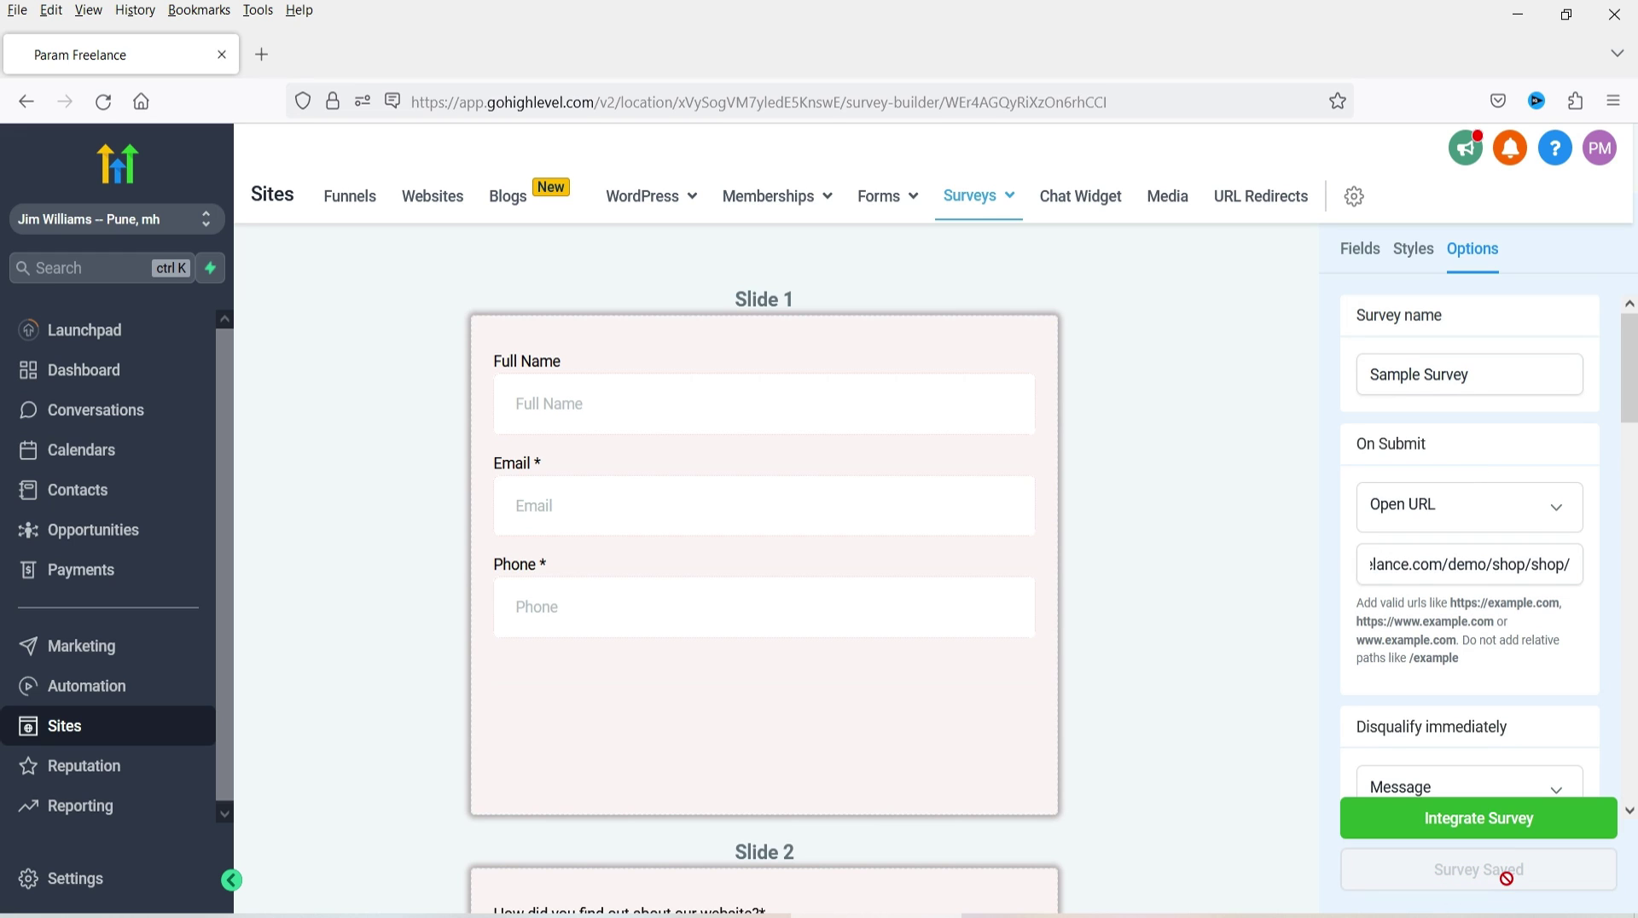
click(1503, 821)
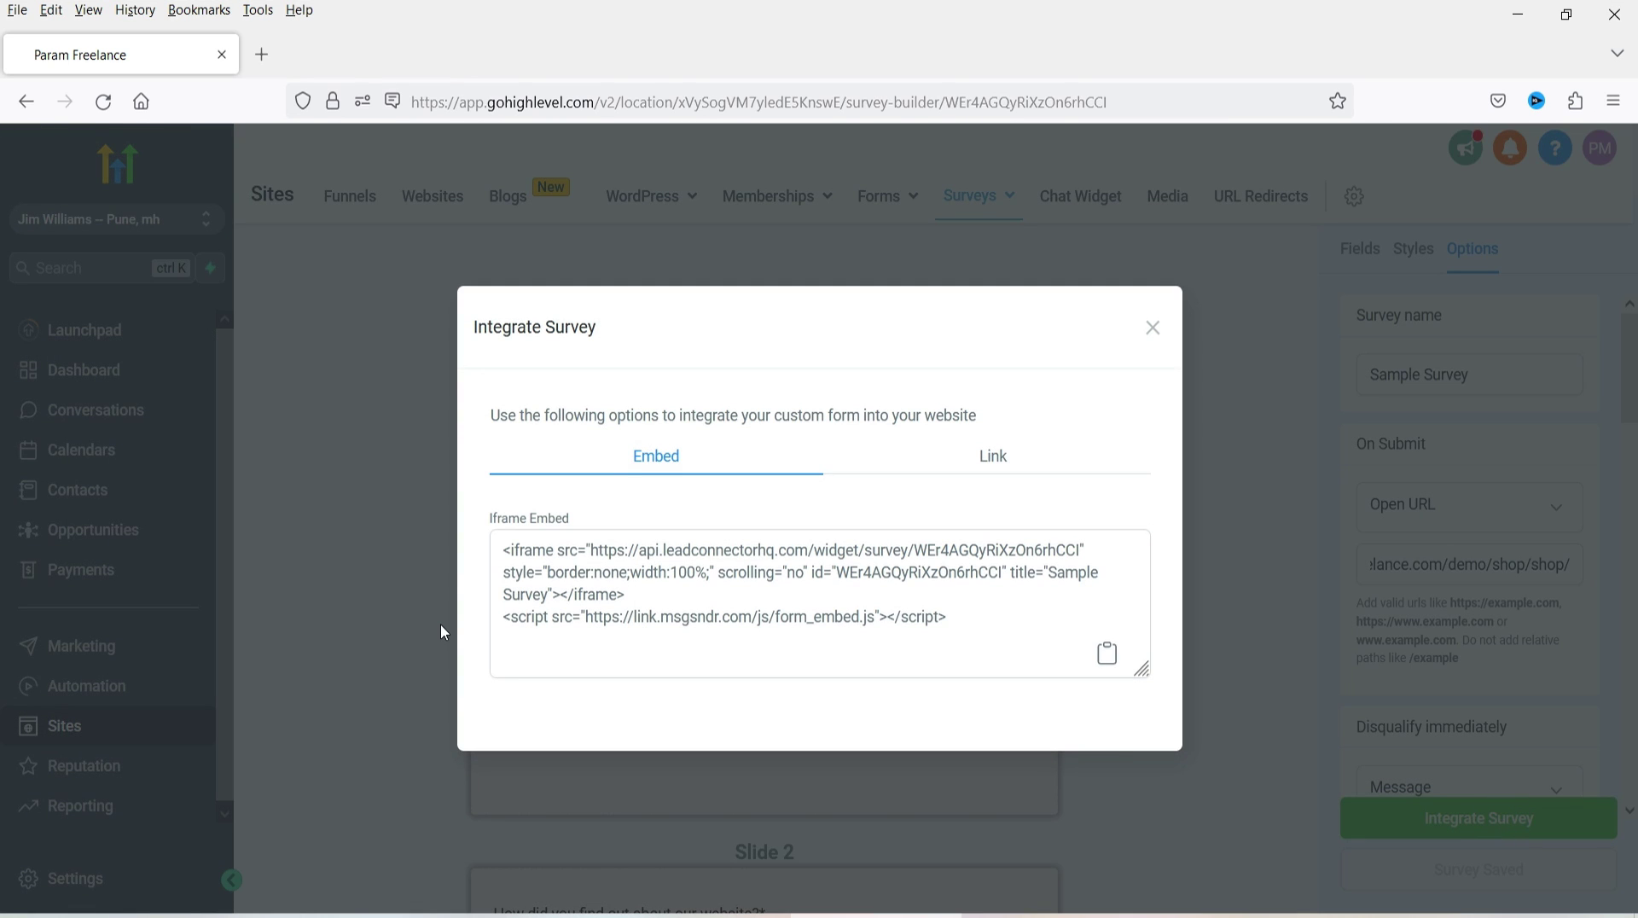
click(966, 611)
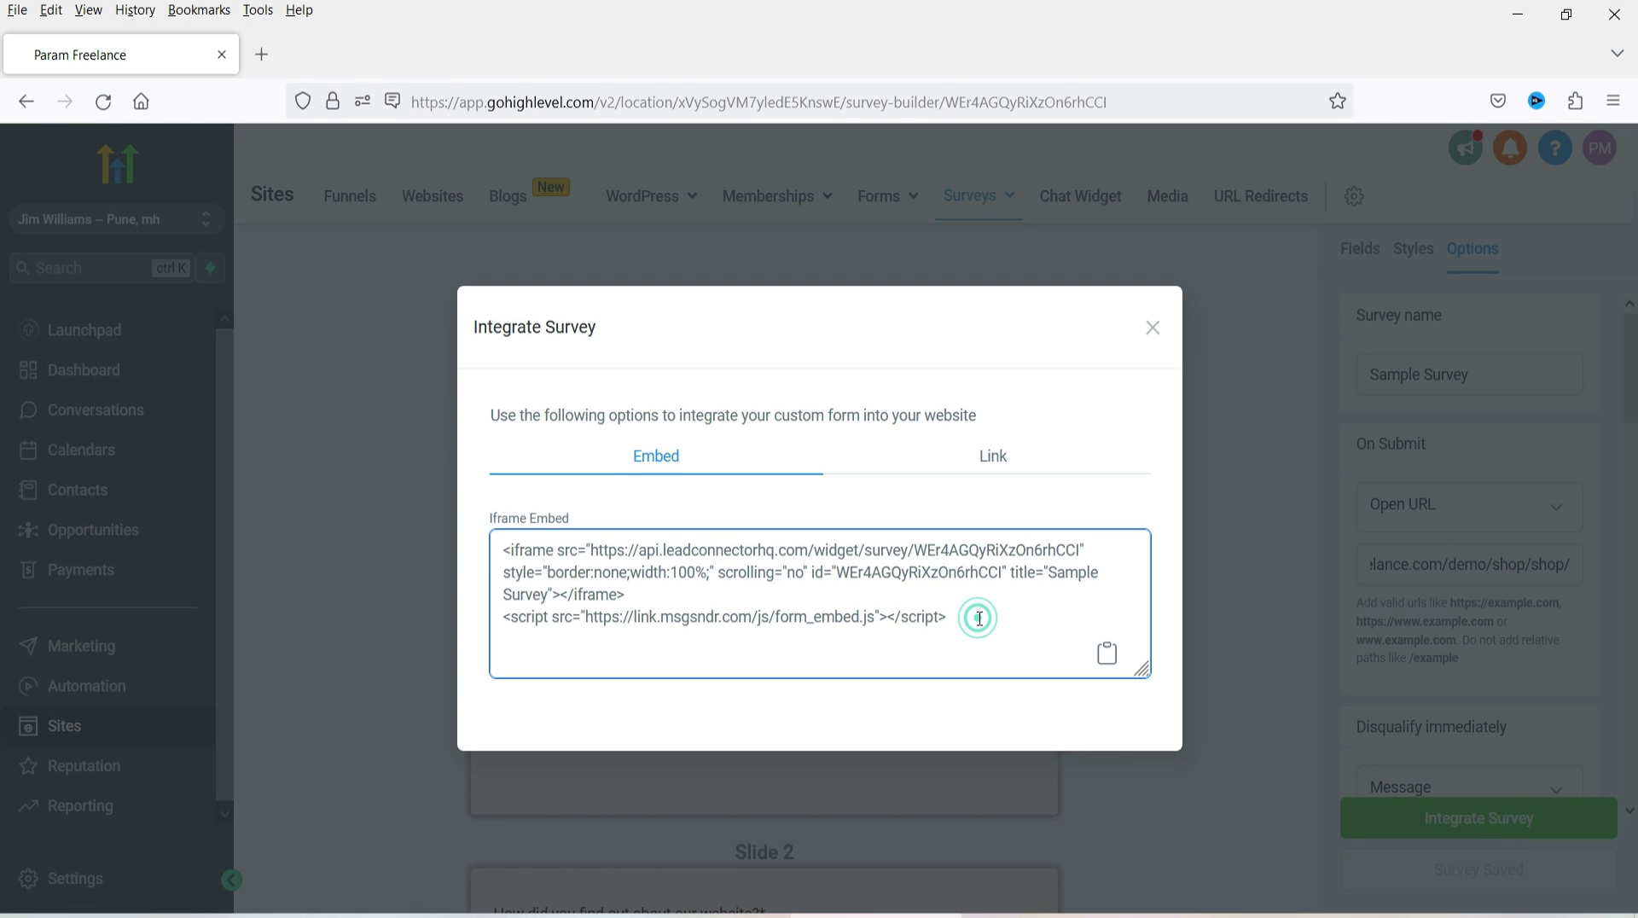
click(1107, 657)
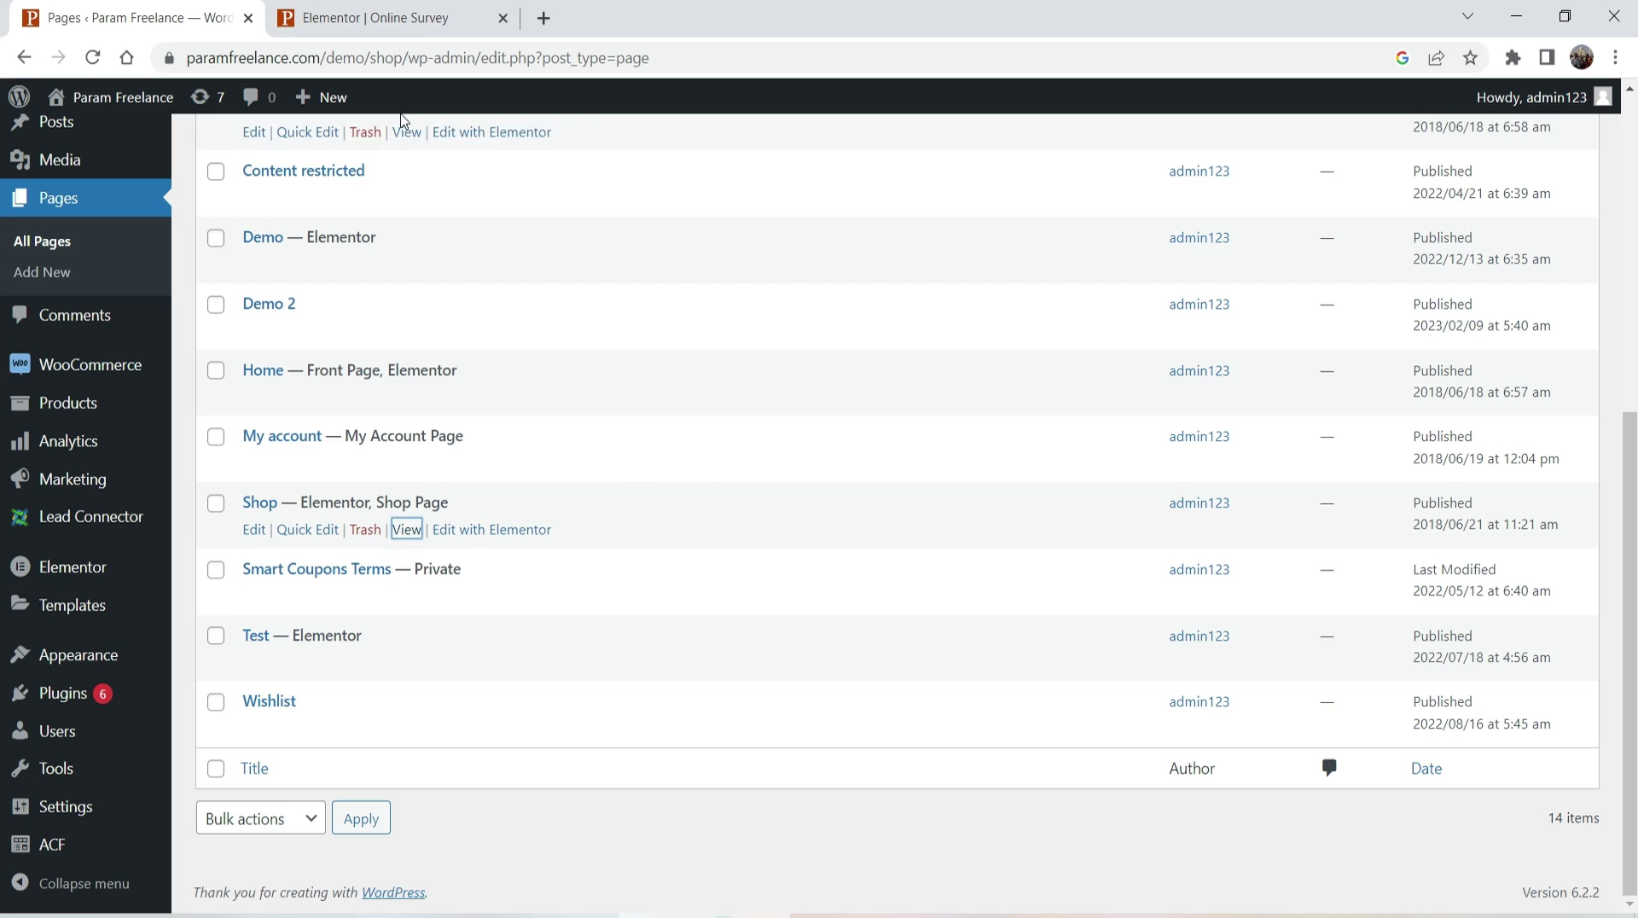
- Add a section to the Online Survey page with top and bottom padding of 50
click(366, 18)
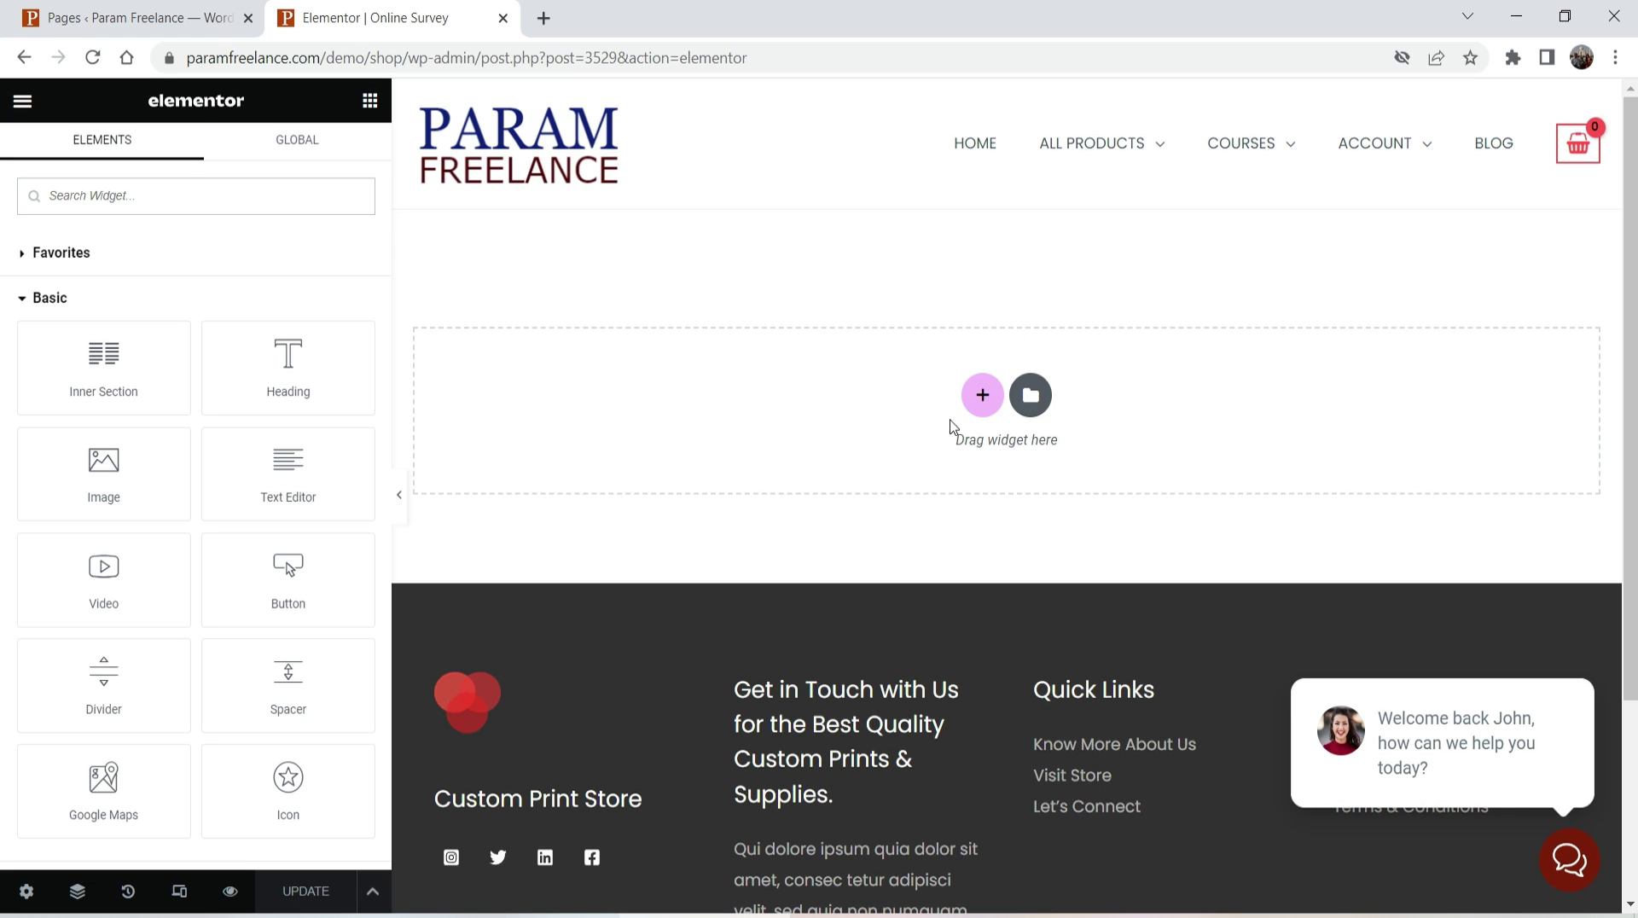
click(982, 394)
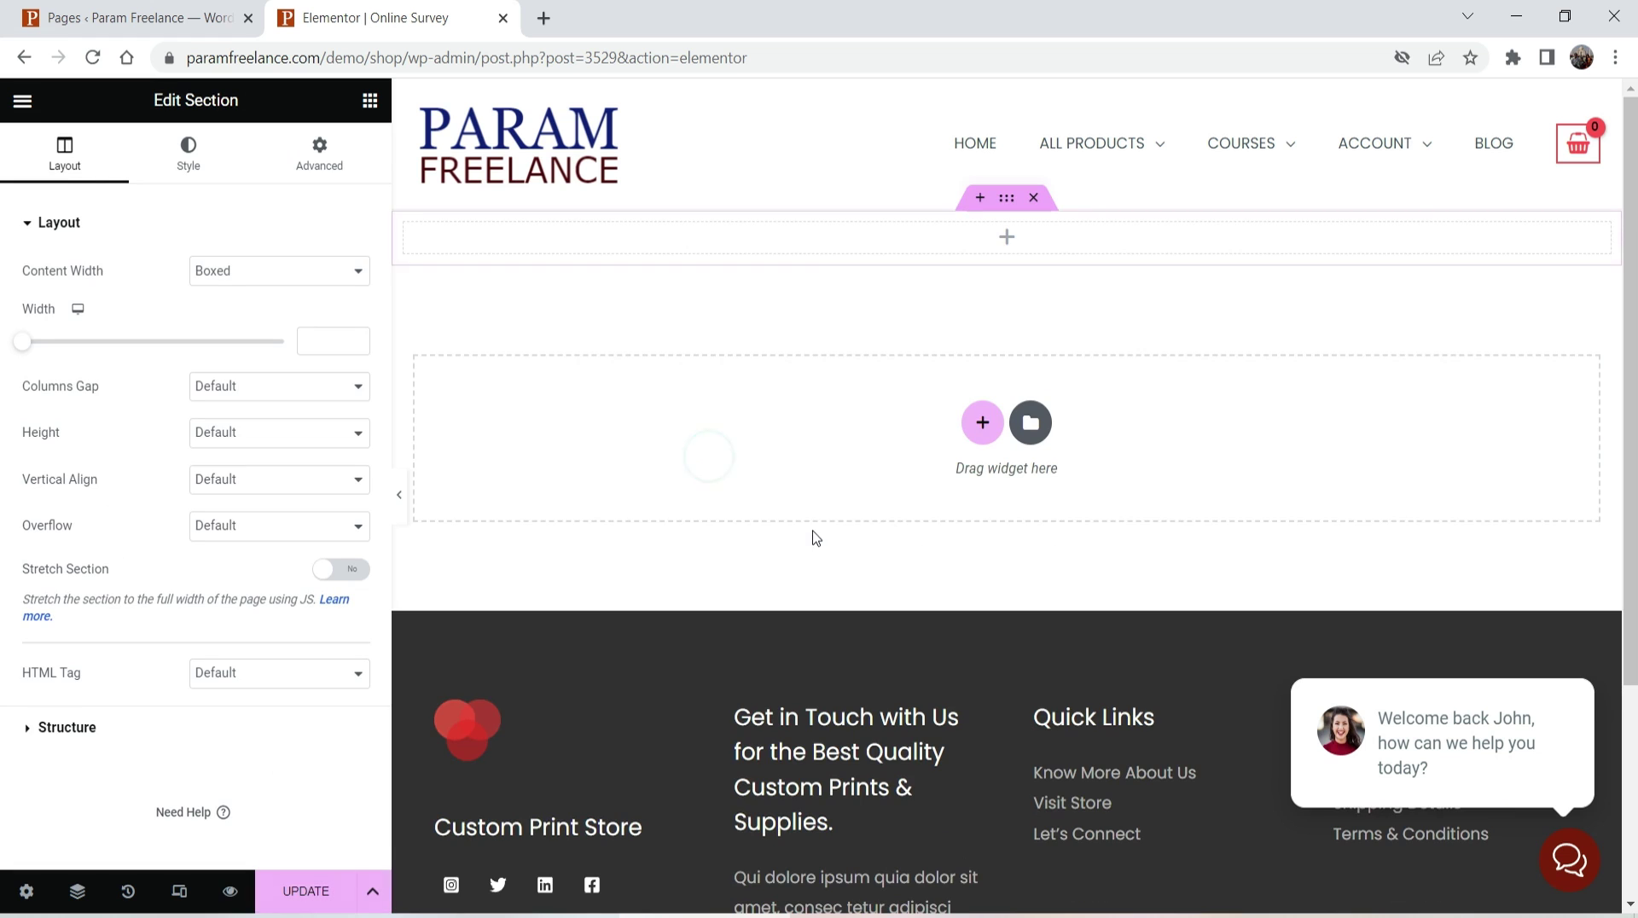
click(320, 158)
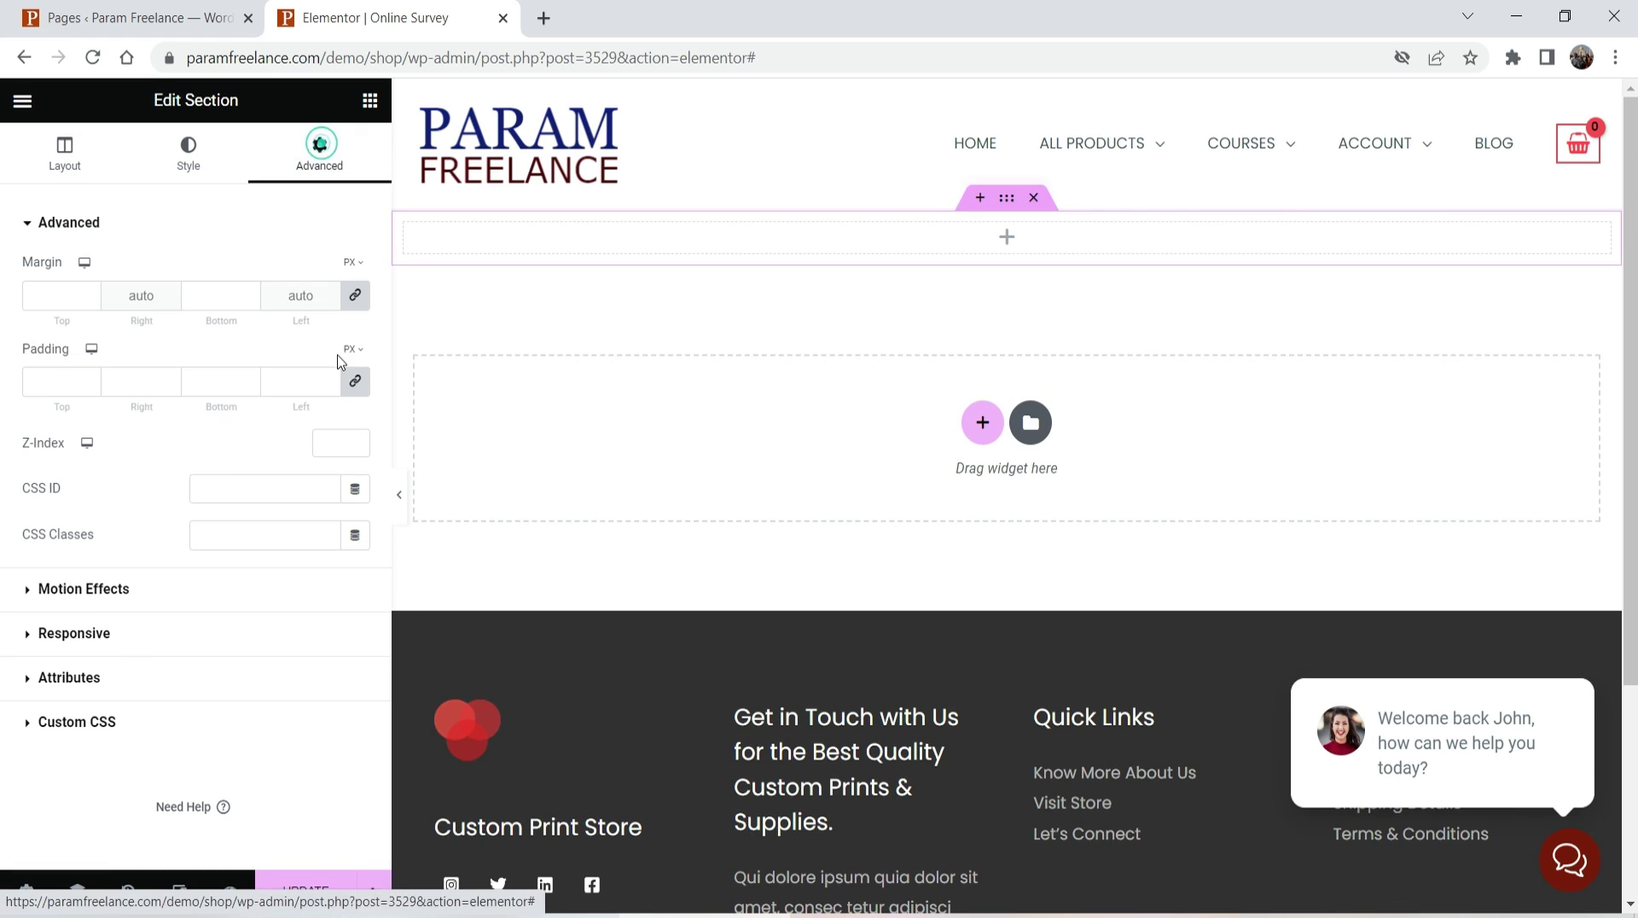
click(355, 381)
click(50, 383)
text(50)
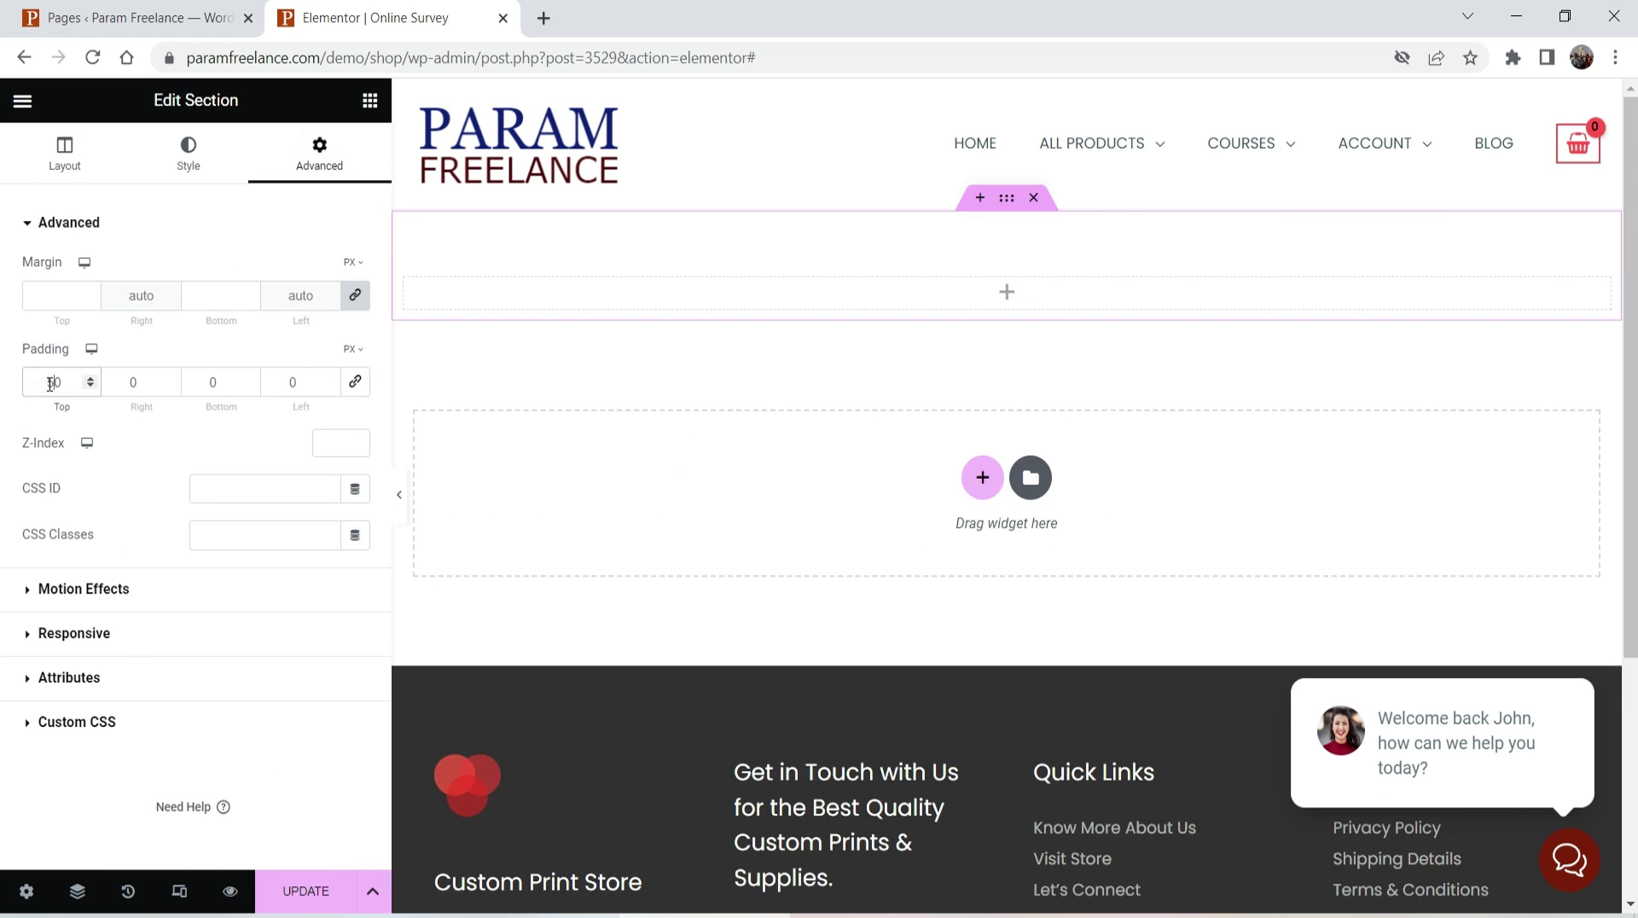
click(207, 384)
text(5)
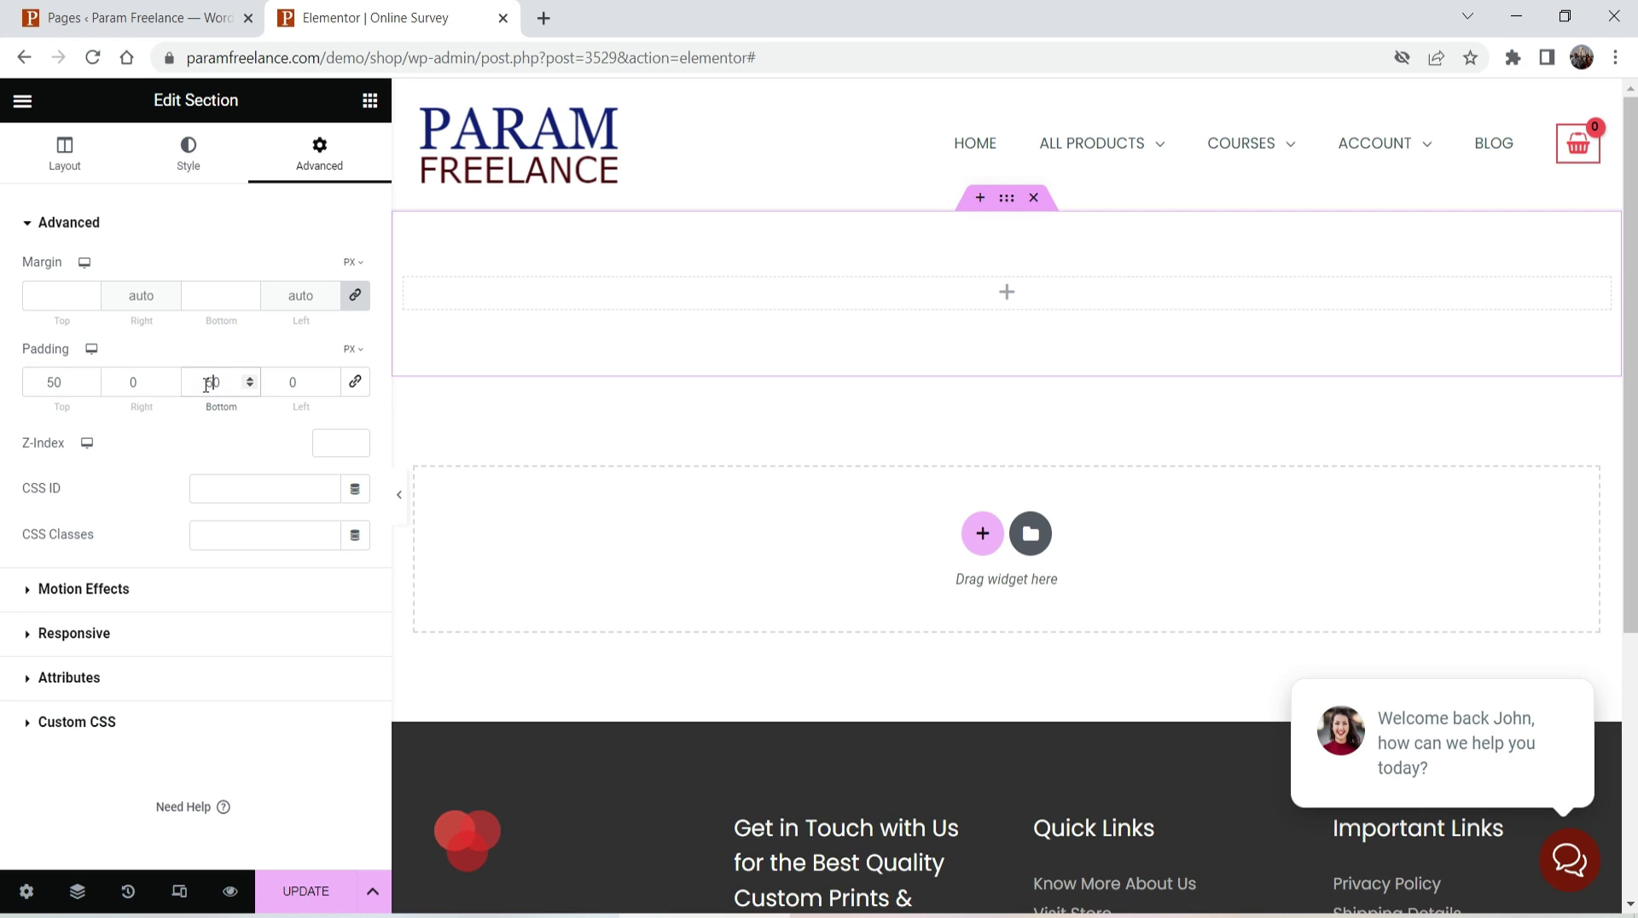
- Place an HTML widget in the column, paste the survey embed code, and update the page
click(958, 283)
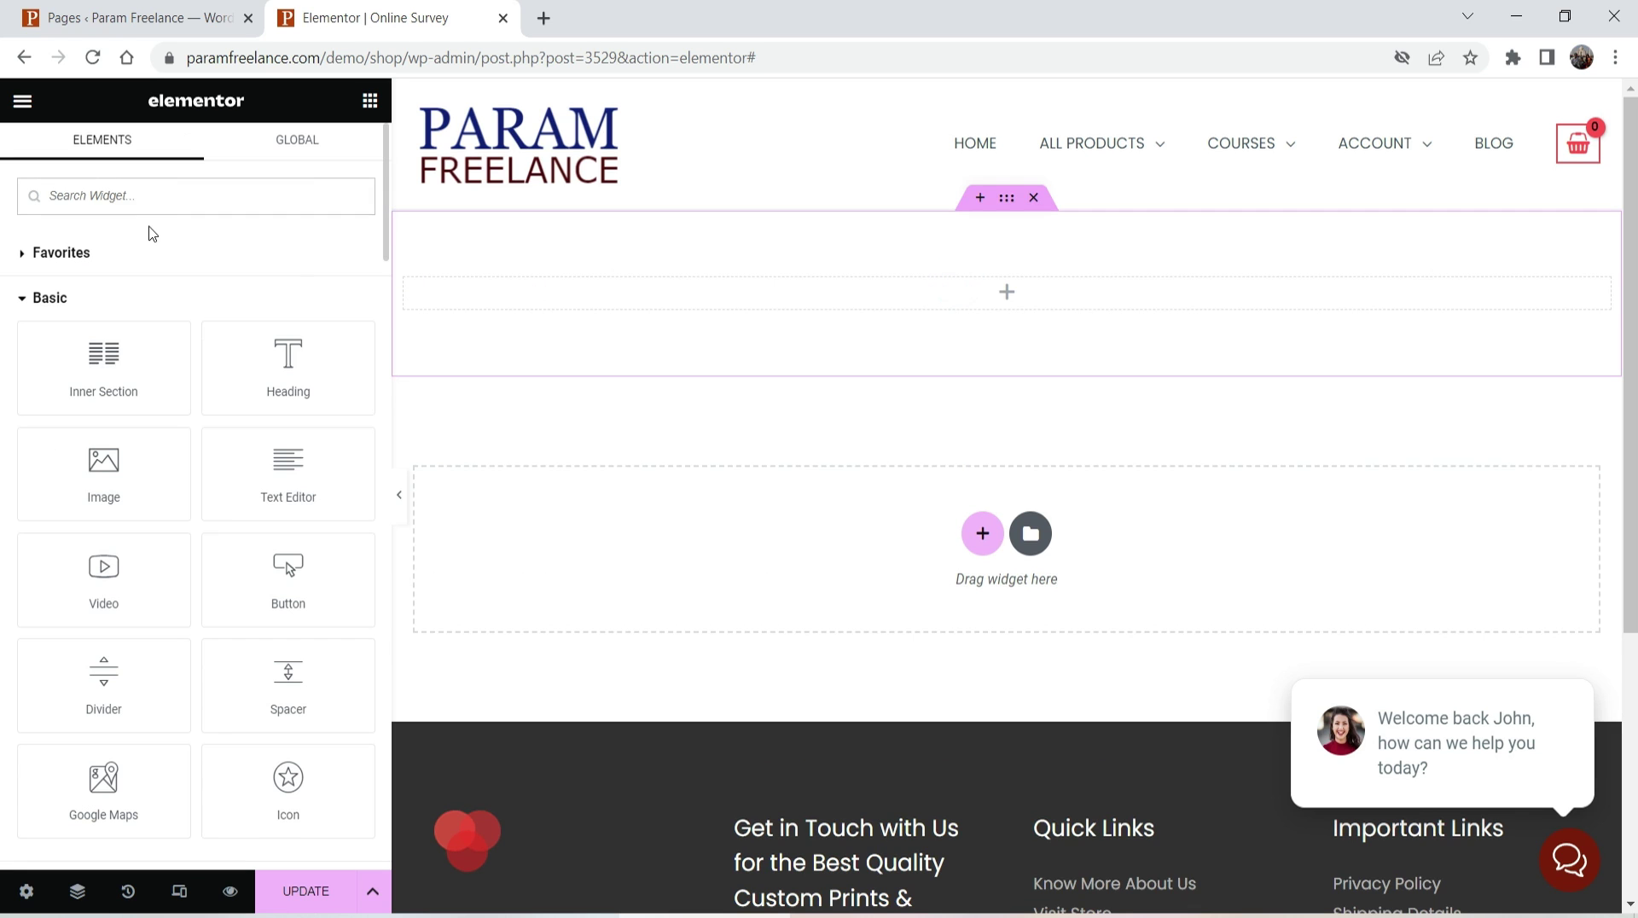
text(html)
drag(100, 275, 719, 310)
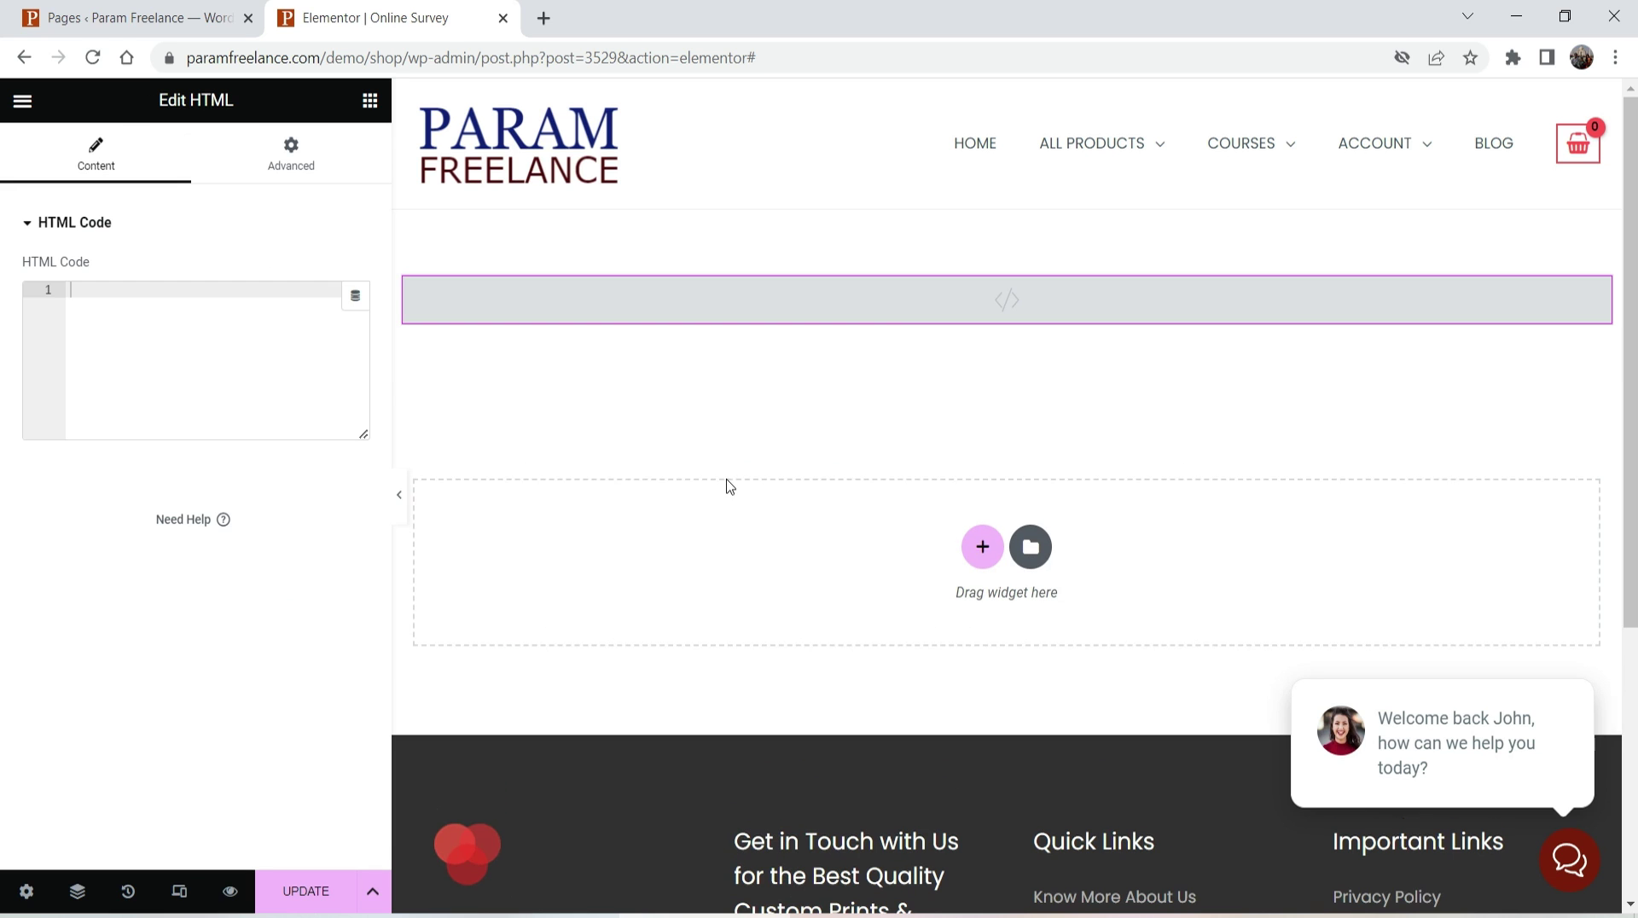
click(162, 325)
text(<iframe src="https://api.leadconnectorhq.com/widget/survey/WEr4AGQyRiXzOn6rhCCI" style="border:none;width:100%;" scrolling="no" id="WEr4AGQyRiXzOn6rhCCI" title="Sample Survey"></iframe> <script src="https://link.msgsndr.com/js/form_embed.js"></script>)
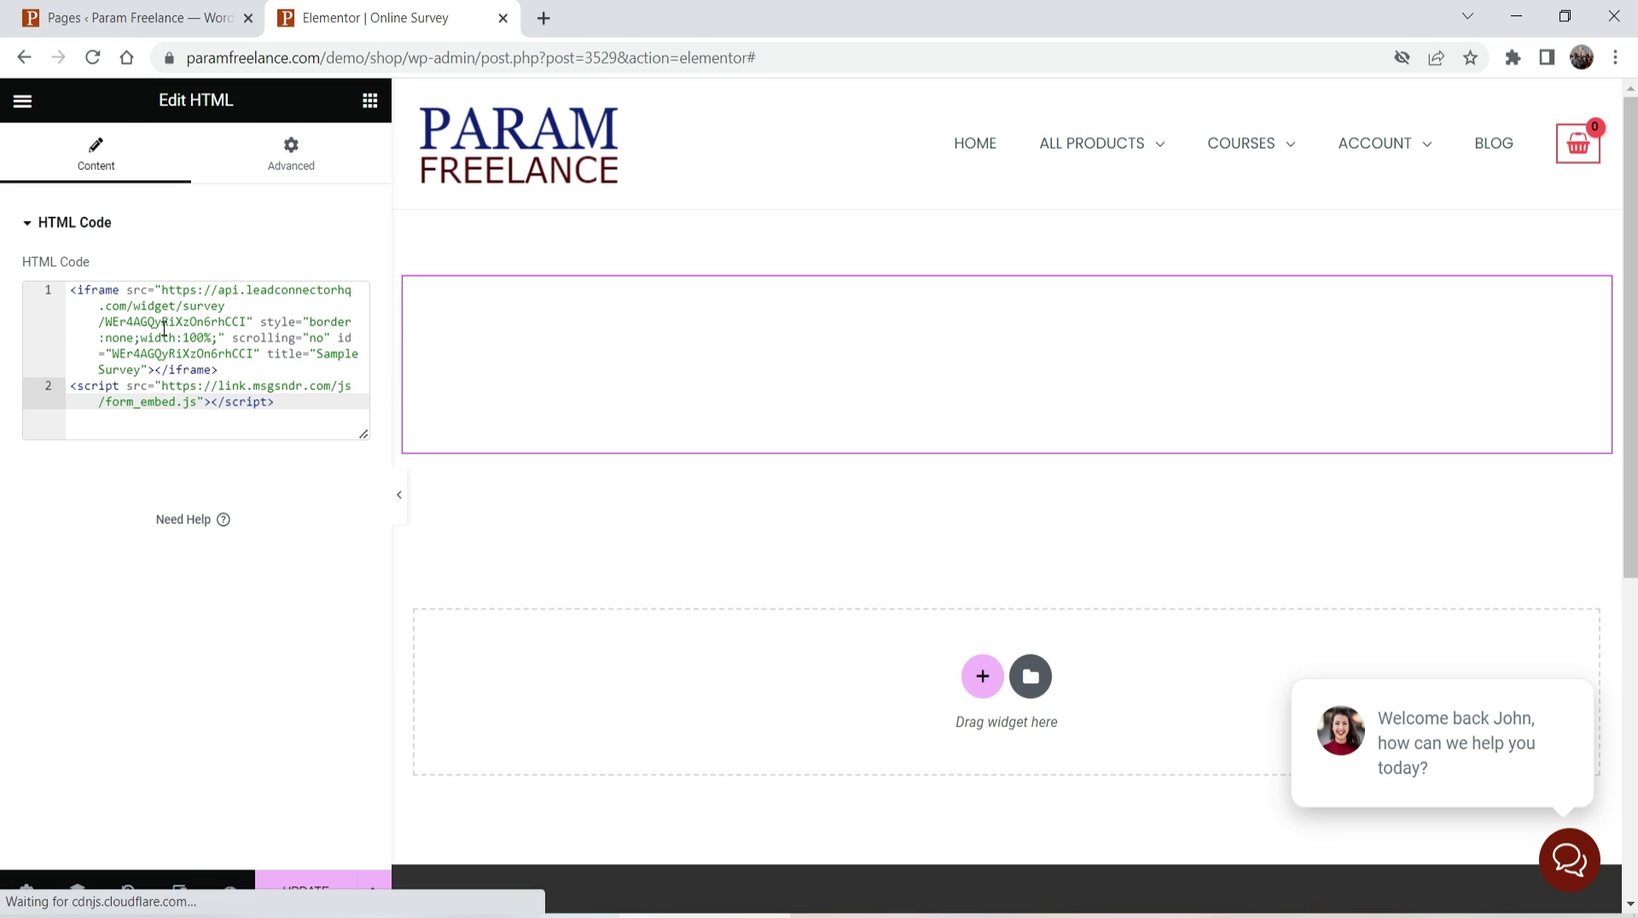
click(312, 889)
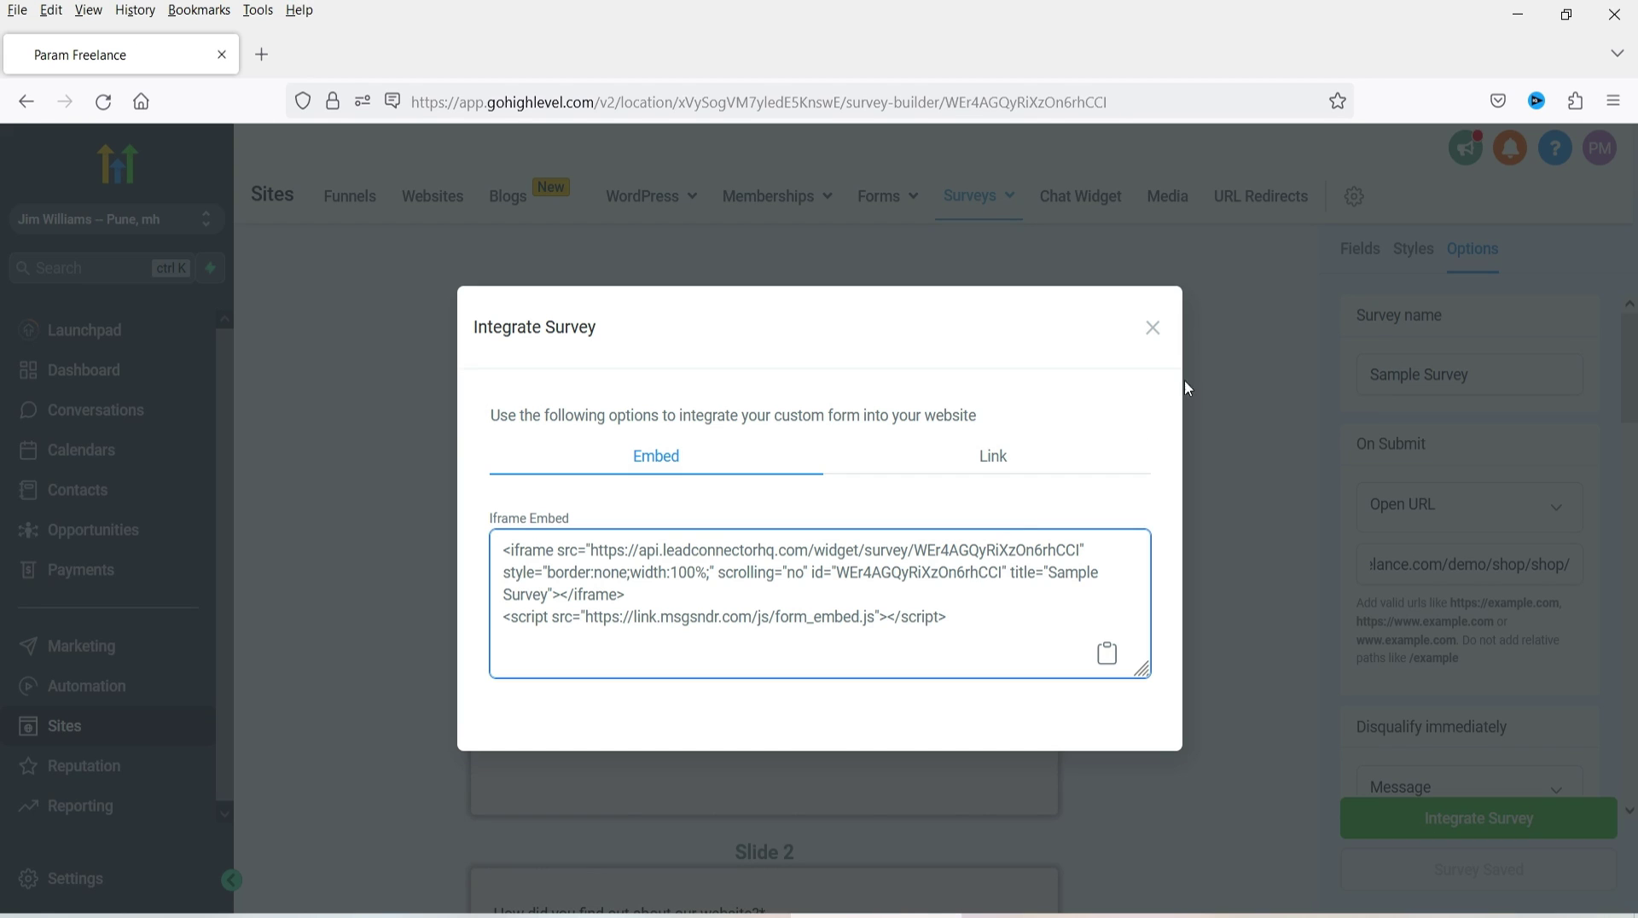
click(1154, 328)
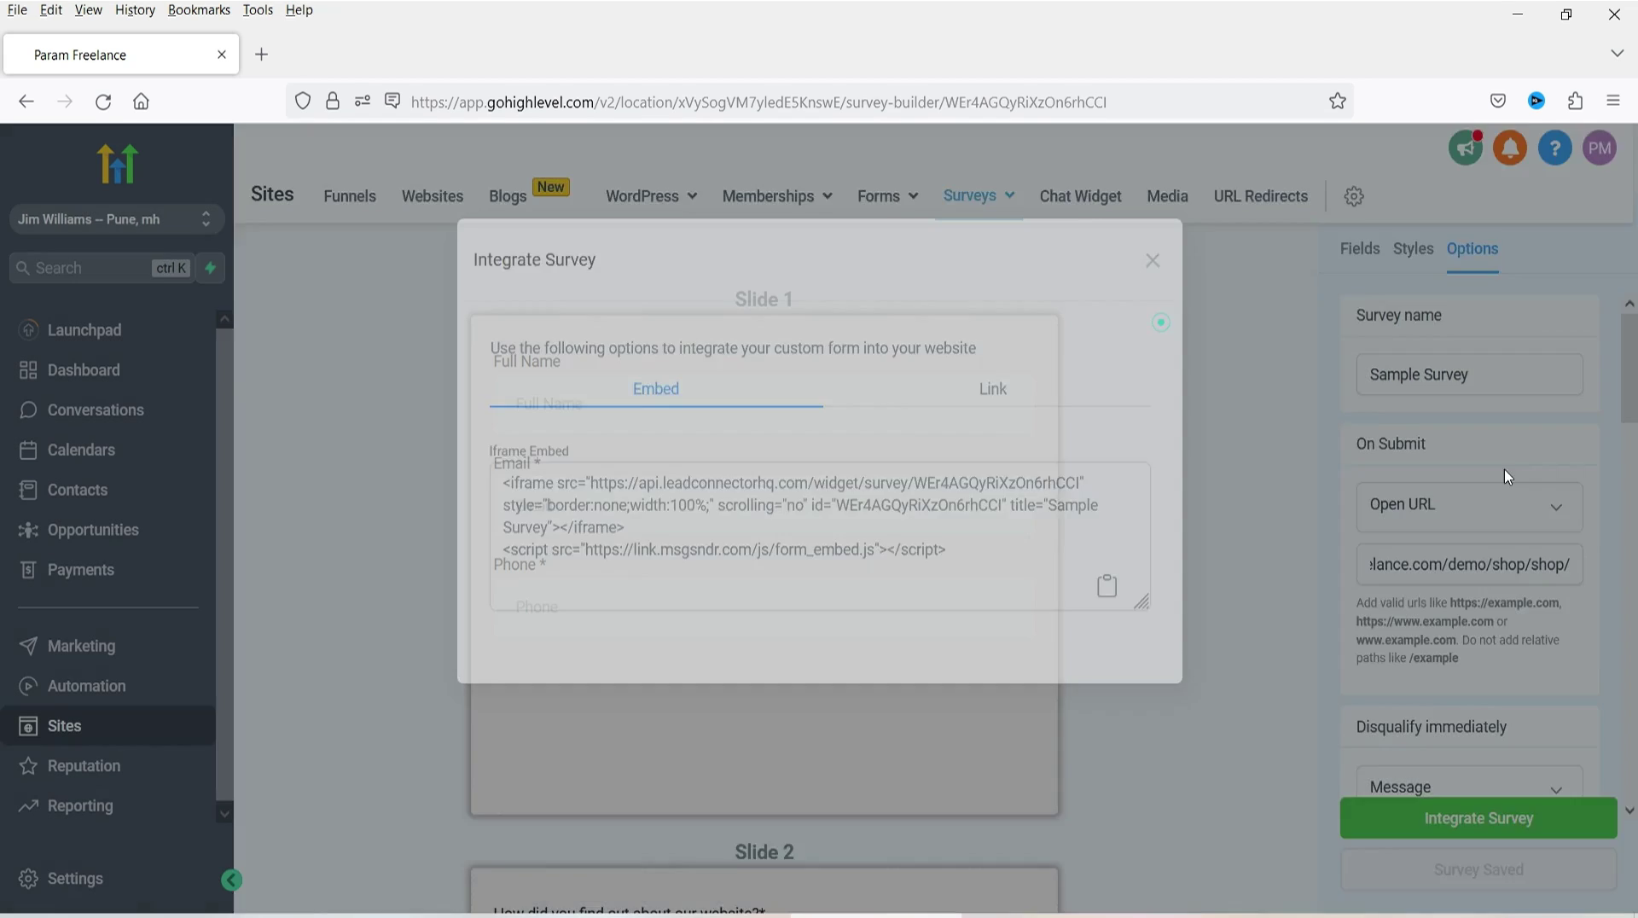
- Scroll down the survey Options panel to the Progress Bar setting
scroll(1624, 423, down, 10)
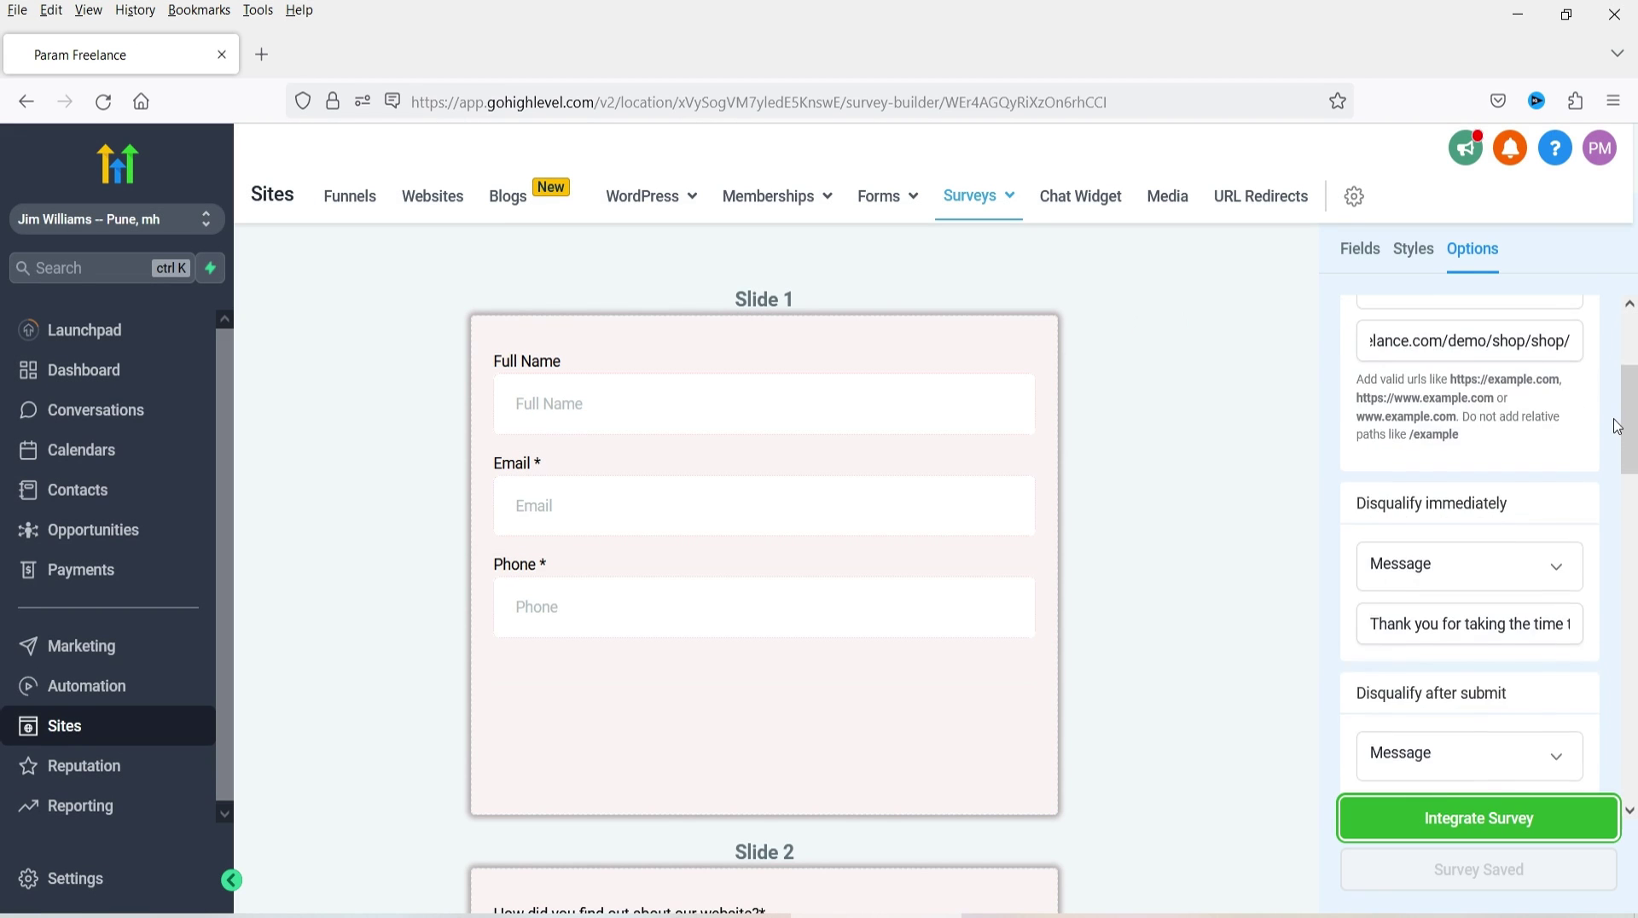
scroll(1612, 436, down, 5)
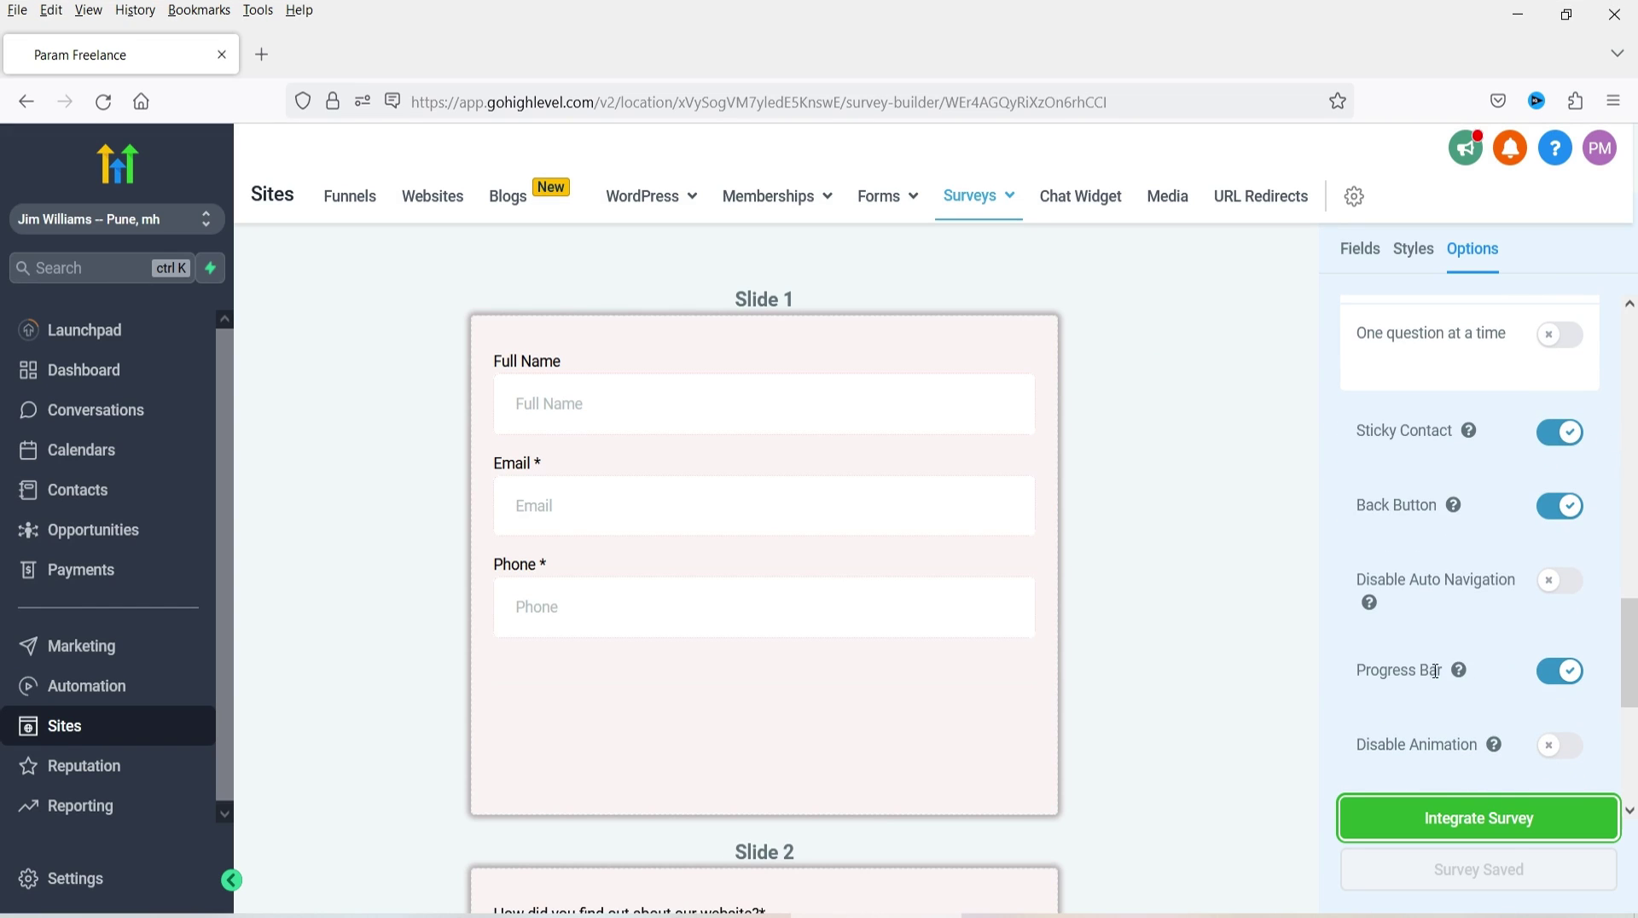
mouse_move(1461, 676)
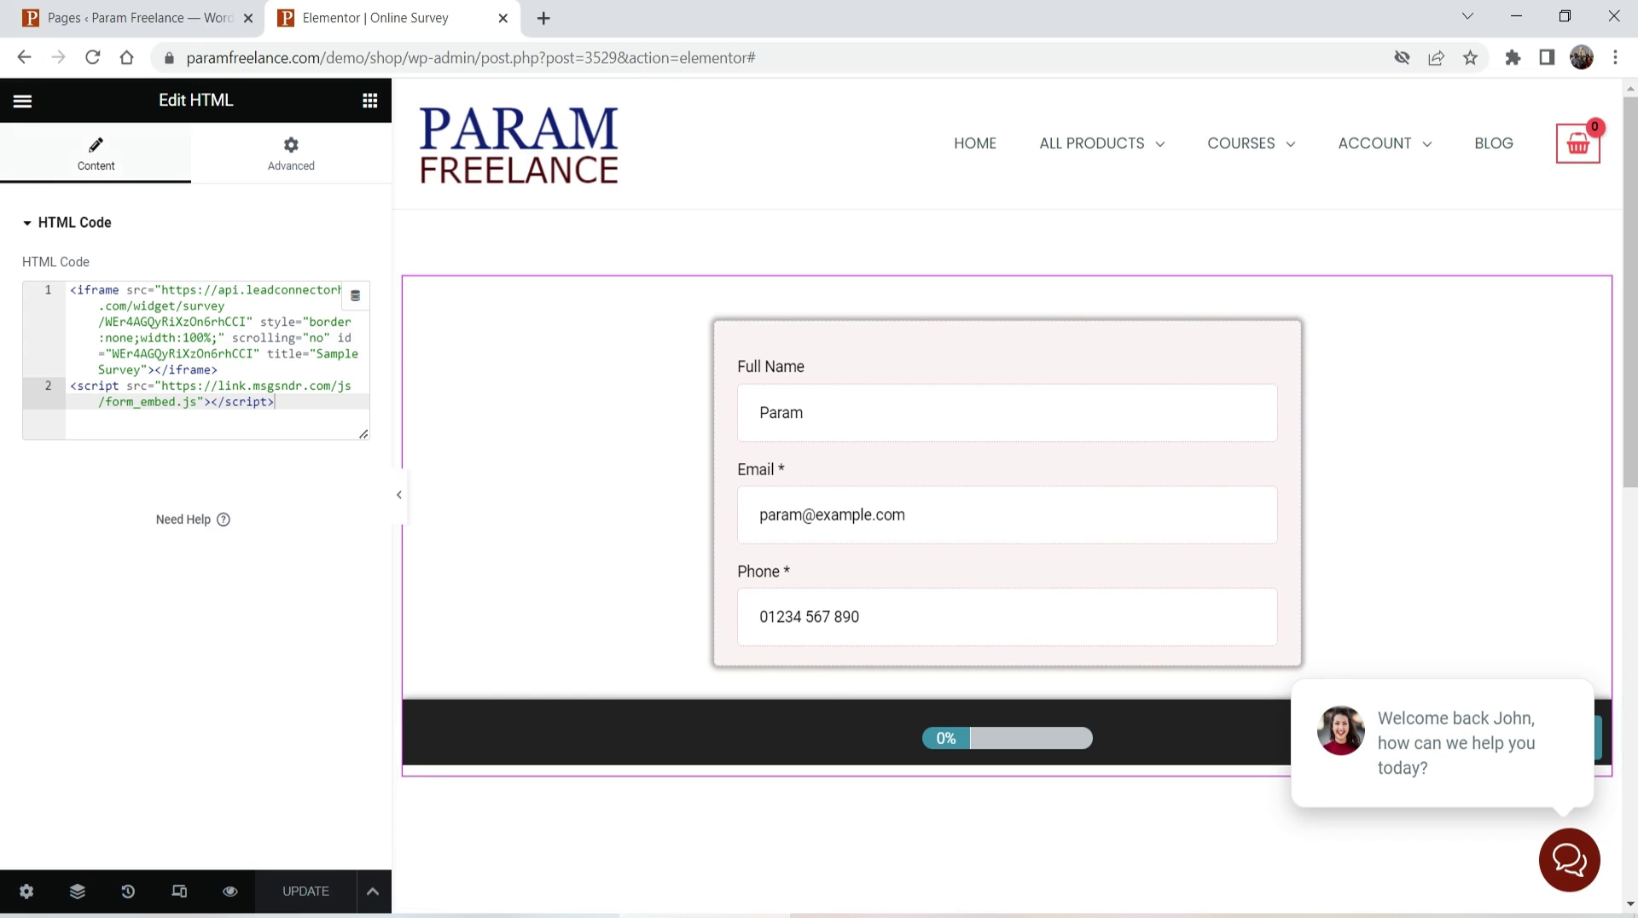
- View the live Online Survey page from the Elementor menu
click(23, 99)
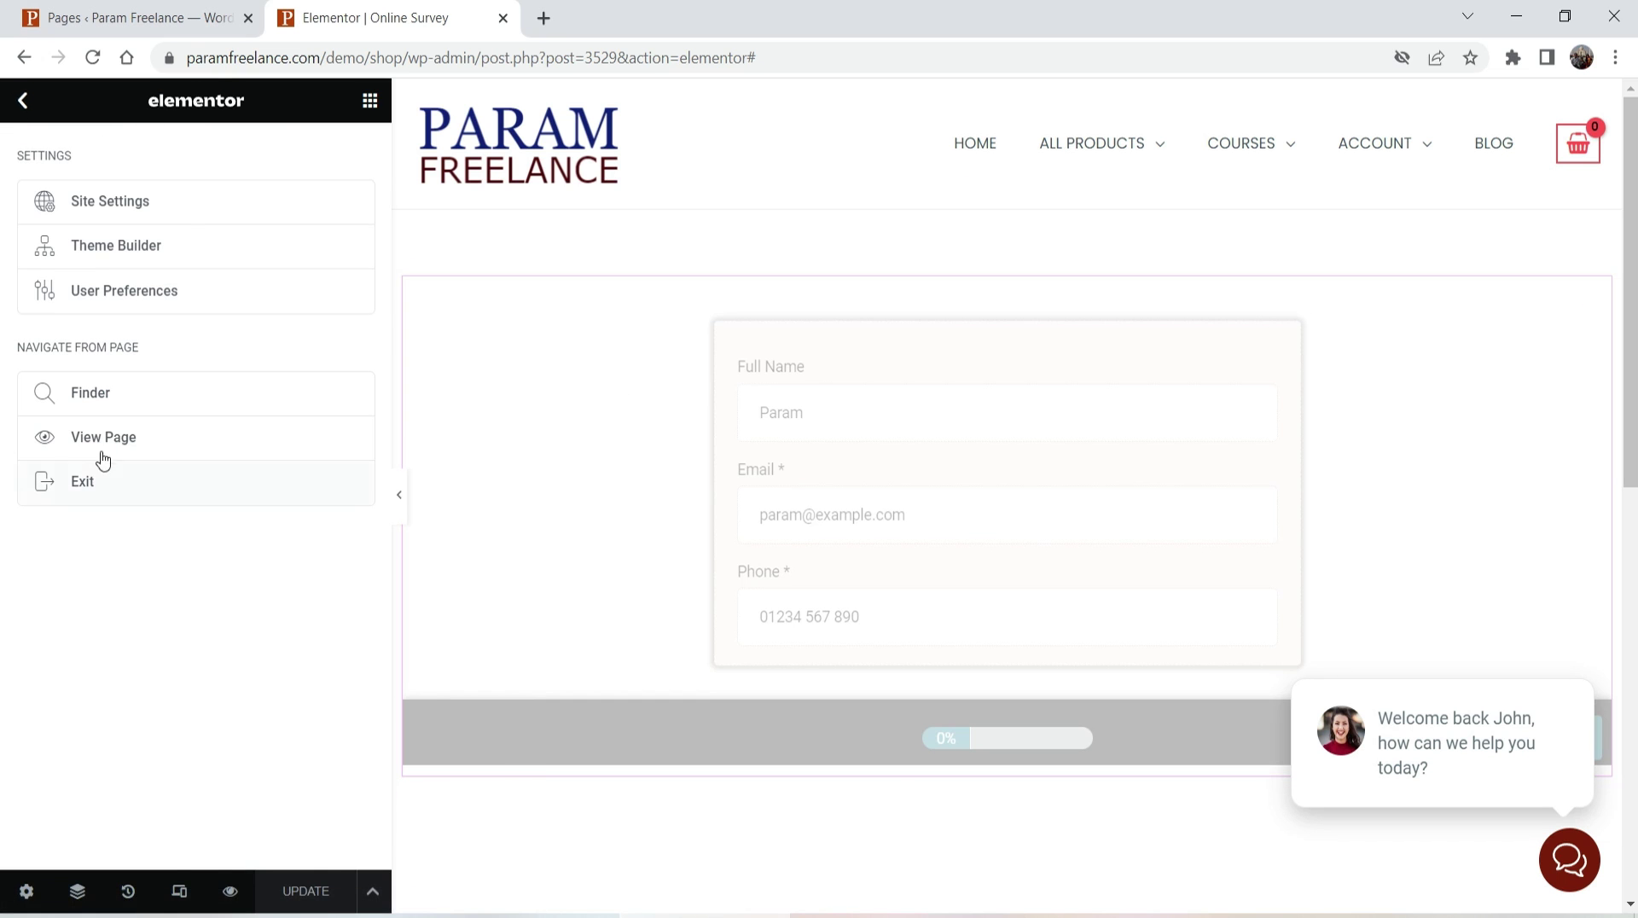
click(188, 457)
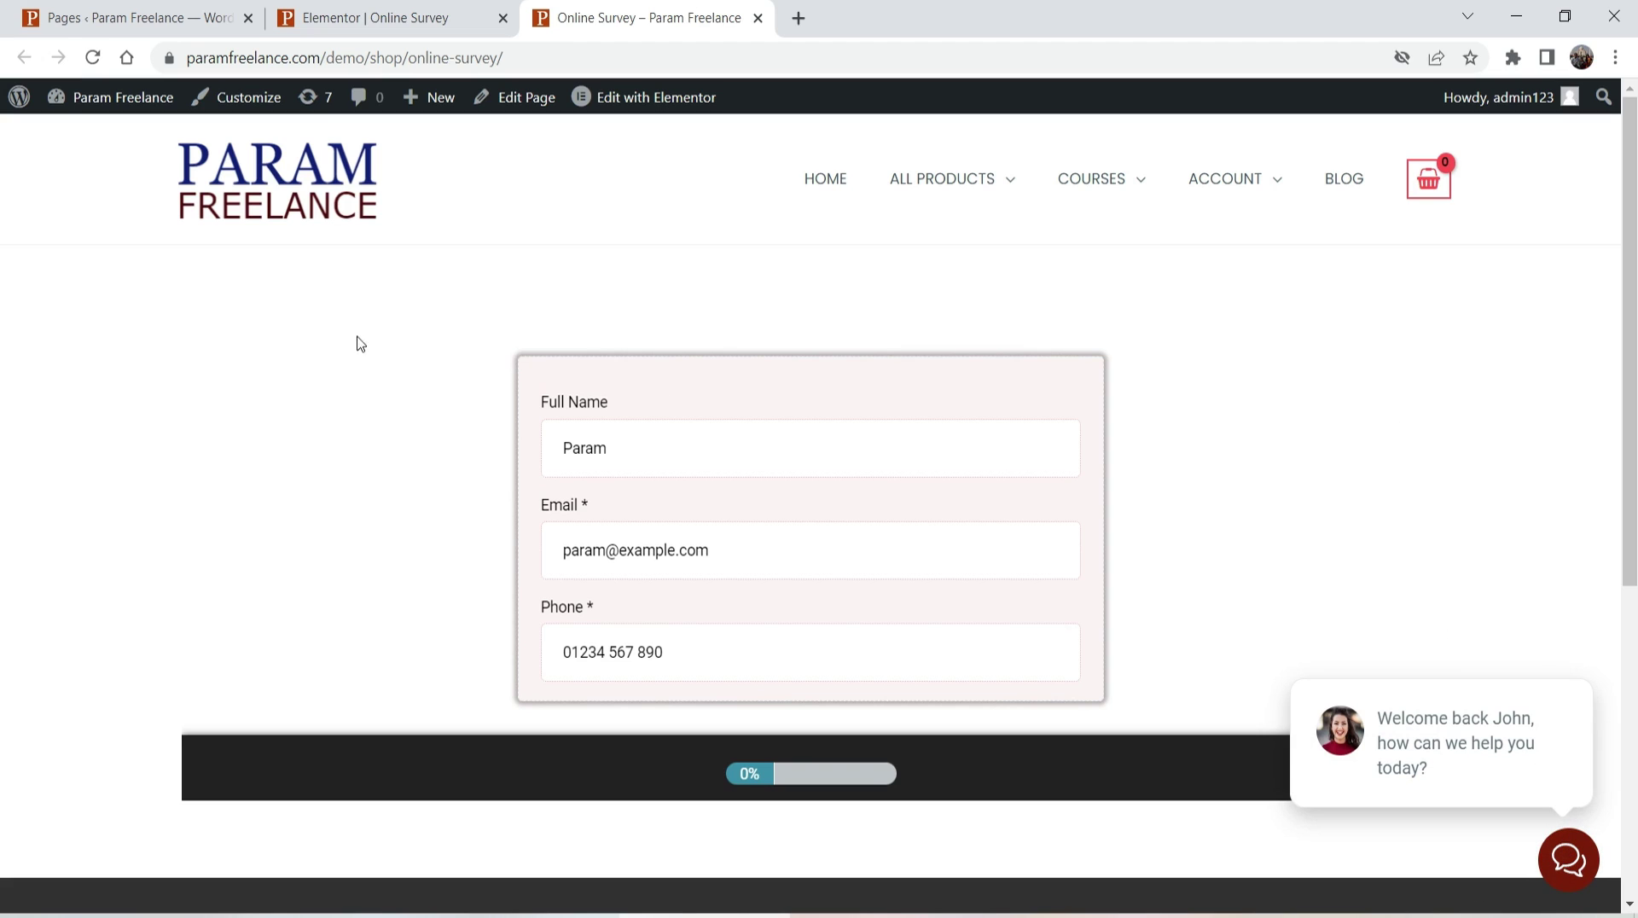
double_click(608, 448)
click(669, 448)
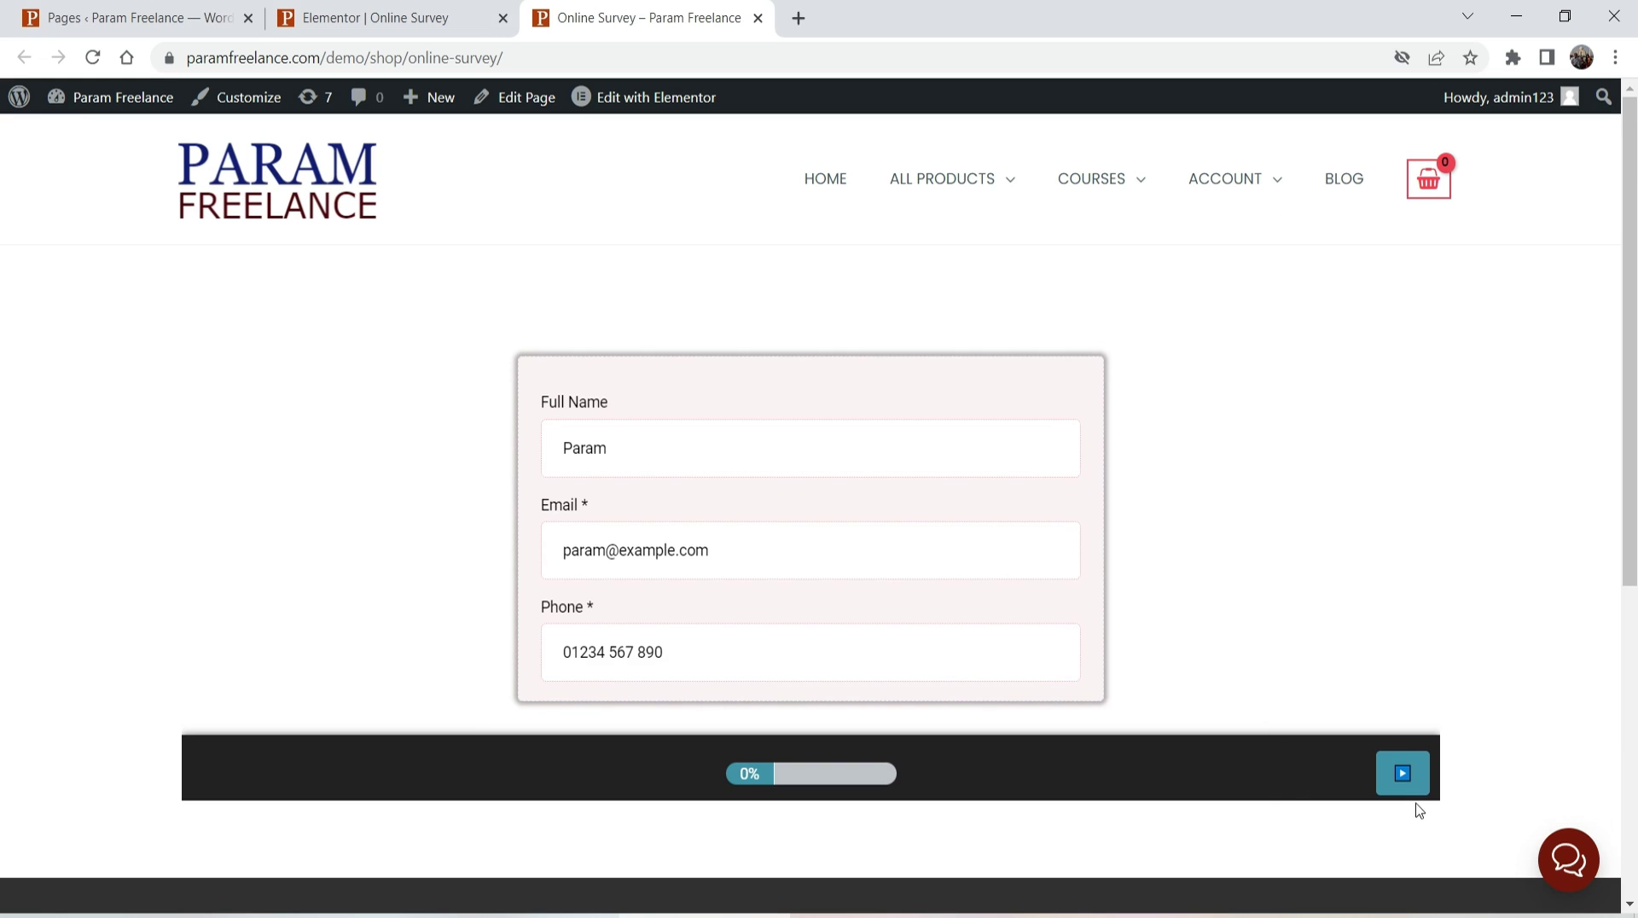
- Advance to the questions and answer Search Engine, Extremely User Friendly and Yes
click(1403, 778)
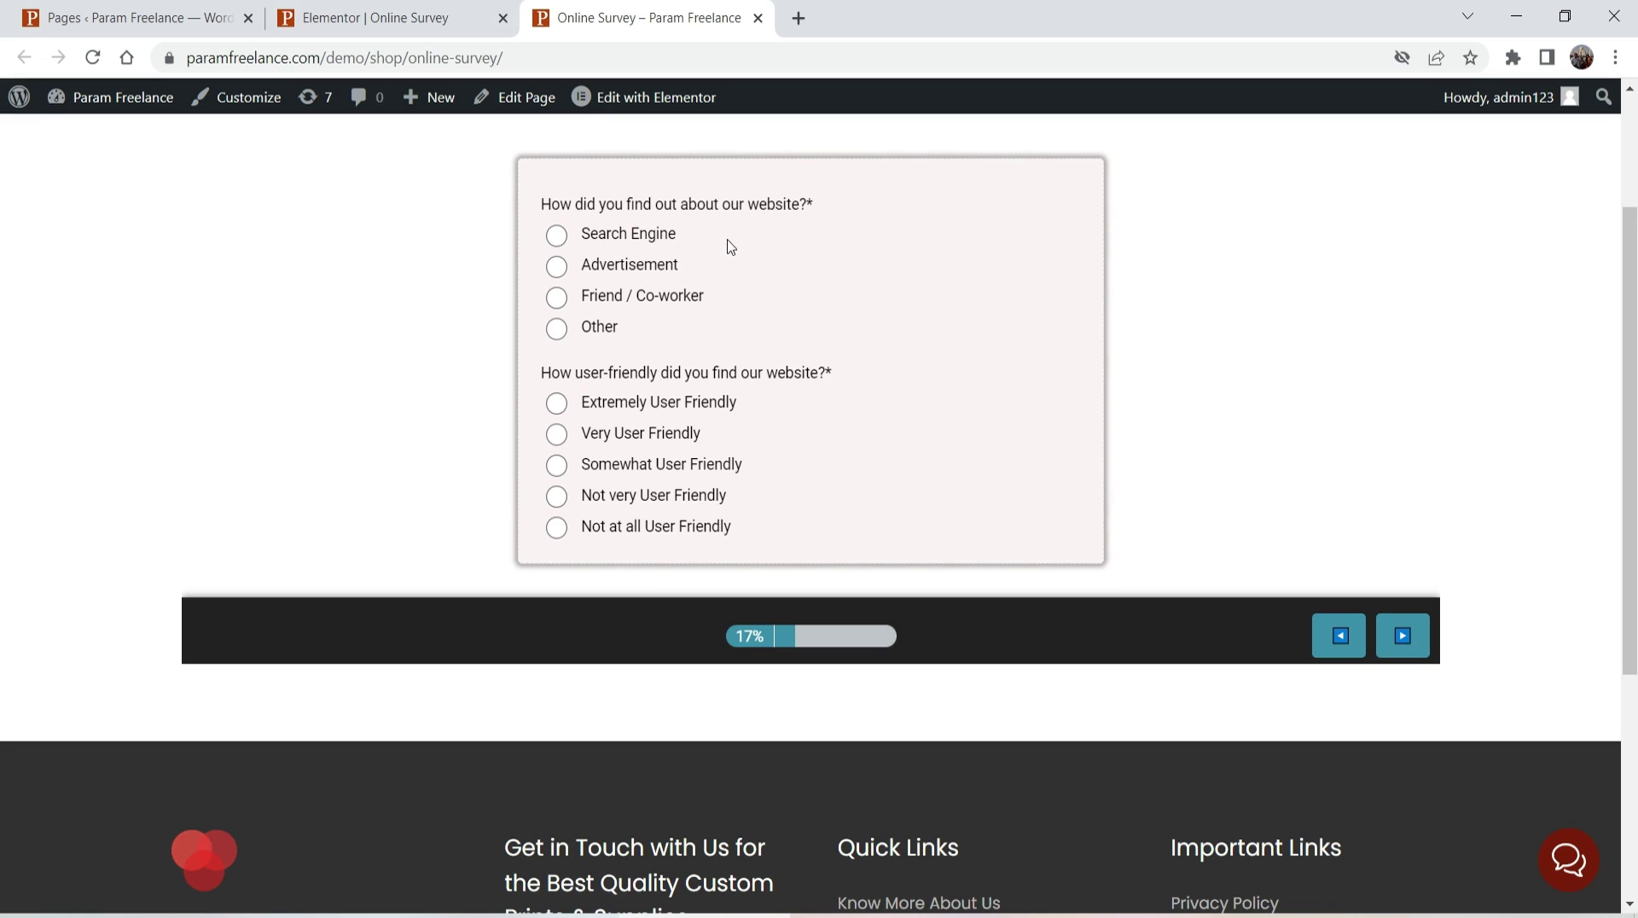
click(556, 235)
click(556, 266)
click(556, 235)
click(556, 402)
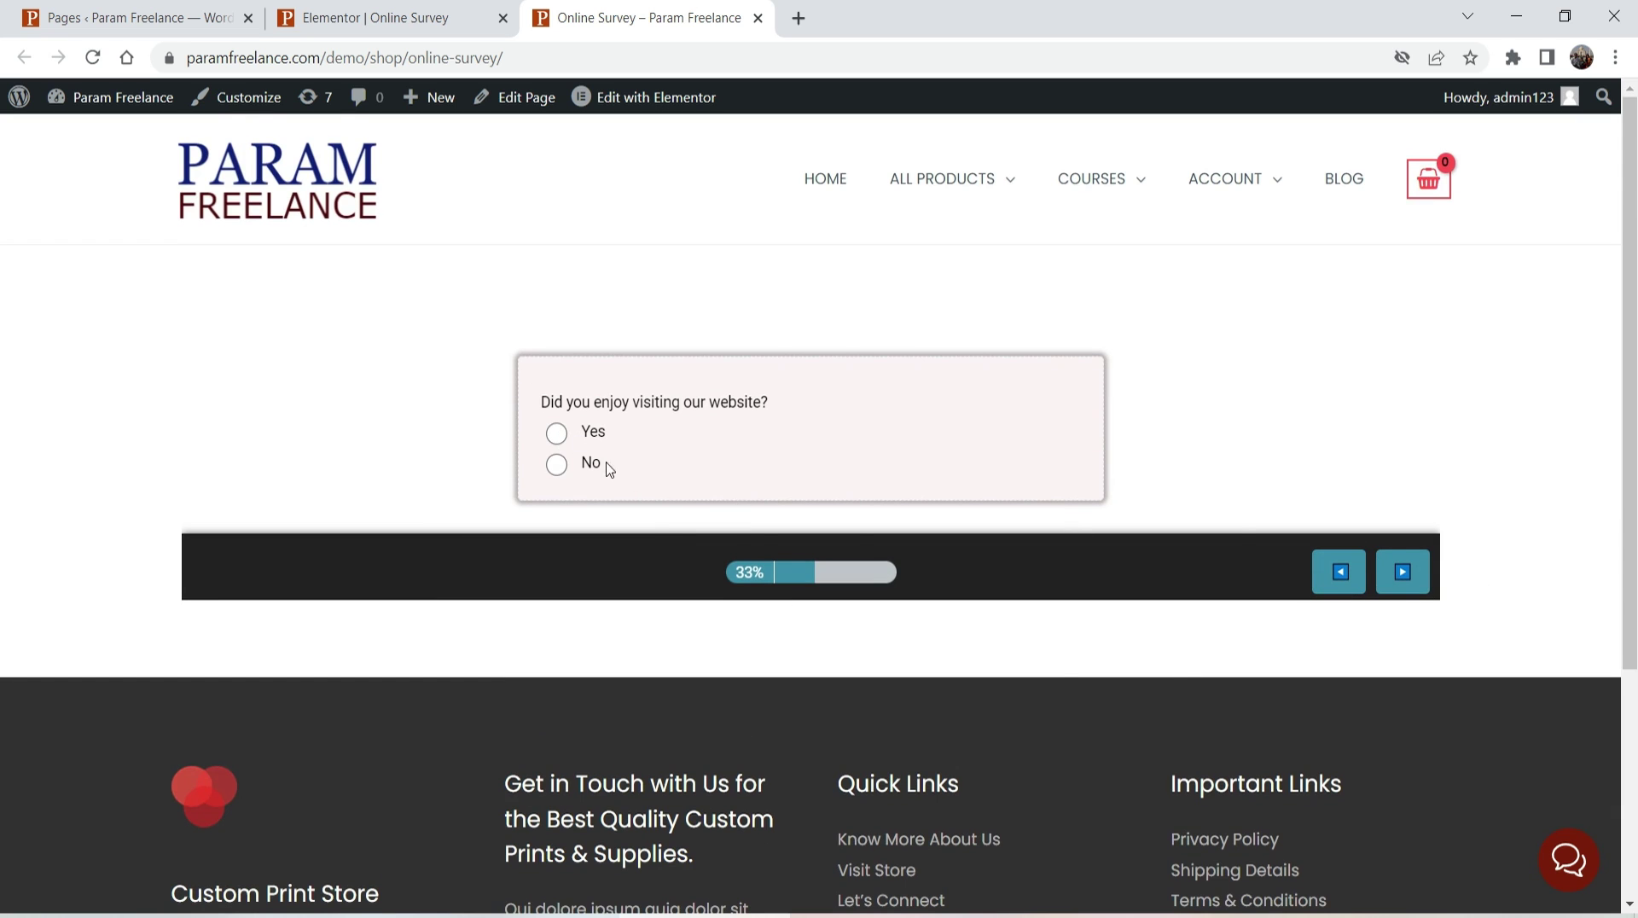
click(563, 432)
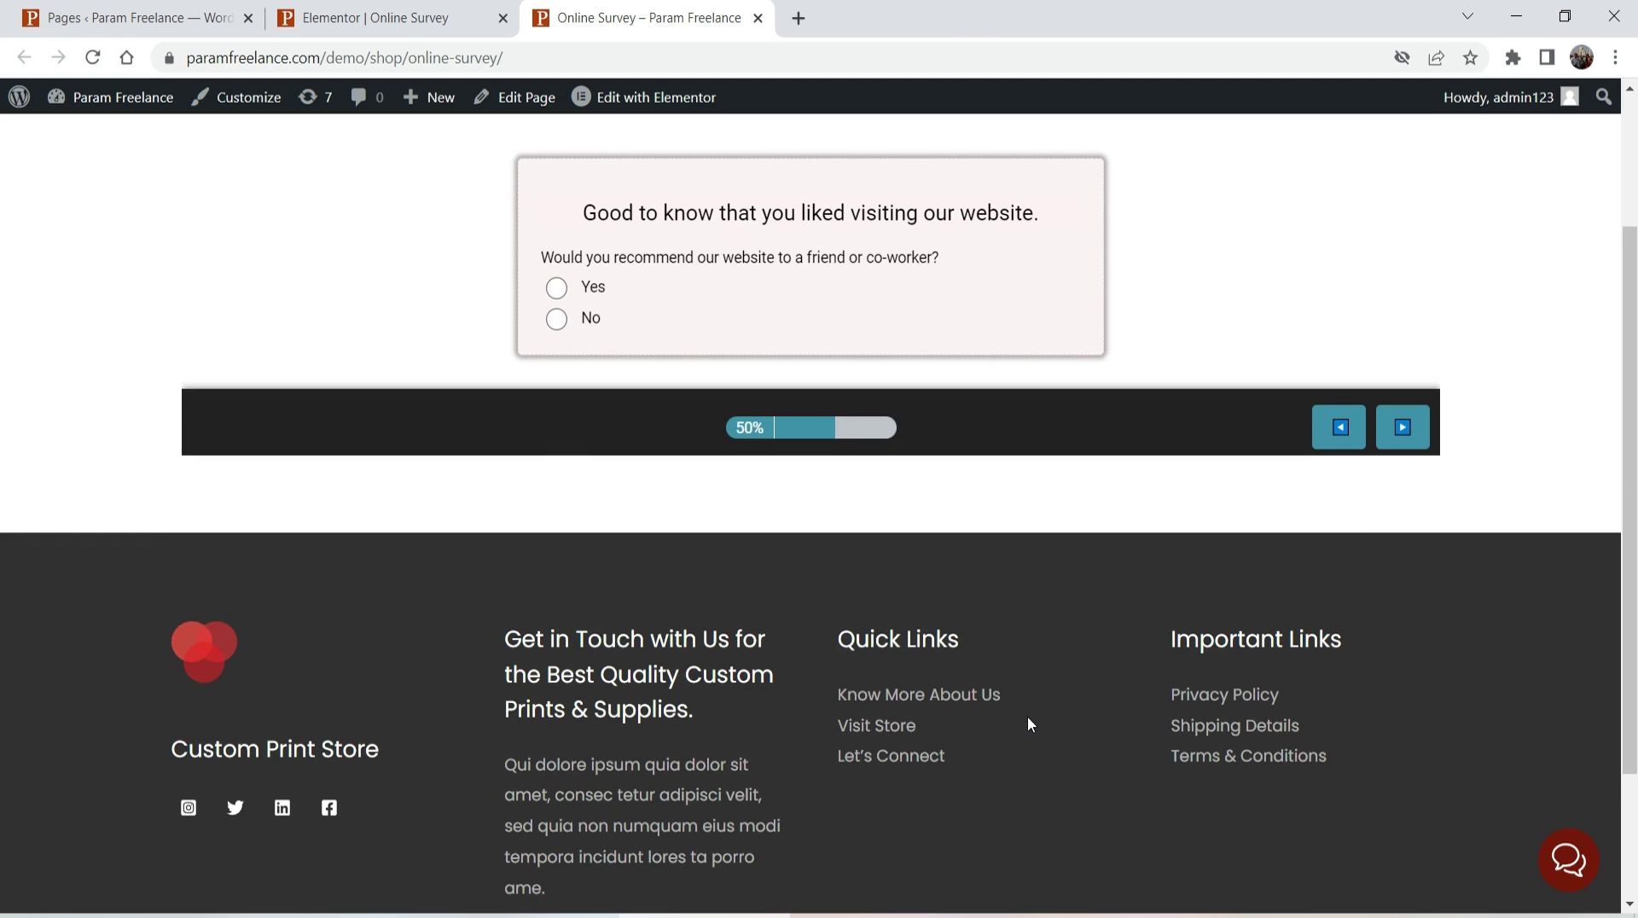
- Step back twice with the Previous button, then return to GoHighLevel
click(1336, 435)
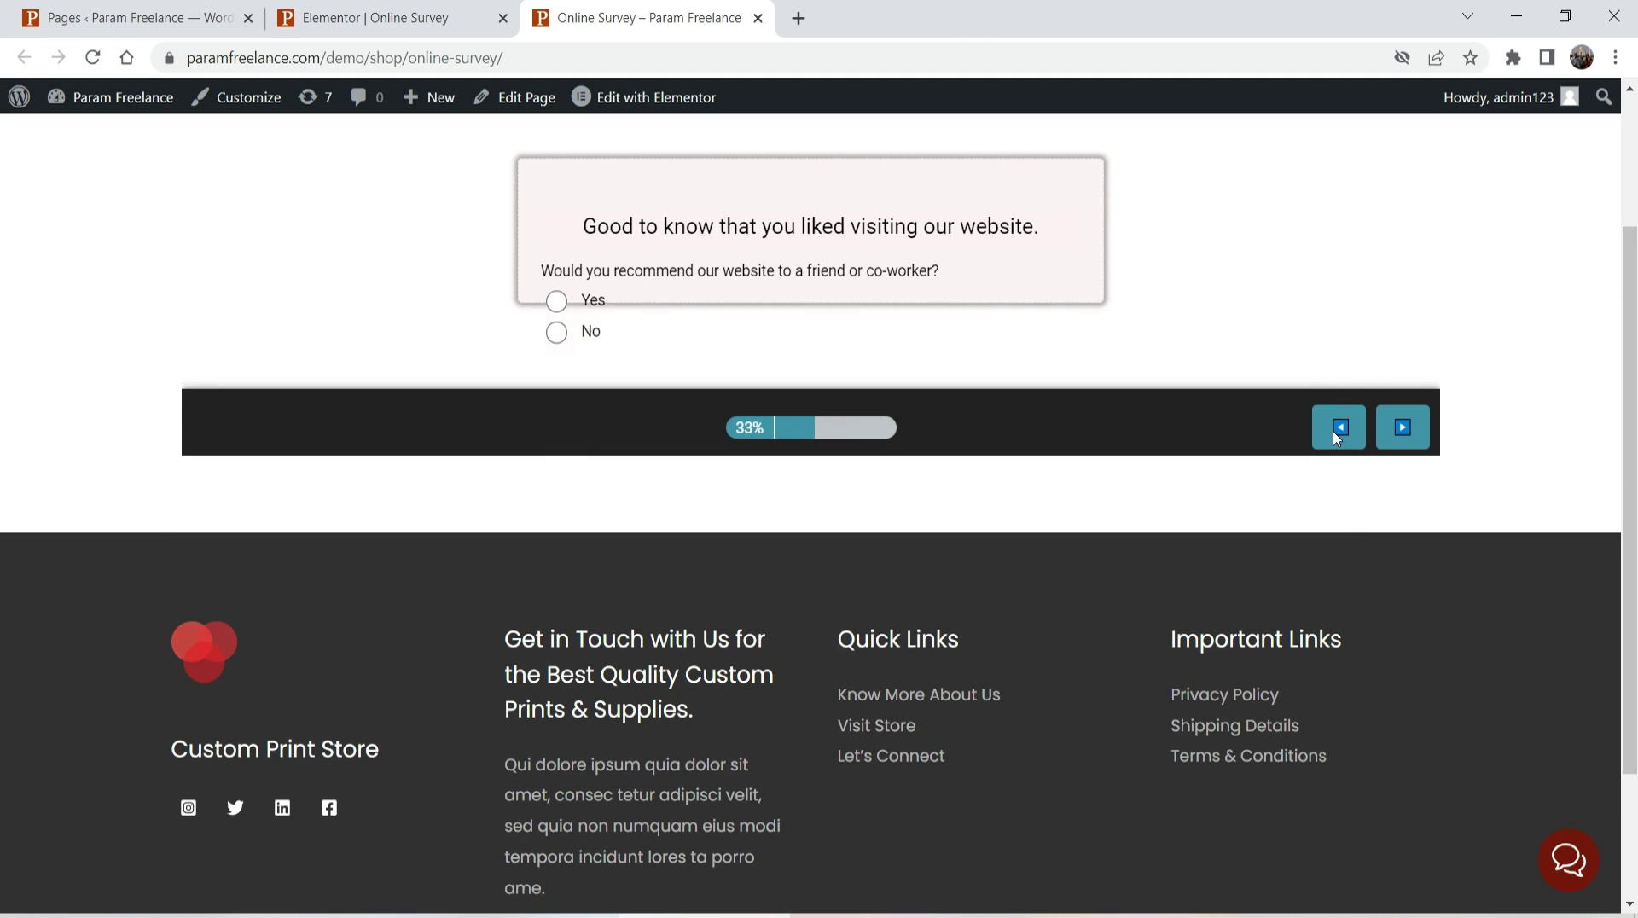
click(1341, 391)
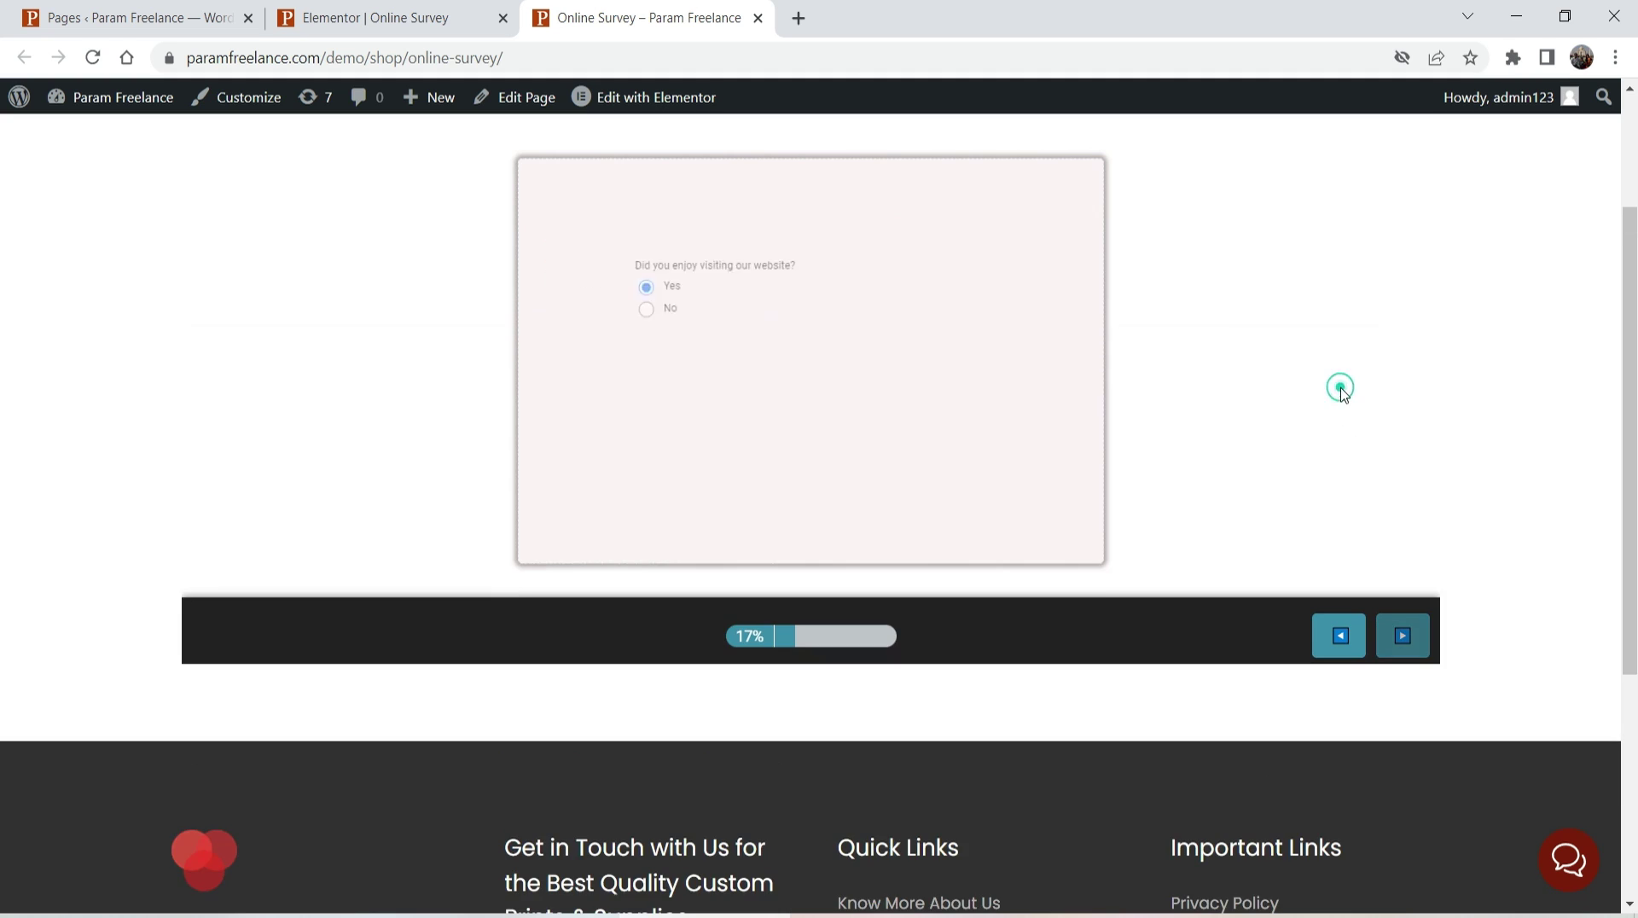
key(alt+Tab)
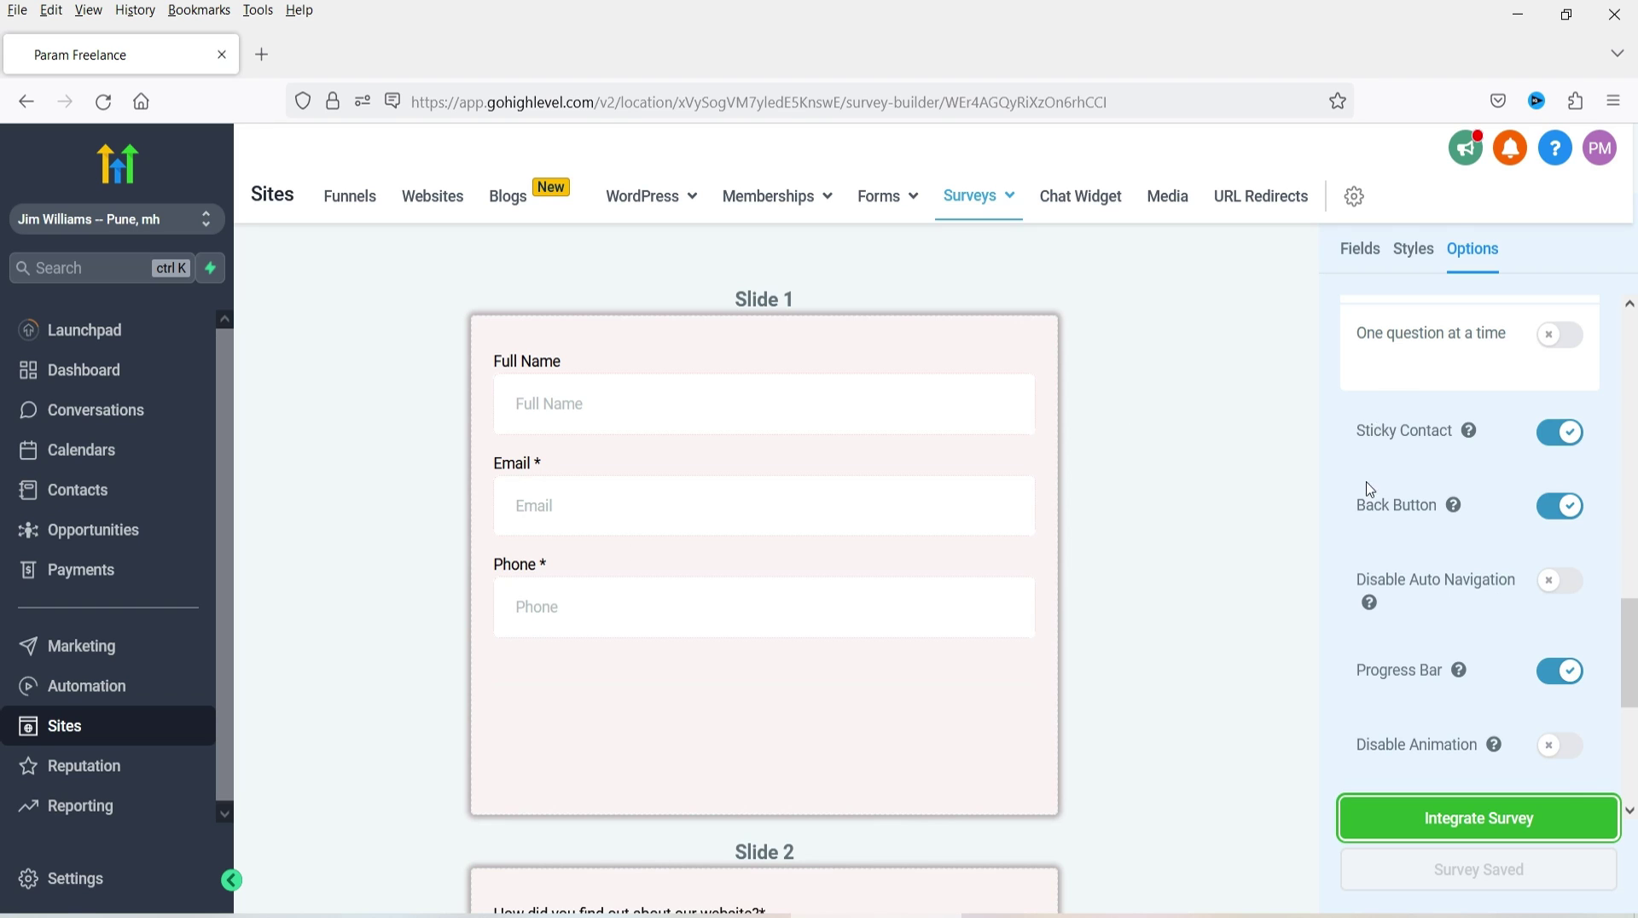
- Enable One question at a time and Disable Auto Navigation, save, and reload the live page
scroll(1370, 489, up, 3)
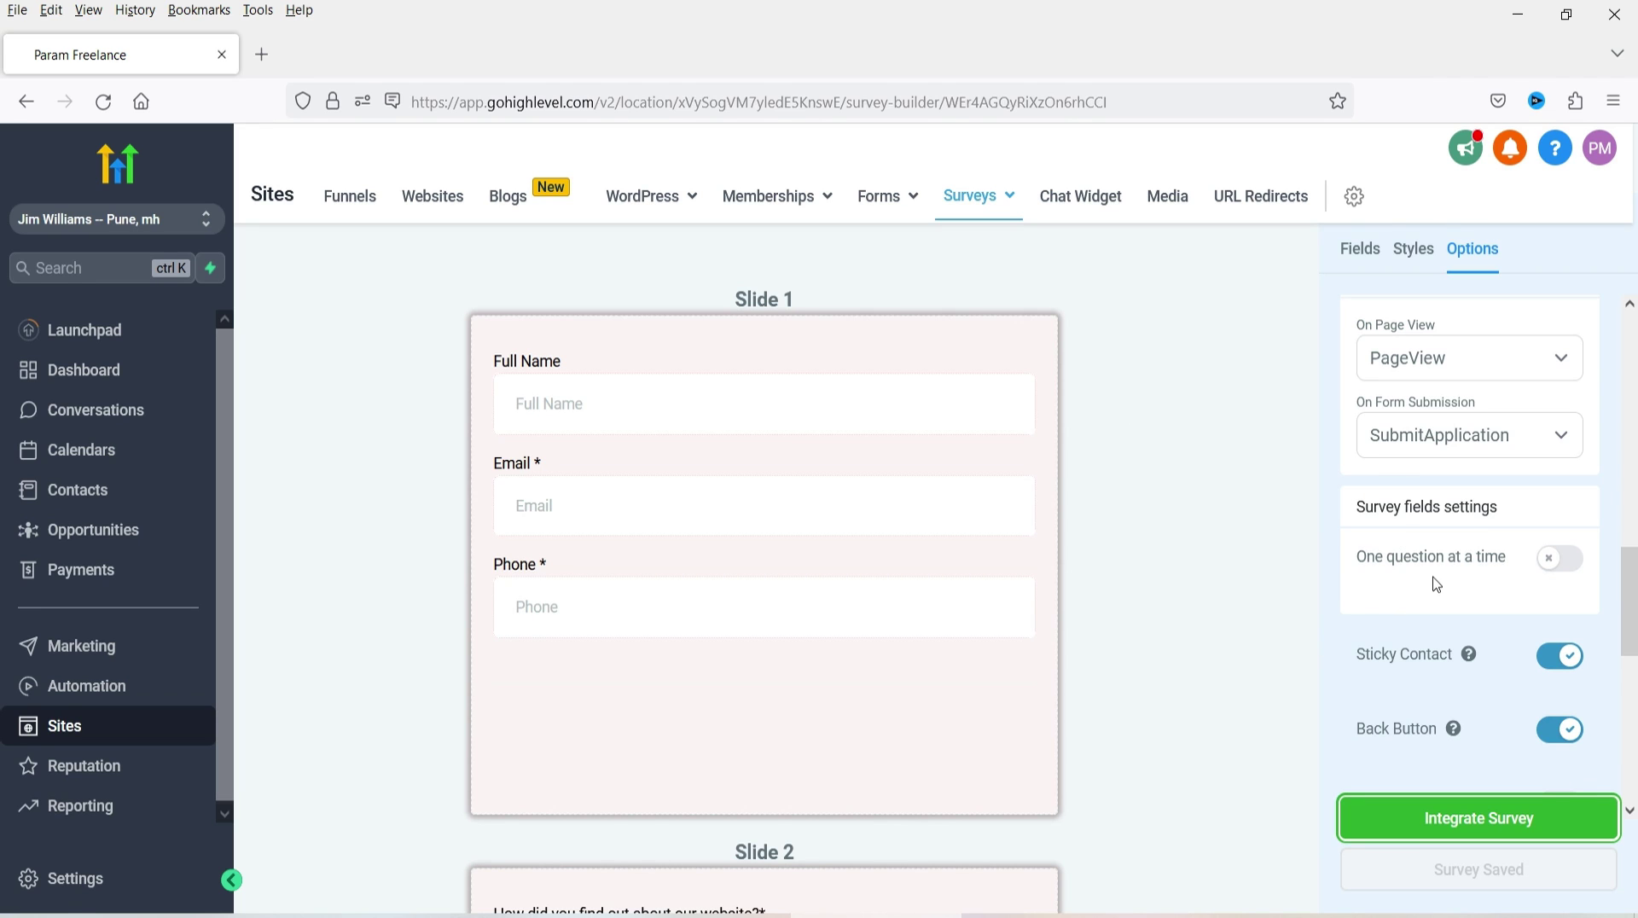
click(1560, 559)
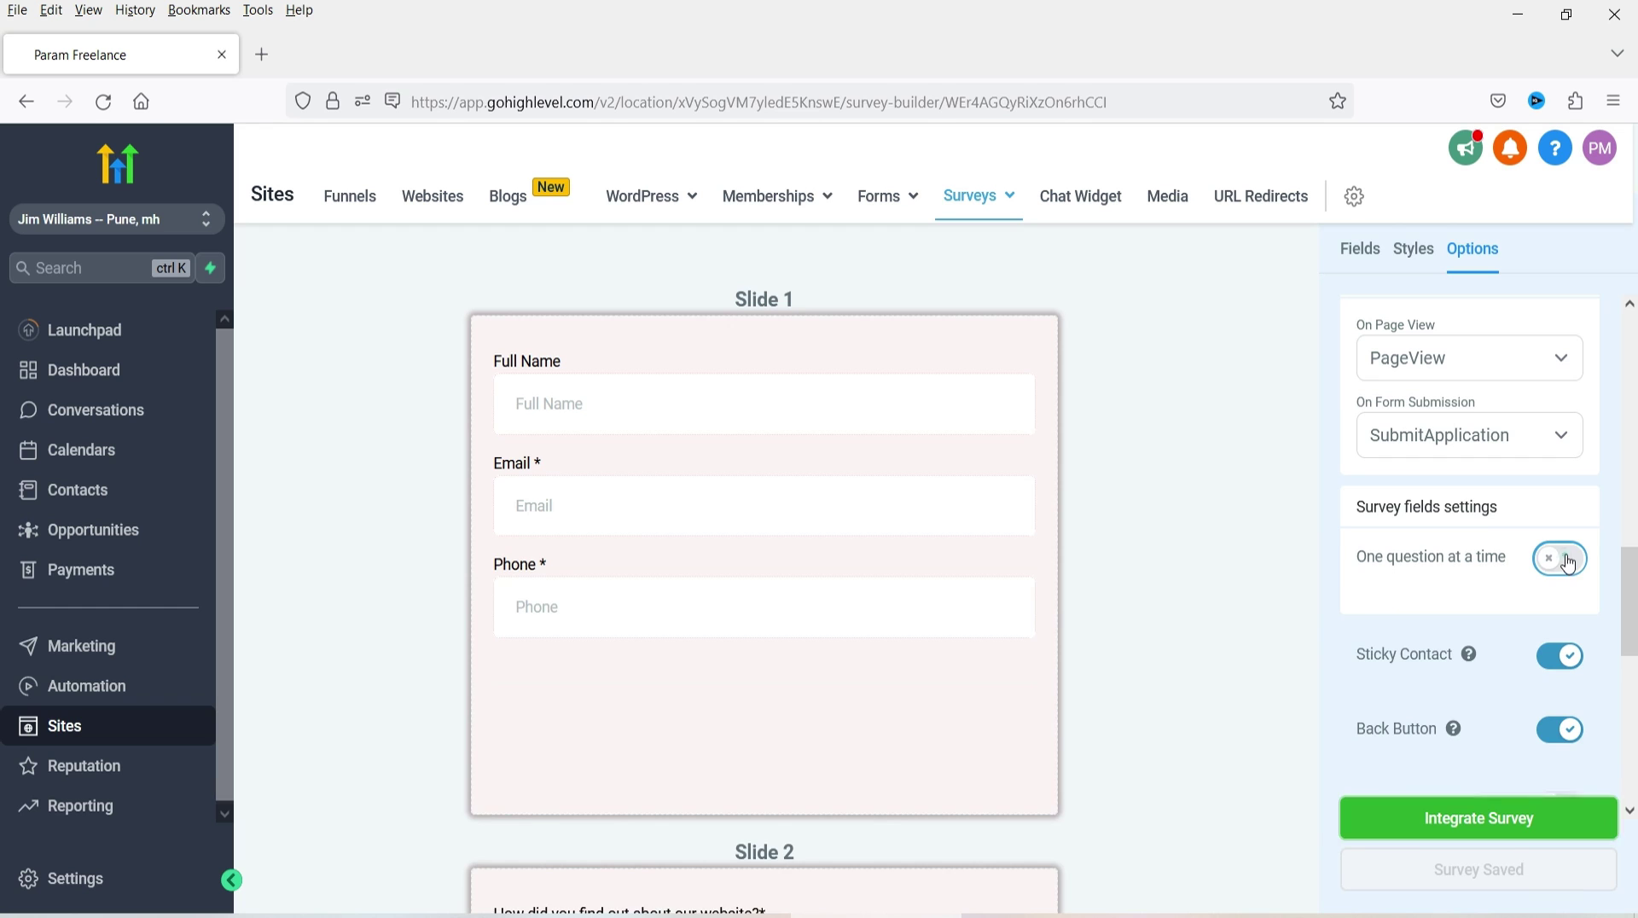
scroll(1229, 503, down, 3)
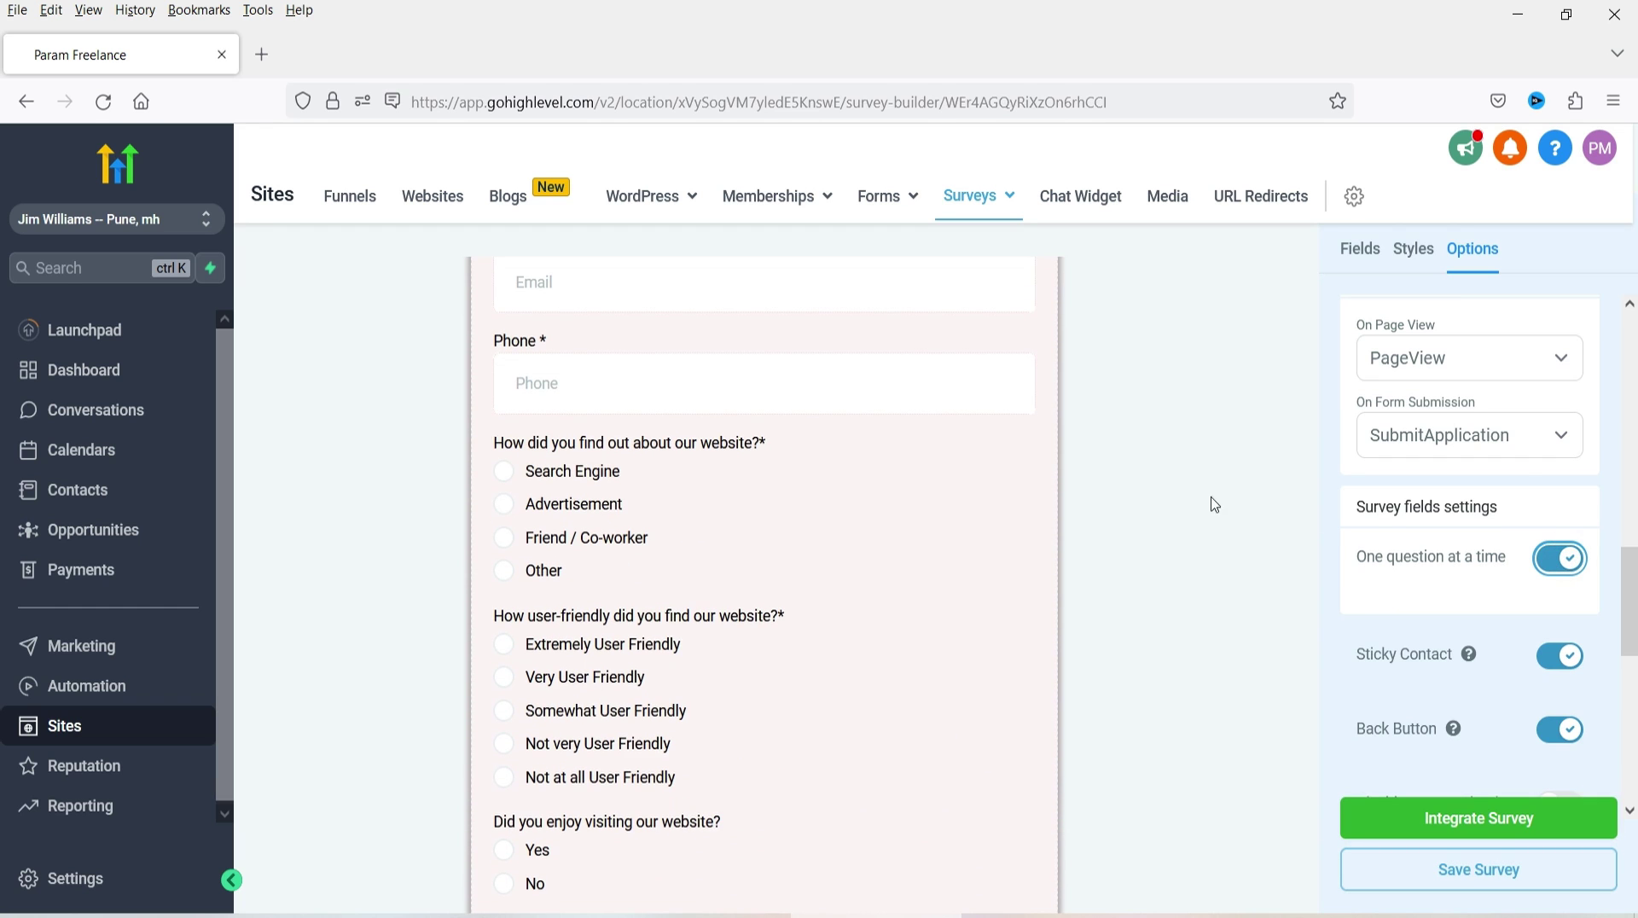
scroll(1519, 485, down, 5)
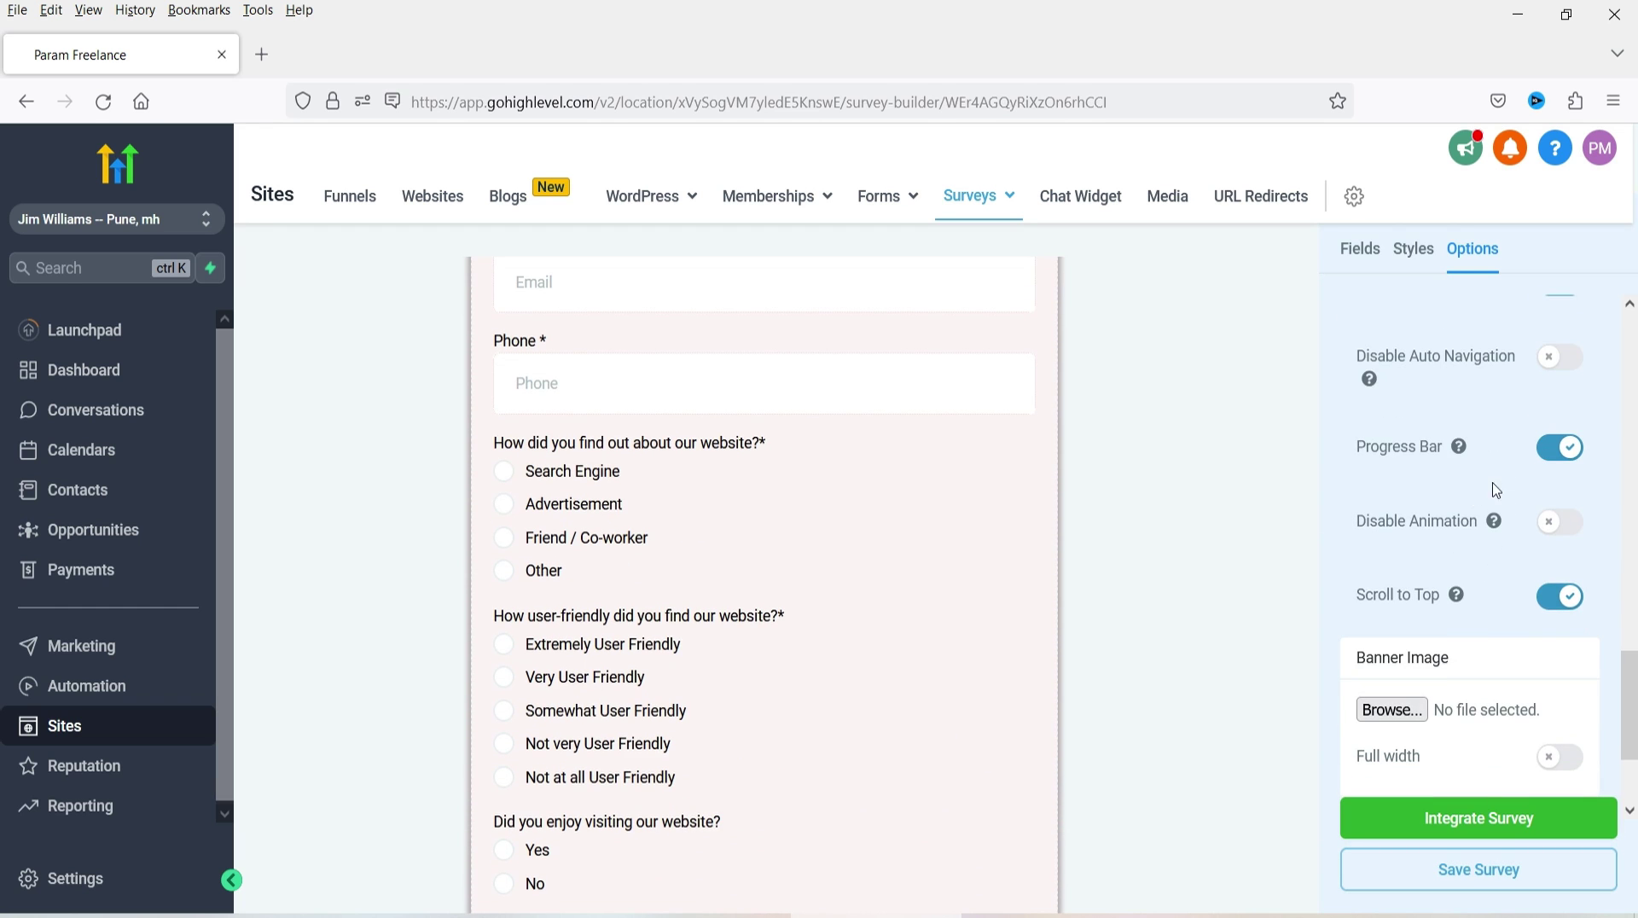
click(1558, 357)
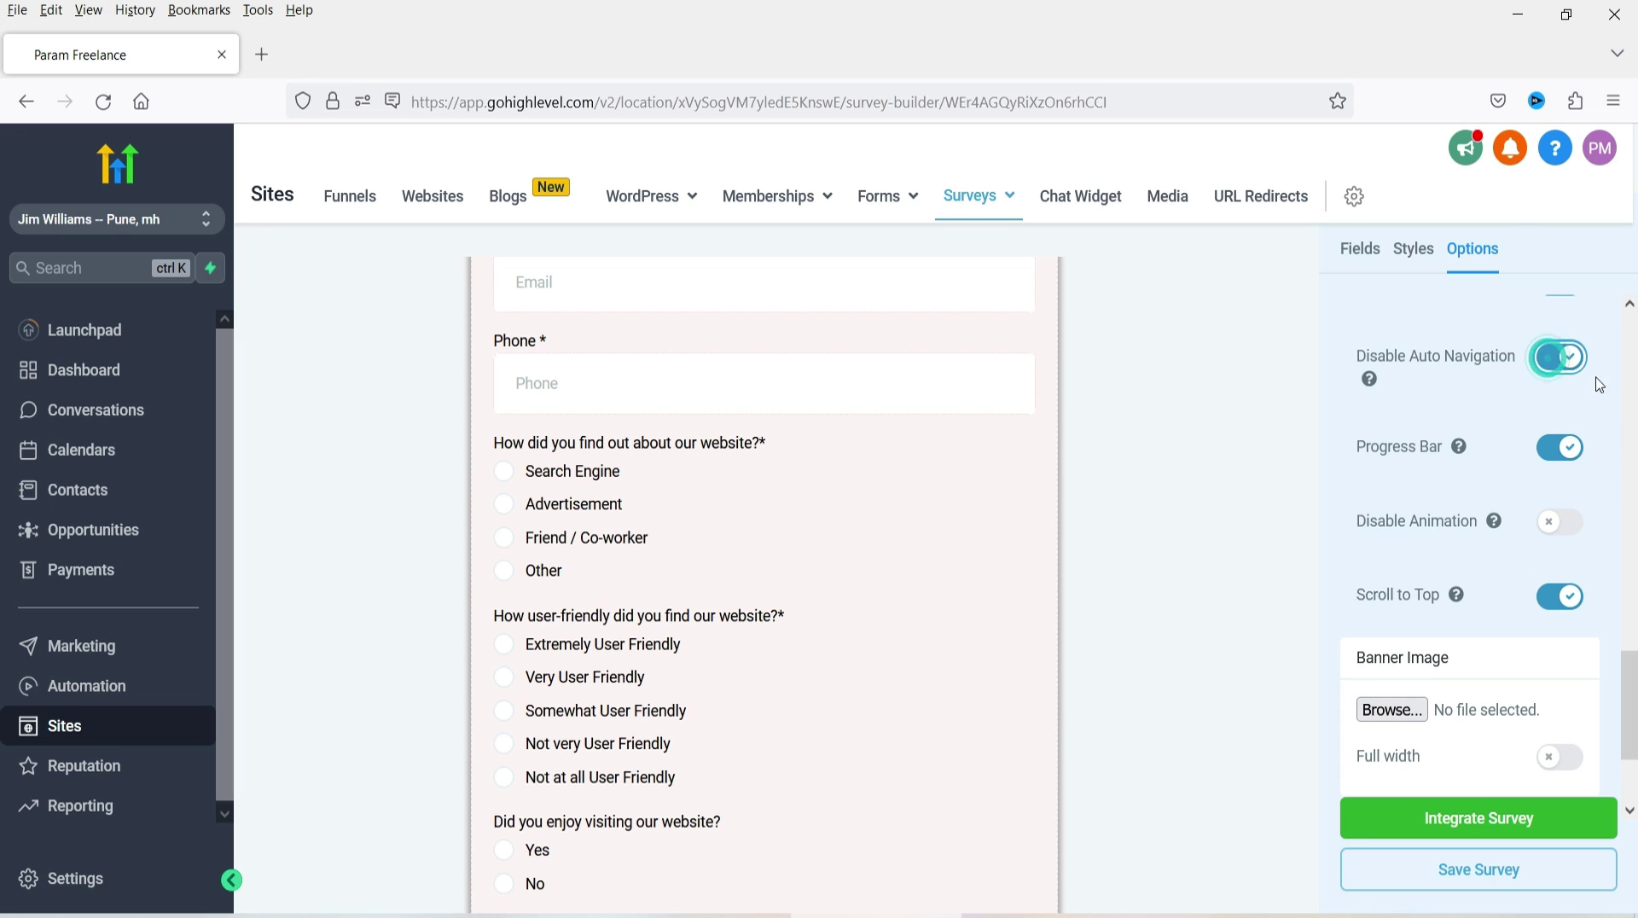
click(1491, 870)
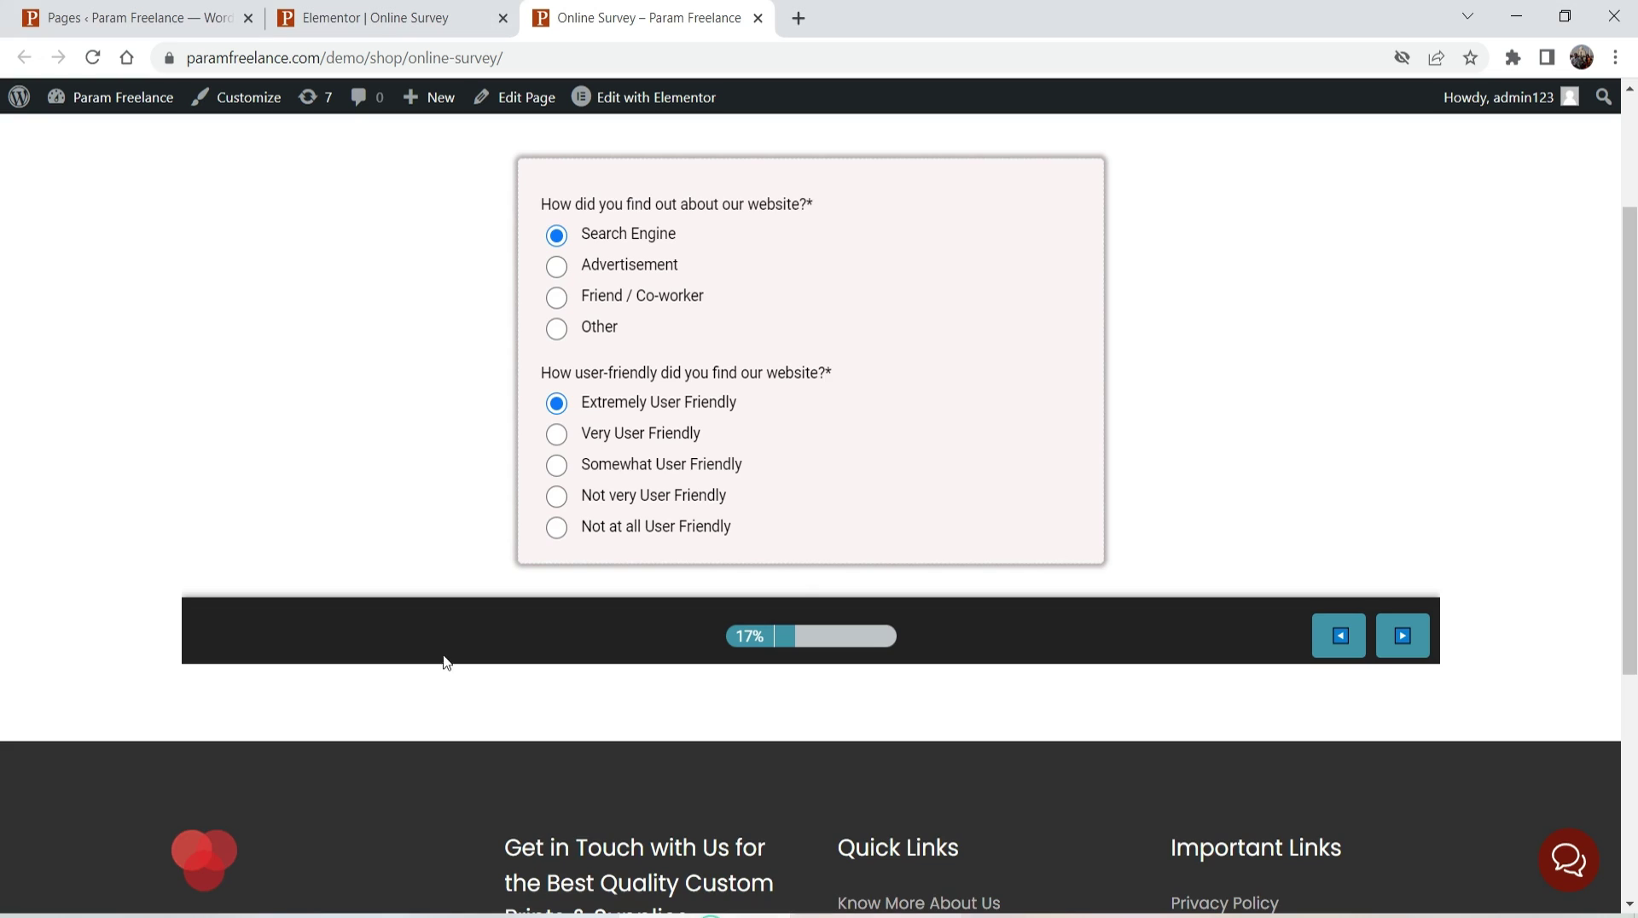
scroll(505, 256, up, 2)
key(F5)
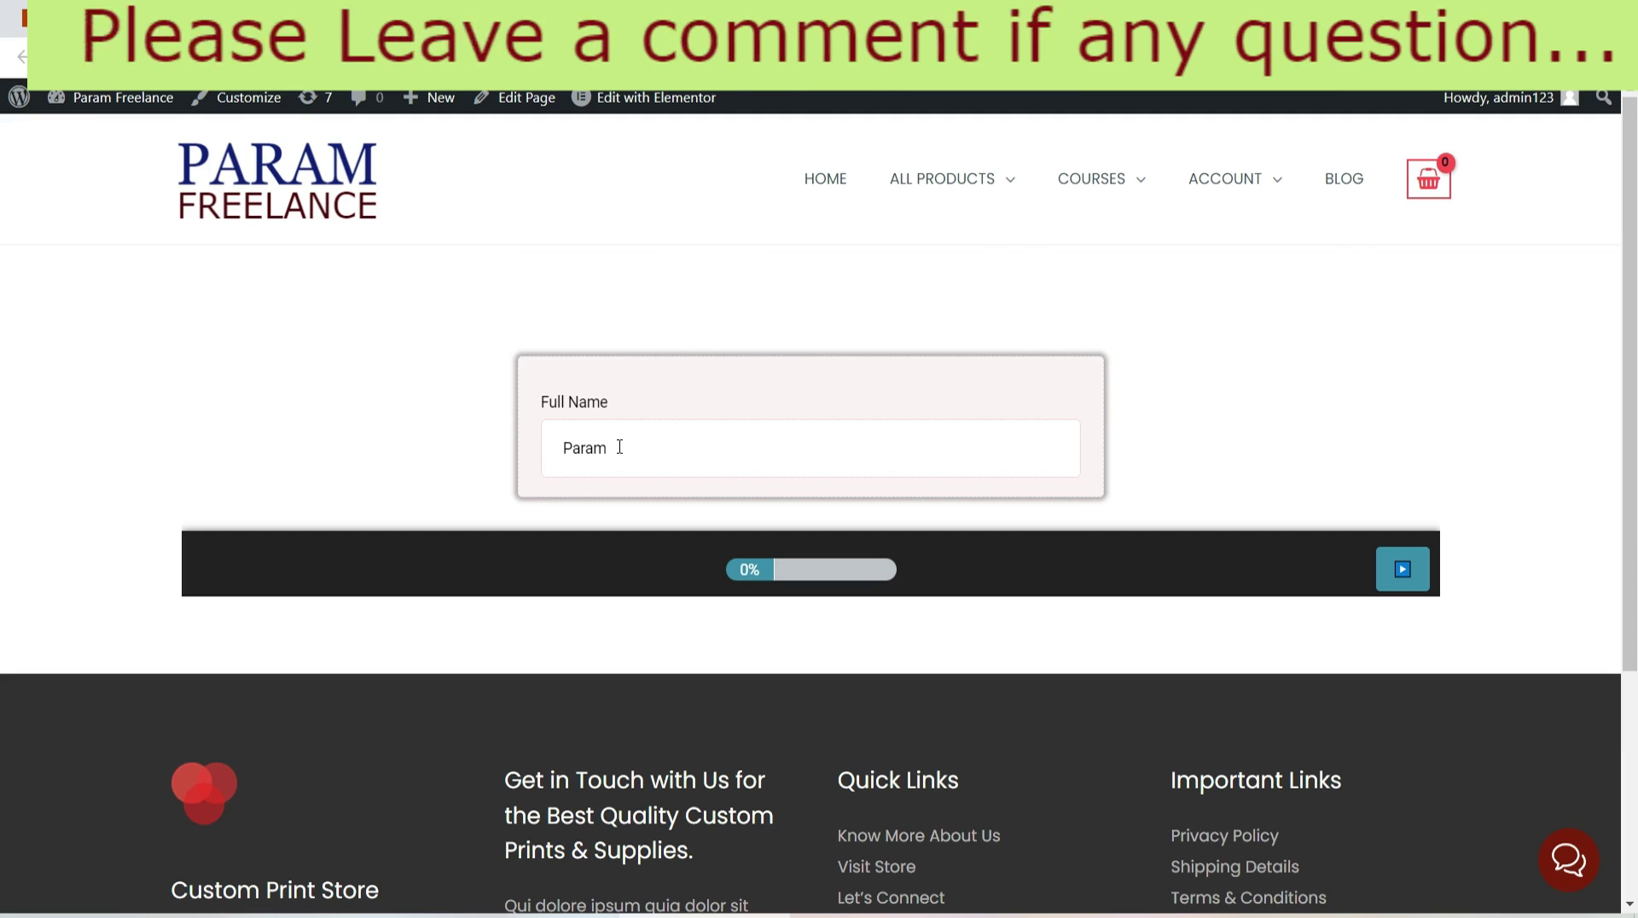
- Step past Full Name, Email and Phone, then answer Search Engine and Extremely User Friendly
click(1385, 574)
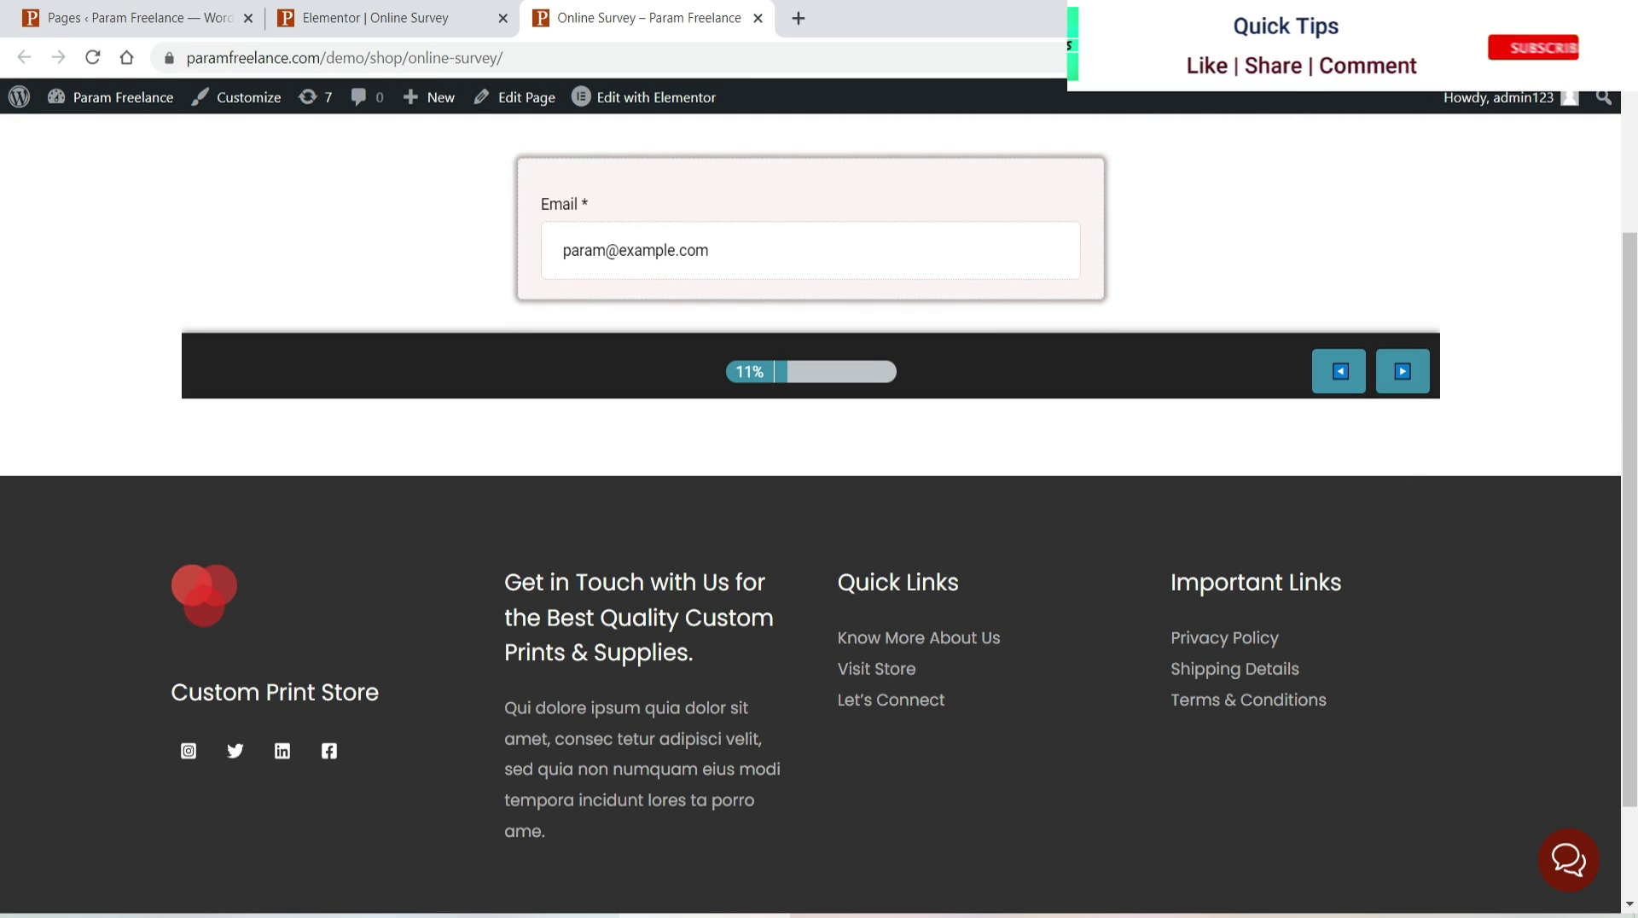
click(1404, 373)
click(1406, 373)
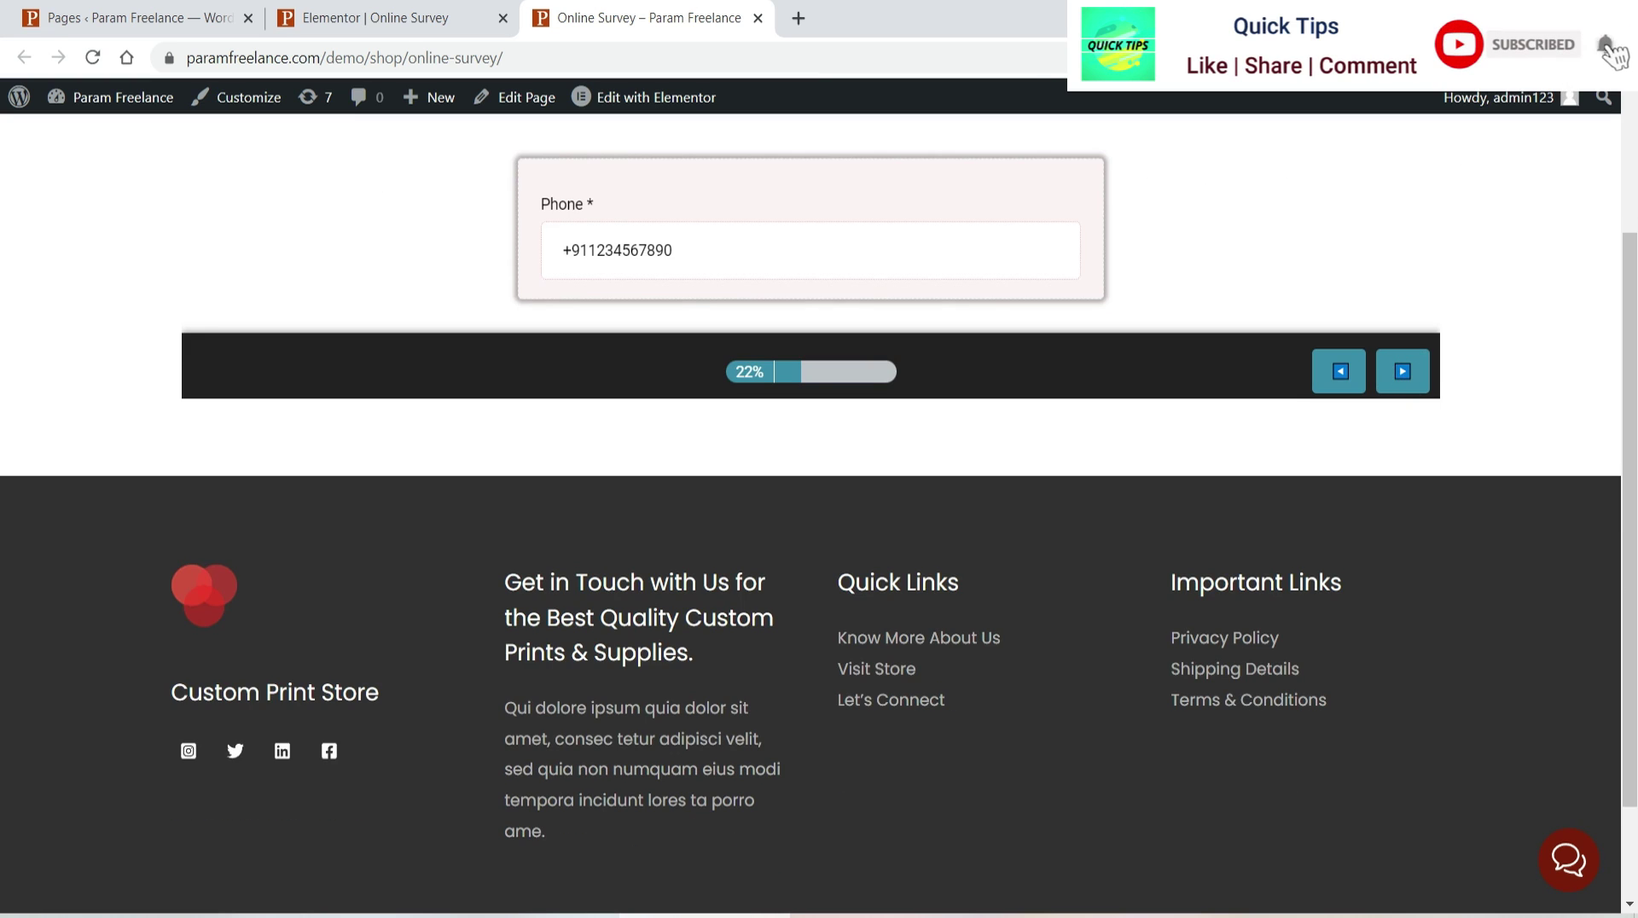
click(559, 239)
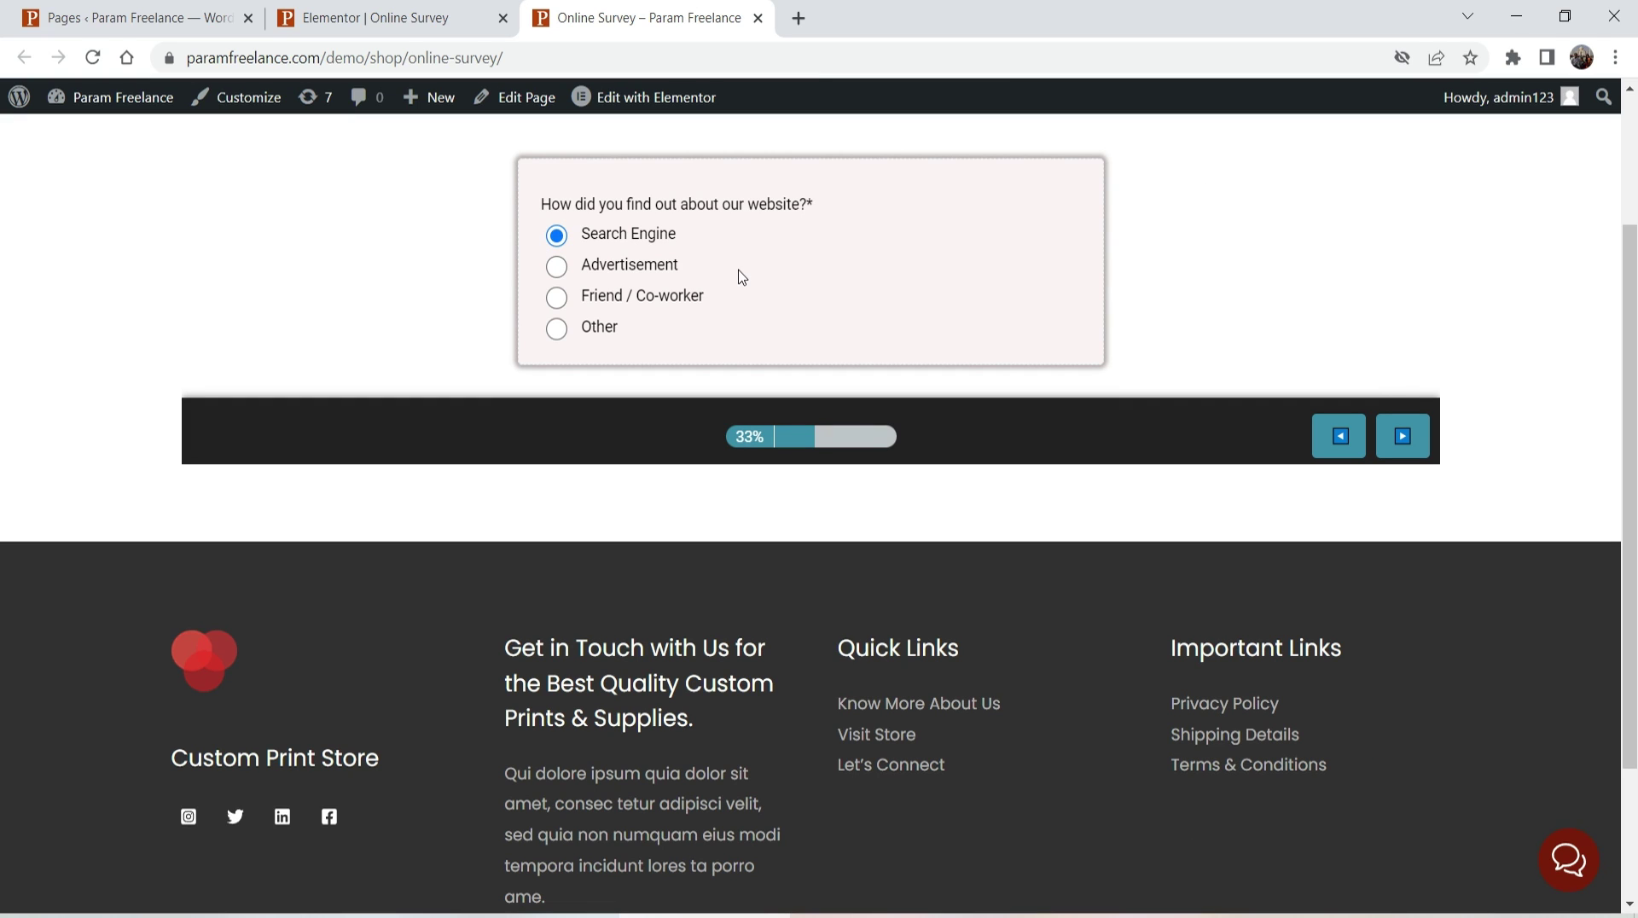
click(1401, 436)
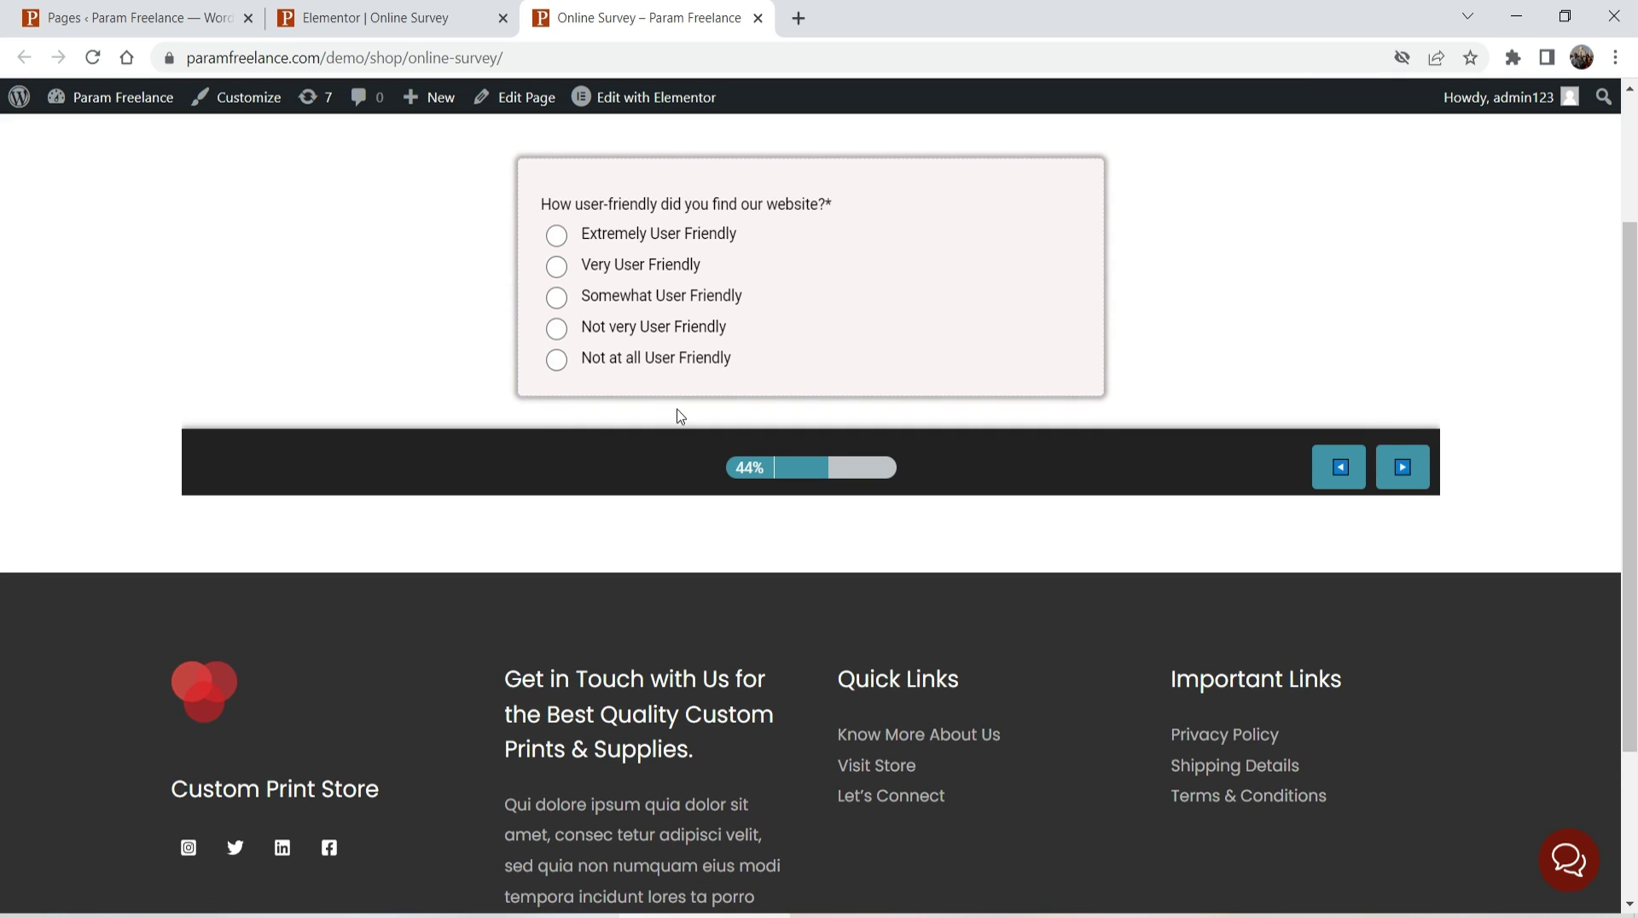
click(561, 239)
click(1405, 469)
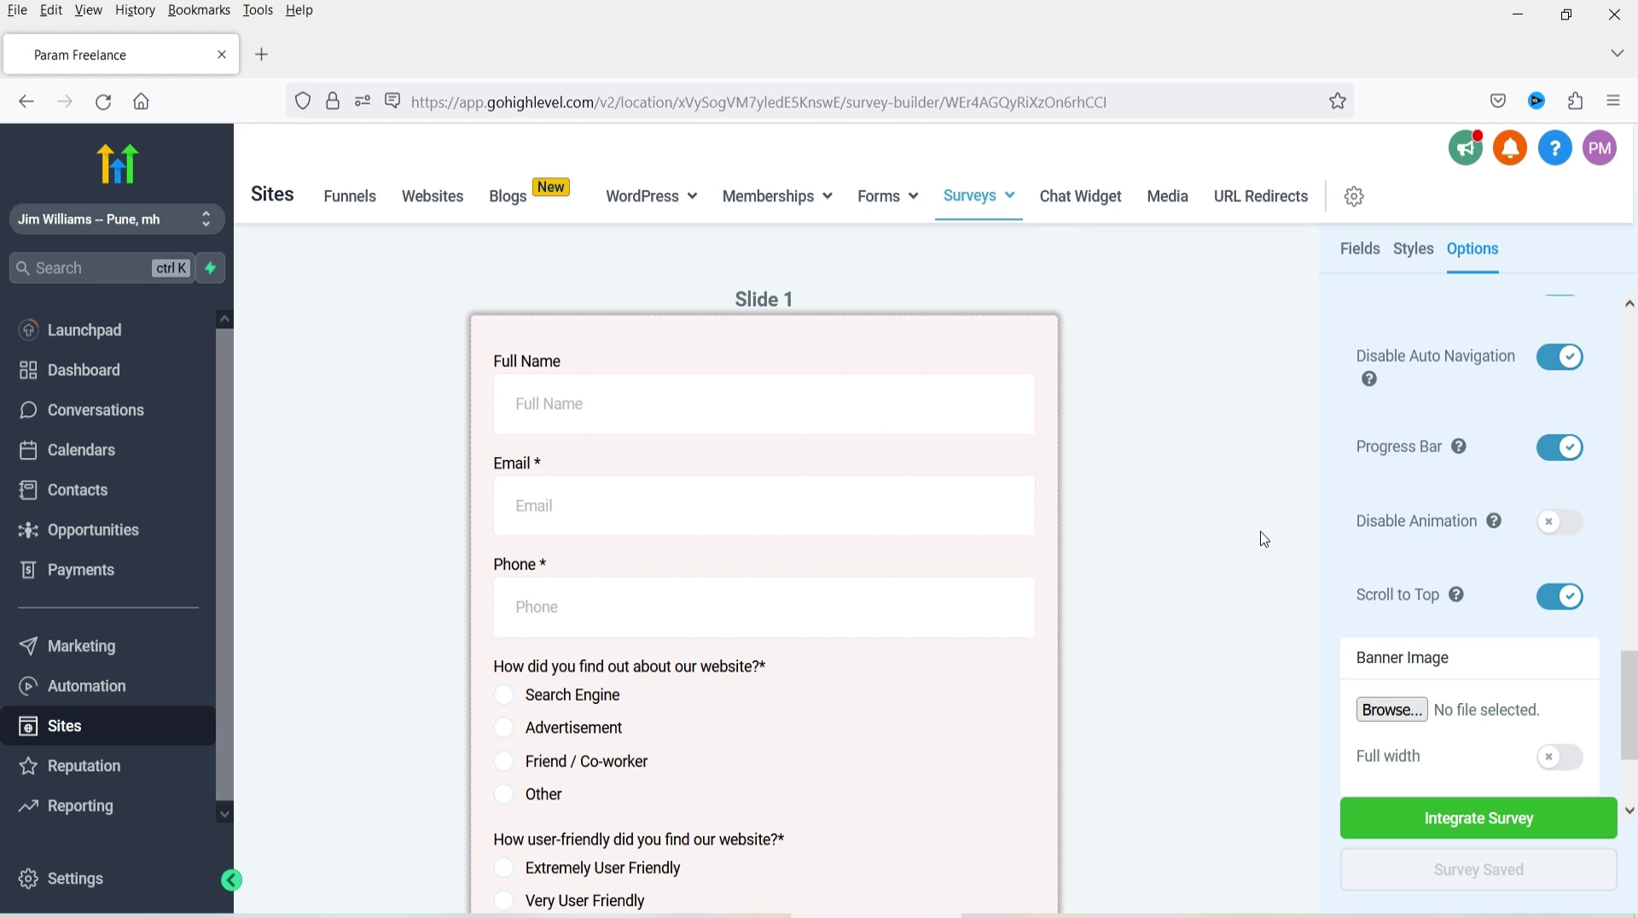
- Switch off One question at a time, save the survey, and reload the live page
scroll(1484, 418, up, 4)
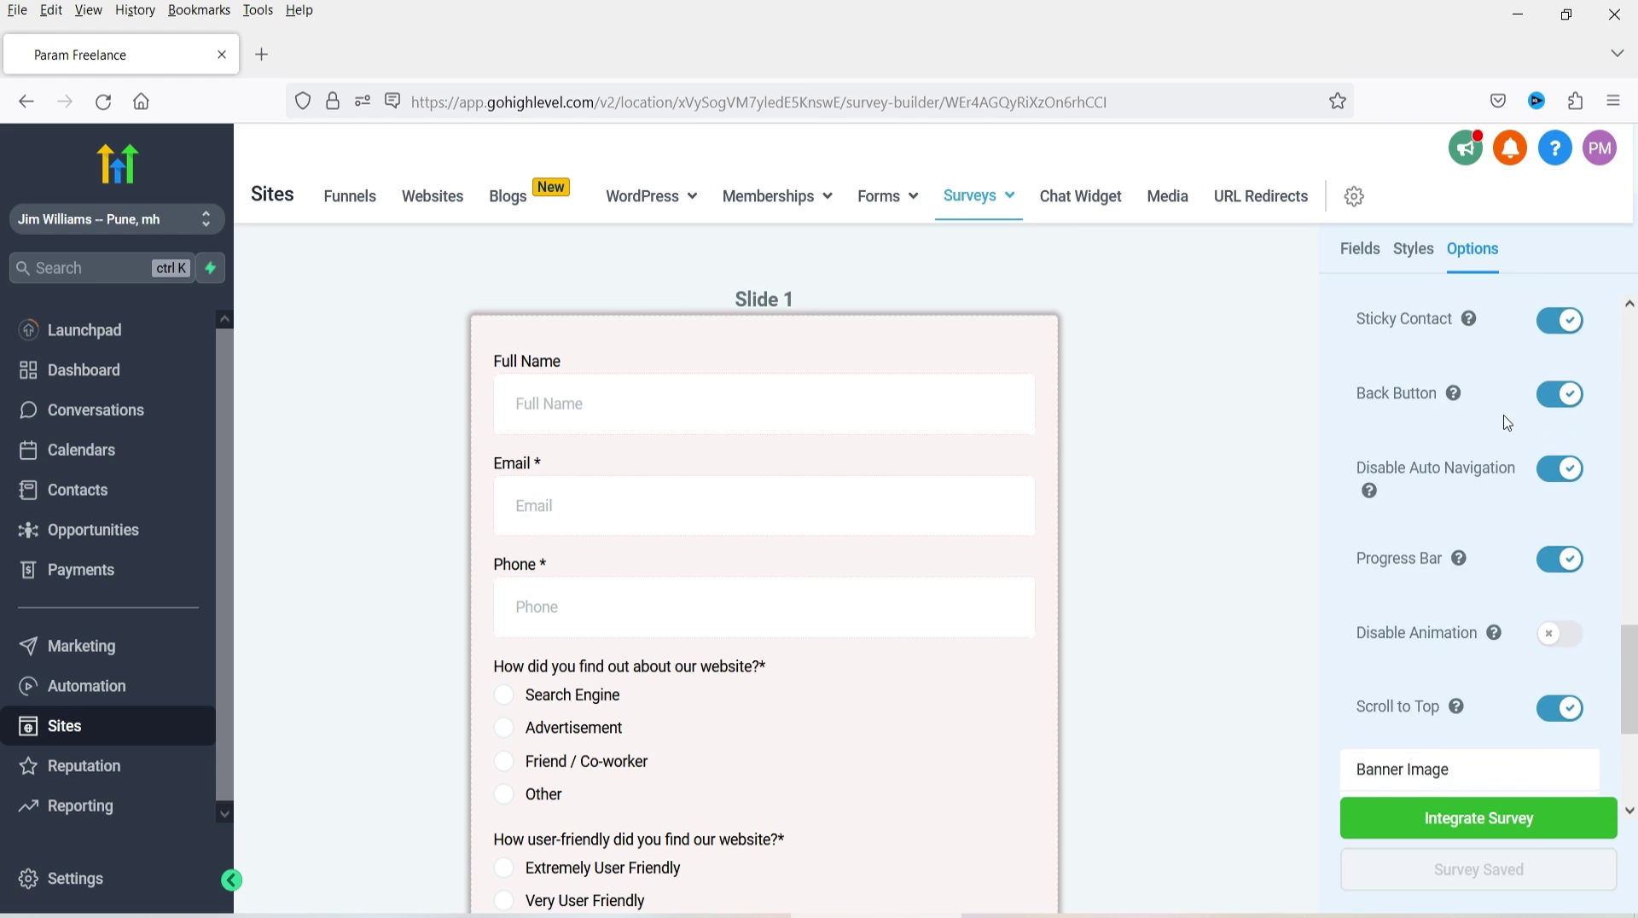
click(1554, 454)
click(1554, 453)
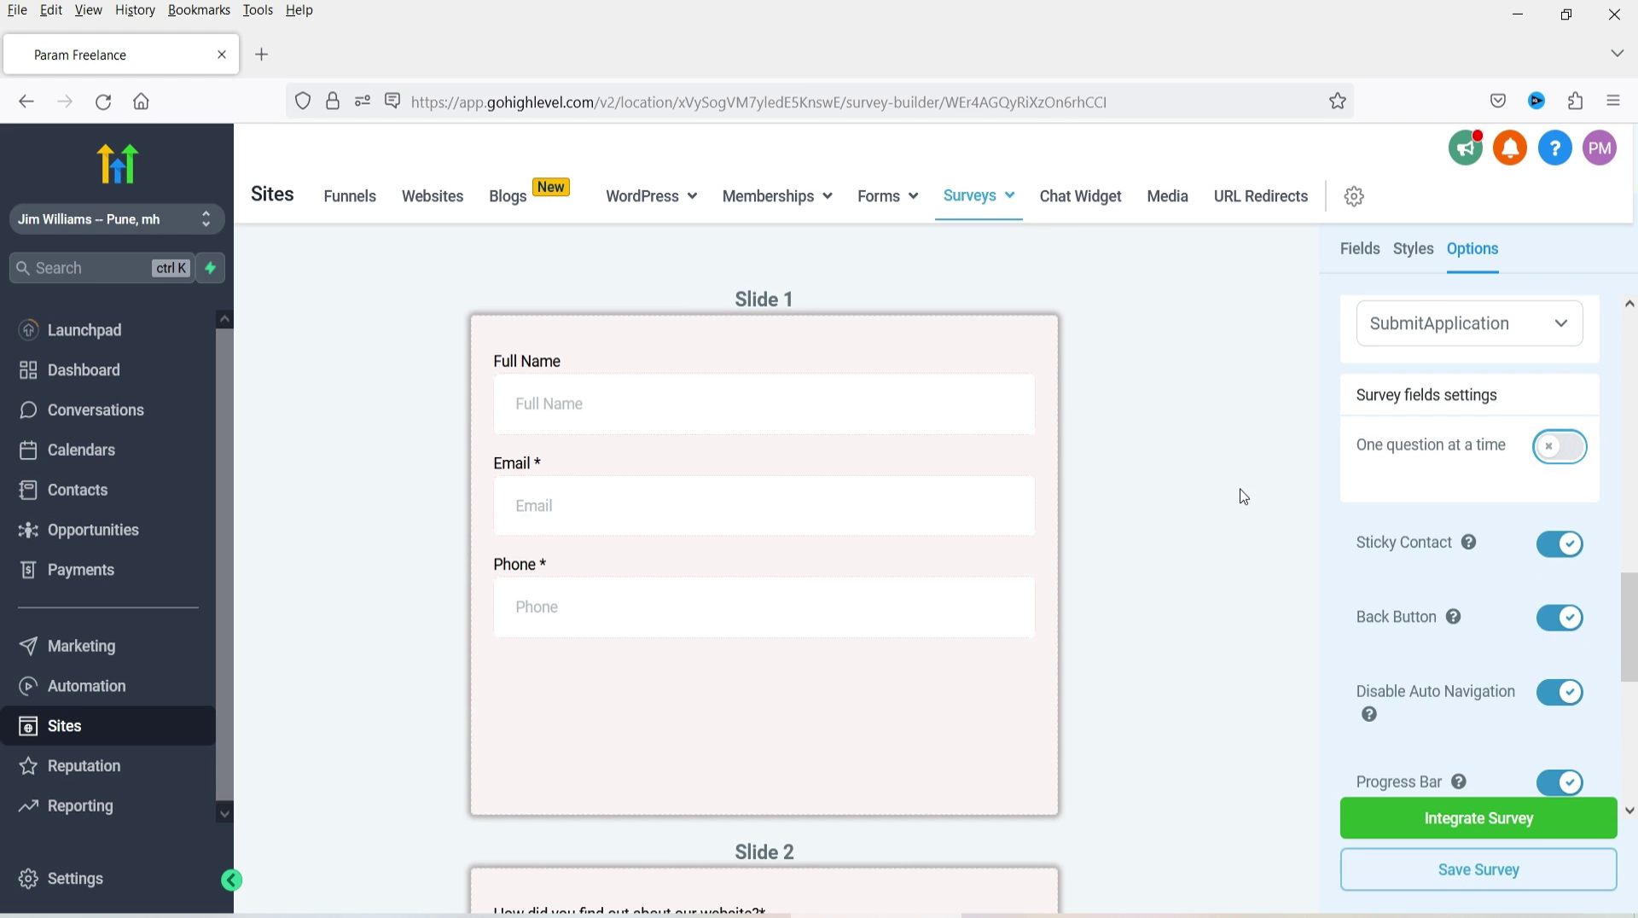
scroll(1174, 498, down, 10)
scroll(1464, 613, down, 6)
click(1455, 867)
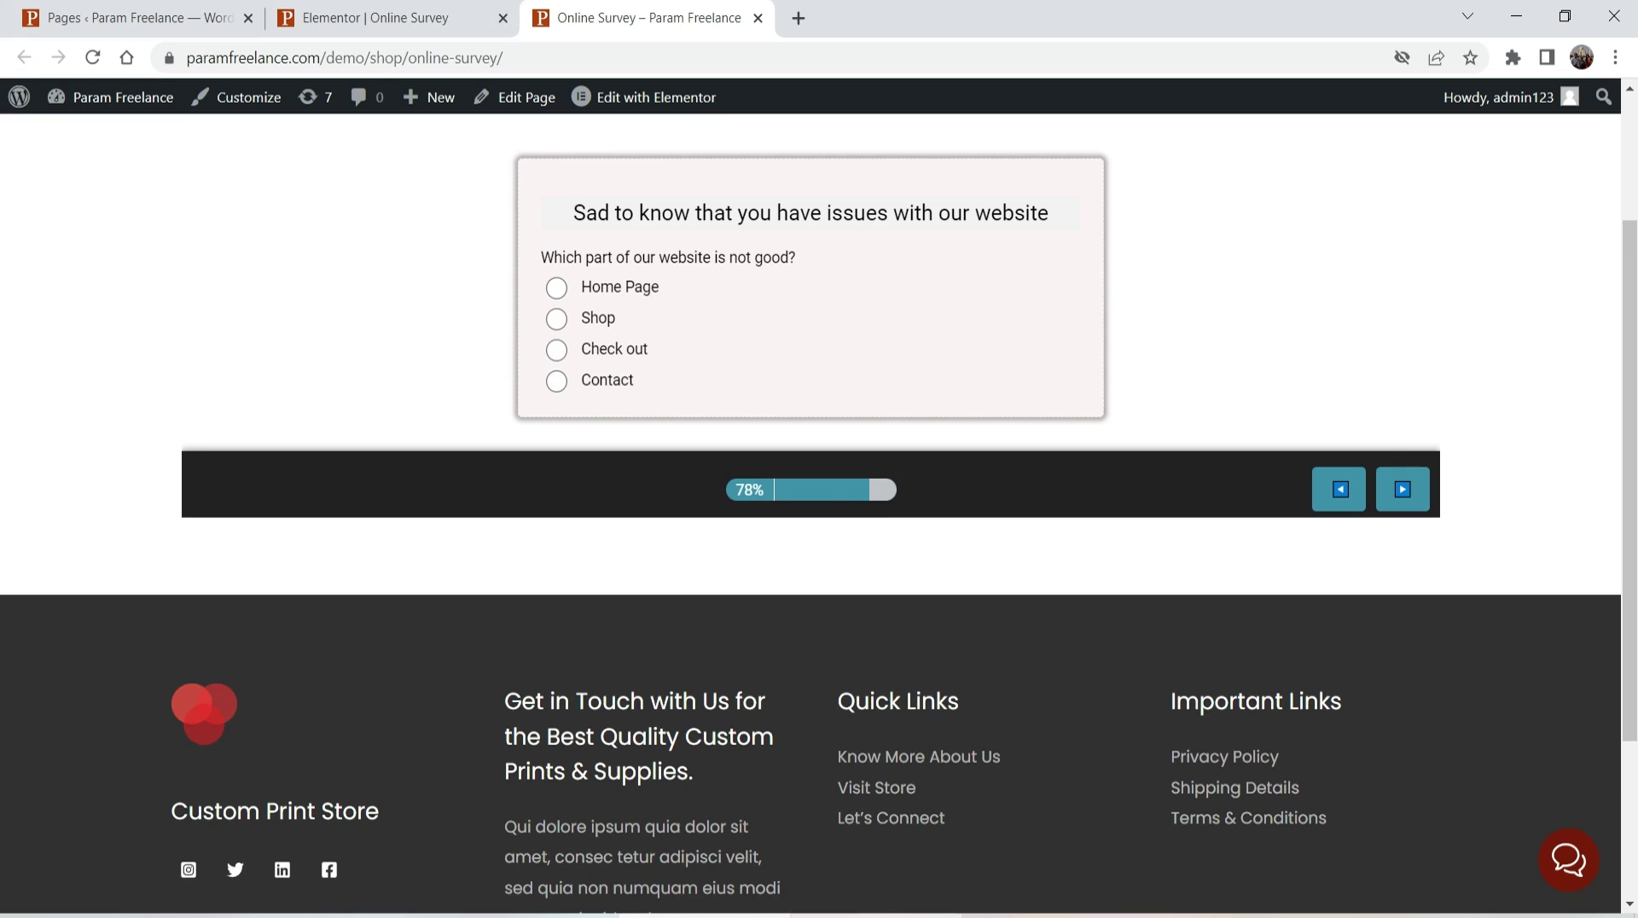
scroll(324, 229, up, 2)
click(92, 57)
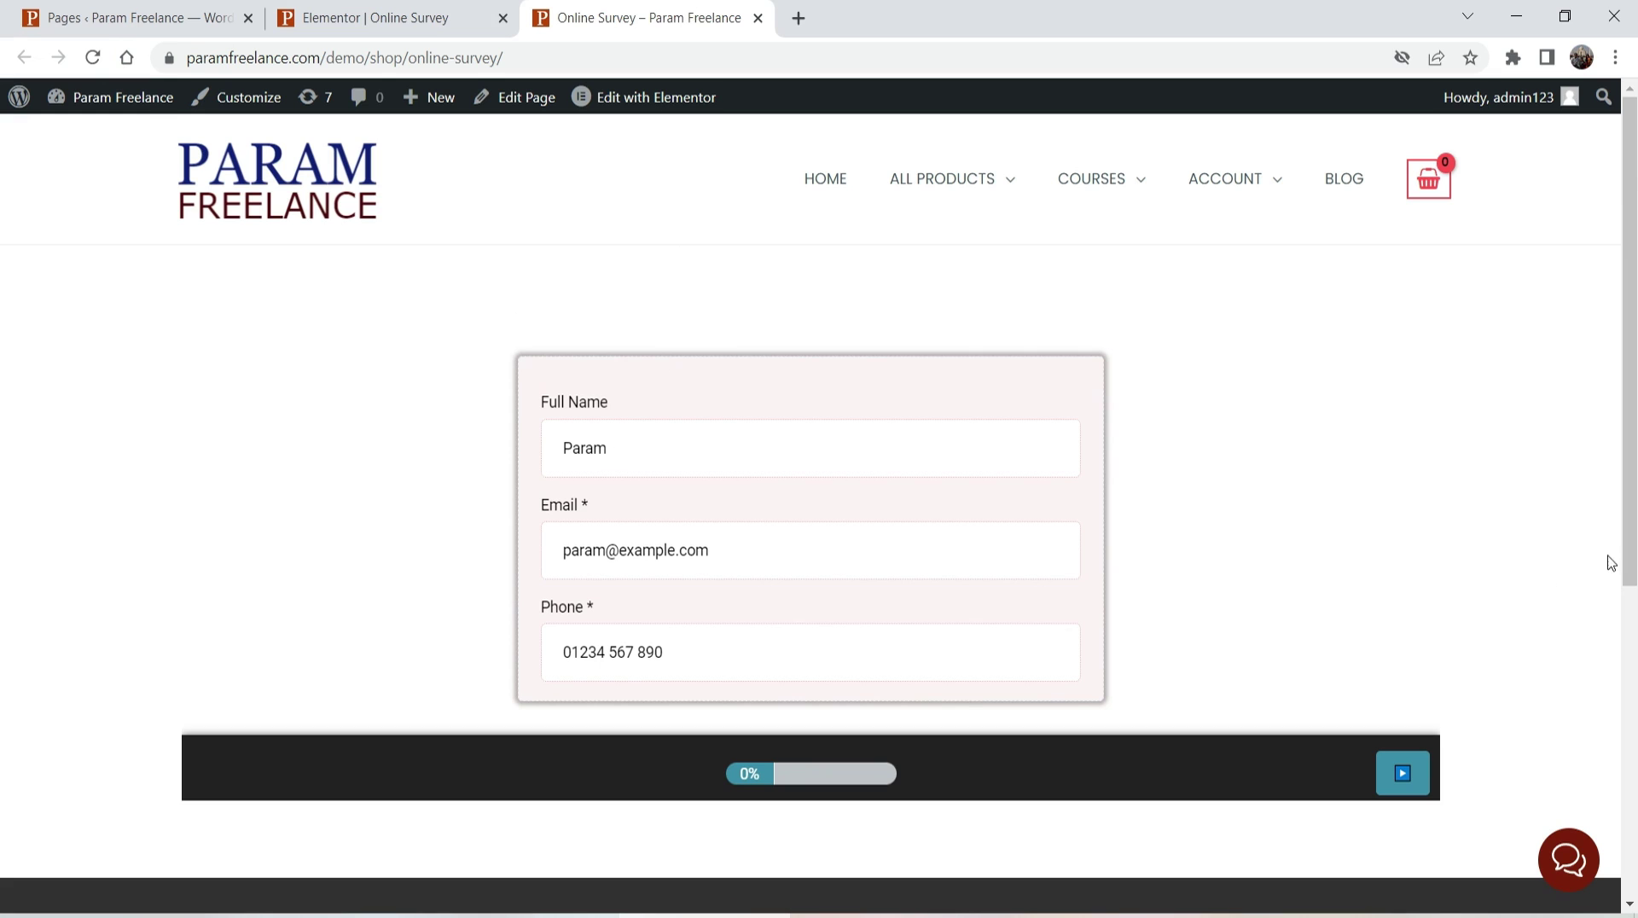
- Answer Search Engine, Extremely User Friendly and No on the live survey slides
click(1402, 774)
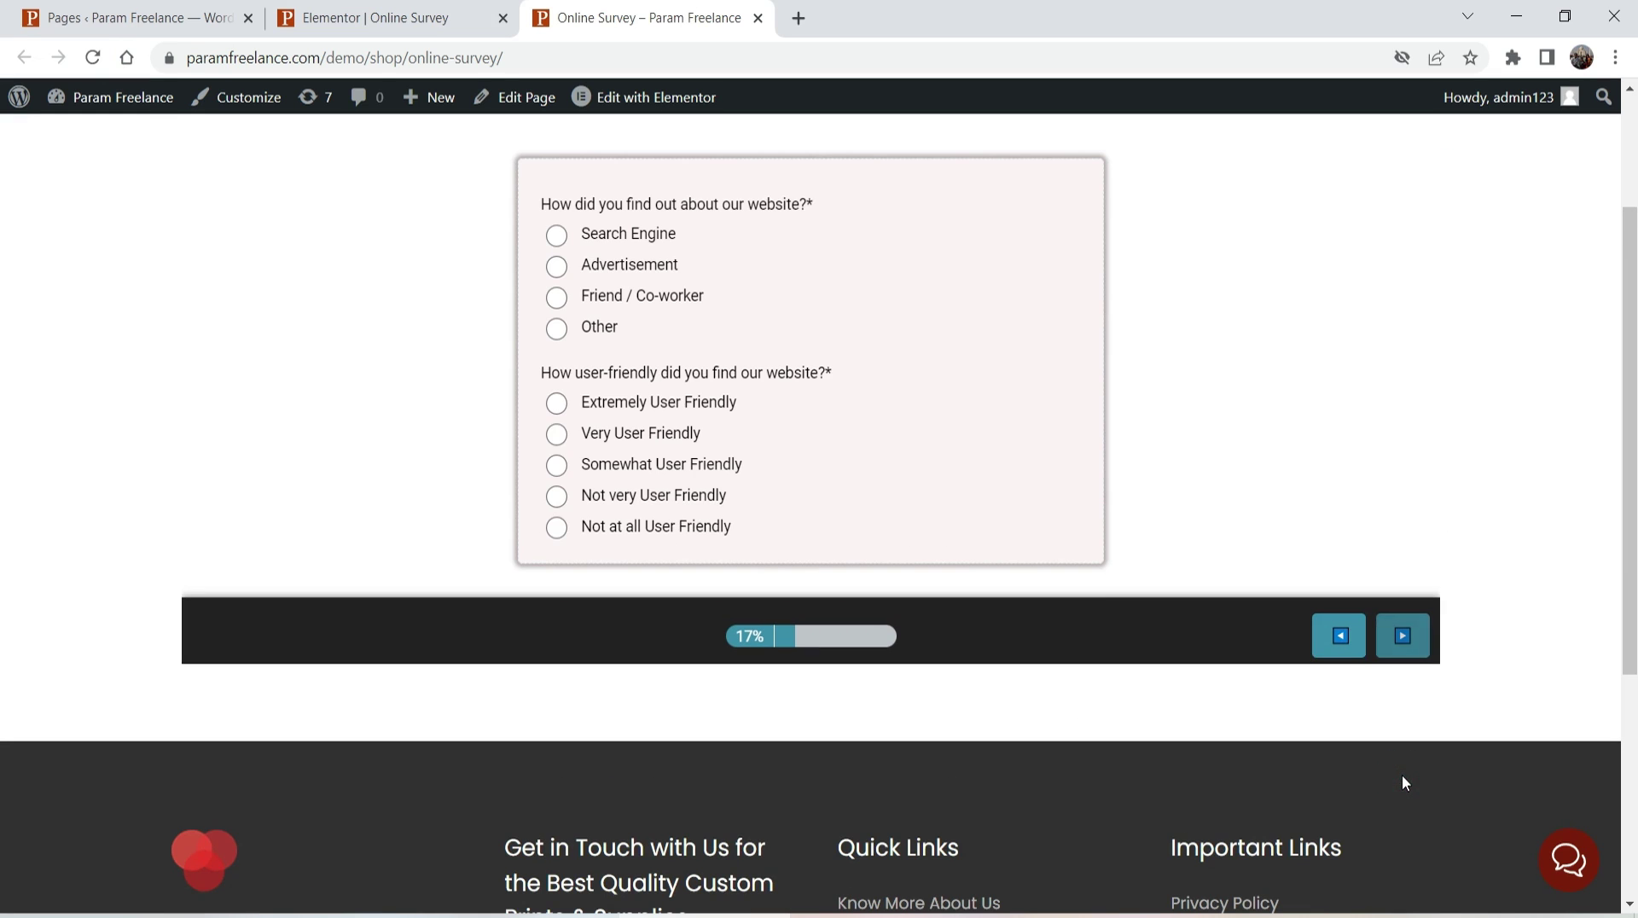
click(558, 236)
click(556, 403)
click(1401, 647)
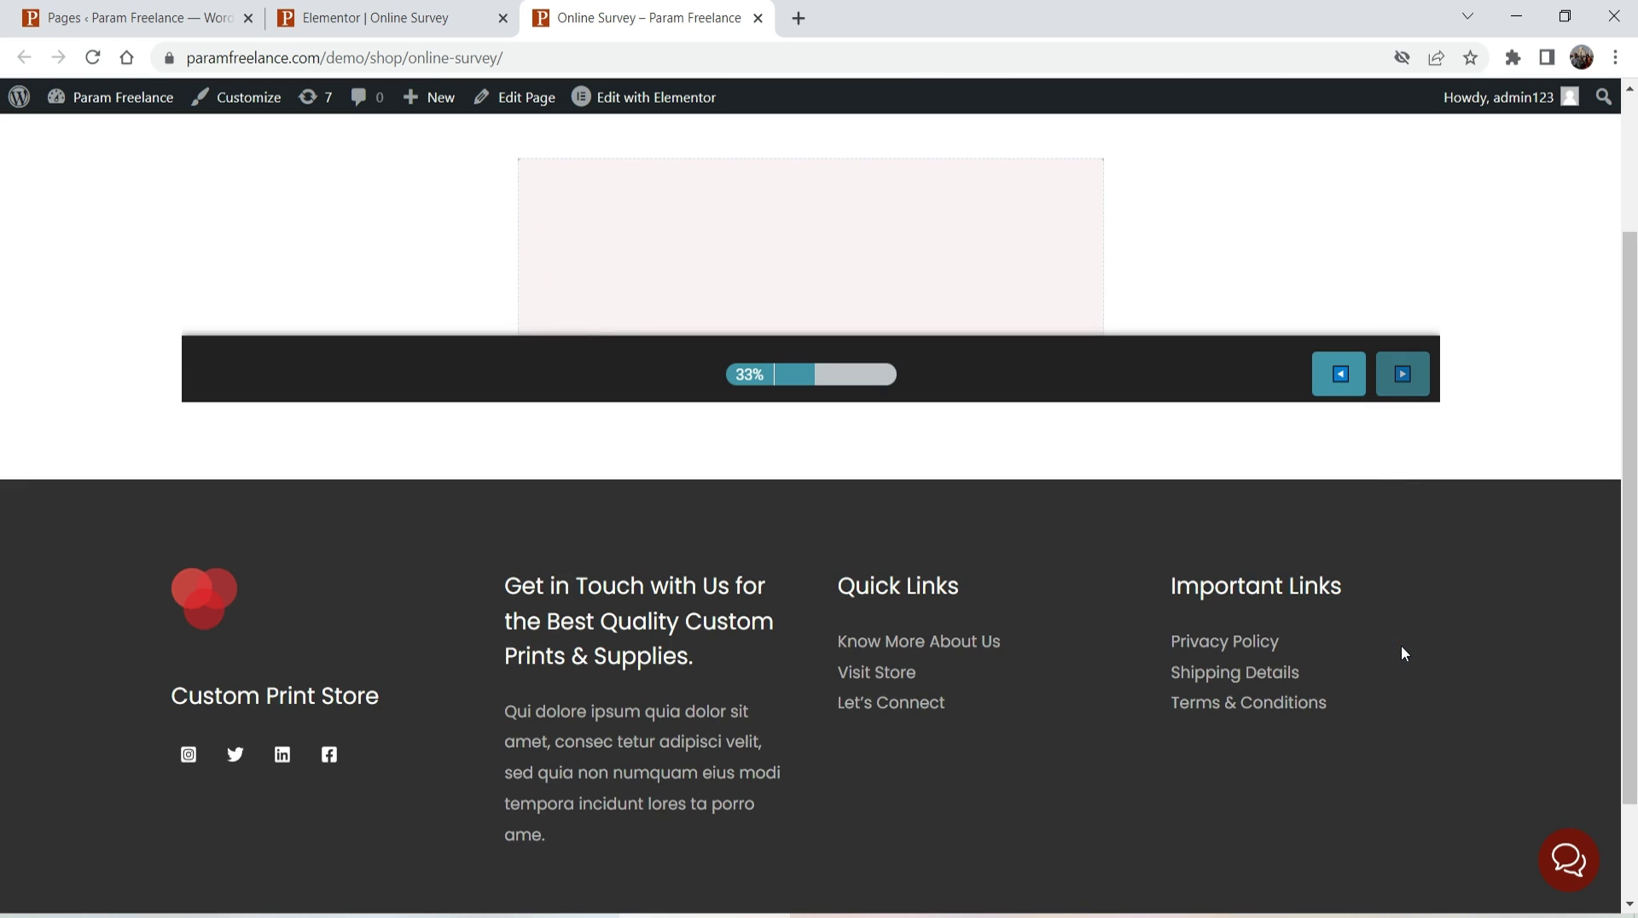
click(556, 266)
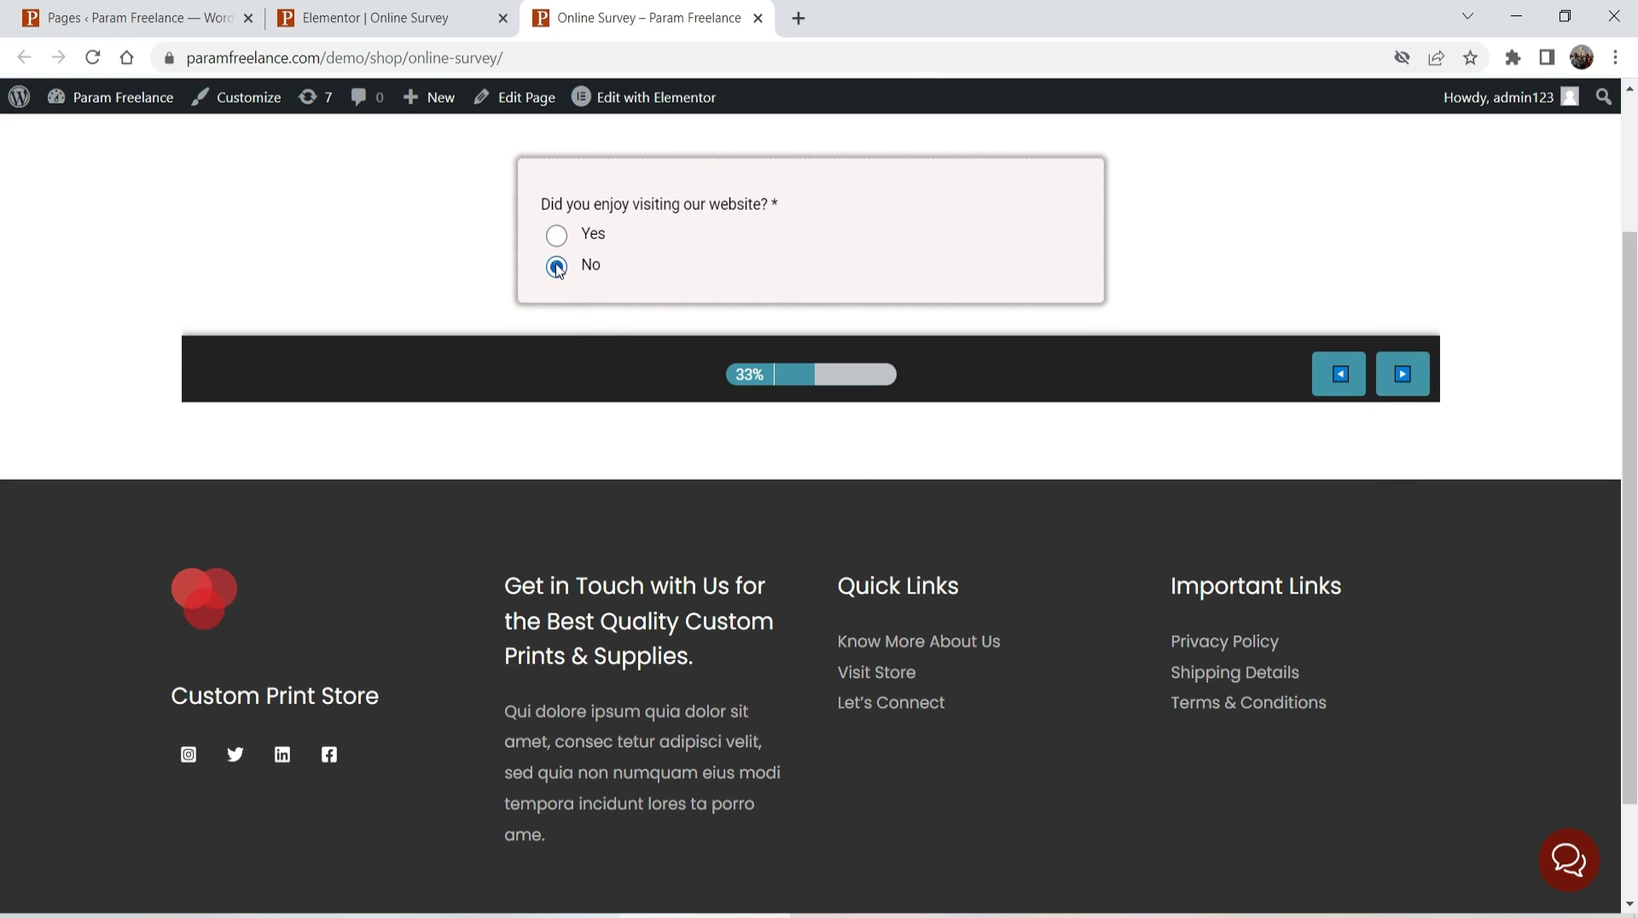
click(1413, 373)
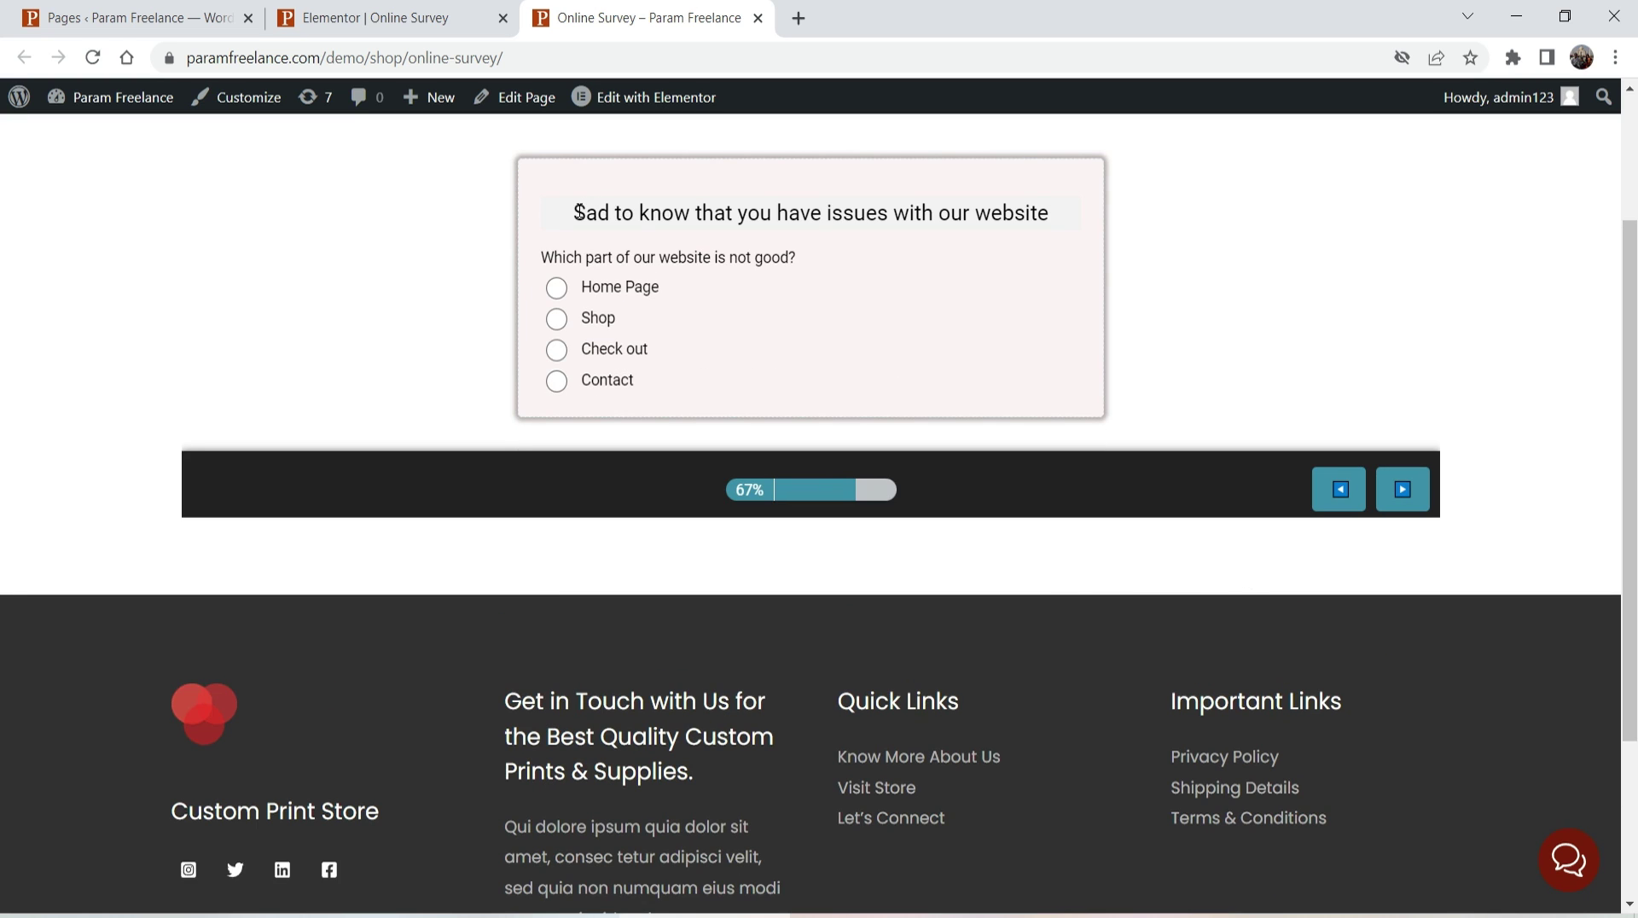
- Pick Home Page, comment 'testing the survey', submit, and return to GoHighLevel
drag(571, 212, 976, 213)
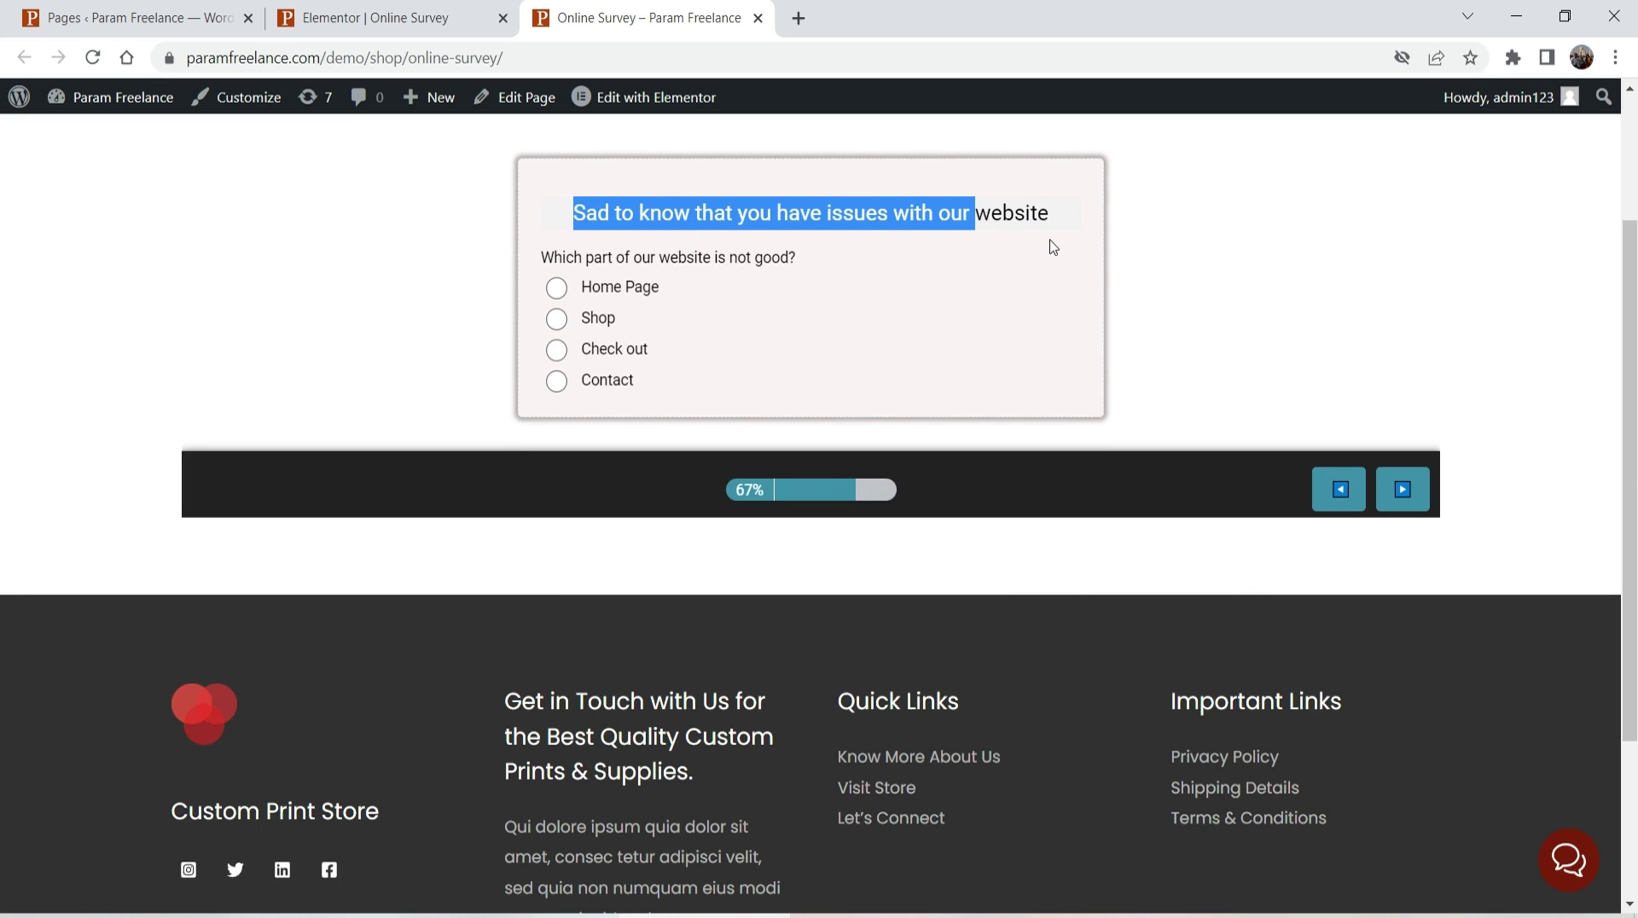
click(607, 286)
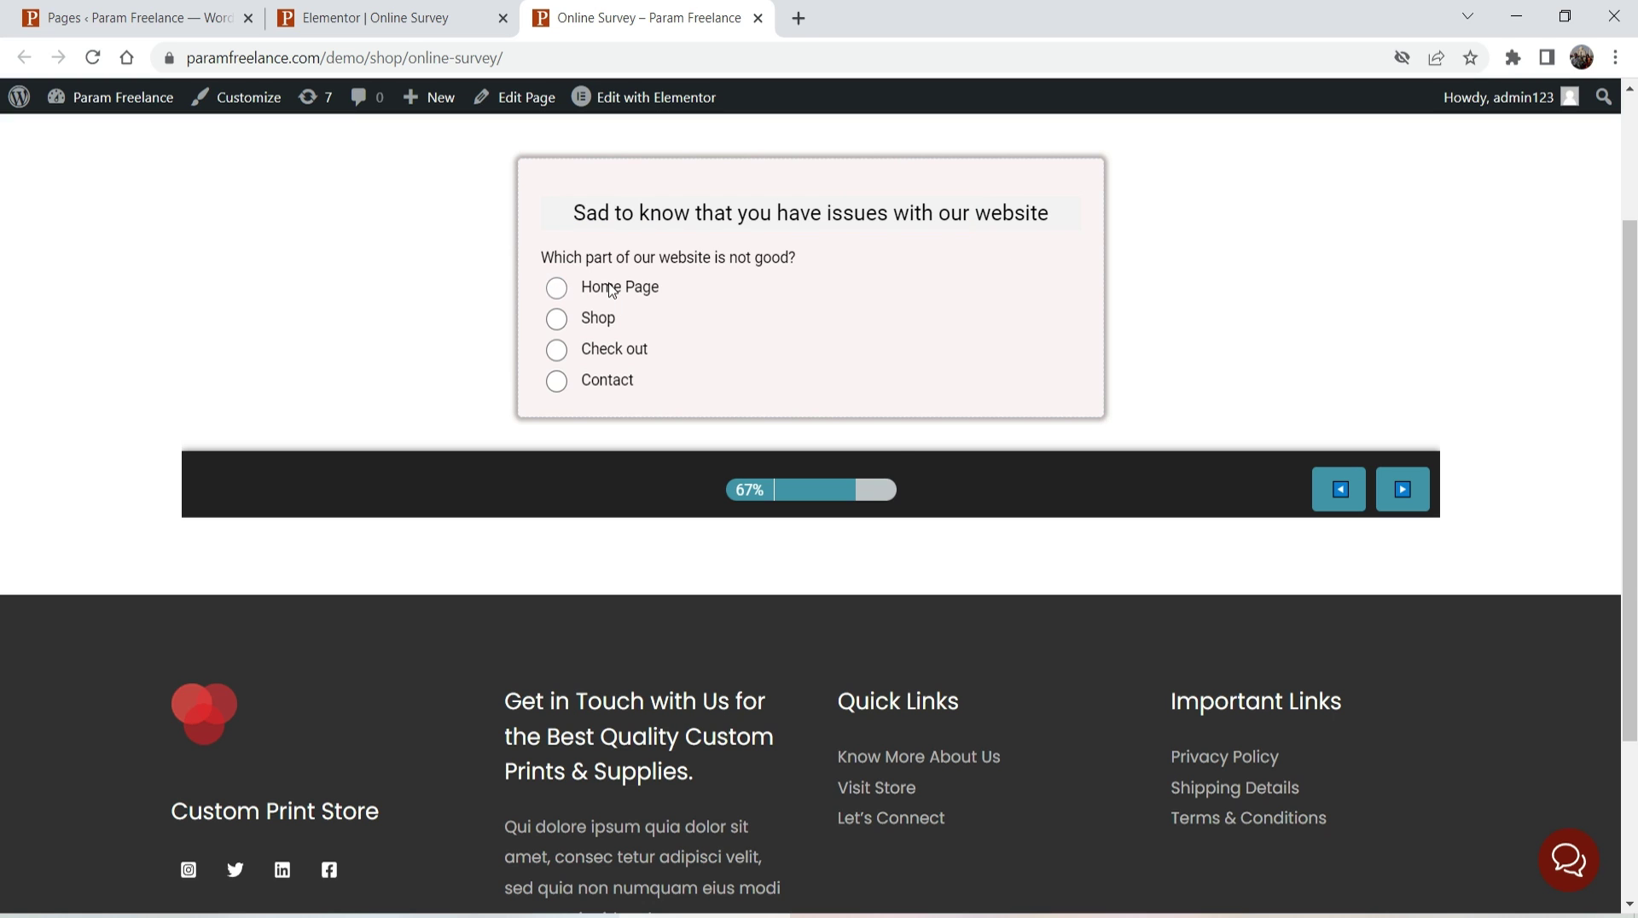
click(1407, 492)
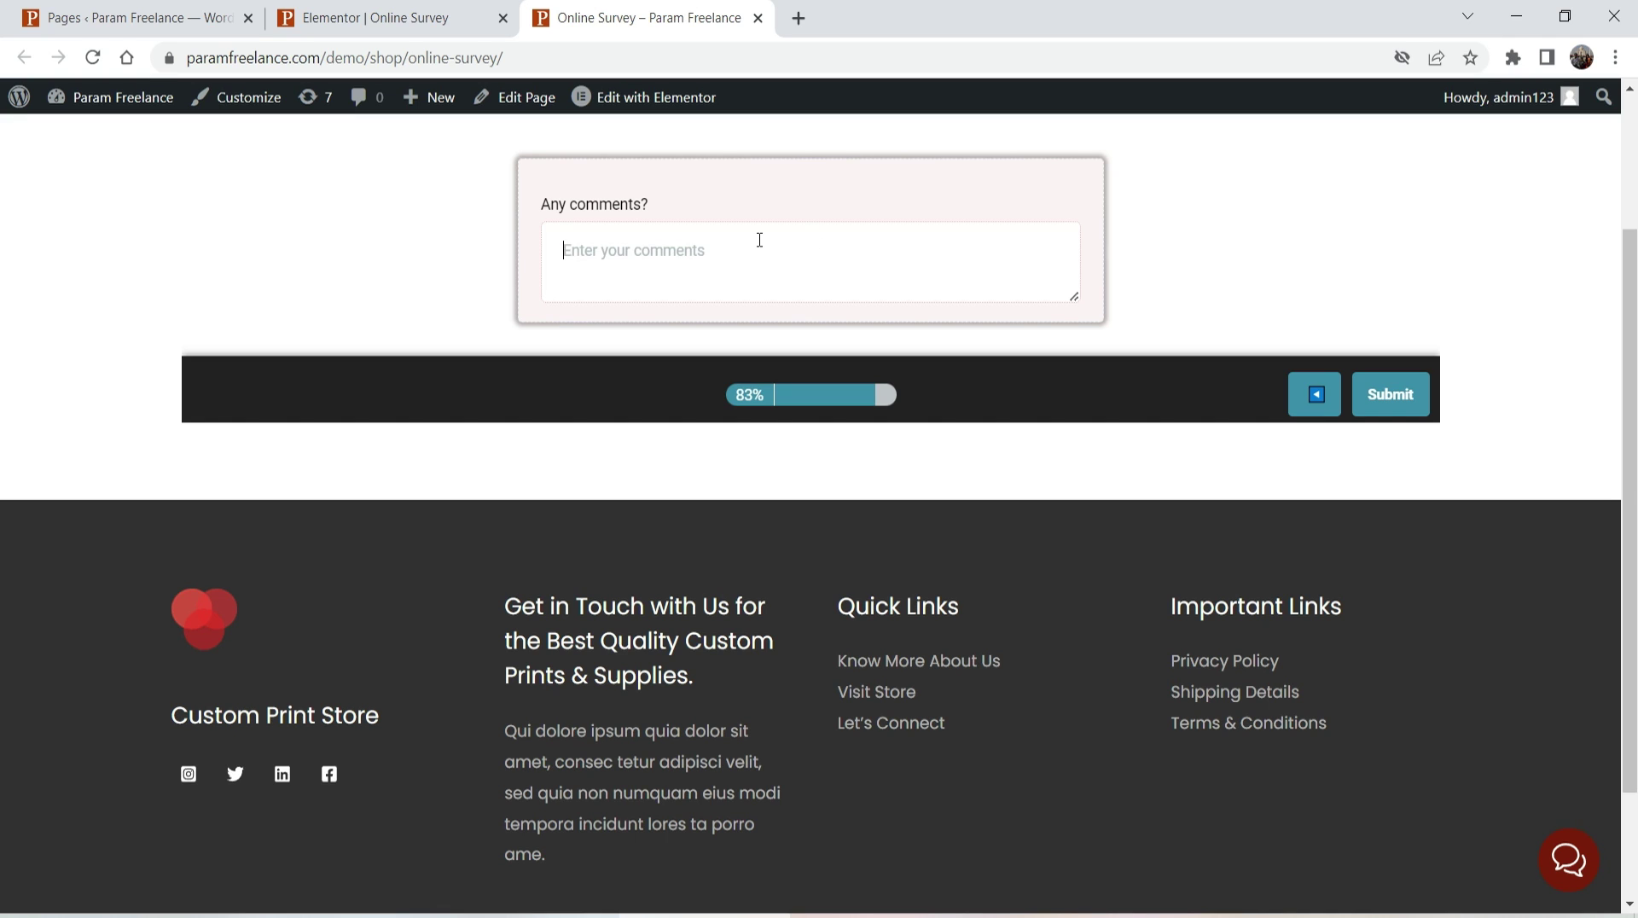
text(testing the survey)
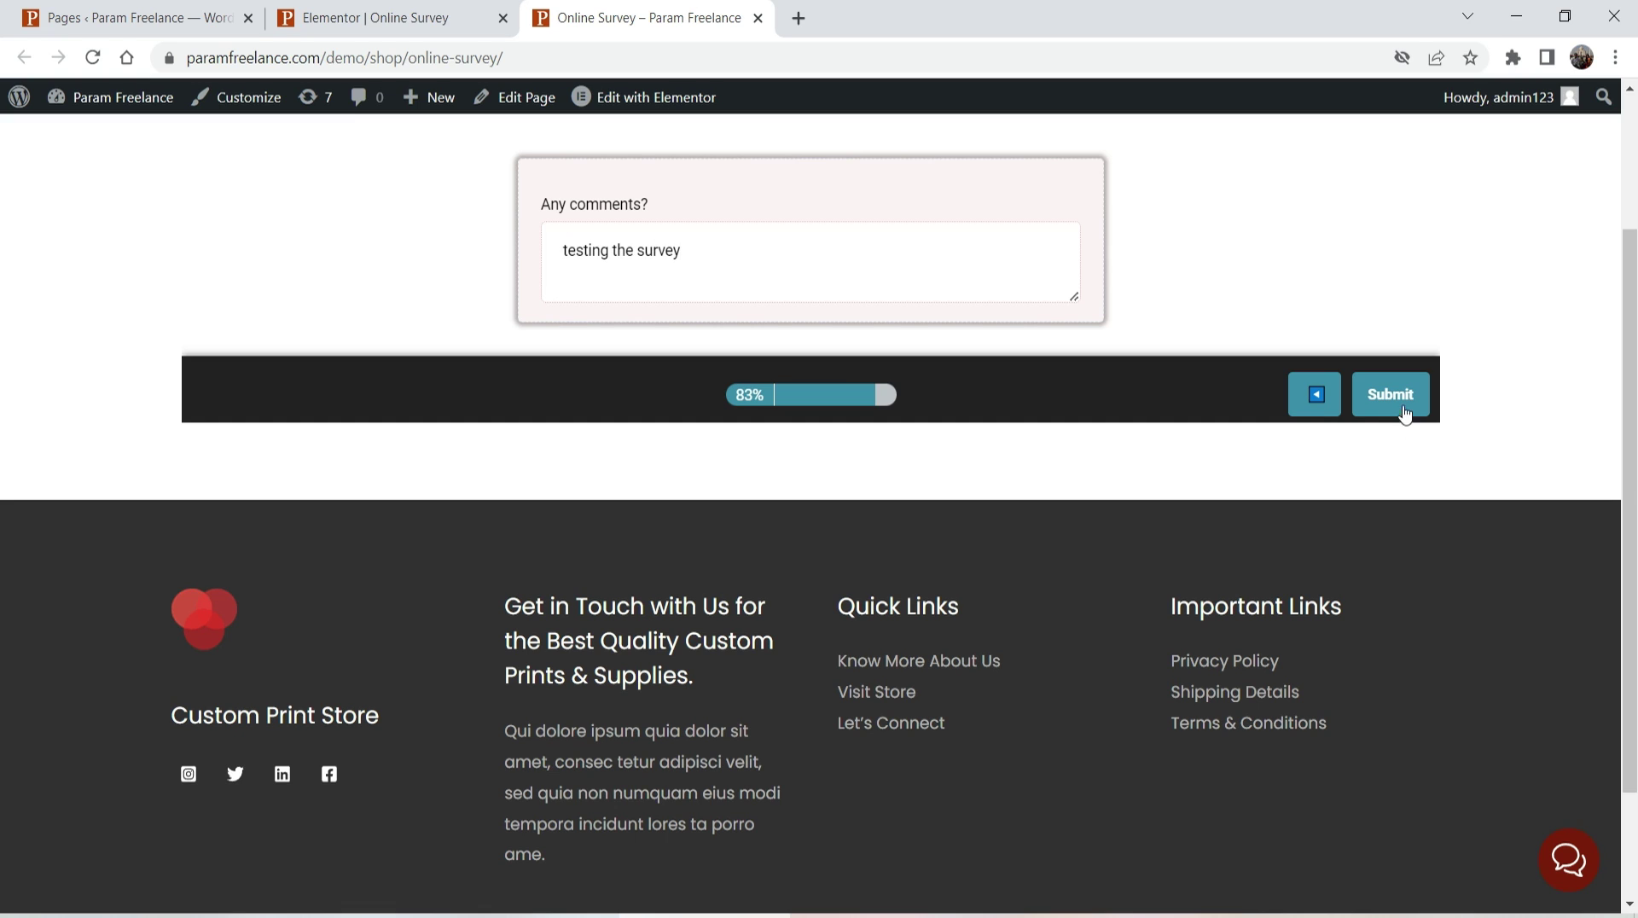
click(1403, 409)
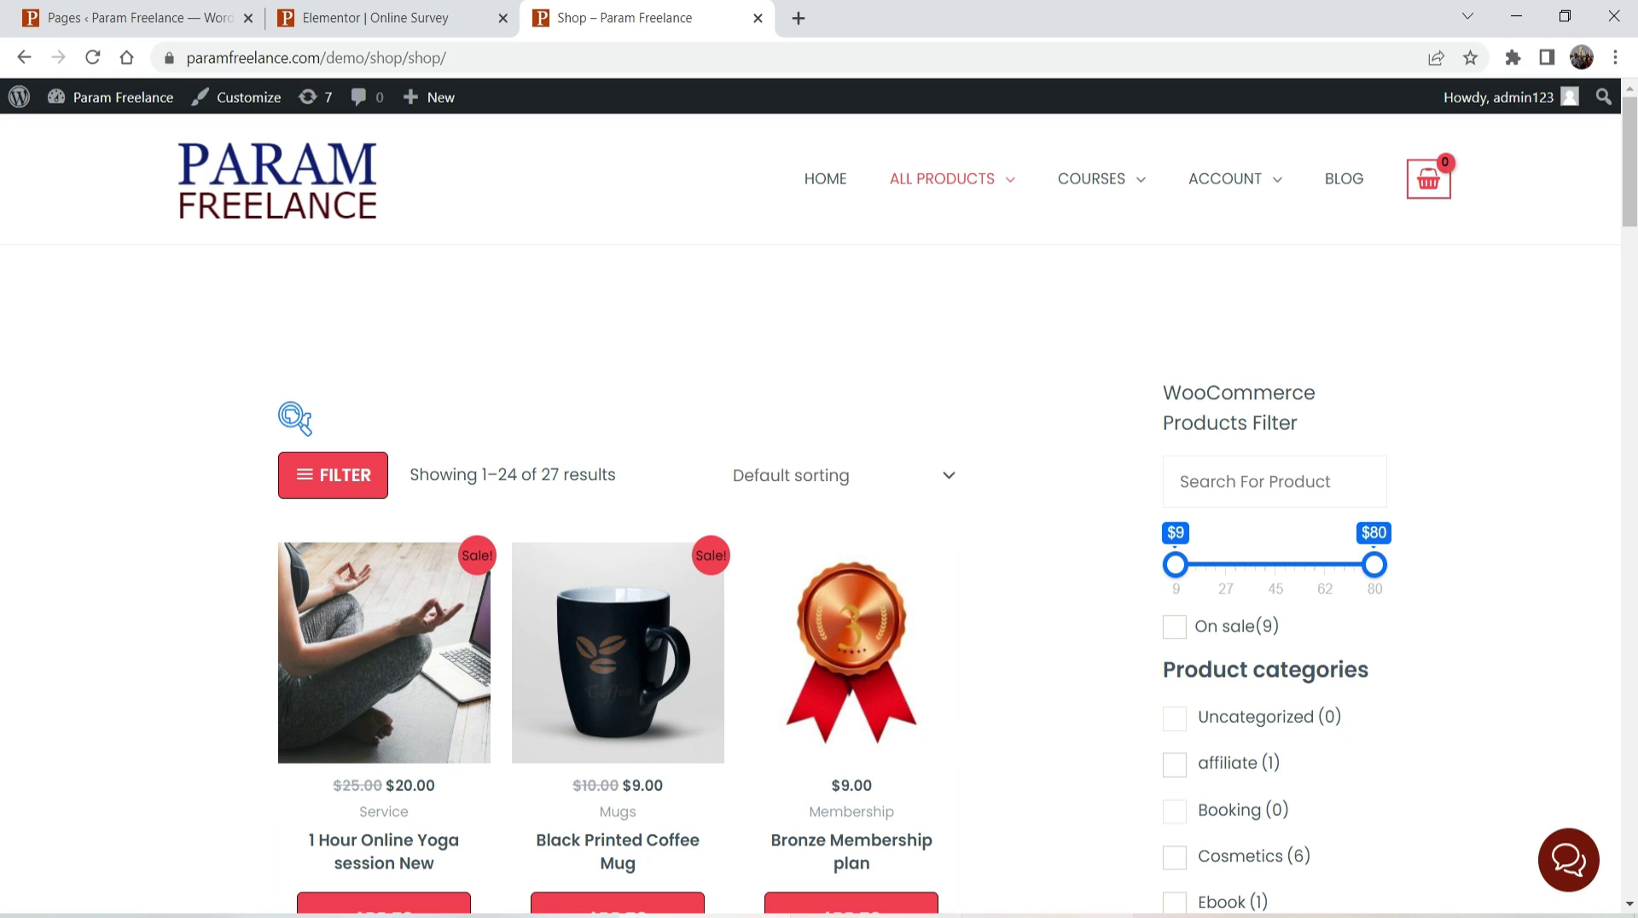
click(879, 840)
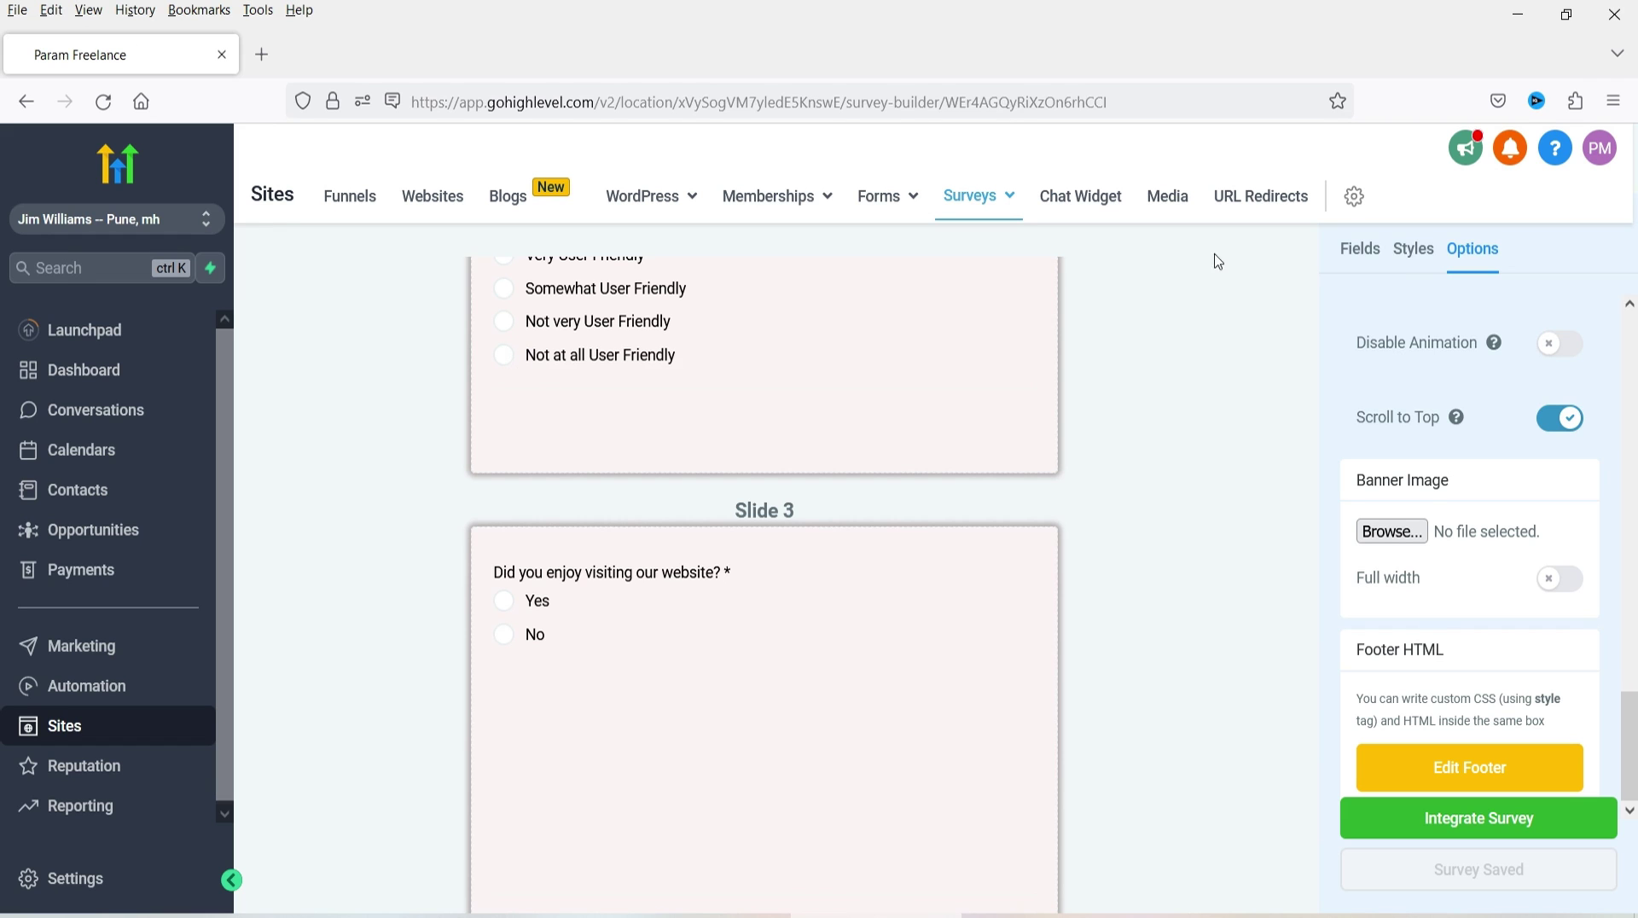
- Open the Sample Survey submissions from the Surveys Analyze page
mouse_move(969, 216)
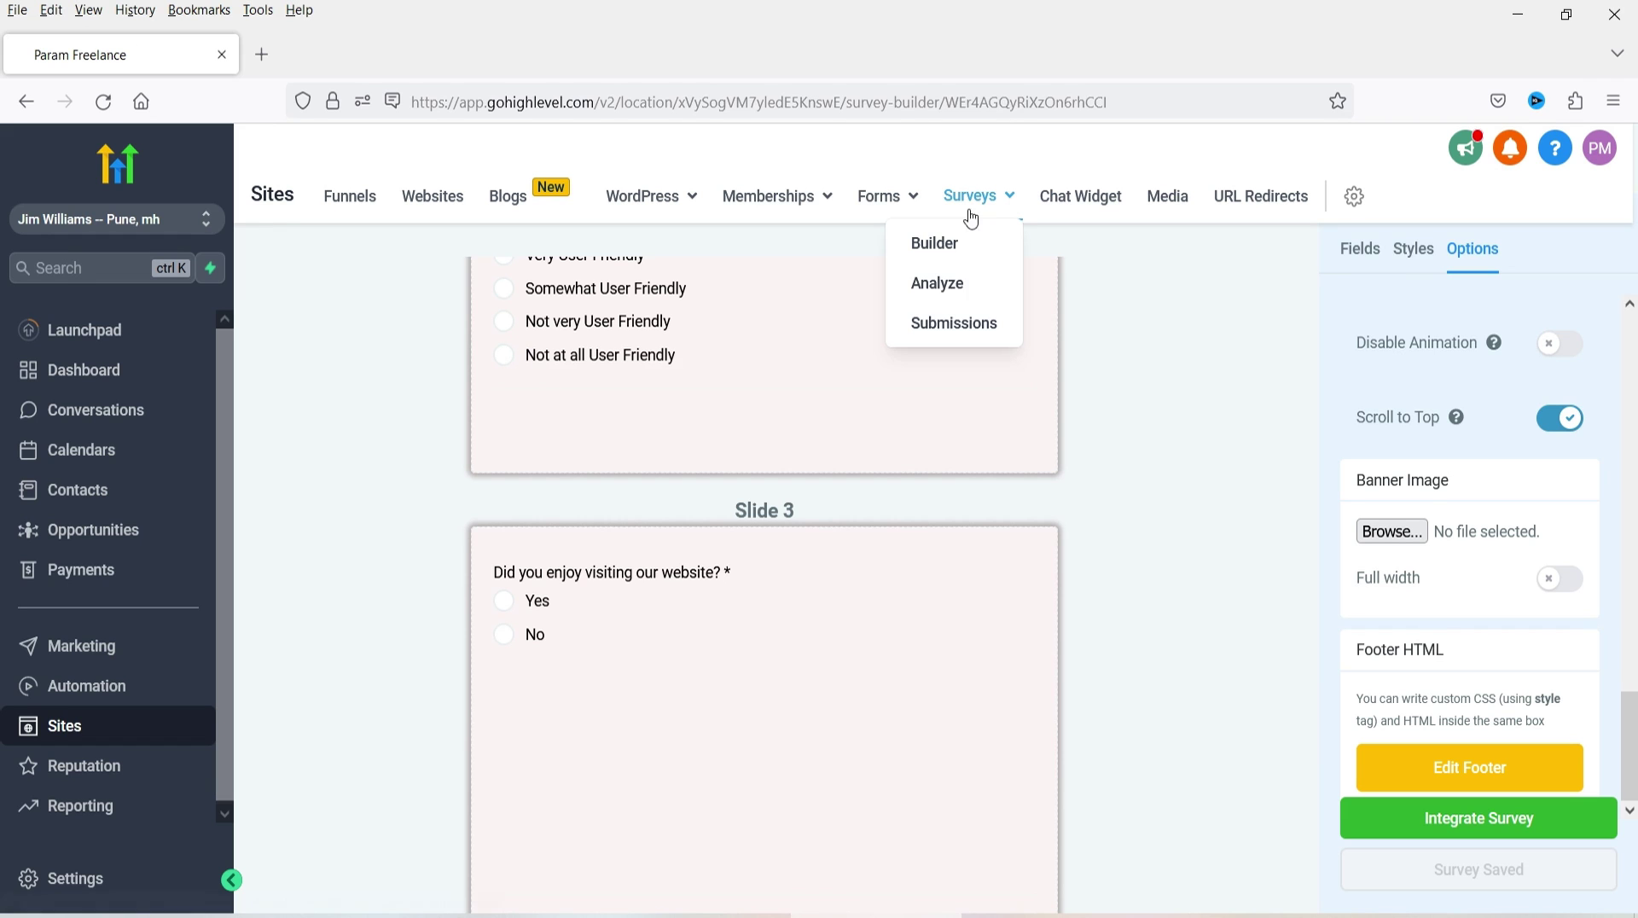
click(952, 283)
scroll(1378, 559, down, 2)
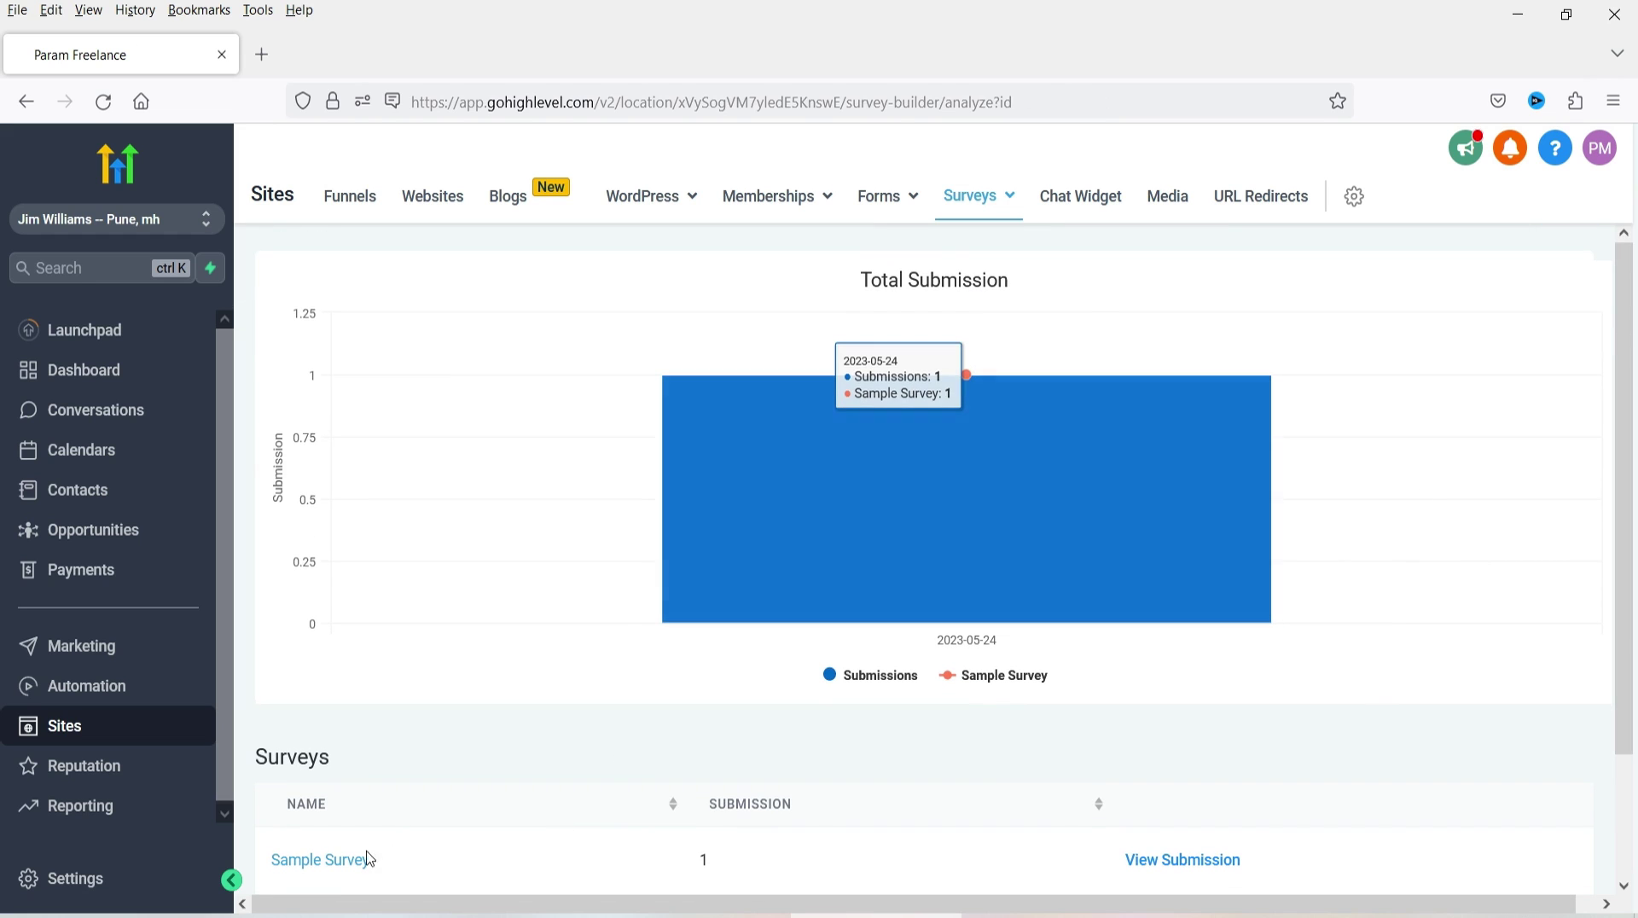
click(1228, 862)
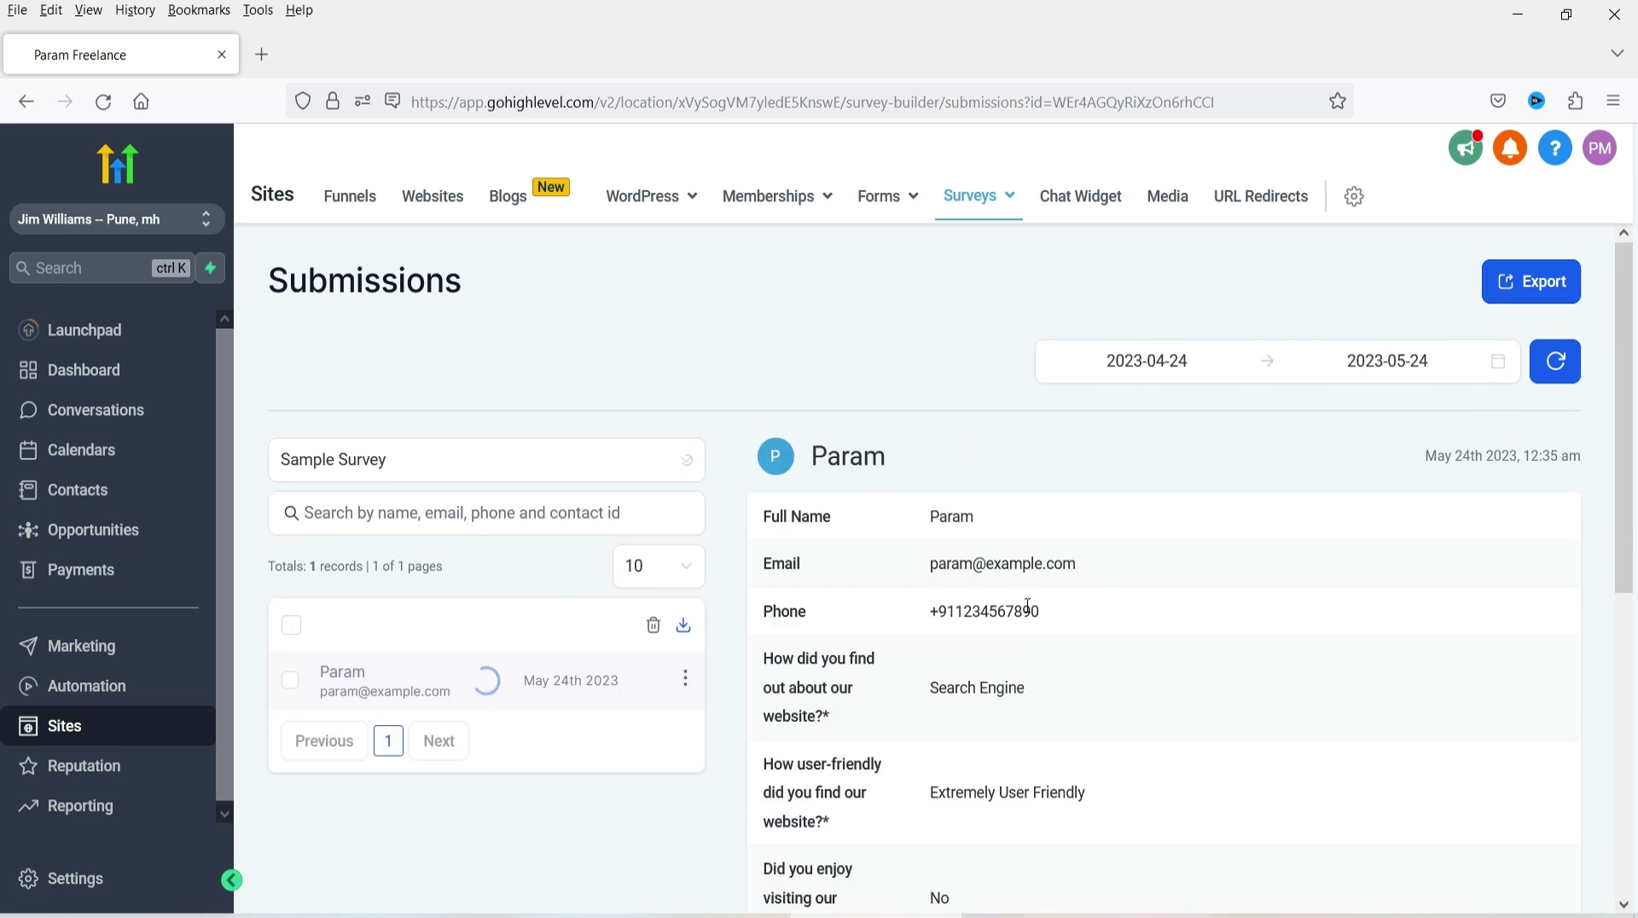
- Review the new entry, highlighting the Home Page answer and the 'testing the survey' comment
scroll(981, 515, down, 6)
scroll(1019, 471, up, 4)
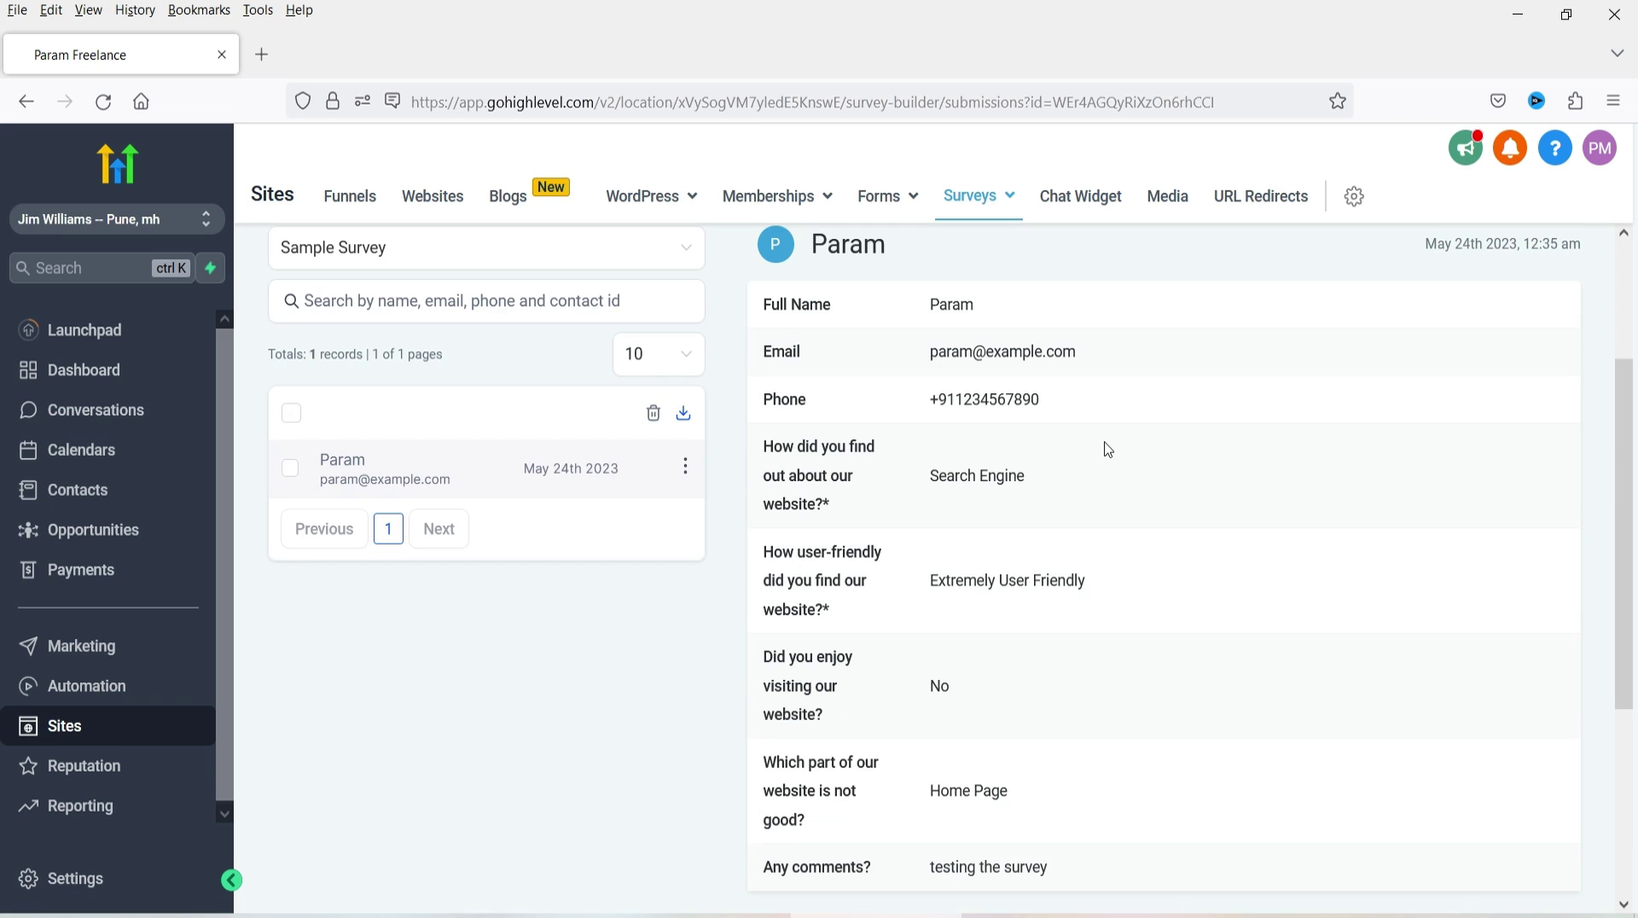
scroll(1005, 426, down, 4)
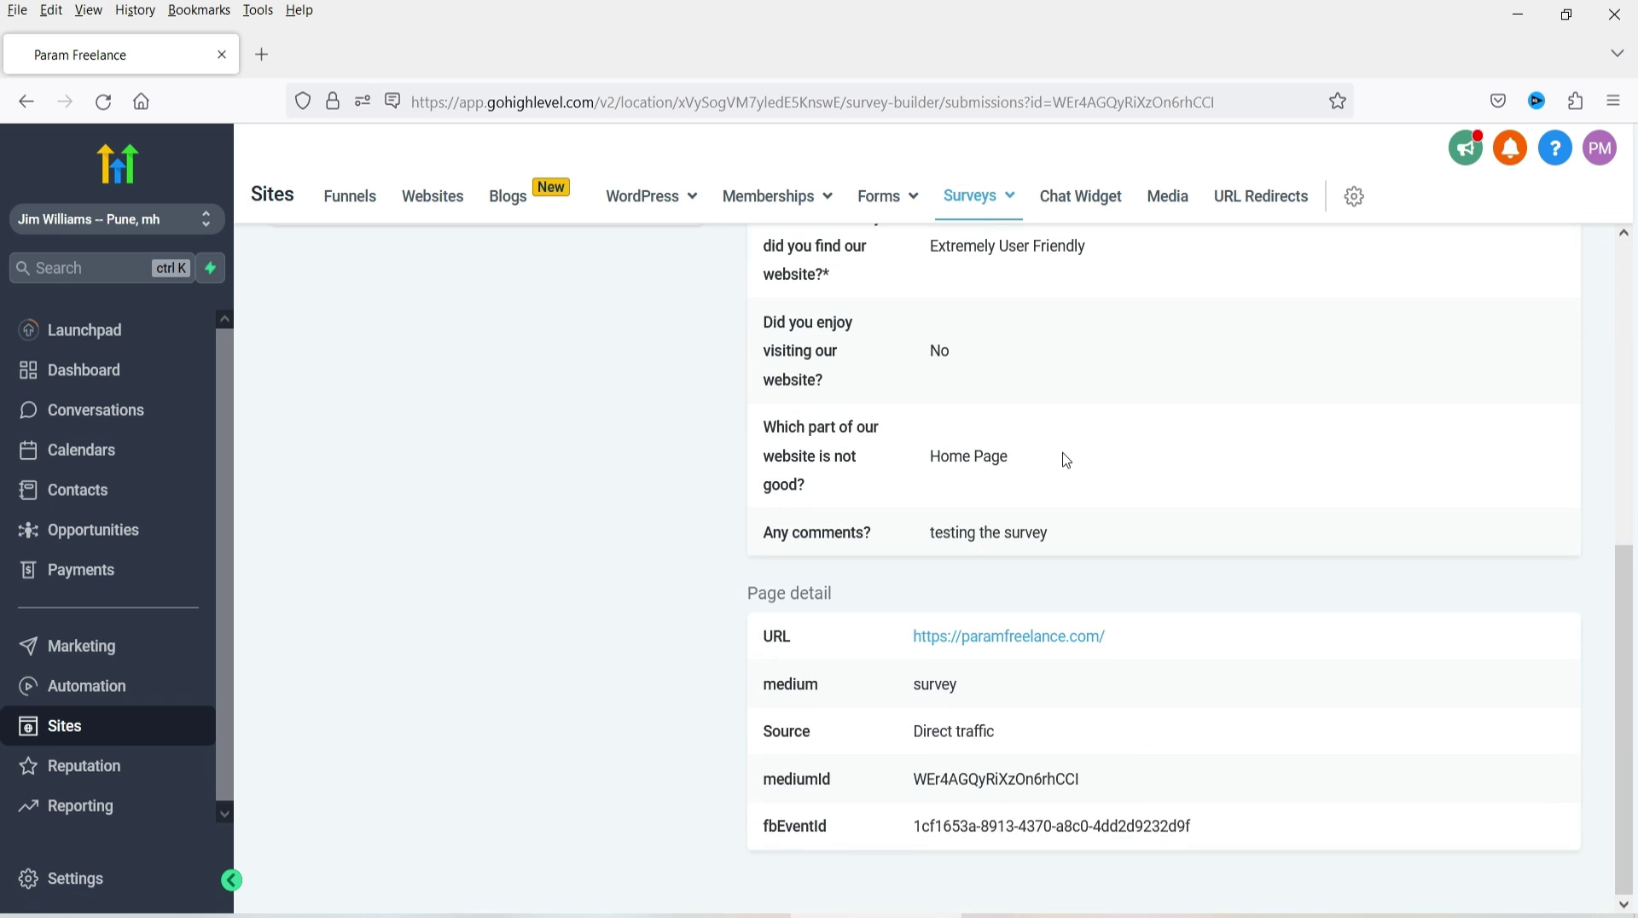
drag(1012, 473, 929, 458)
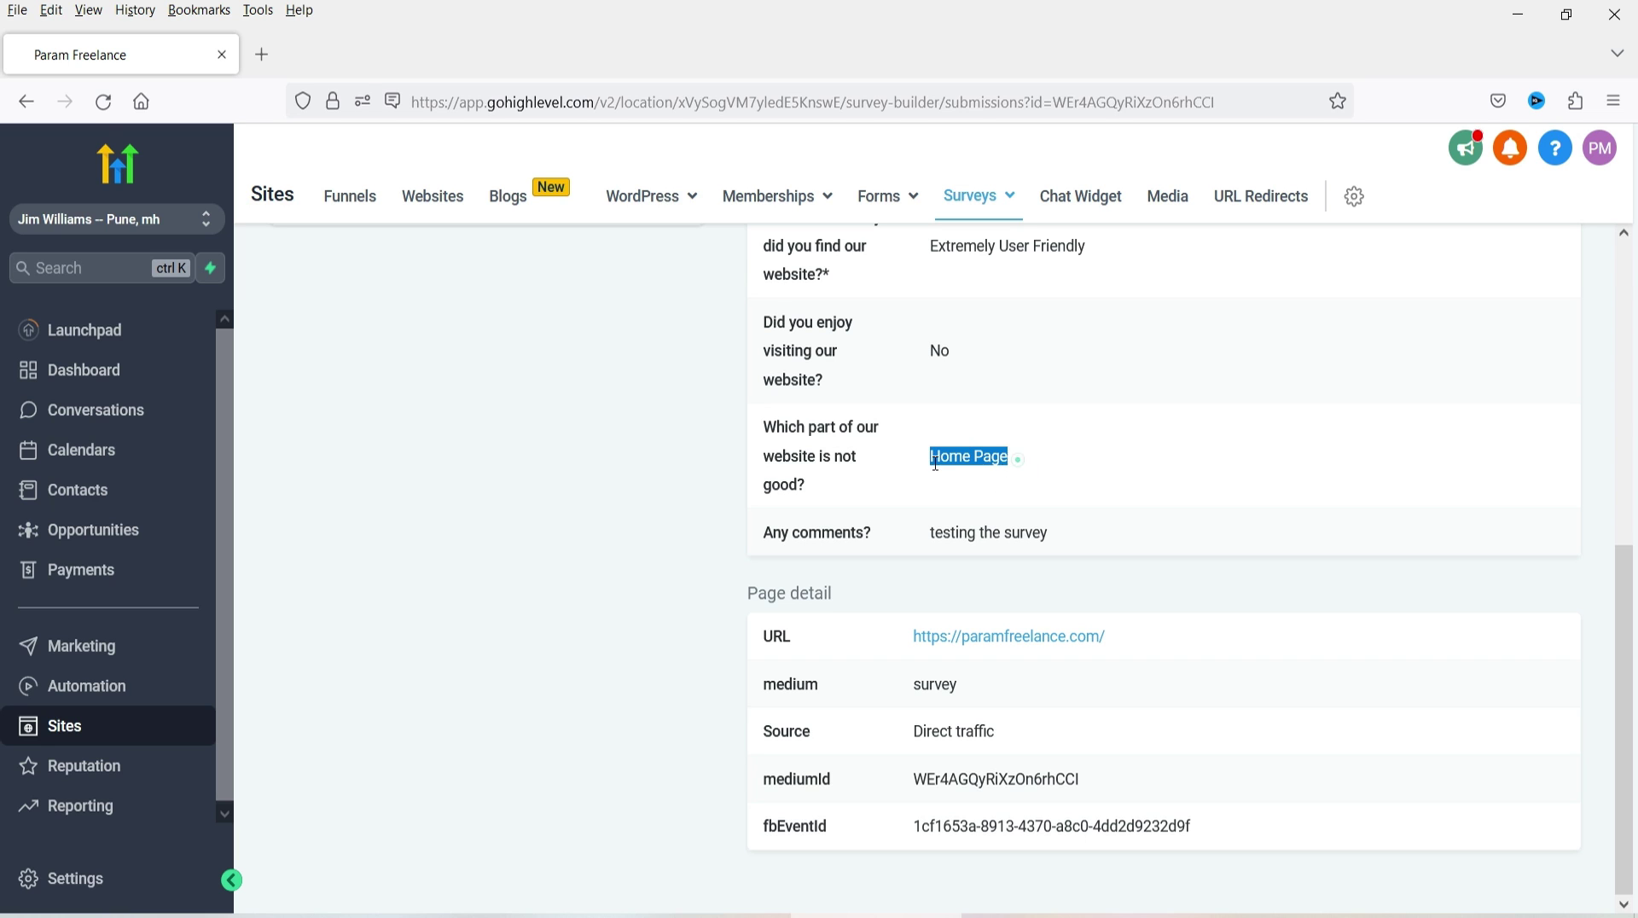
drag(1094, 544, 935, 546)
drag(1133, 546, 958, 545)
scroll(1108, 412, up, 6)
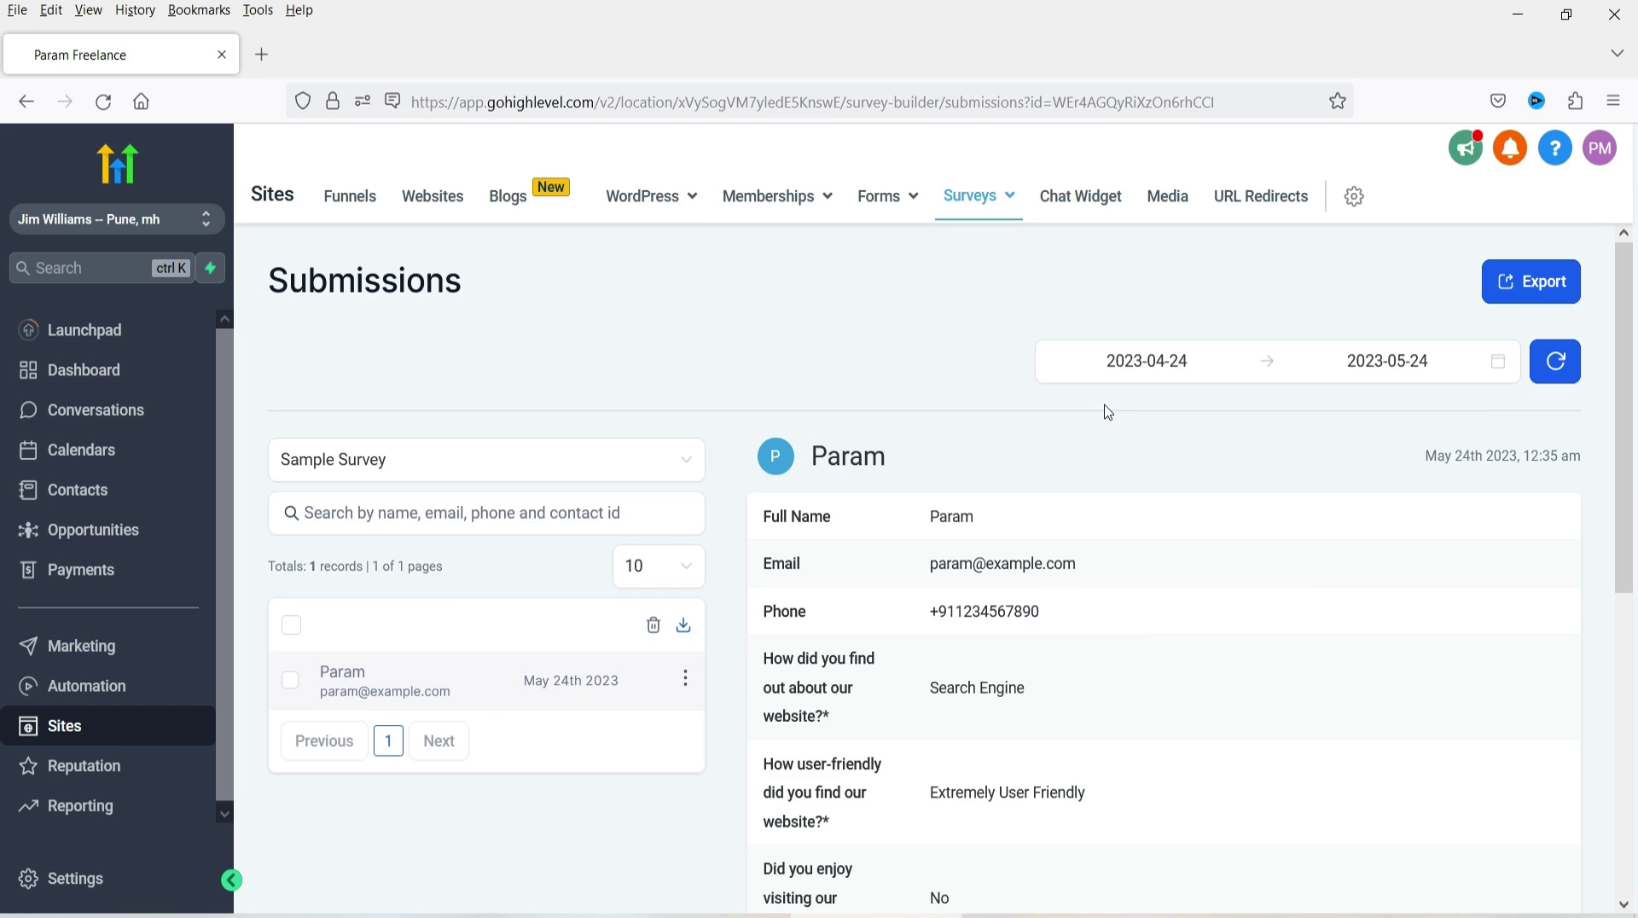